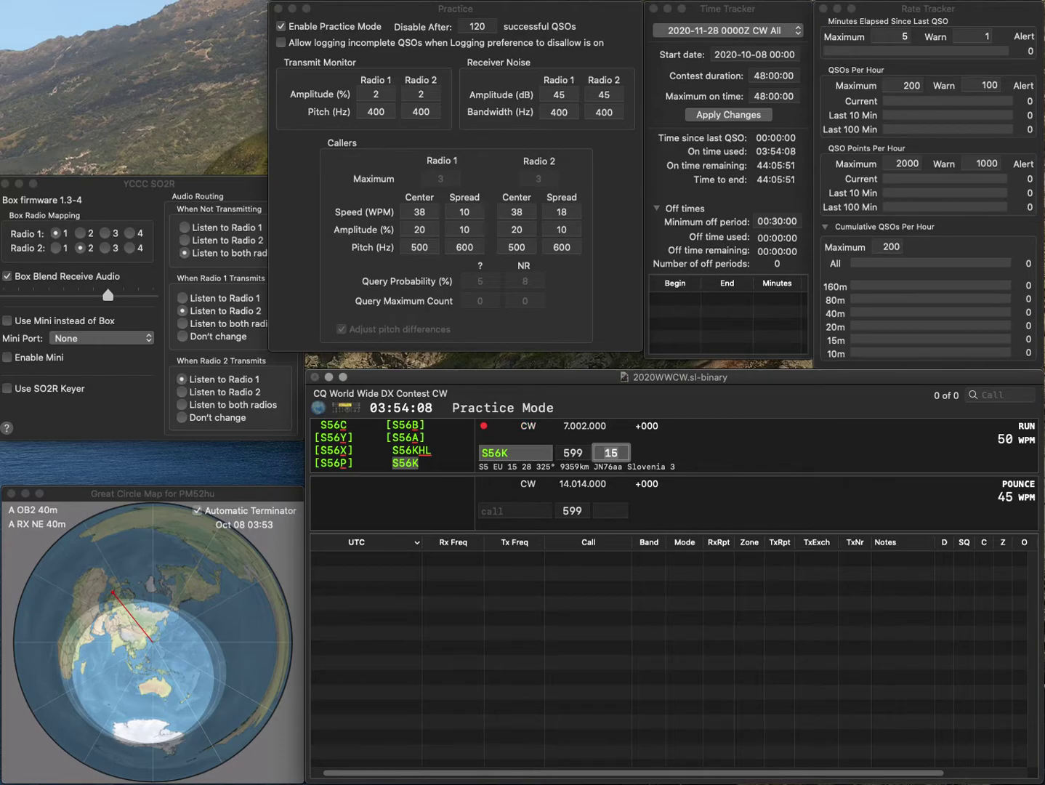
{"action": "key", "text": "Return"}
{"action": "type", "text": "AB1R"}
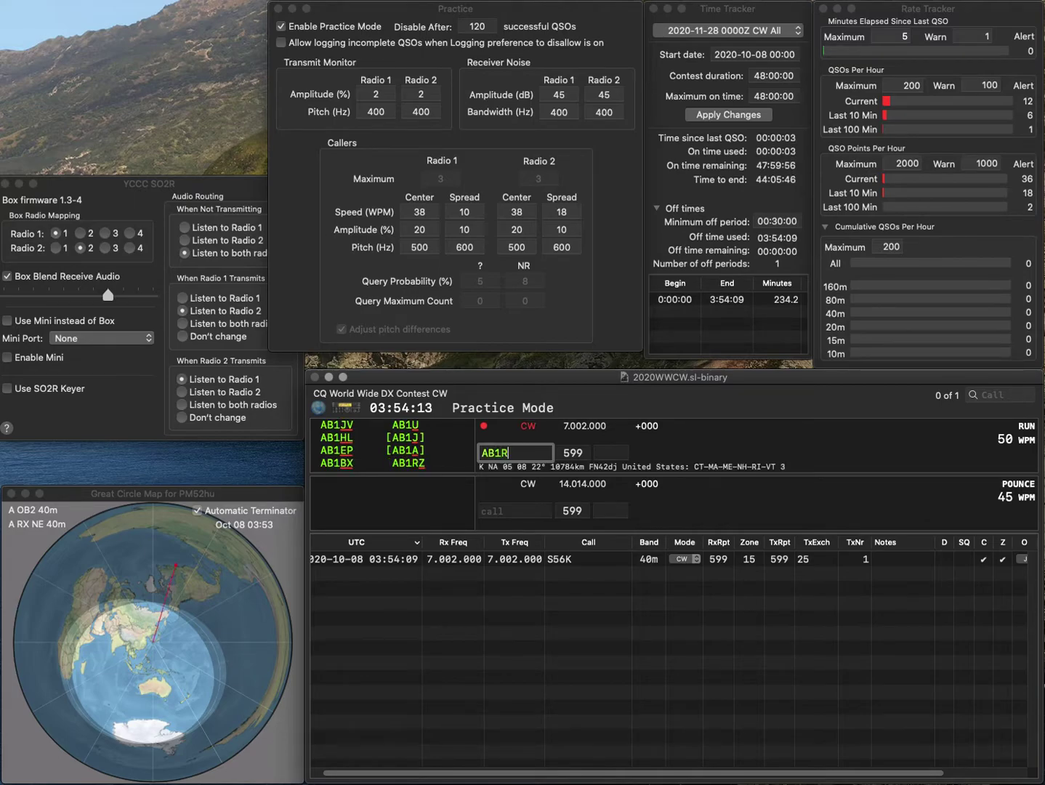
{"action": "key", "text": "Left"}
{"action": "key", "text": "Left"}
{"action": "key", "text": "BackSpace"}
{"action": "type", "text": "D"}
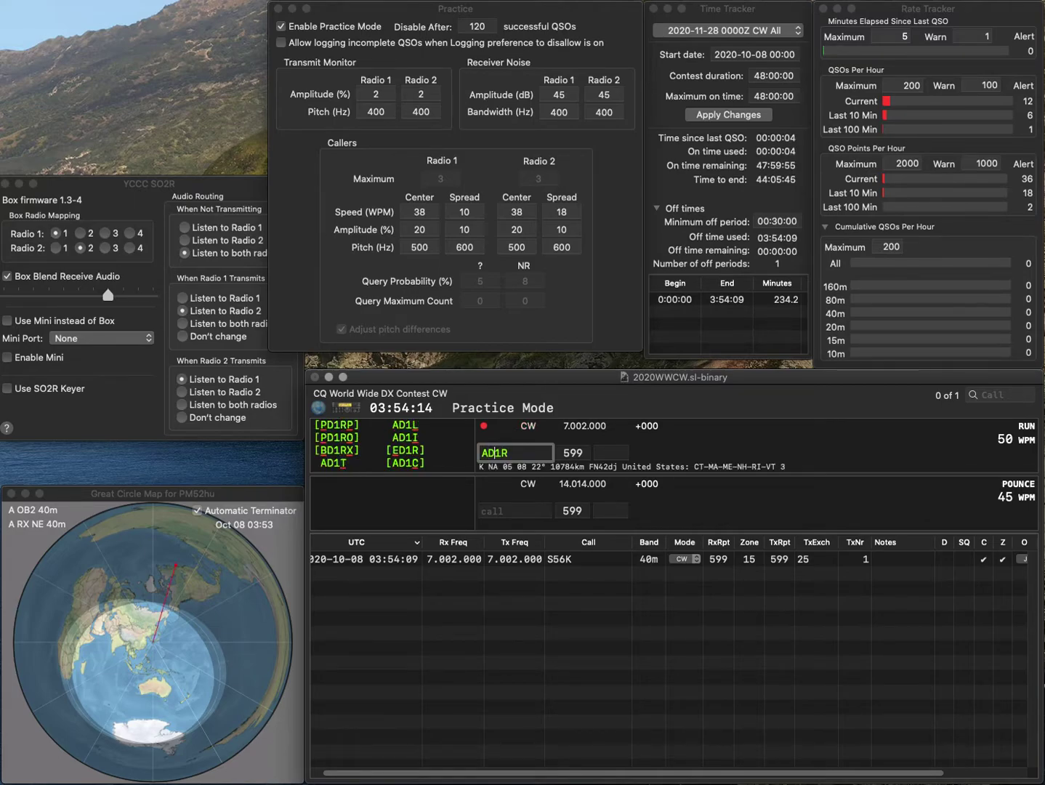
{"action": "key", "text": "Right"}
{"action": "key", "text": "Right"}
{"action": "key", "text": "BackSpace"}
{"action": "type", "text": "L"}
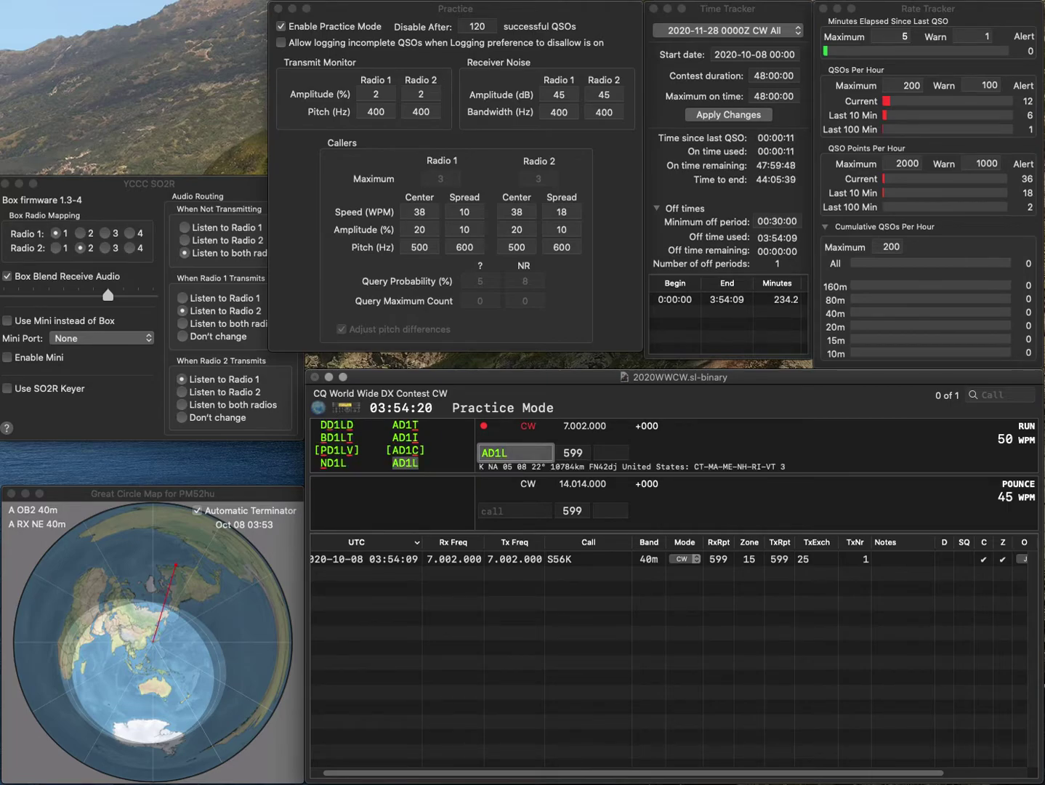
{"action": "key", "text": "Tab"}
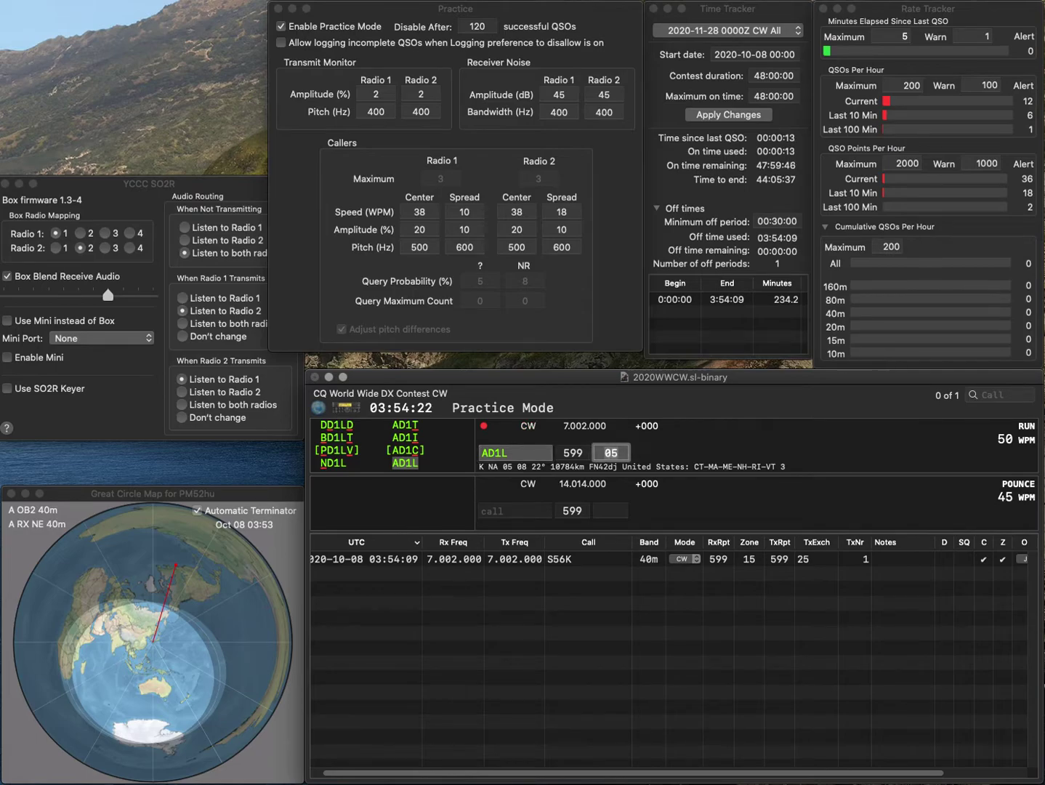
{"action": "key", "text": "Return"}
{"action": "type", "text": "DH2DAM"}
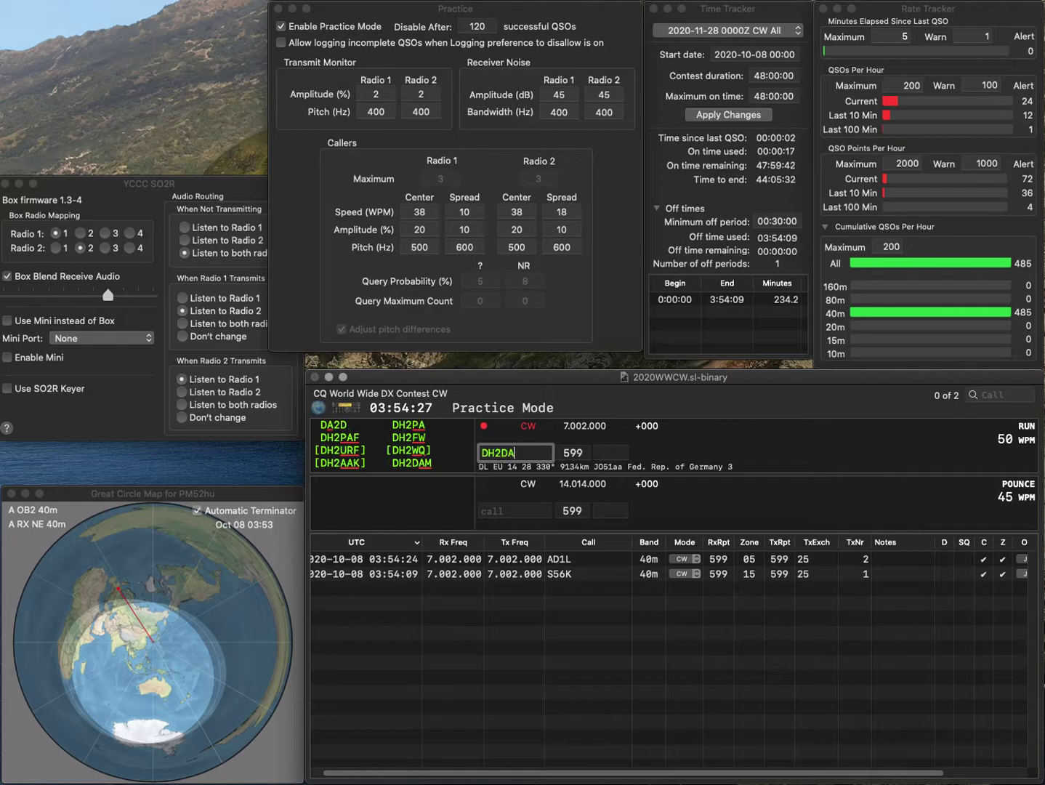
{"action": "key", "text": "Tab"}
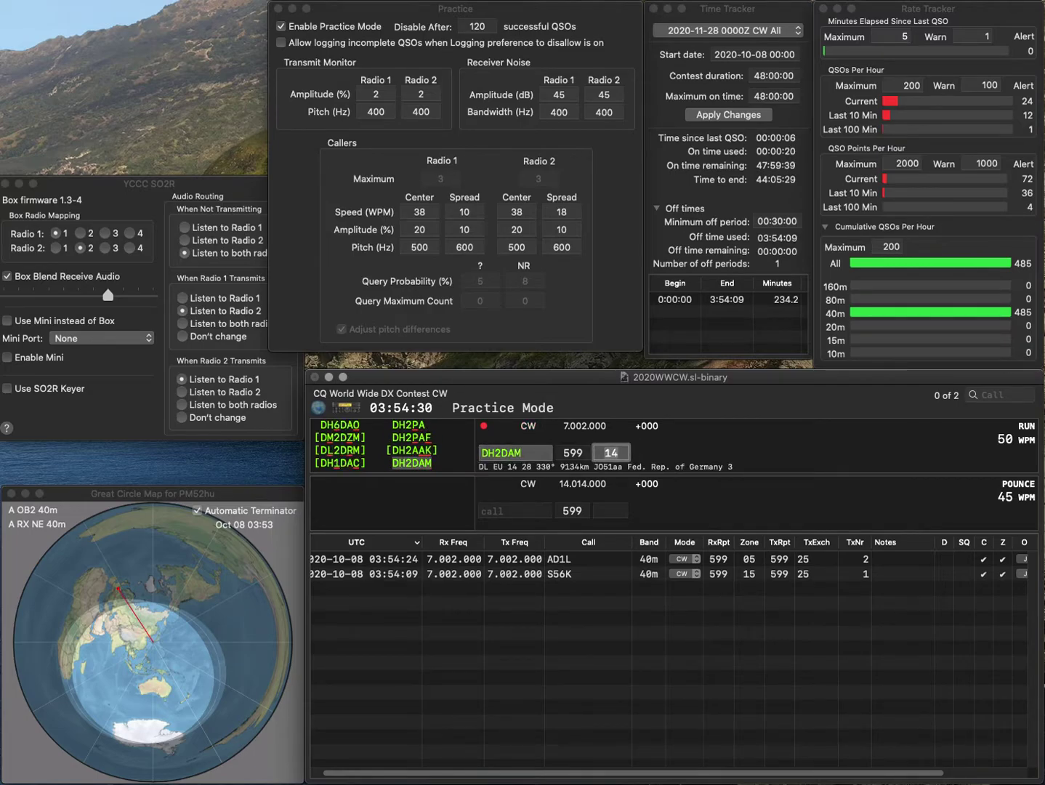
{"action": "key", "text": "Return"}
{"action": "type", "text": "OK2Q"}
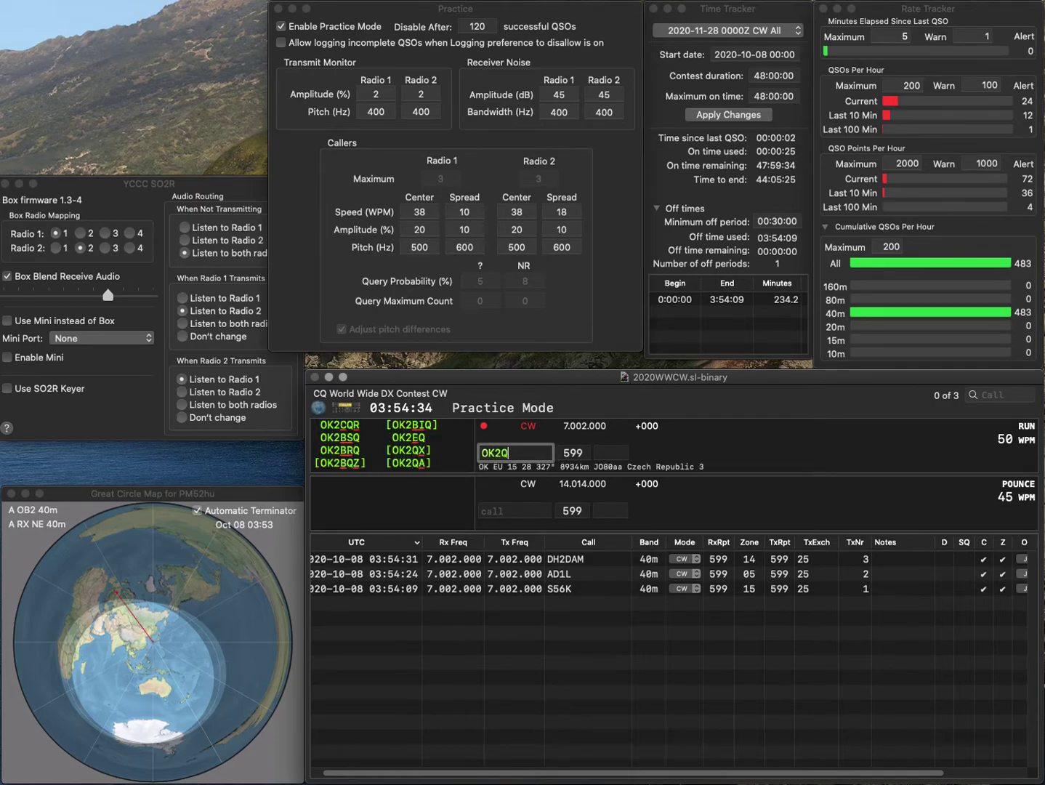
{"action": "type", "text": "A"}
{"action": "key", "text": "space"}
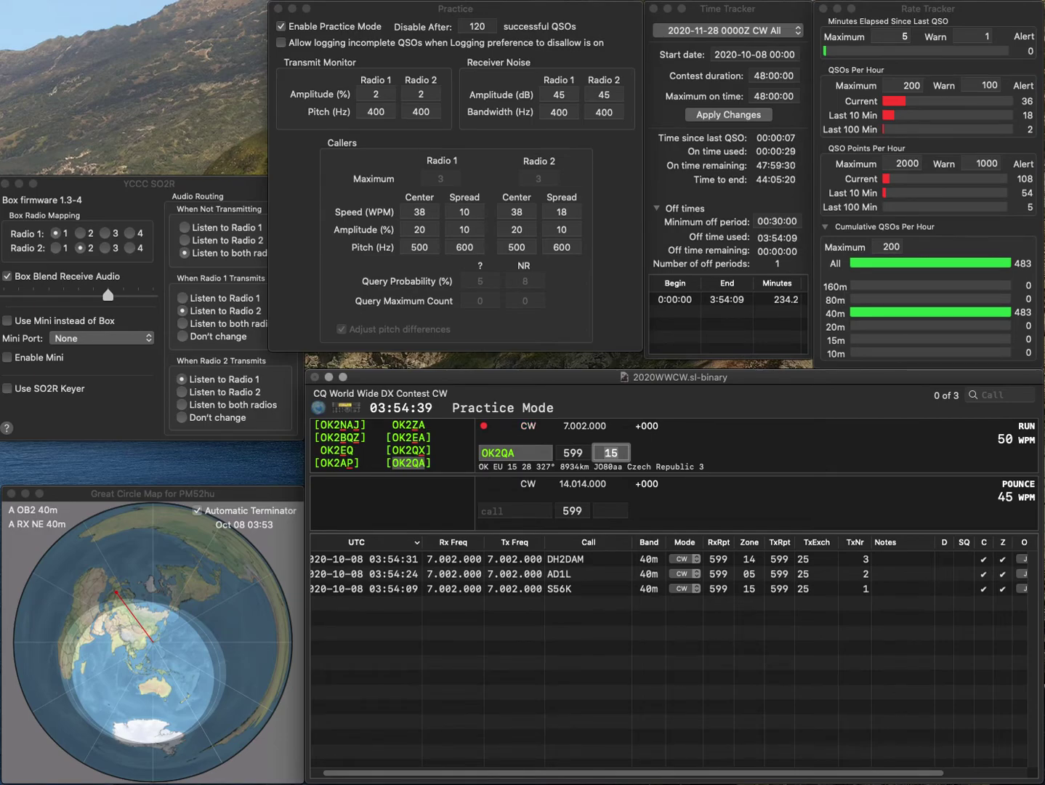
{"action": "key", "text": "Return"}
{"action": "type", "text": "R4"}
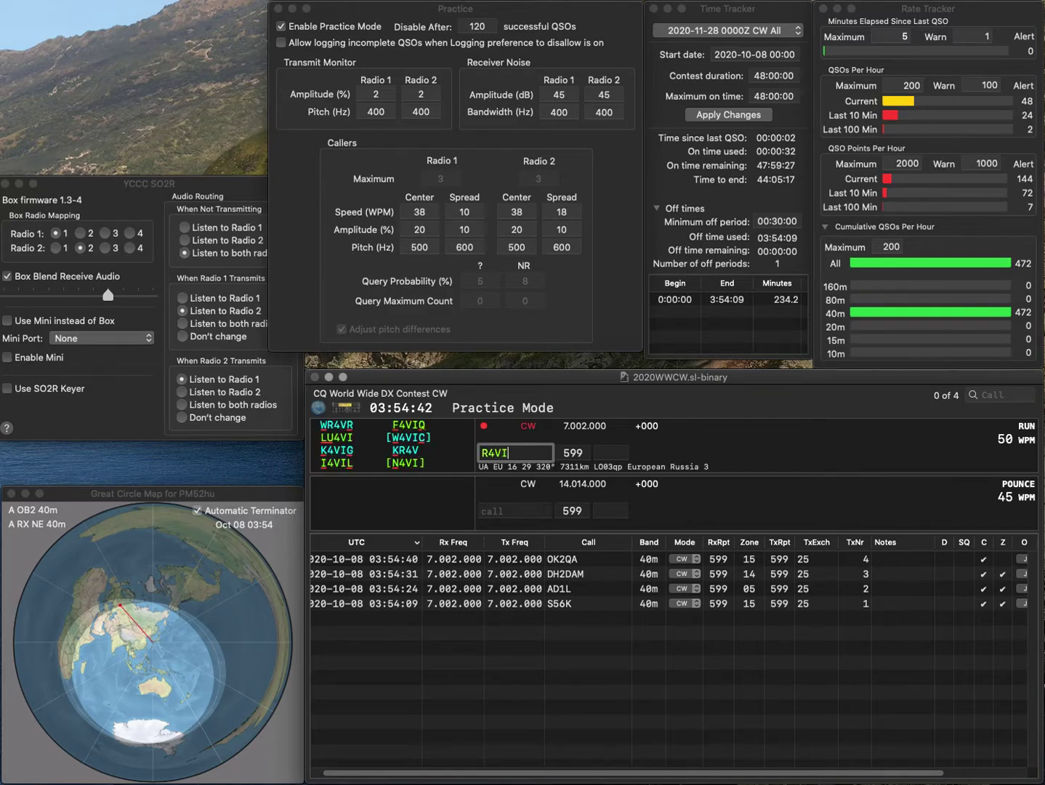
{"action": "type", "text": "IM"}
{"action": "key", "text": "space"}
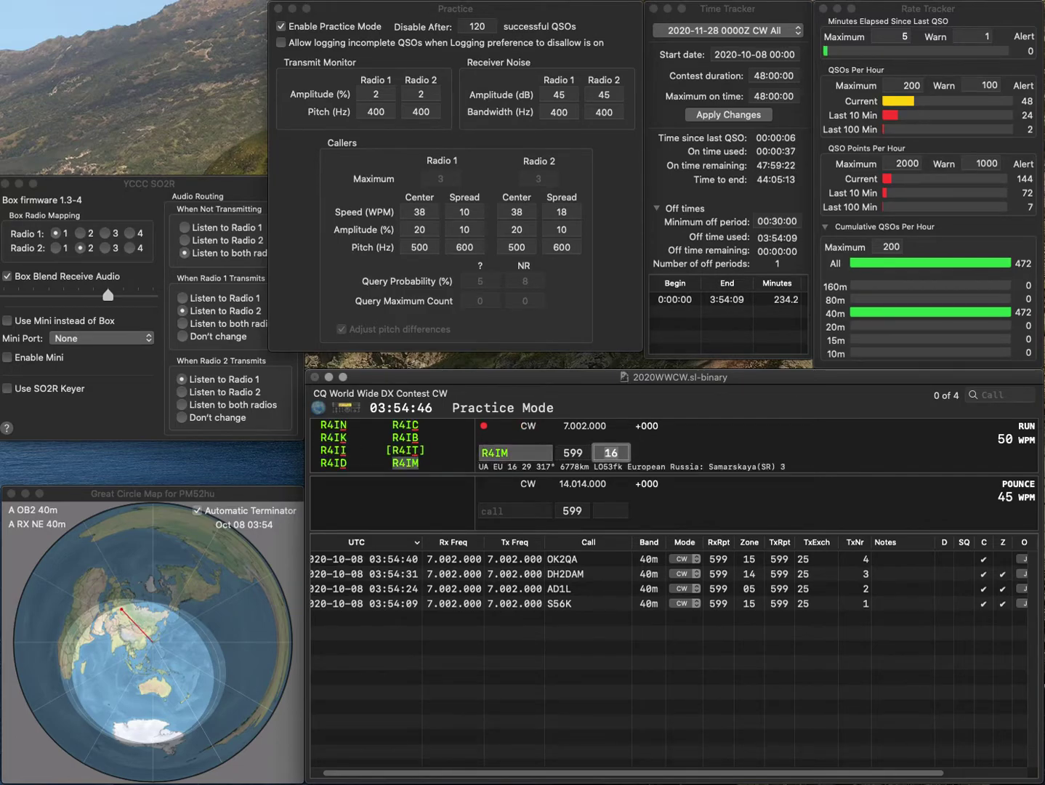
{"action": "key", "text": "Return"}
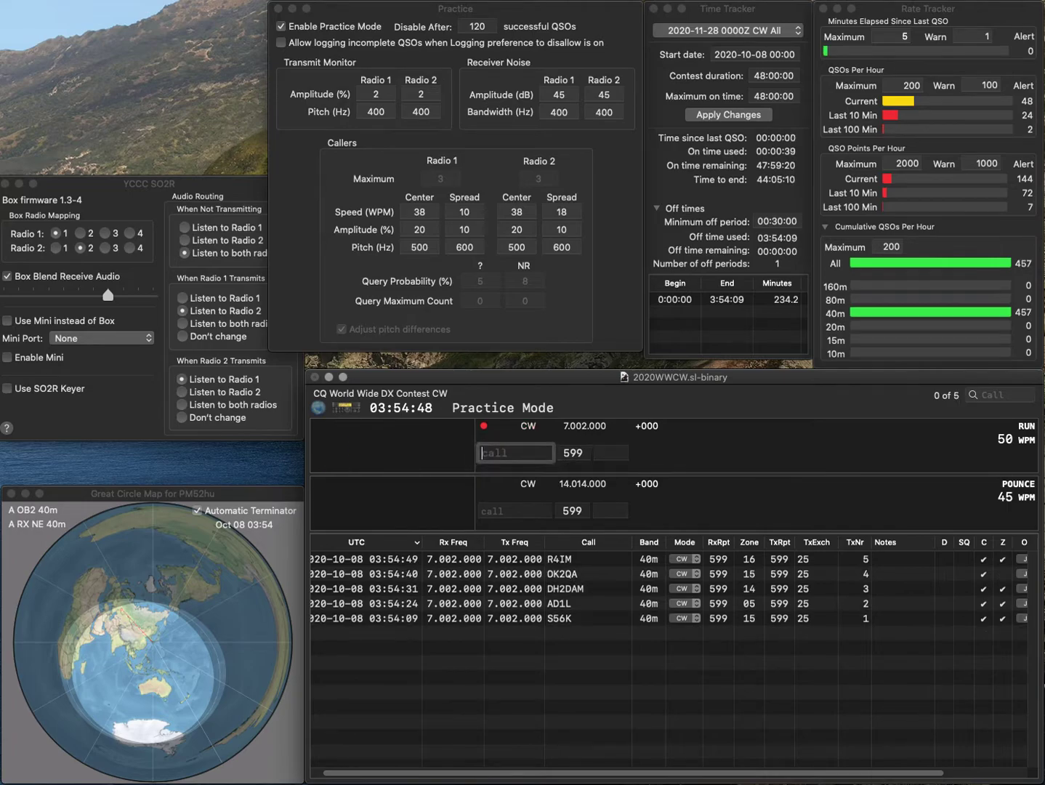
{"action": "type", "text": "N3HW"}
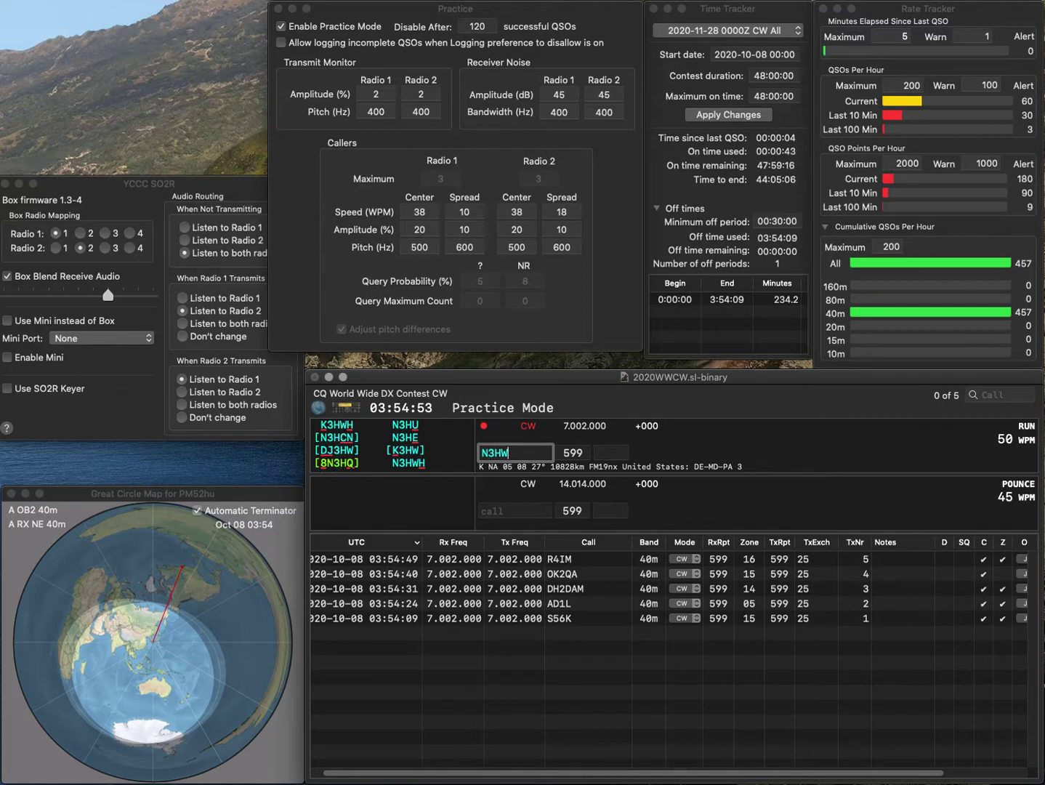
{"action": "type", "text": "H"}
{"action": "key", "text": "Return"}
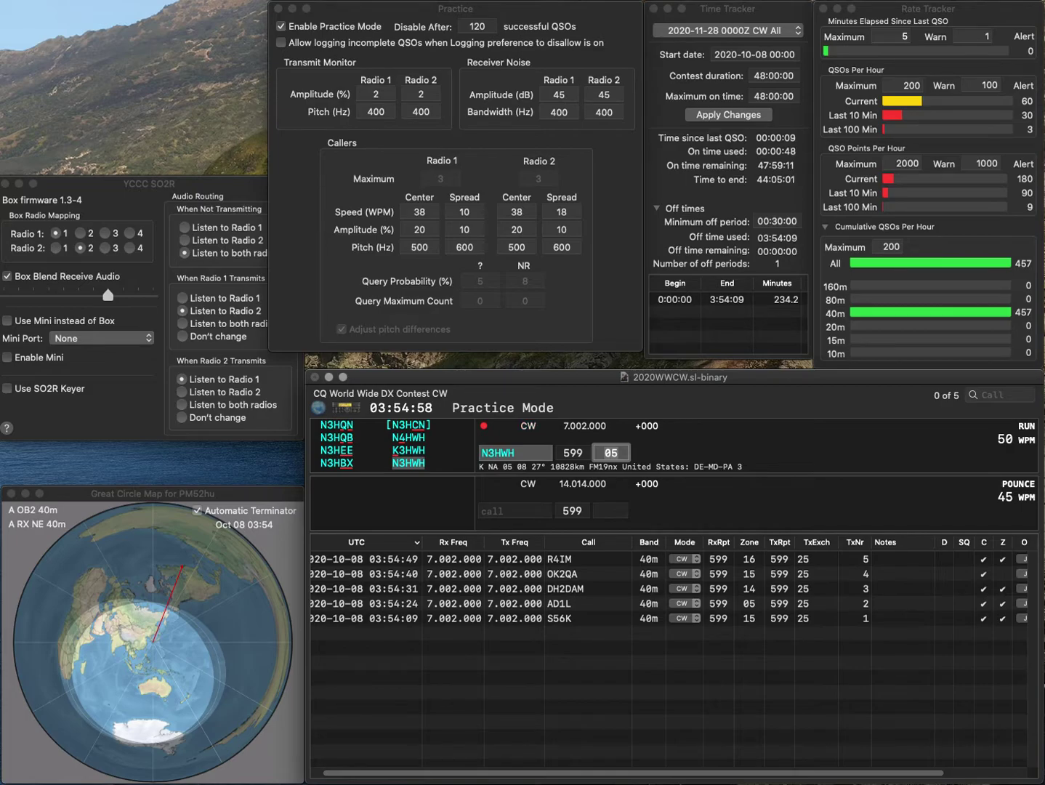
{"action": "key", "text": "Return"}
- Log Radio 1 contacts with K4KZ in zone 05 and CO5LB in zone 08, both with report 599
{"action": "type", "text": "K4K"}
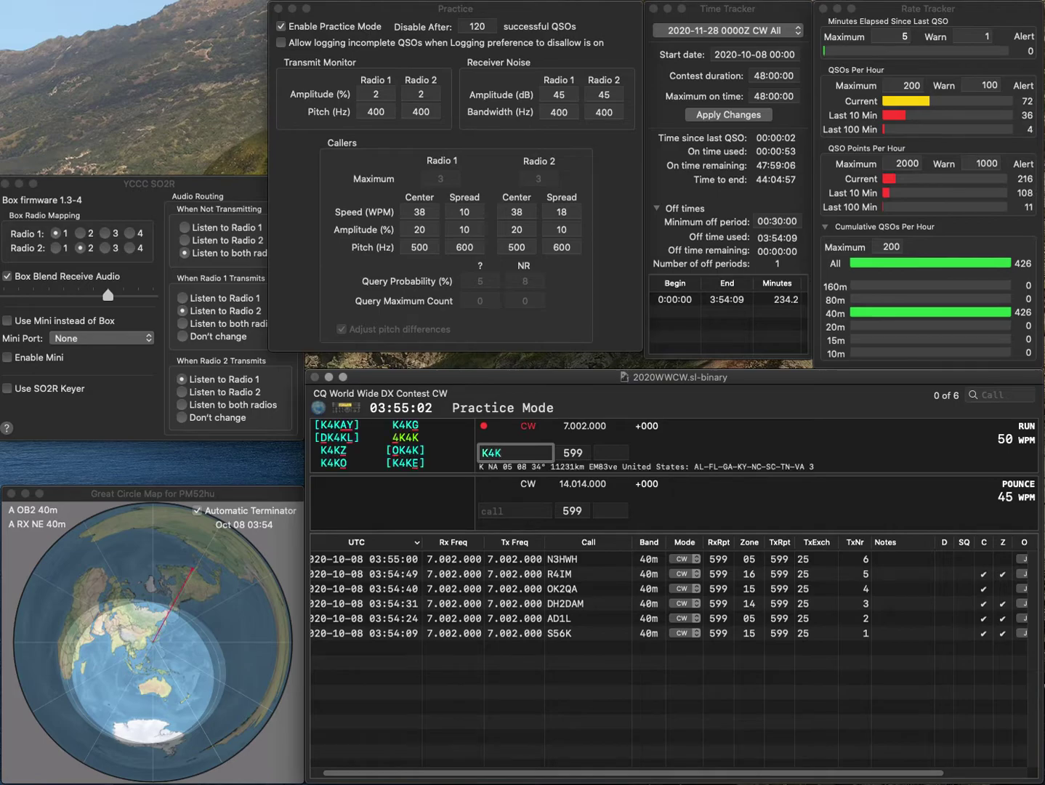
{"action": "type", "text": "Z"}
{"action": "key", "text": "space"}
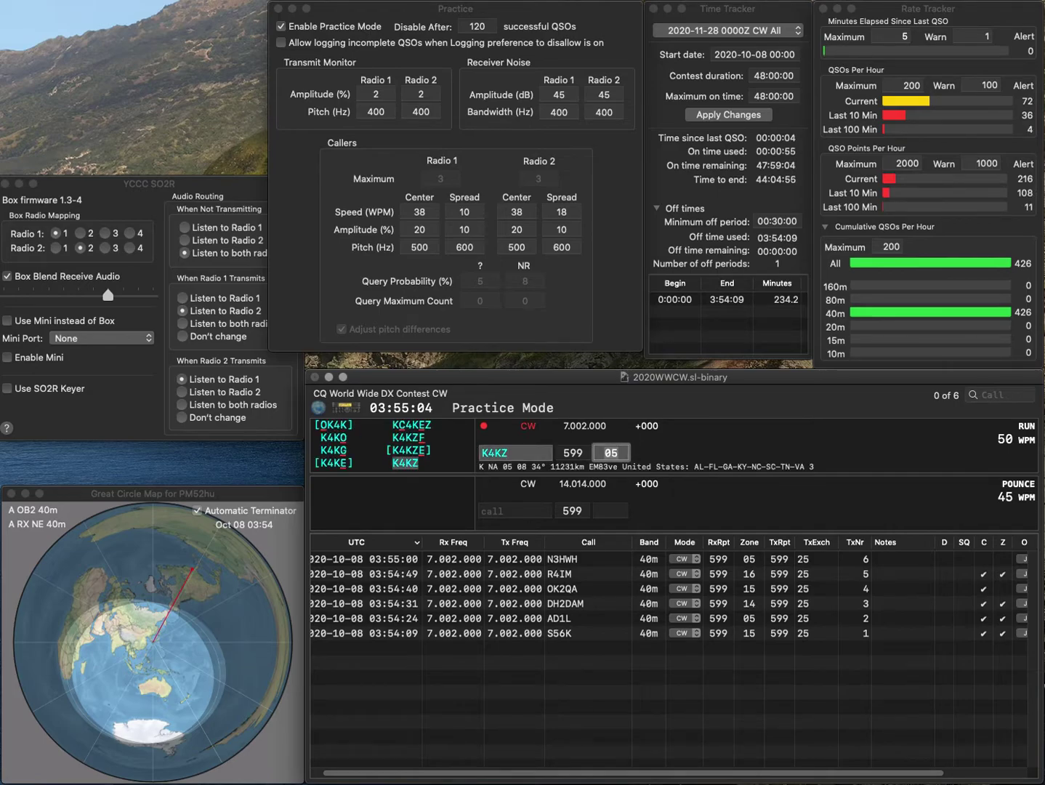
{"action": "key", "text": "Return"}
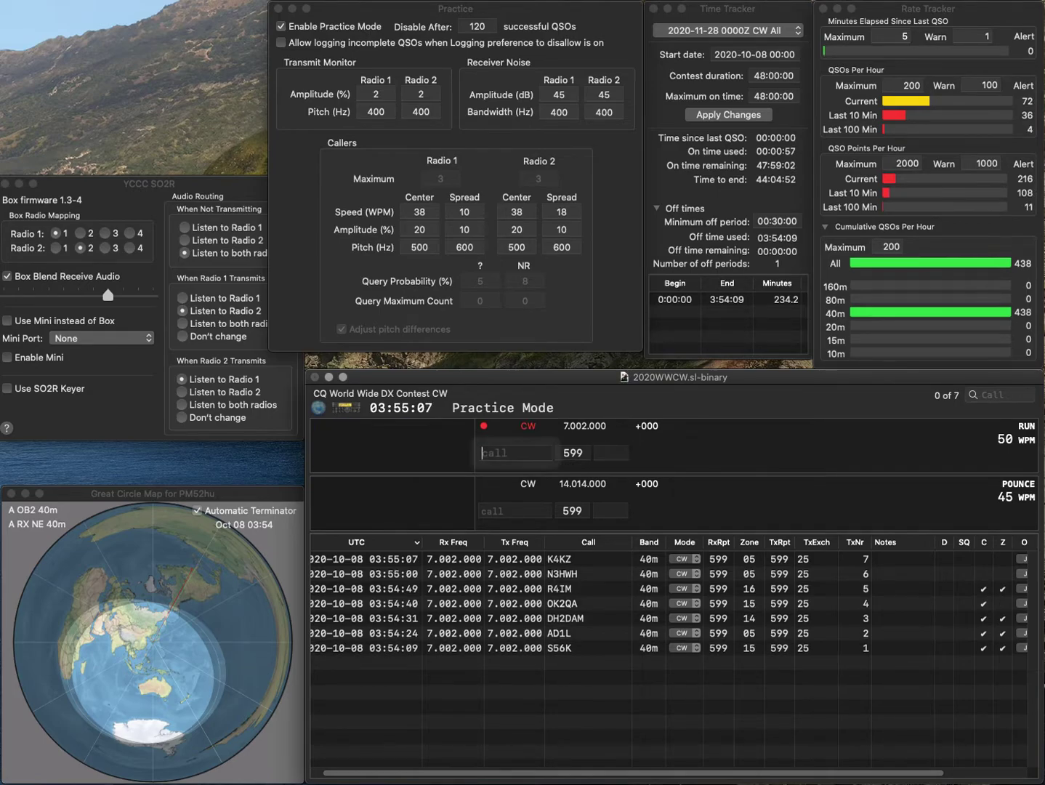
{"action": "type", "text": "CO5LB"}
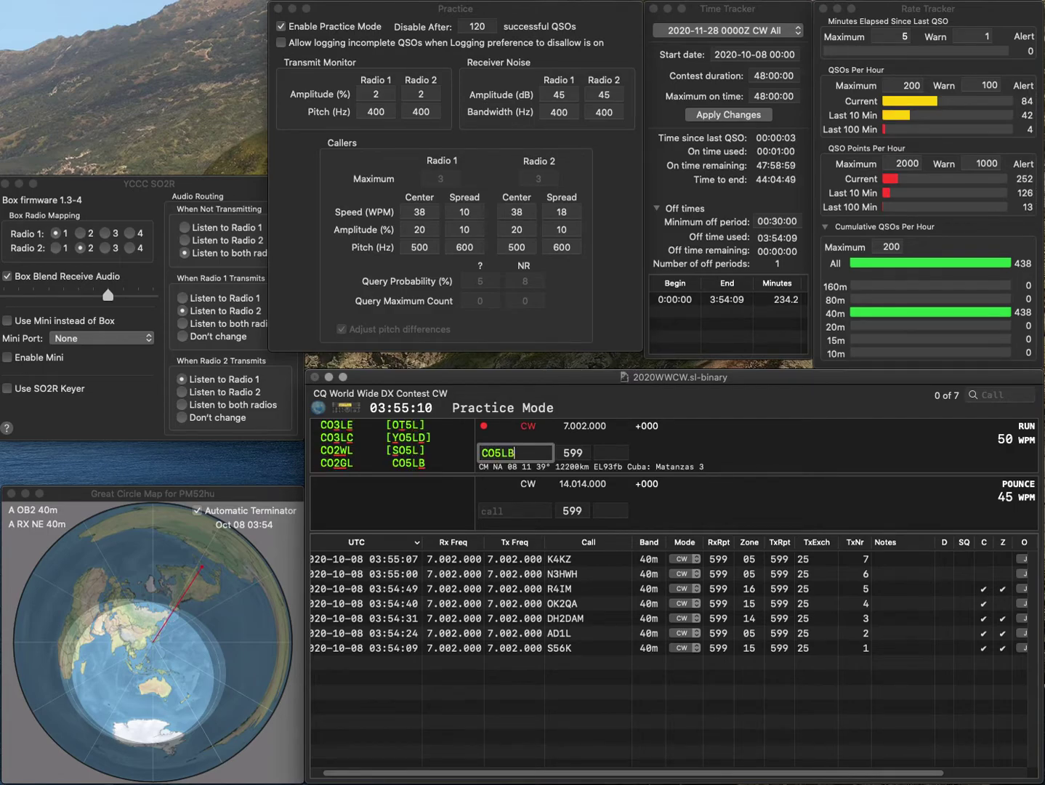
{"action": "key", "text": "space"}
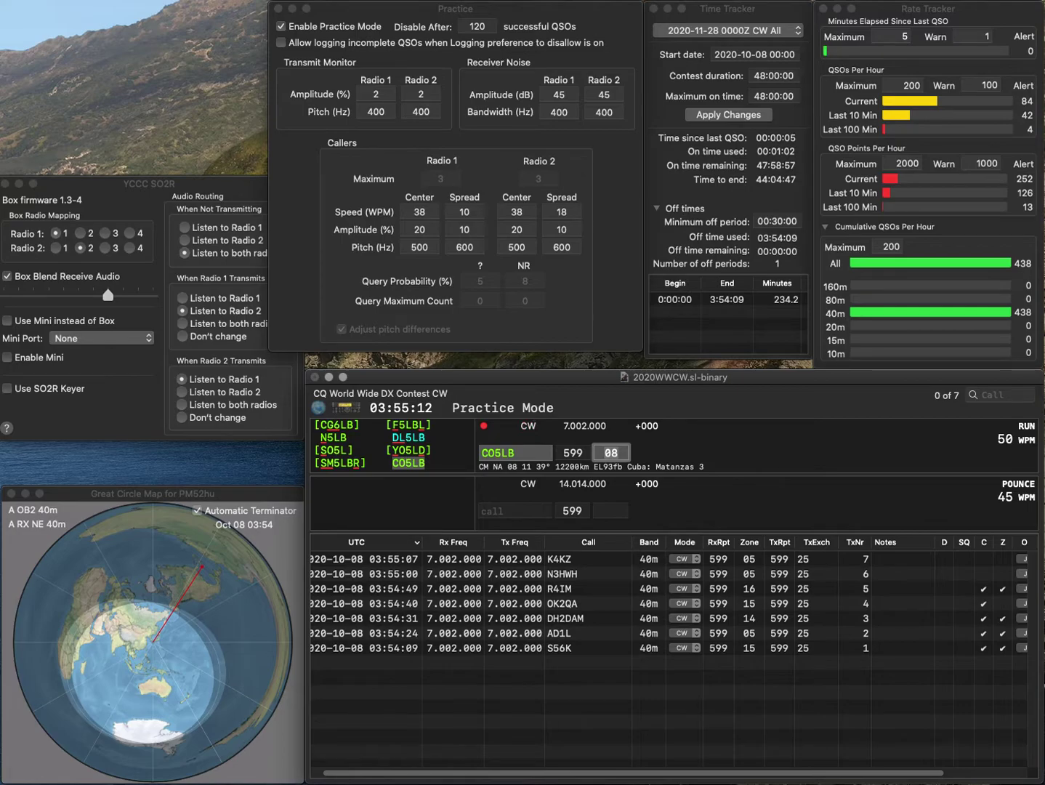
{"action": "key", "text": "Return"}
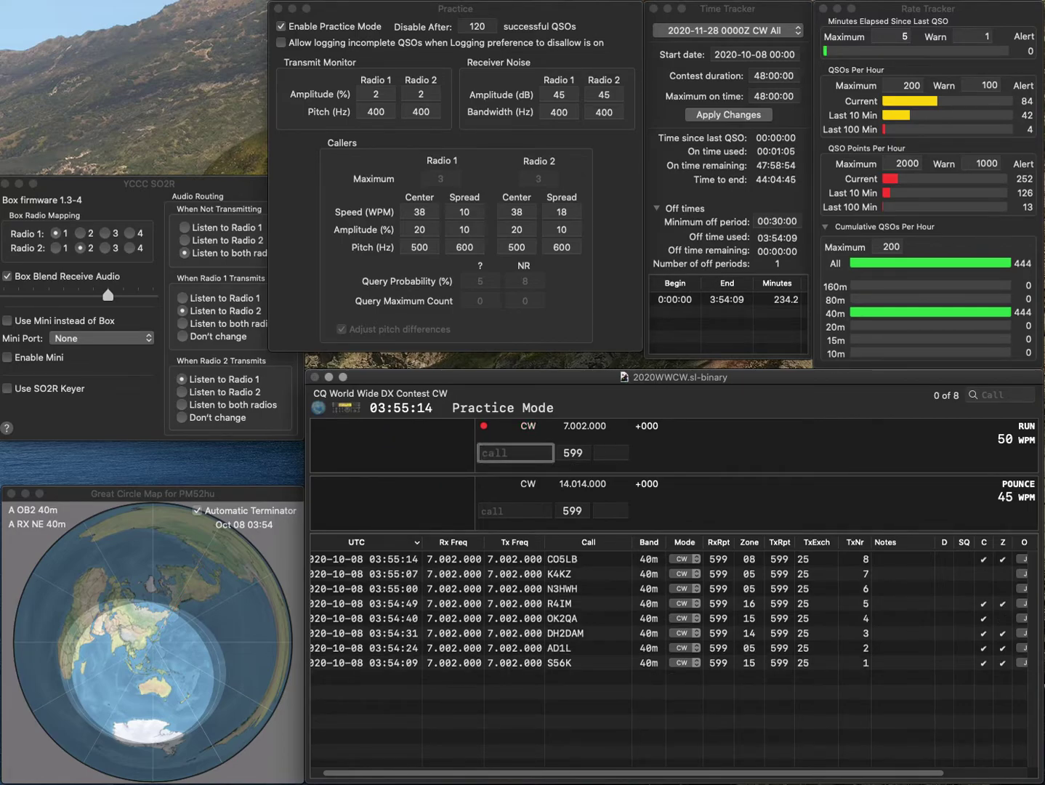
{"action": "type", "text": "JM1VDM"}
{"action": "key", "text": "space"}
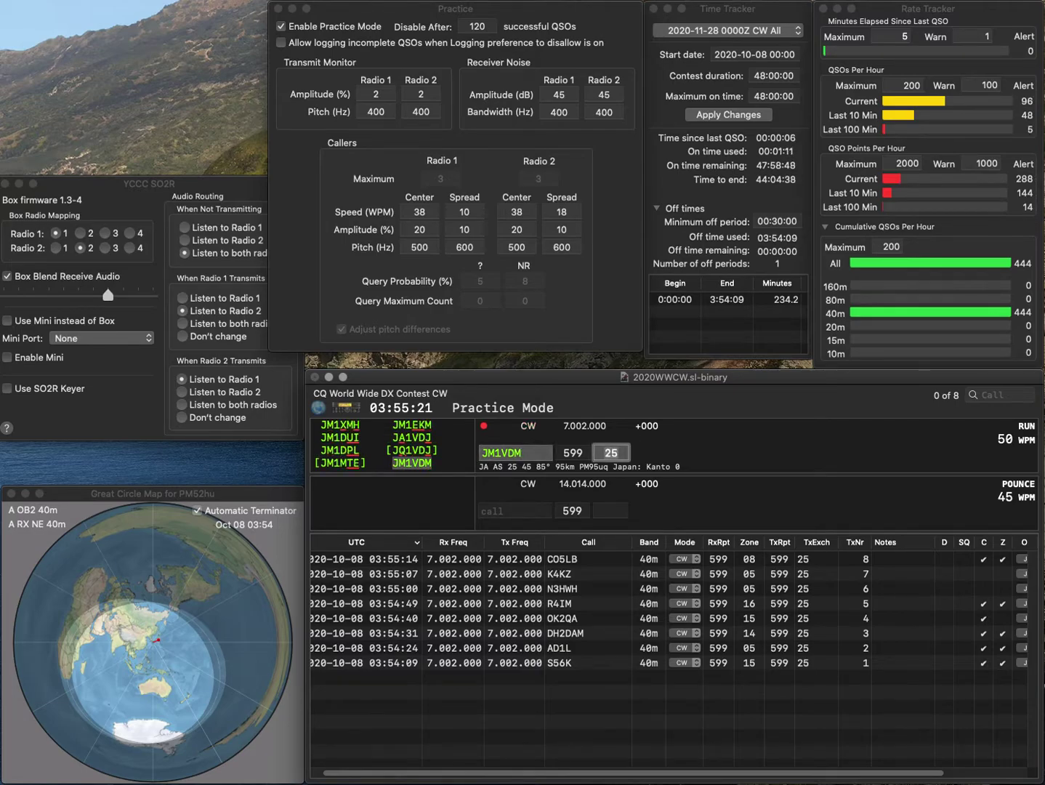
{"action": "key", "text": "Return"}
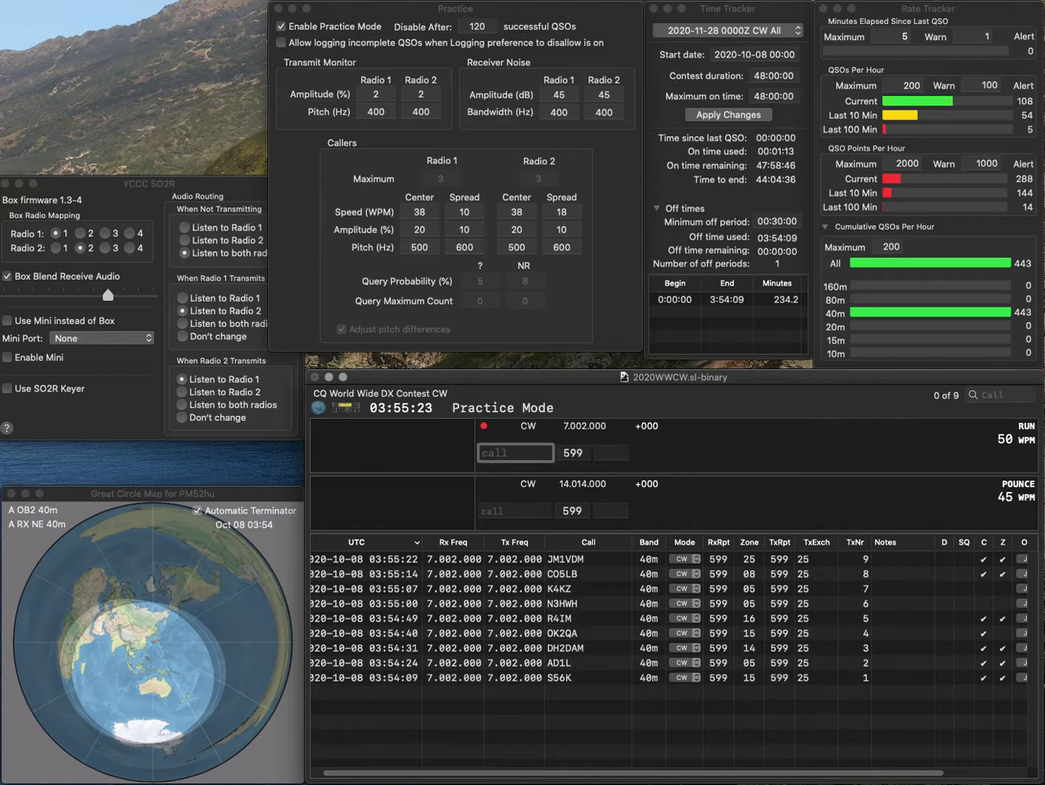
{"action": "type", "text": "NA3D"}
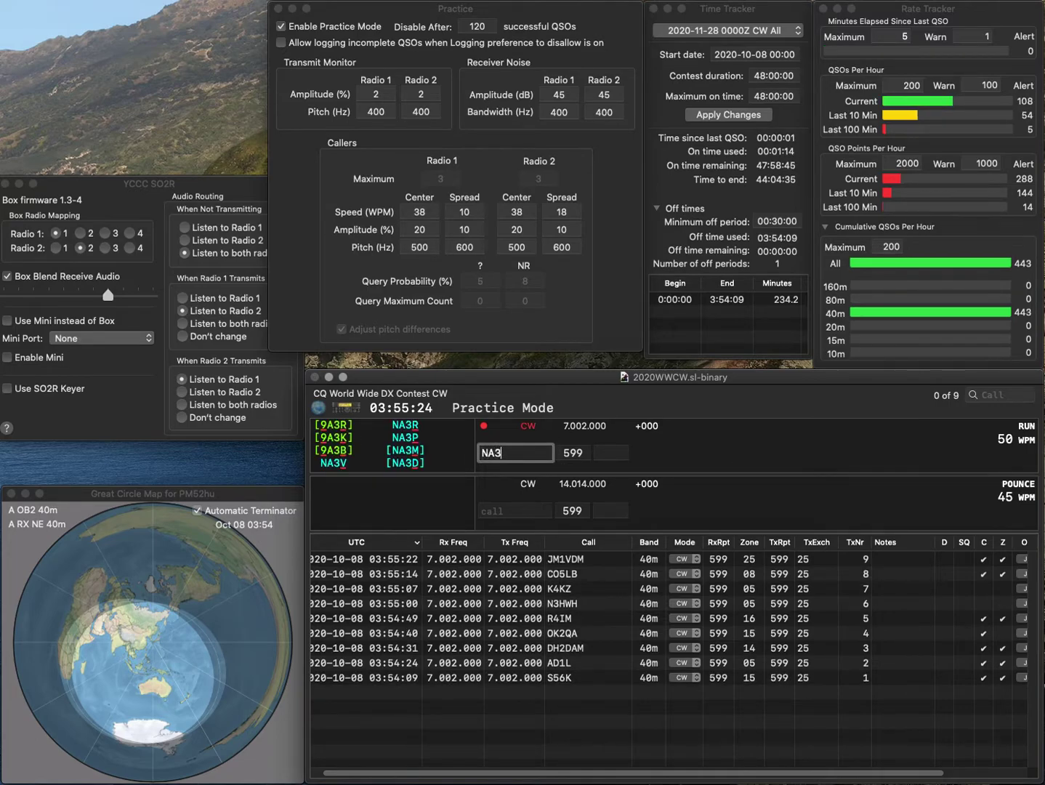
{"action": "key", "text": "Return"}
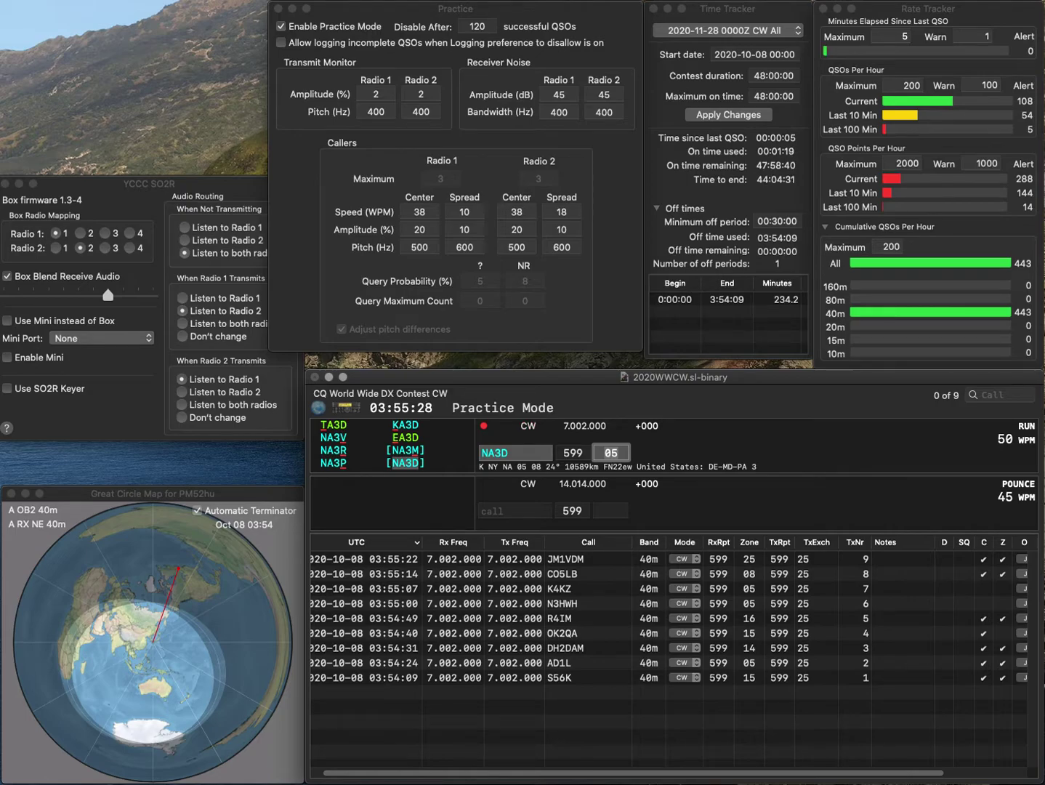
{"action": "key", "text": "Return"}
{"action": "type", "text": "W8PU"}
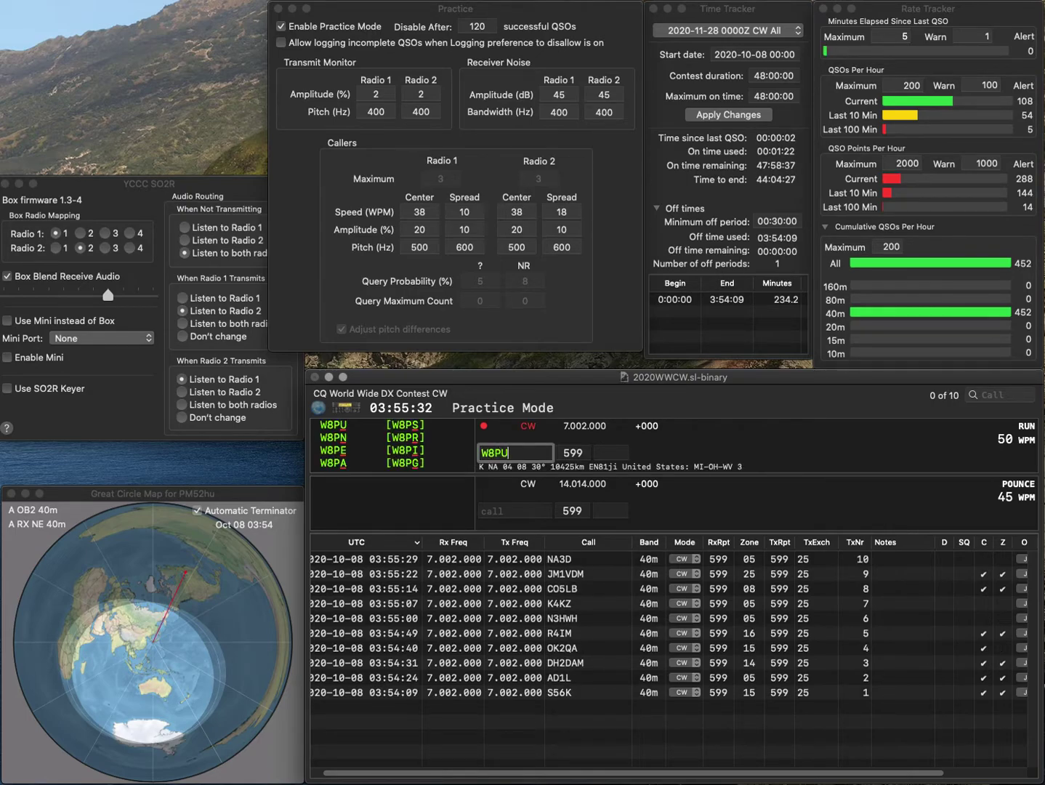
{"action": "key", "text": "Return"}
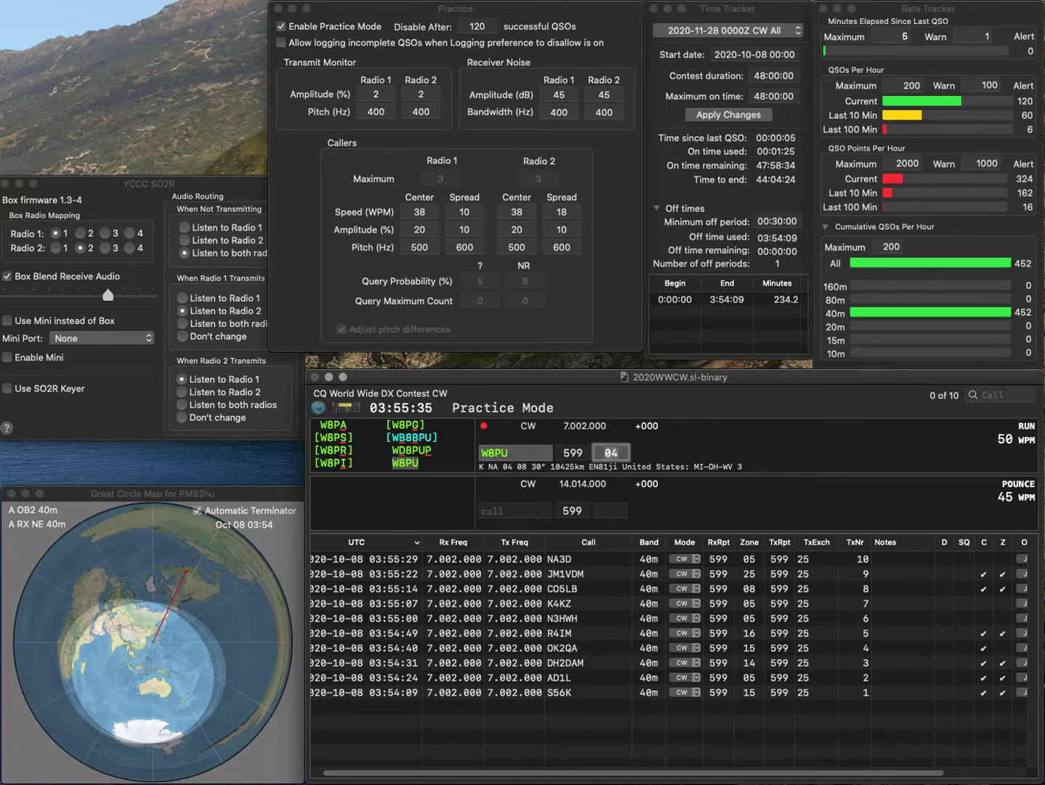
{"action": "key", "text": "Return"}
{"action": "type", "text": "RA3MD"}
{"action": "key", "text": "space"}
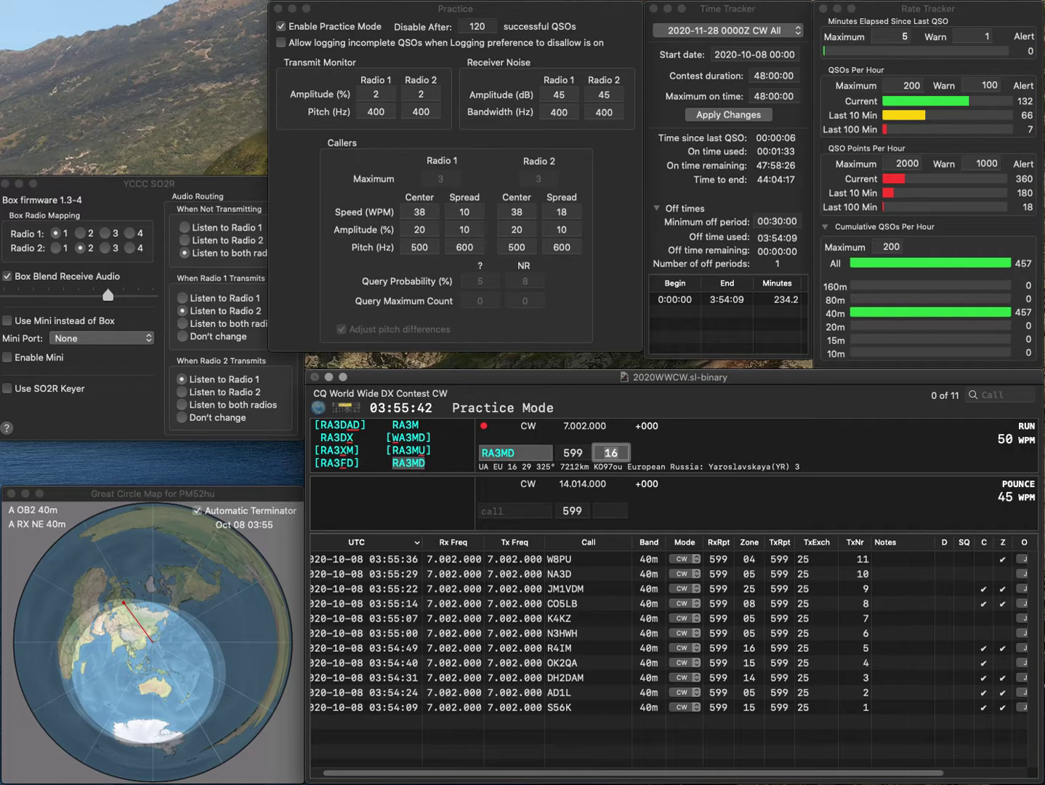
{"action": "key", "text": "Return"}
{"action": "type", "text": "PY"}
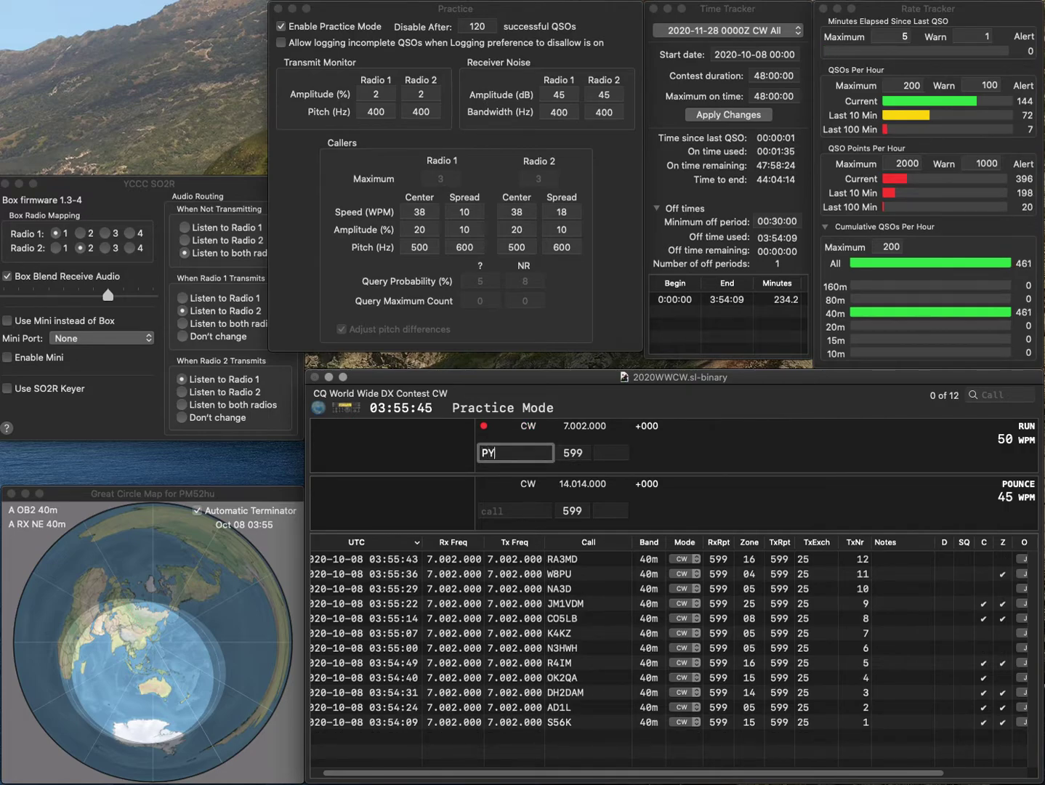
{"action": "type", "text": "2RKG"}
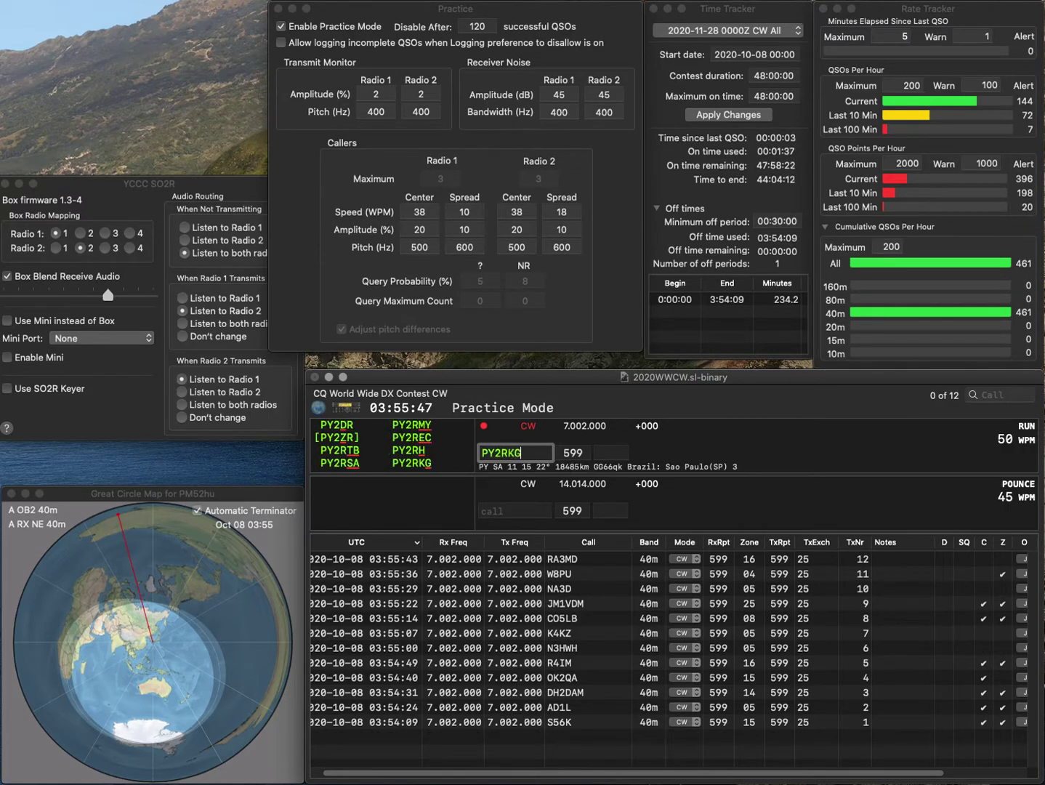
{"action": "key", "text": "space"}
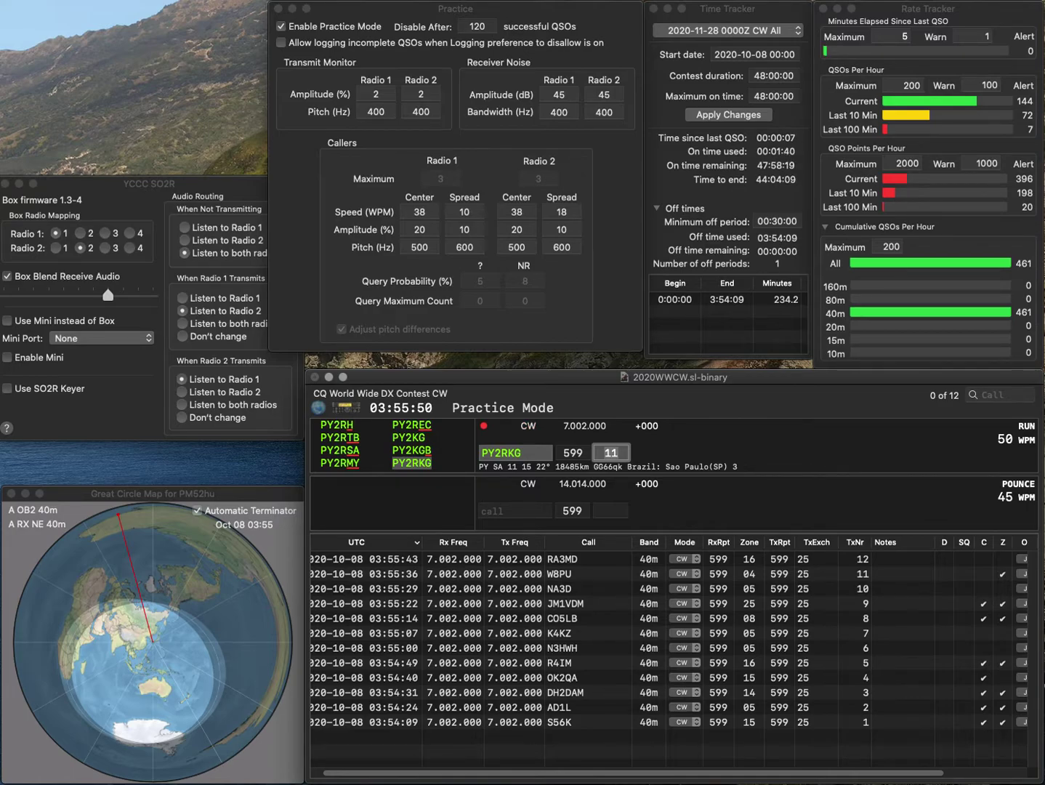
{"action": "key", "text": "Return"}
{"action": "type", "text": "K"}
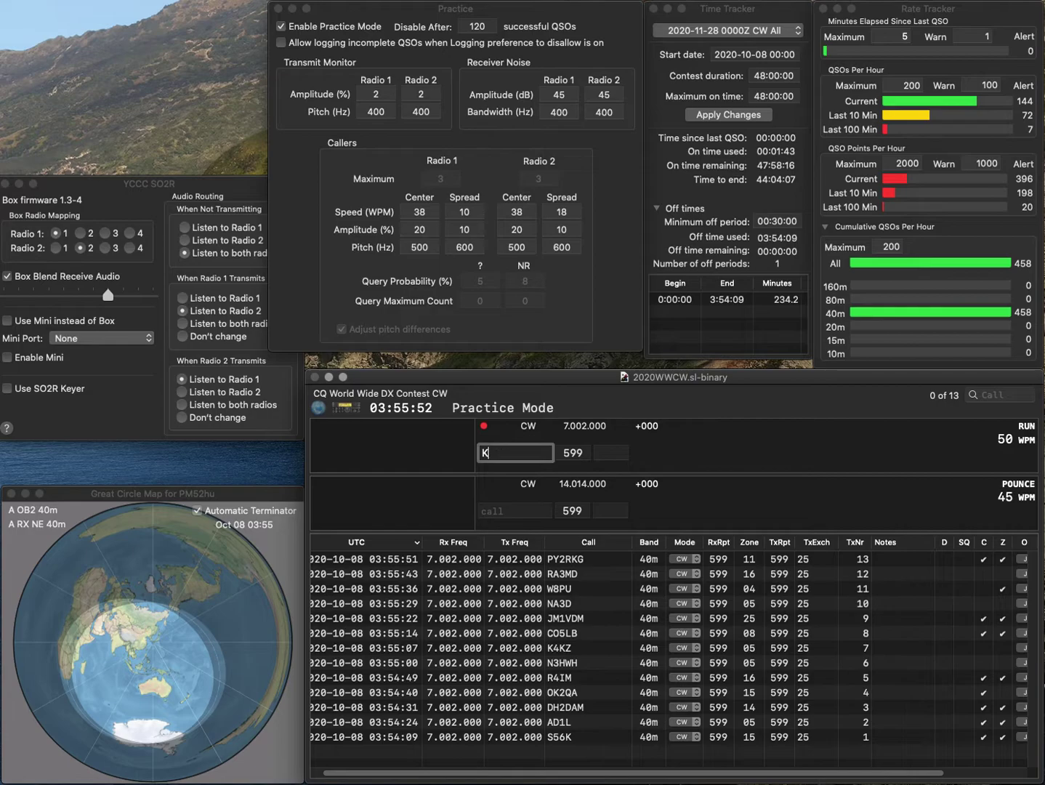
{"action": "type", "text": "4LAC"}
{"action": "key", "text": "Return"}
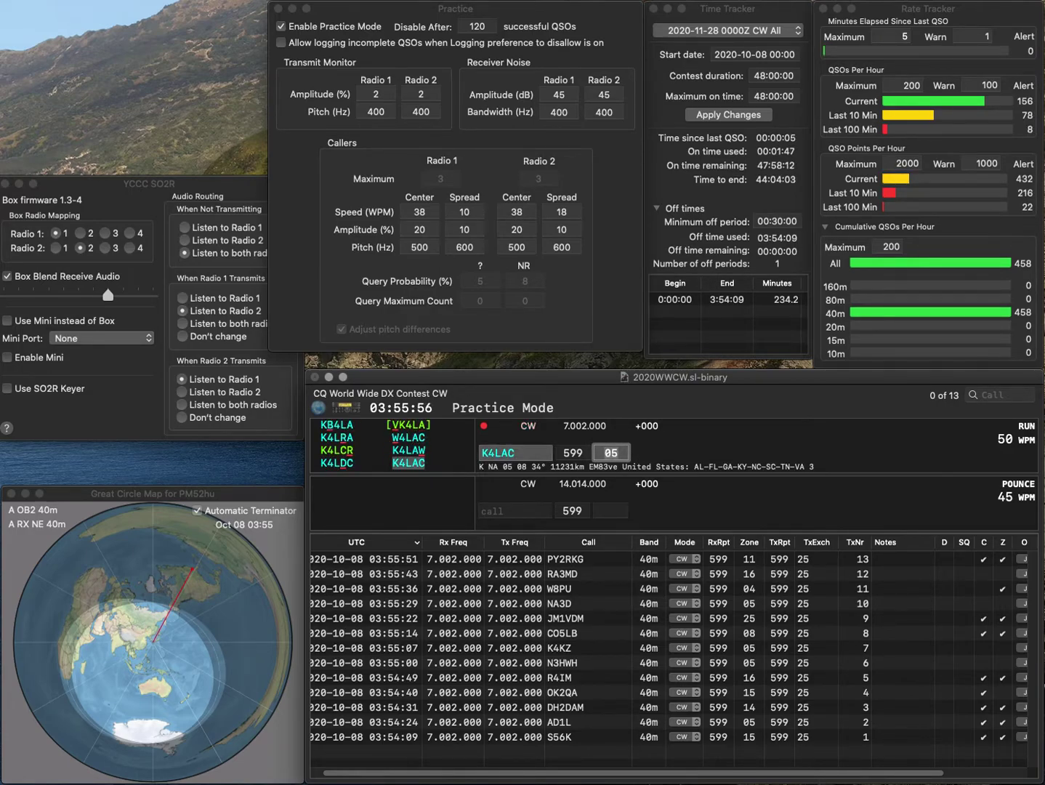
{"action": "key", "text": "Return"}
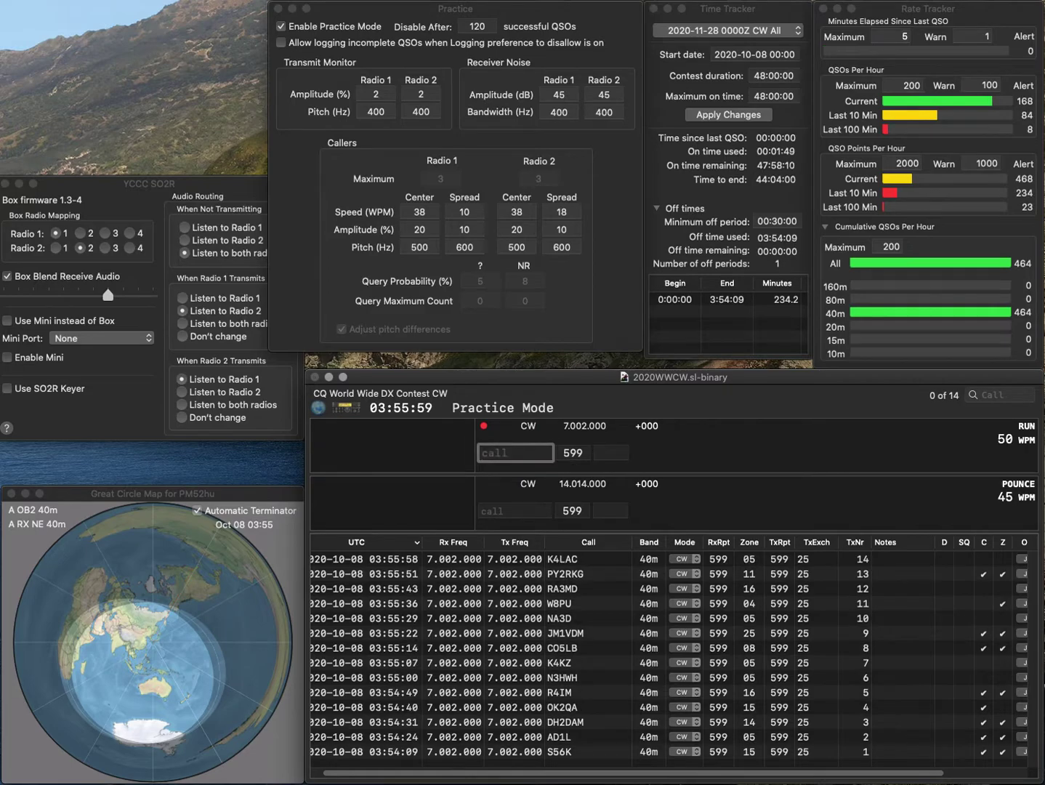
{"action": "type", "text": "OH3"}
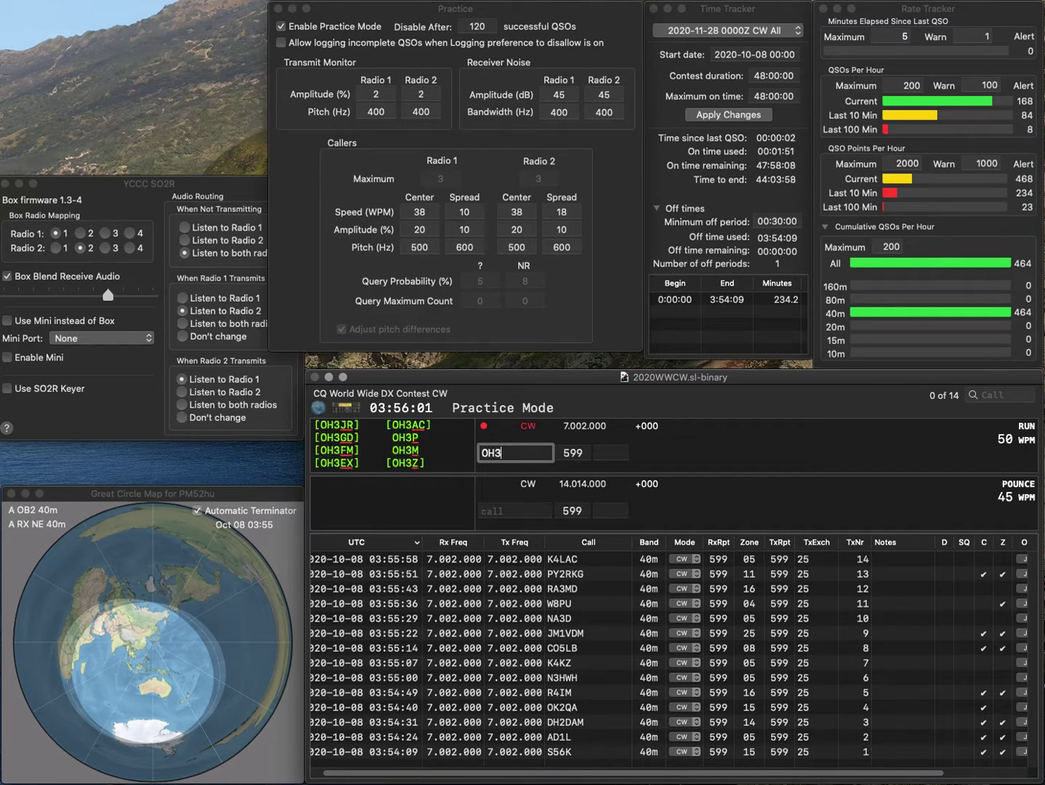
{"action": "type", "text": "KUN"}
{"action": "key", "text": "space"}
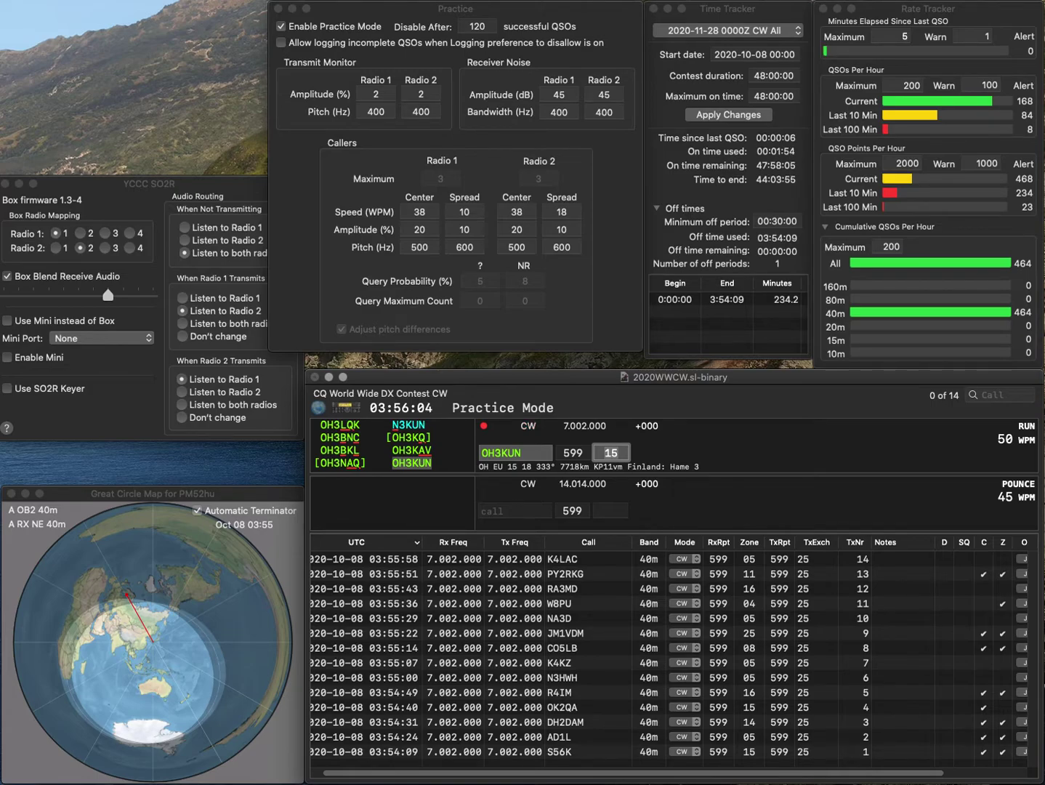
{"action": "key", "text": "Return"}
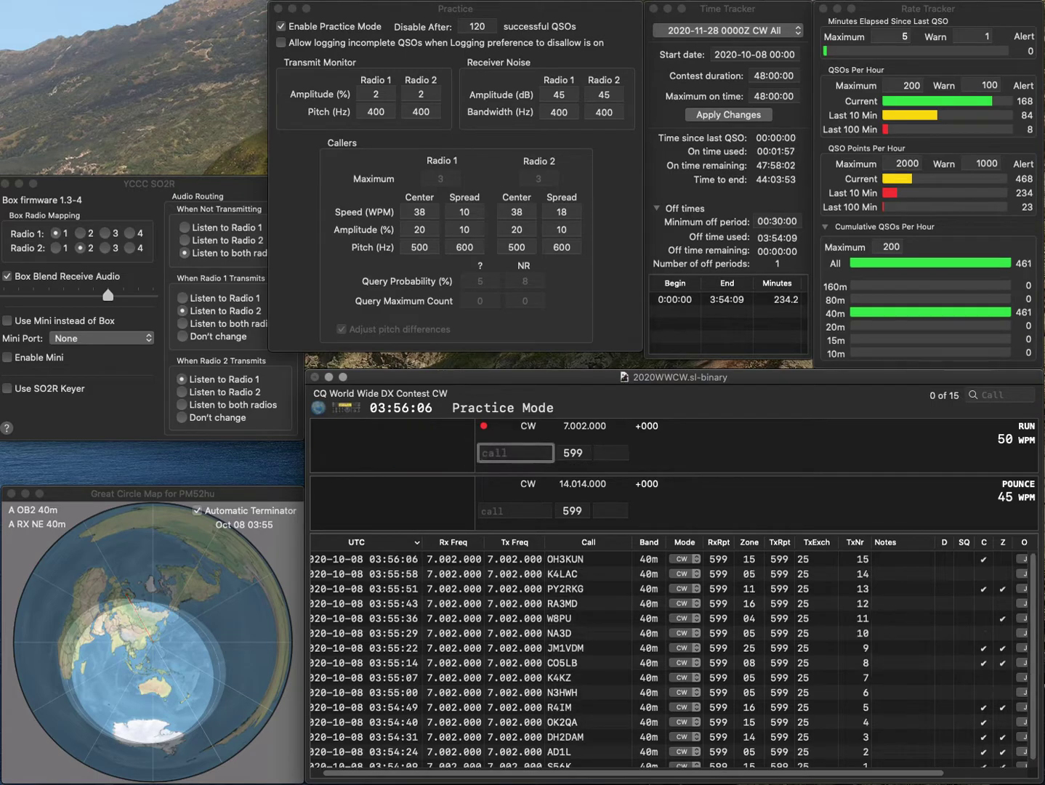
{"action": "type", "text": "MW1"}
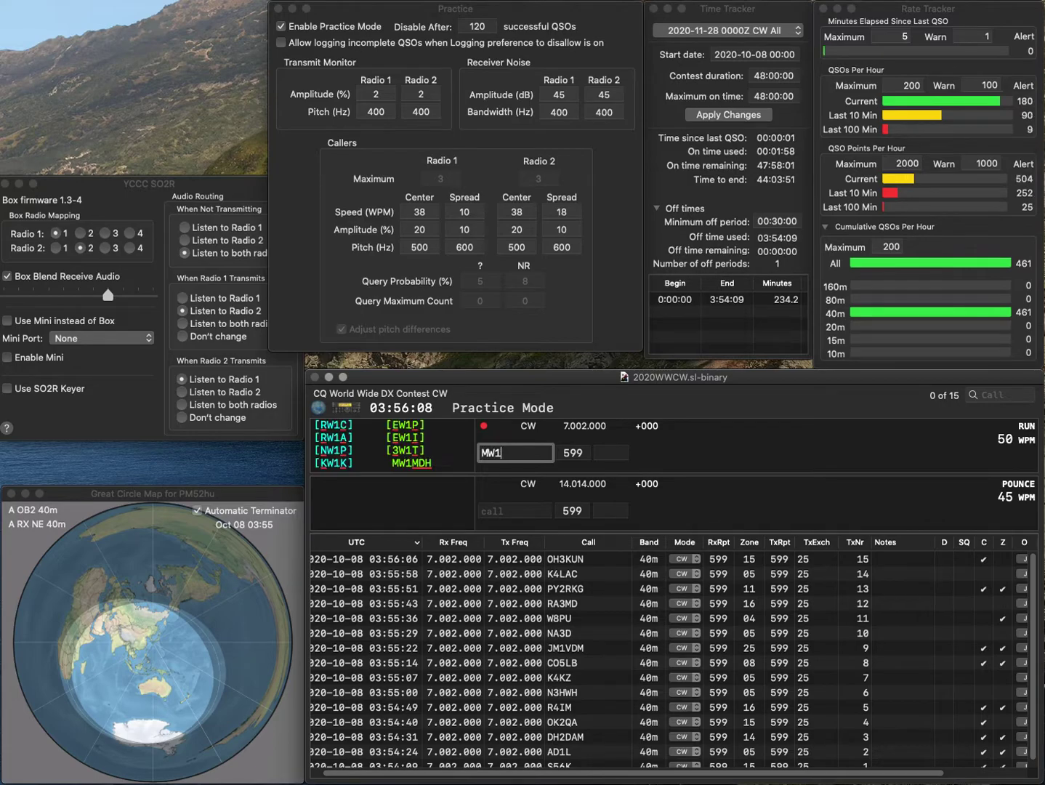
{"action": "type", "text": "MDH"}
{"action": "key", "text": "space"}
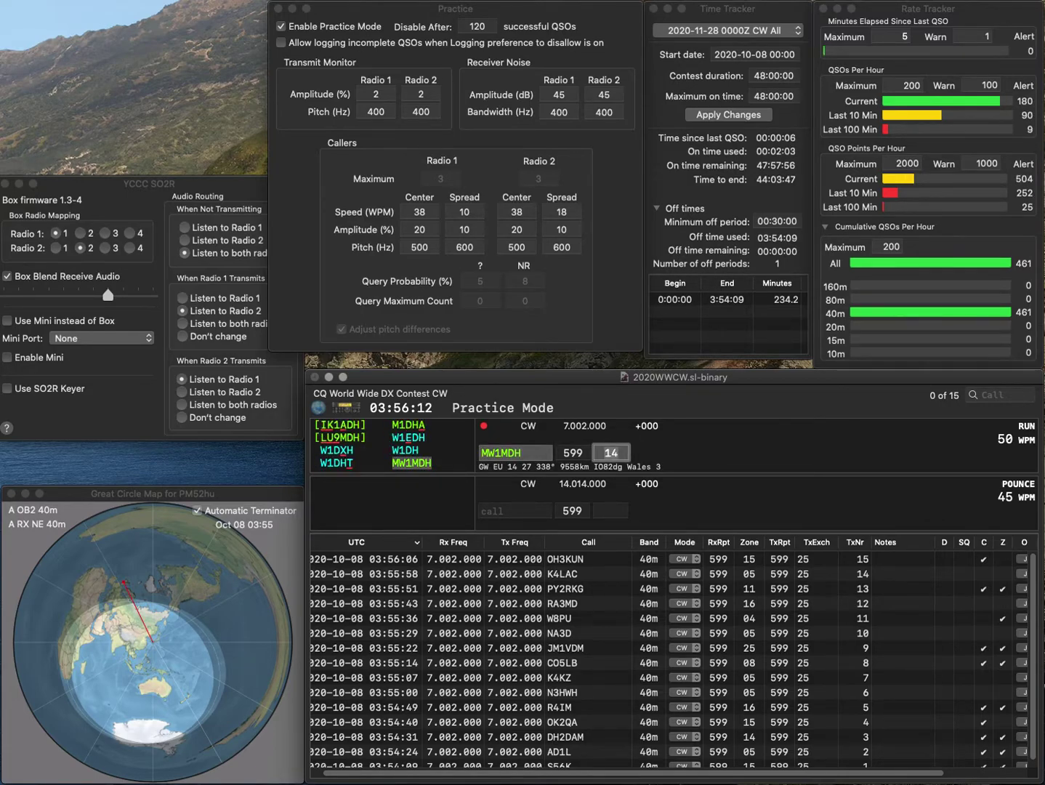
{"action": "key", "text": "Return"}
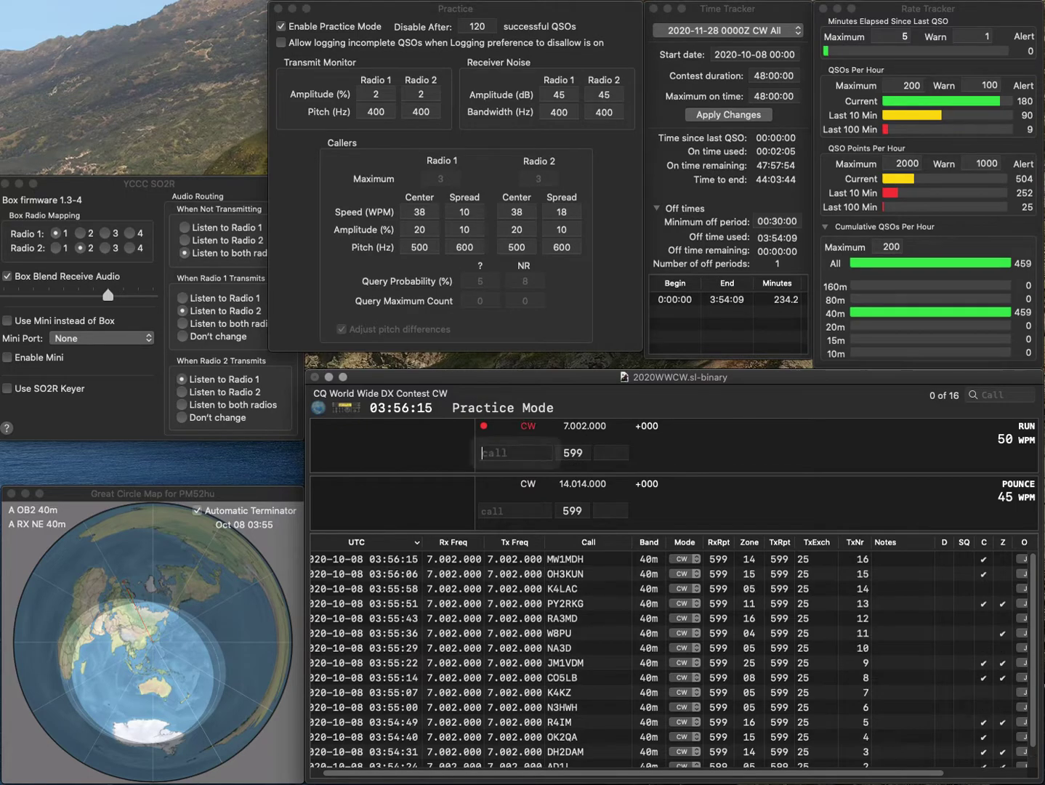
{"action": "type", "text": "OH2BJ"}
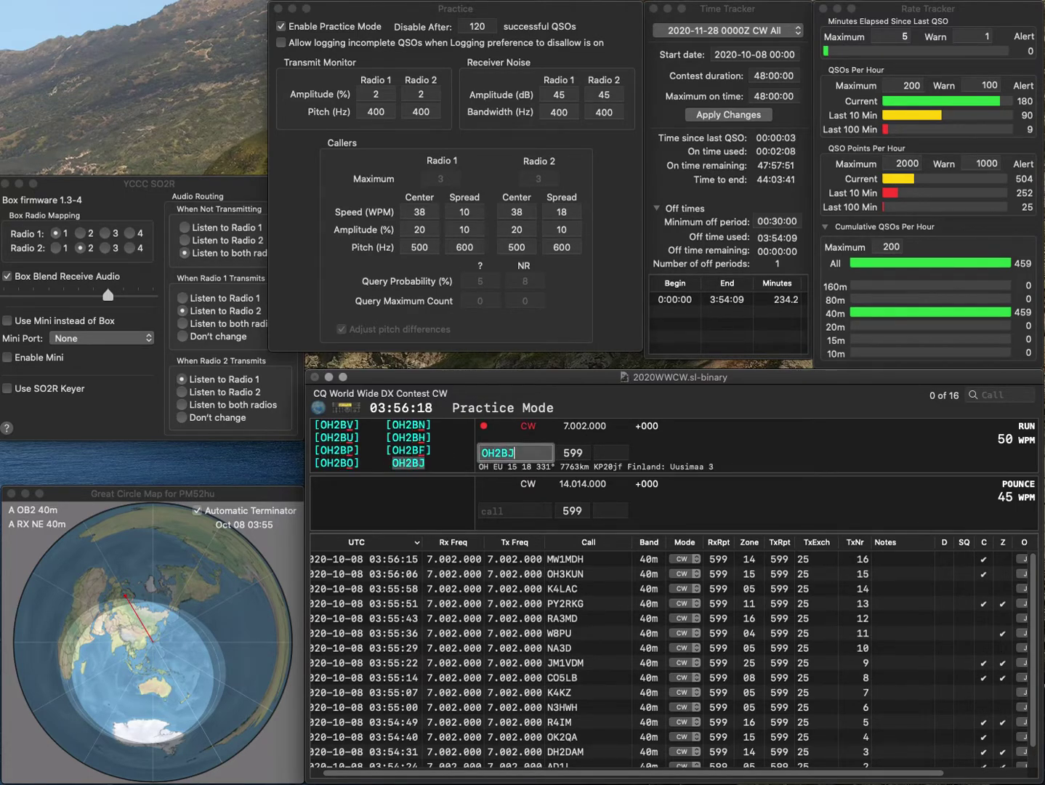
{"action": "key", "text": "Return"}
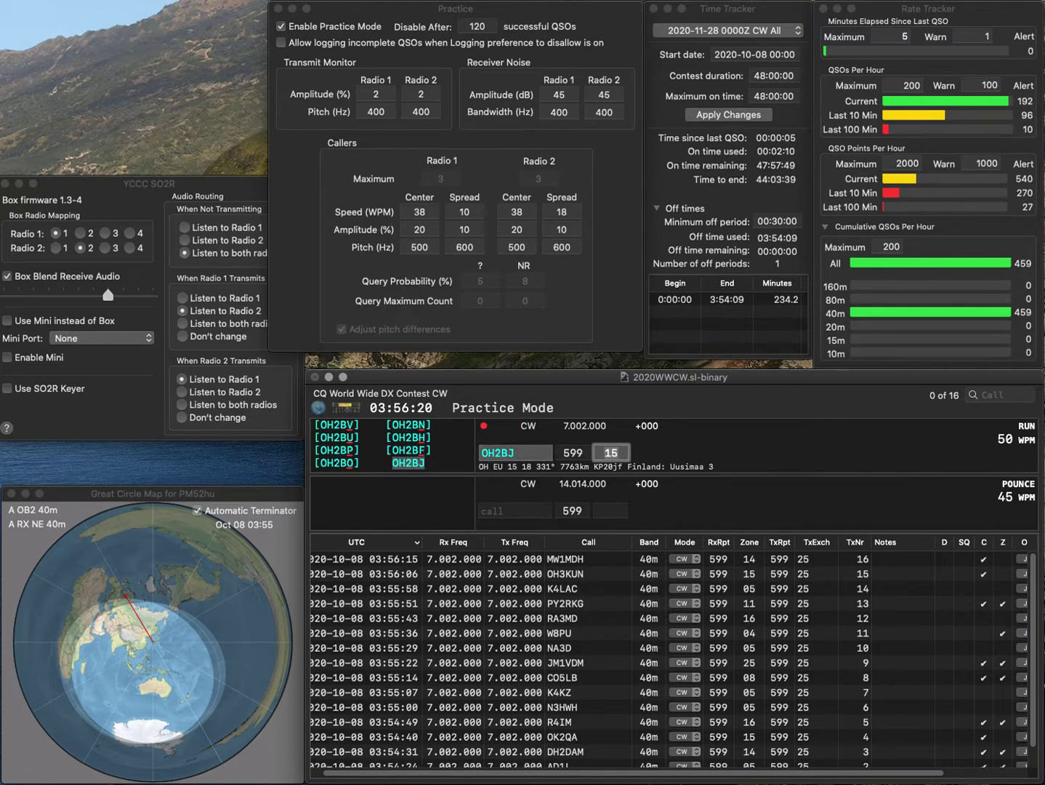
{"action": "key", "text": "Return"}
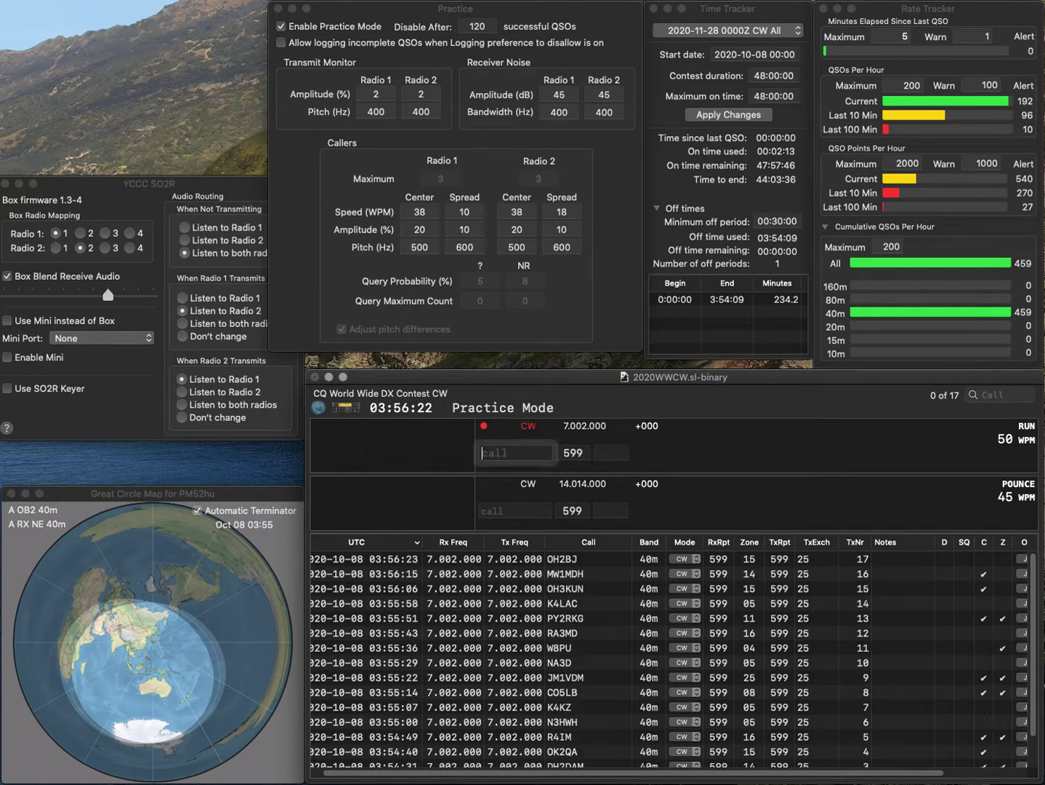
{"action": "type", "text": "EW8LO"}
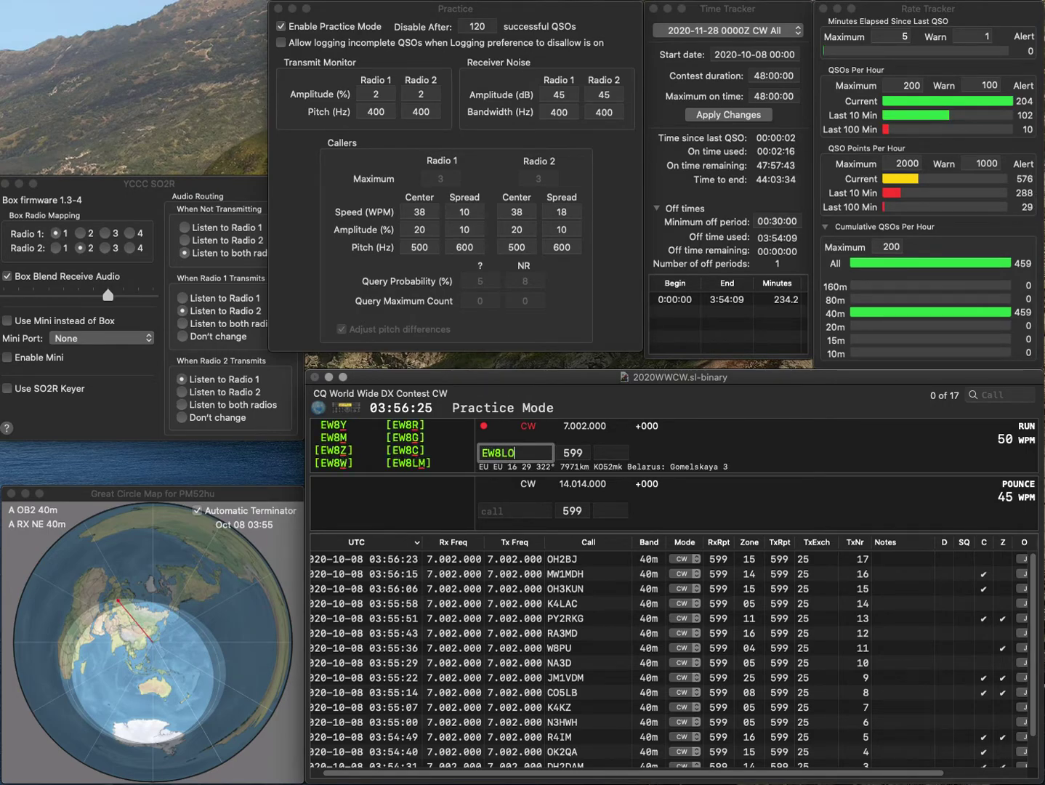
{"action": "key", "text": "Return"}
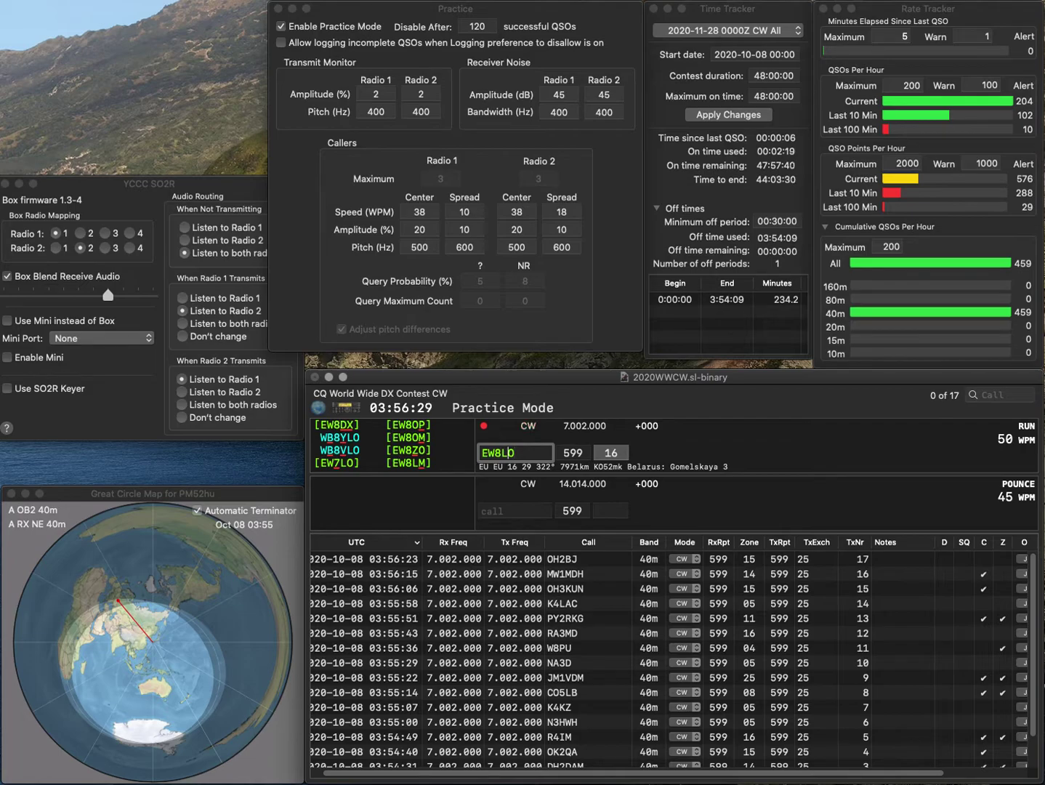
{"action": "key", "text": "Left"}
{"action": "key", "text": "BackSpace"}
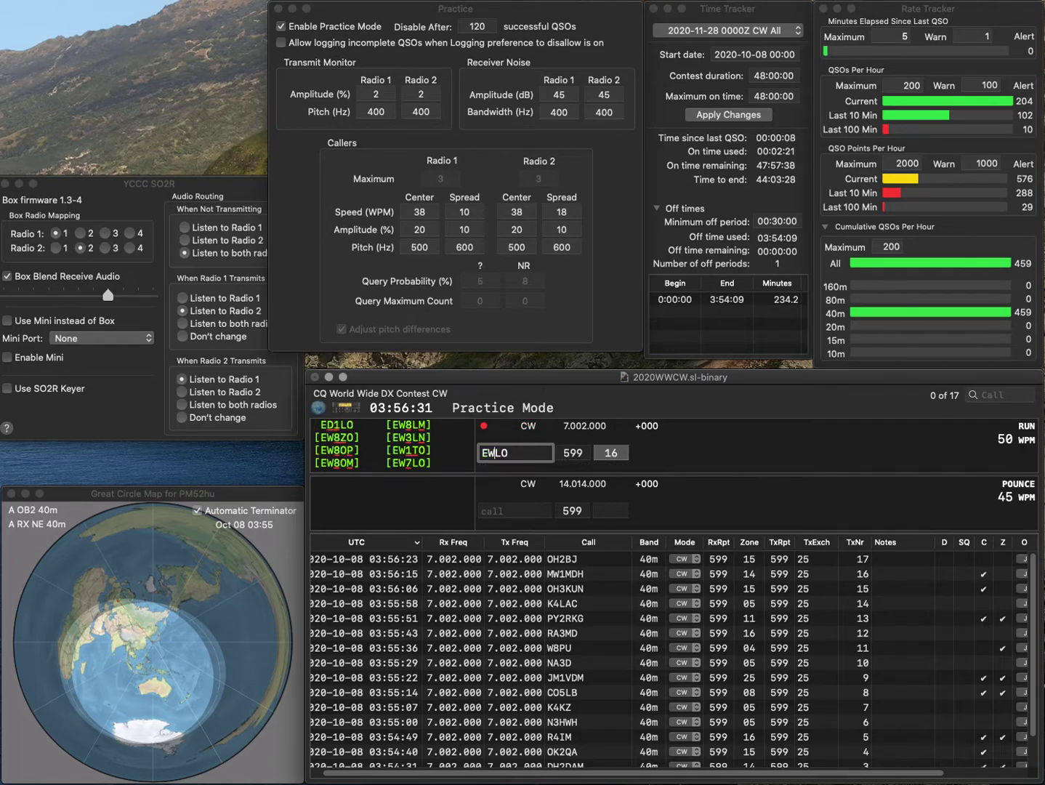
{"action": "type", "text": "7"}
{"action": "key", "text": "Return"}
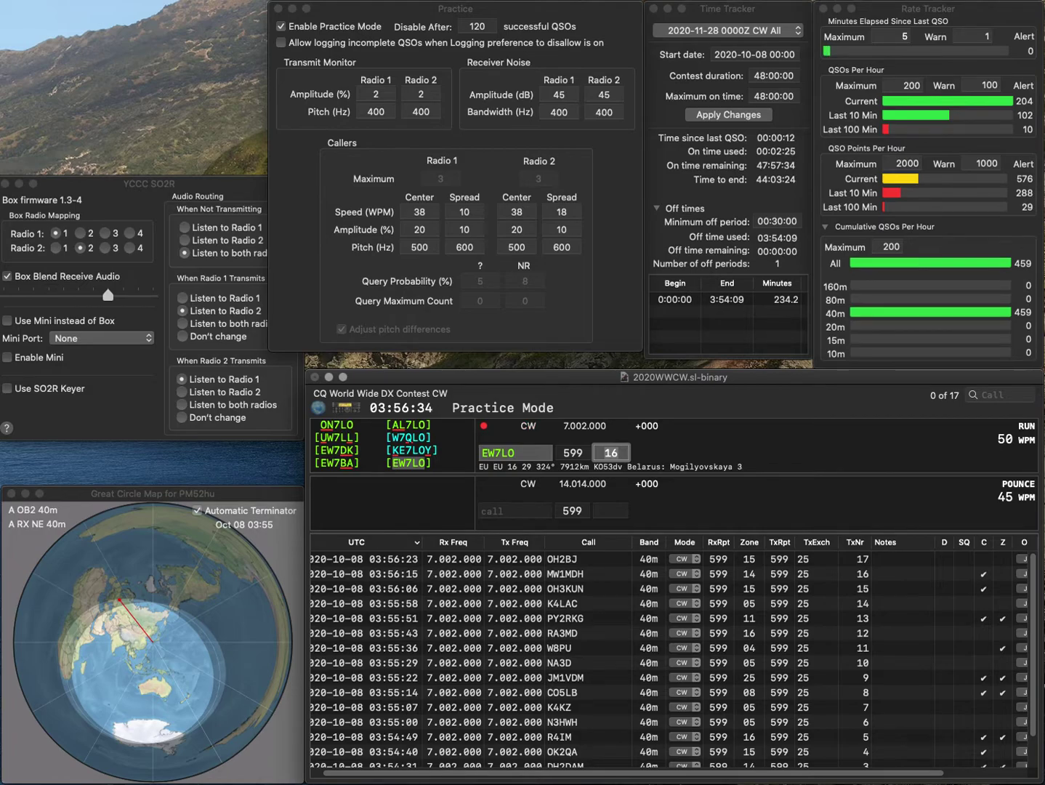
{"action": "key", "text": "Return"}
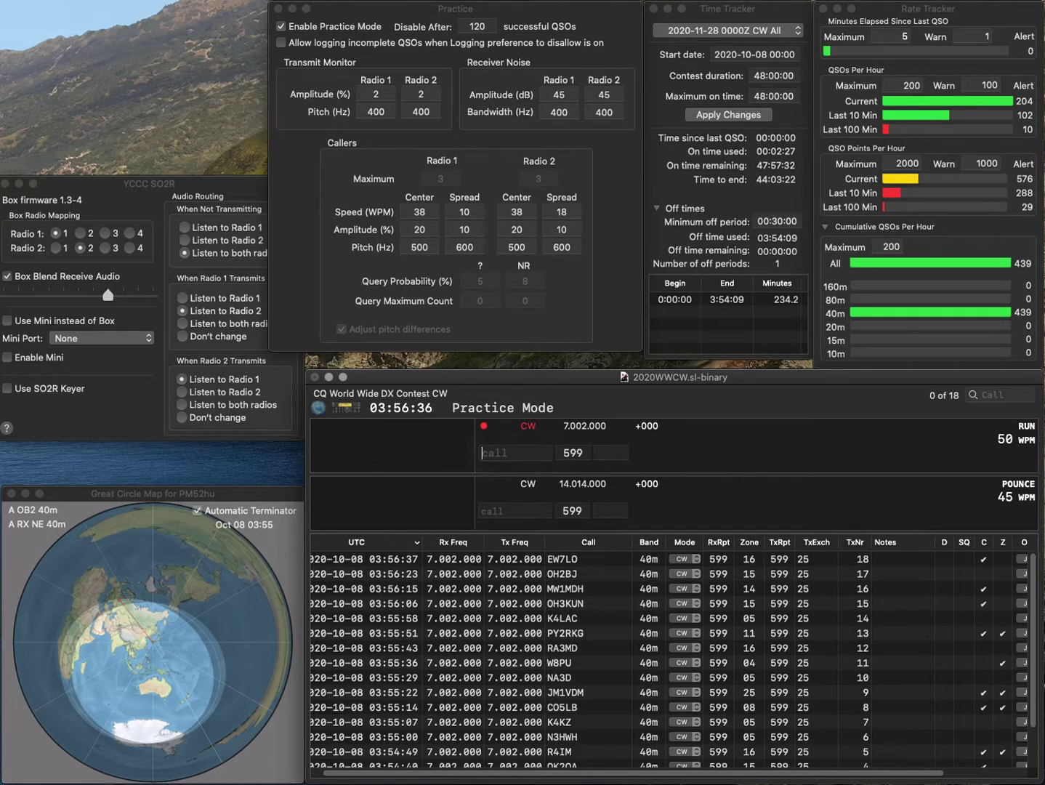
{"action": "type", "text": "KN"}
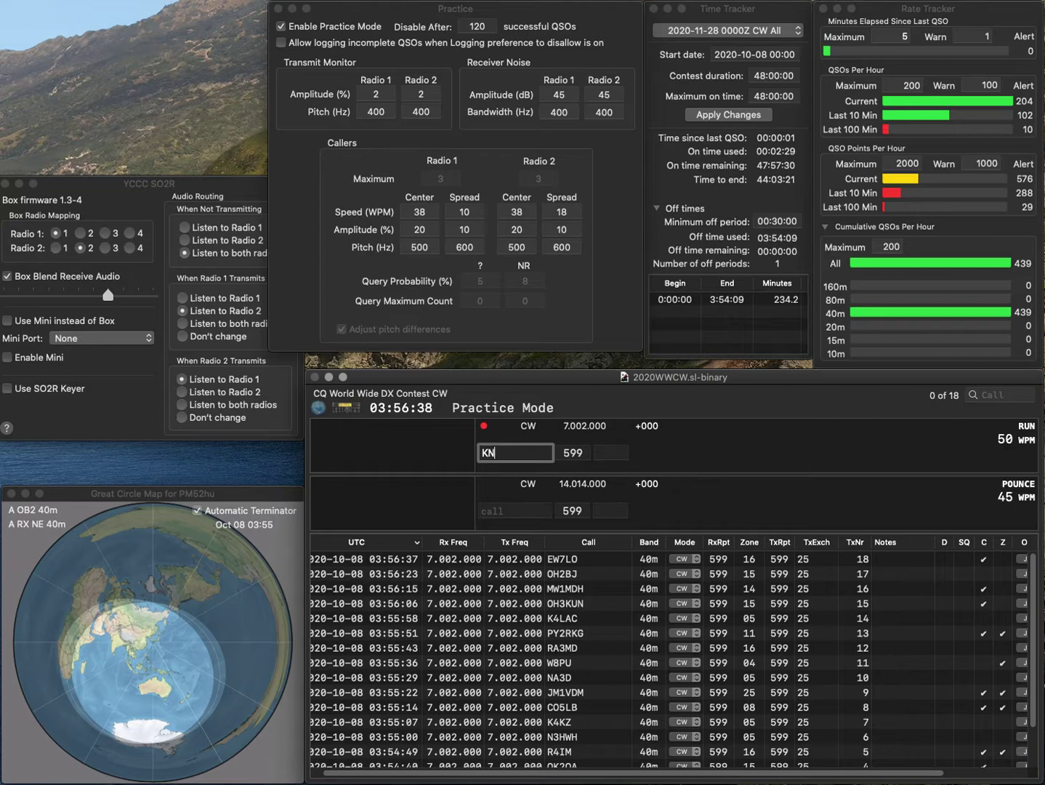
{"action": "key", "text": "BackSpace"}
{"action": "type", "text": "D7JG"}
{"action": "key", "text": "Return"}
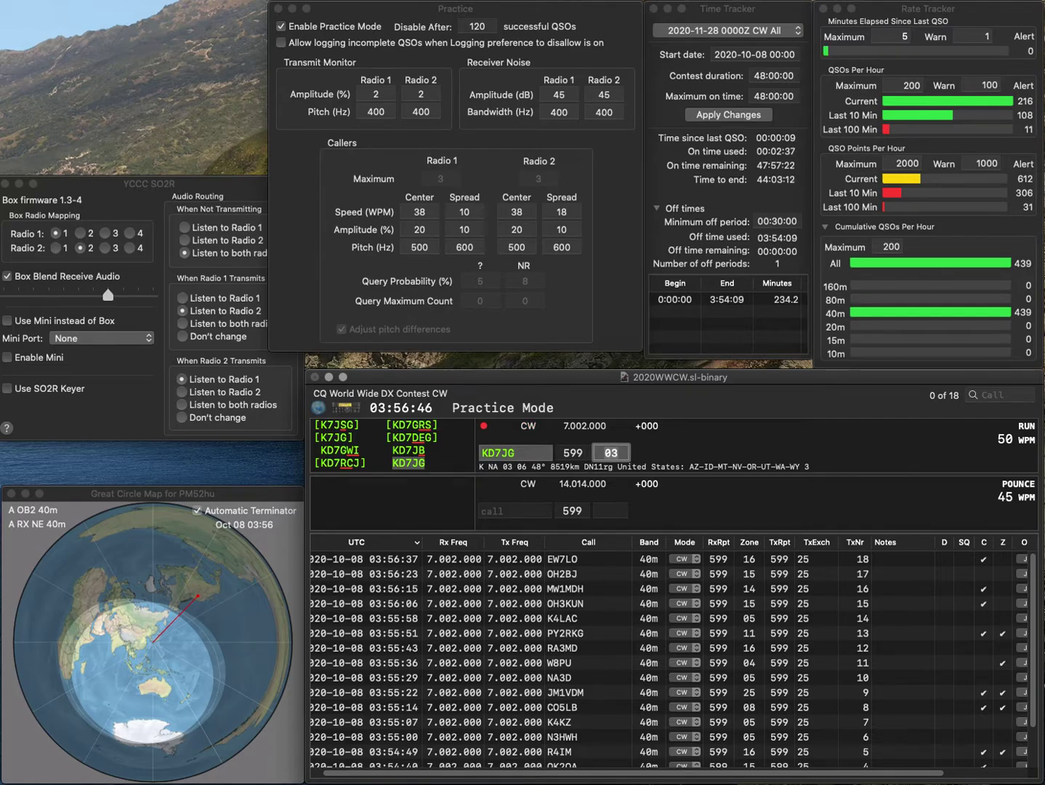
{"action": "key", "text": "Return"}
{"action": "type", "text": "VE"}
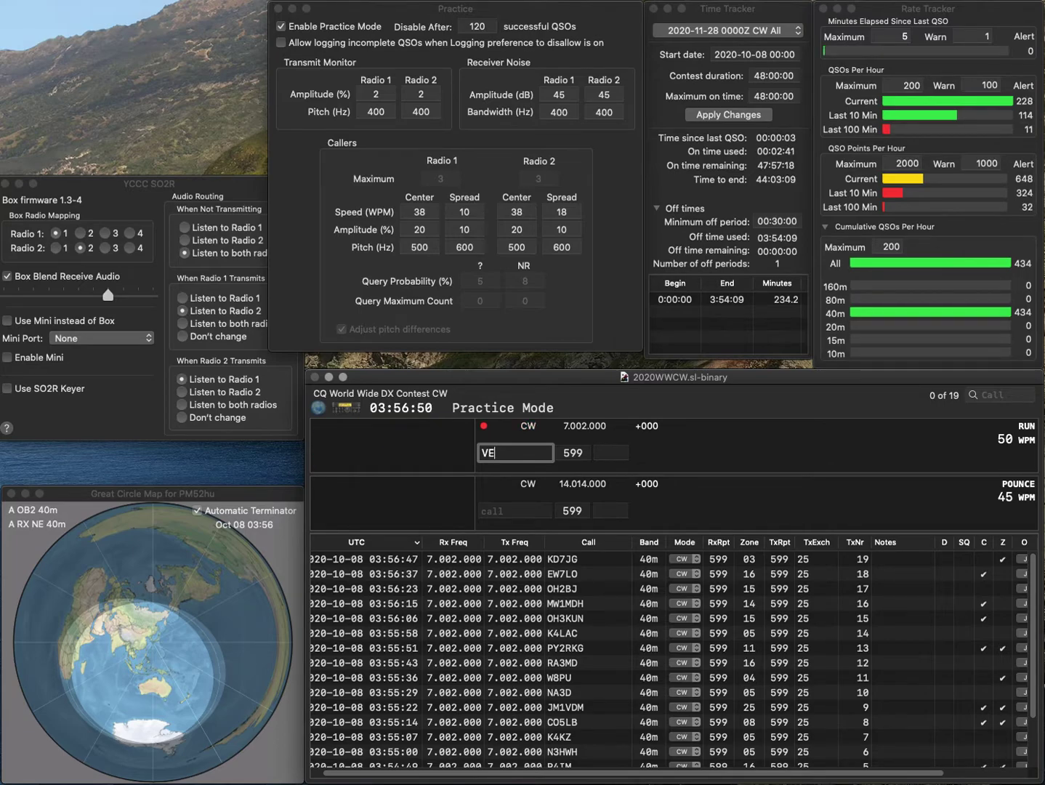
{"action": "type", "text": "2IDX"}
{"action": "key", "text": "Return"}
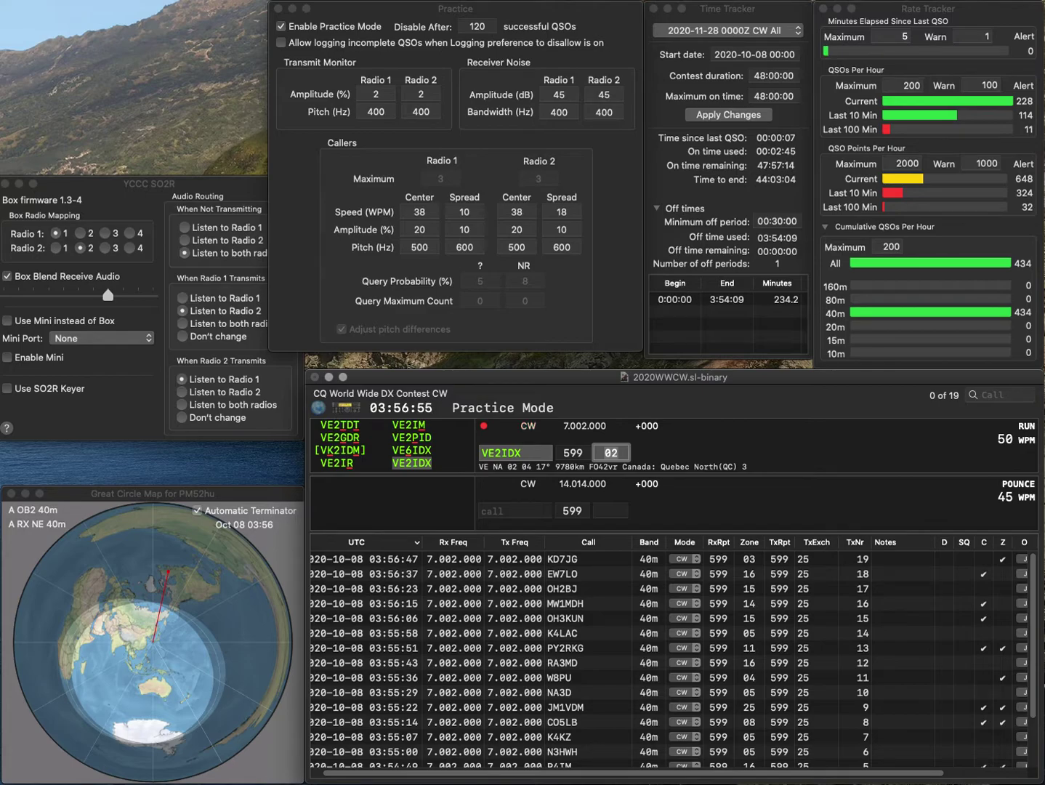
{"action": "key", "text": "Return"}
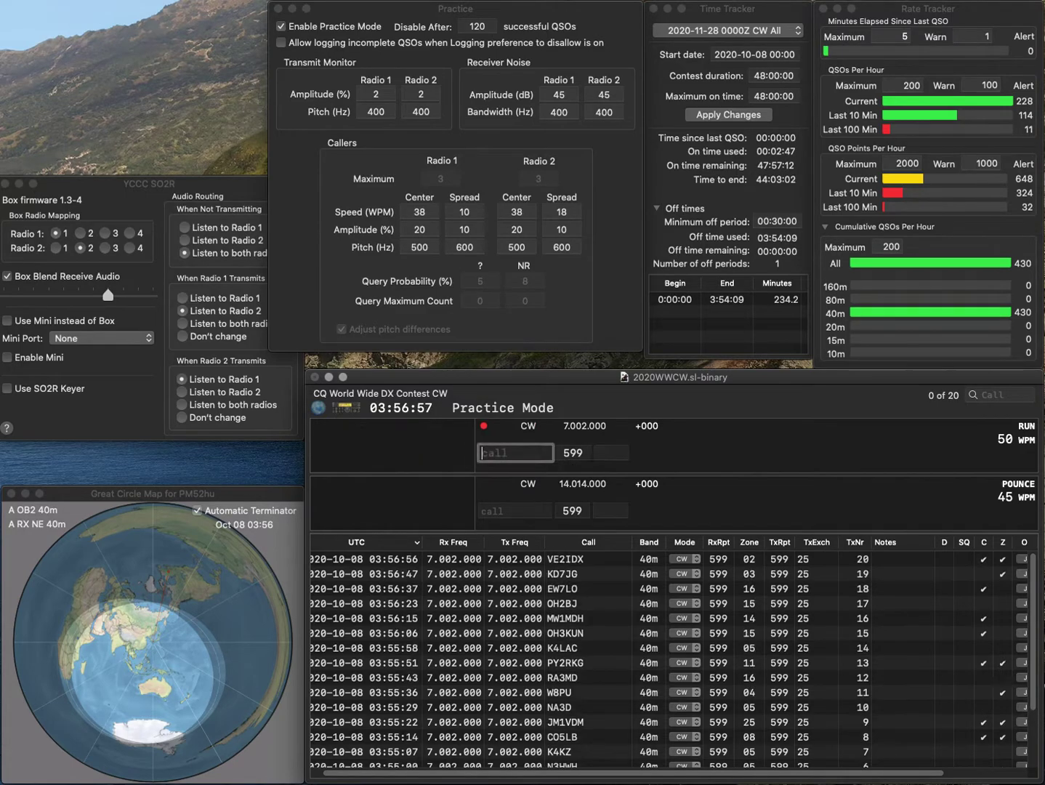
{"action": "type", "text": "WB6"}
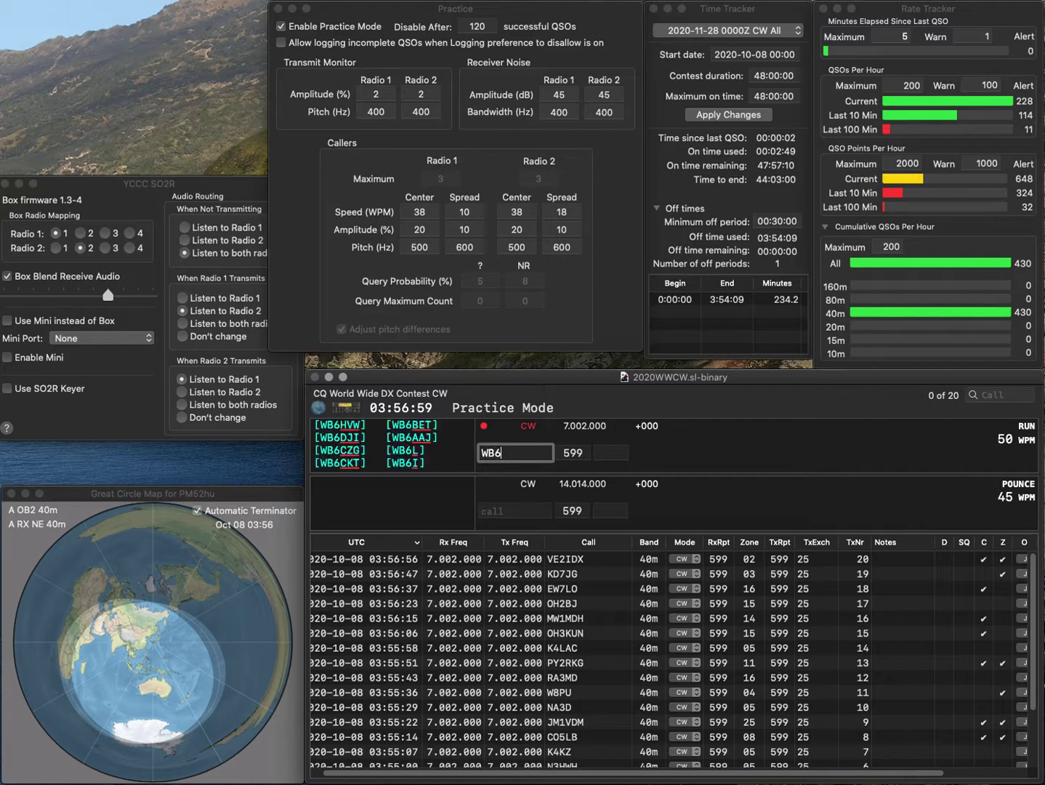
{"action": "type", "text": "HVW"}
{"action": "key", "text": "Tab"}
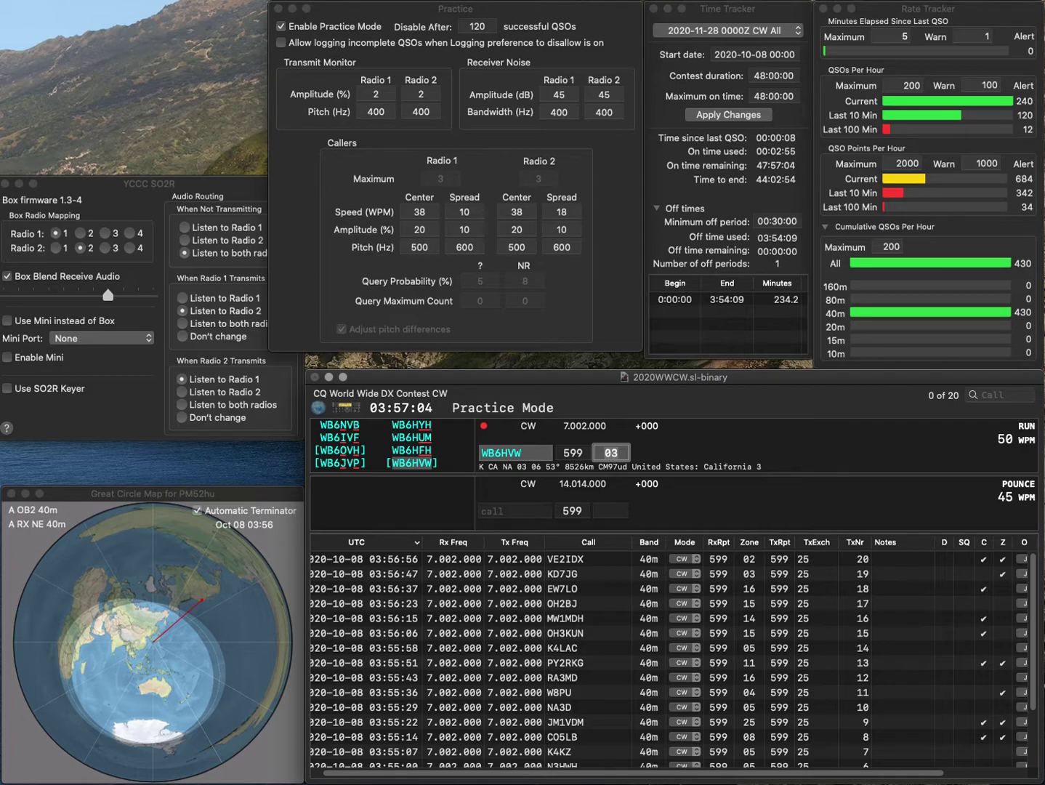
{"action": "key", "text": "Return"}
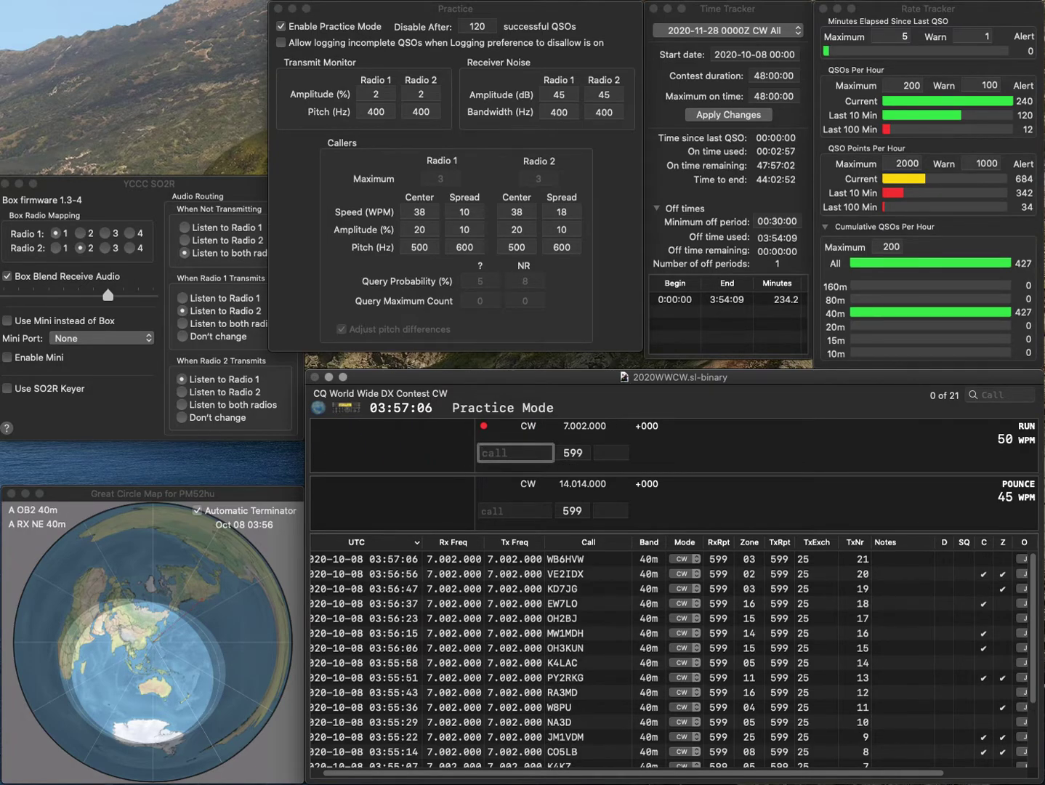
- Complete the partial call AW to AA0AW on Radio 1 and log the contact with report 599, zone 04
{"action": "type", "text": "AW"}
{"action": "key", "text": "Home"}
{"action": "type", "text": "0"}
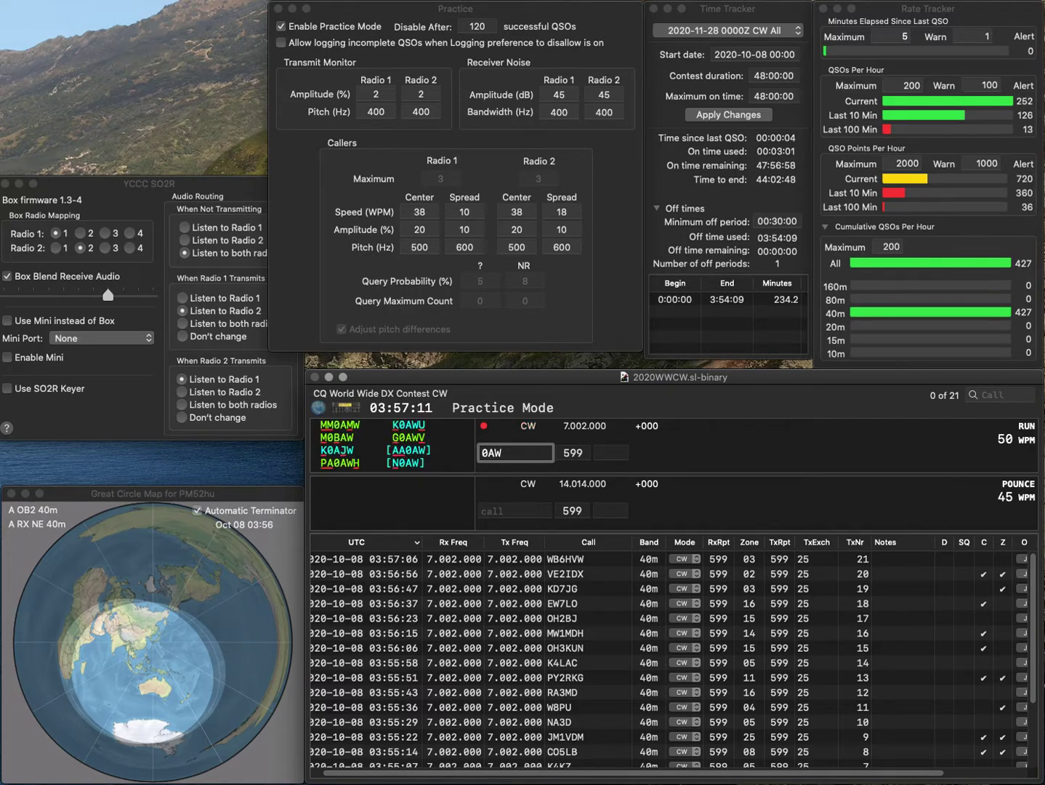
{"action": "type", "text": "AA"}
{"action": "key", "text": "space"}
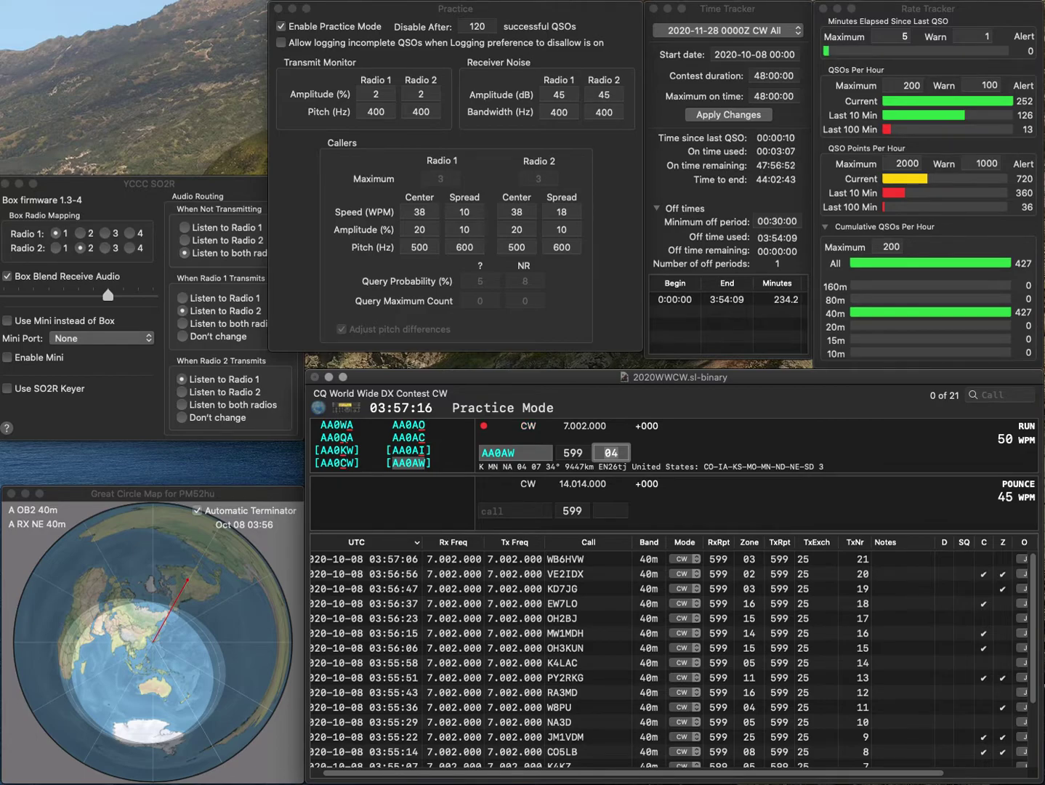
{"action": "key", "text": "Return"}
{"action": "type", "text": "H"}
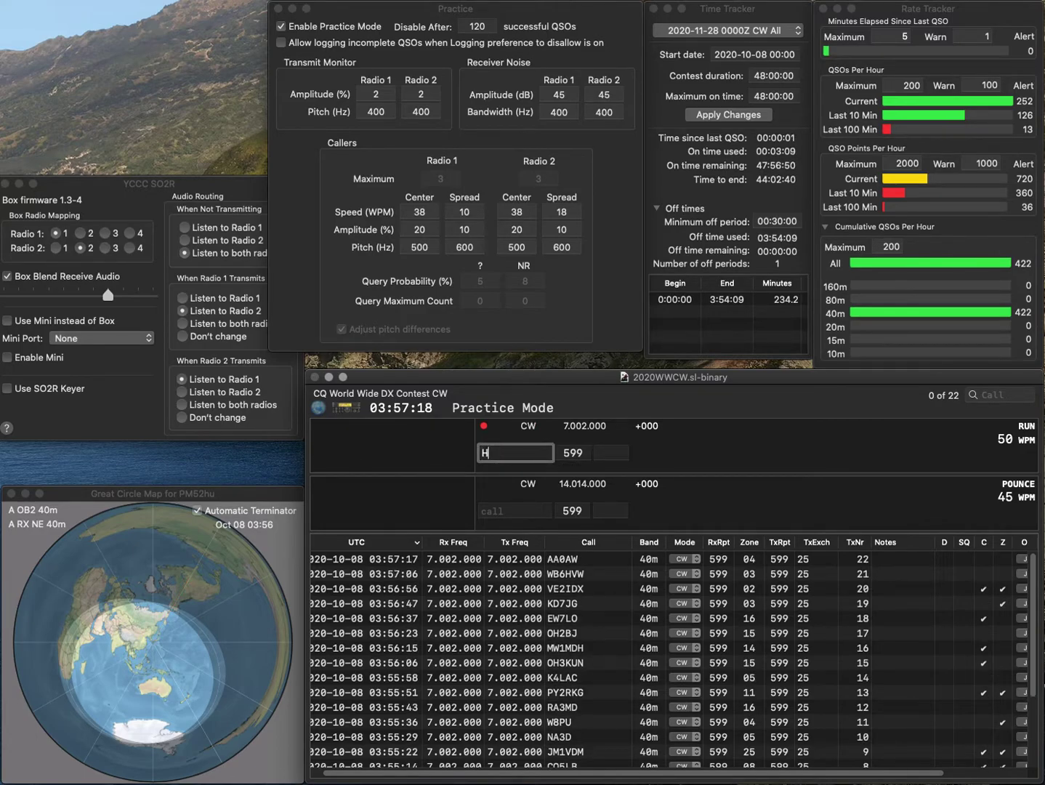
{"action": "type", "text": "F5IM"}
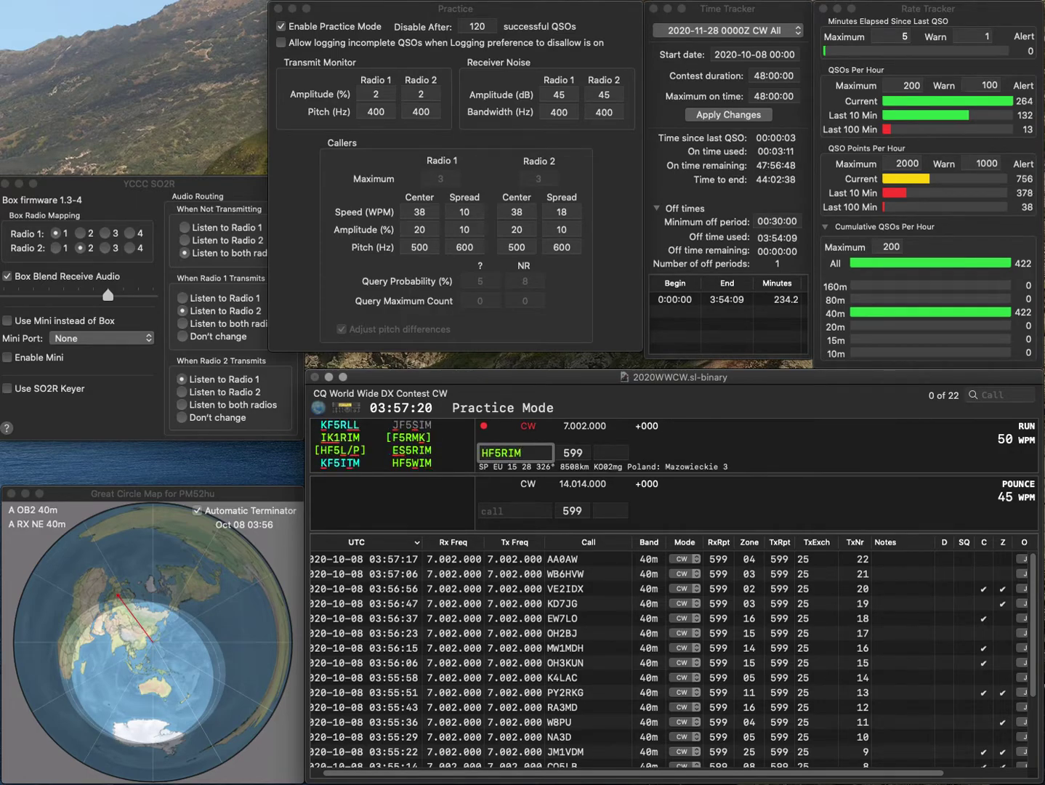
{"action": "type", "text": "W"}
{"action": "key", "text": "Return"}
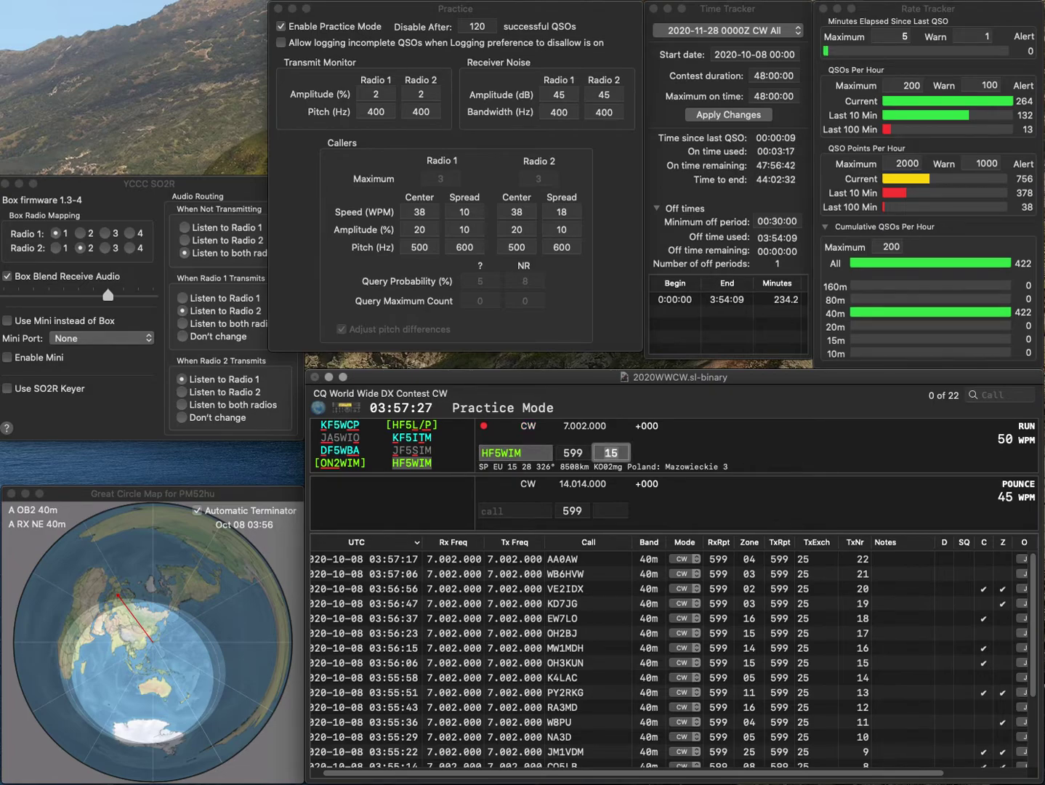
{"action": "key", "text": "Return"}
{"action": "type", "text": "VE7DX"}
{"action": "key", "text": "space"}
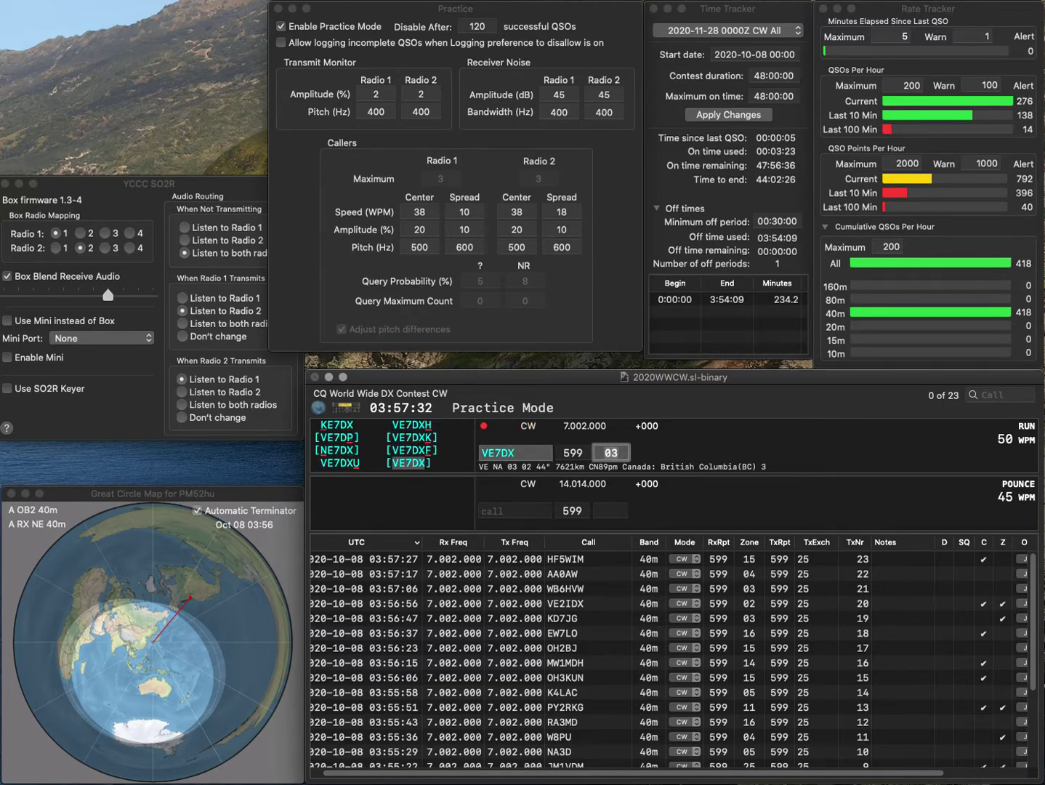
{"action": "key", "text": "Return"}
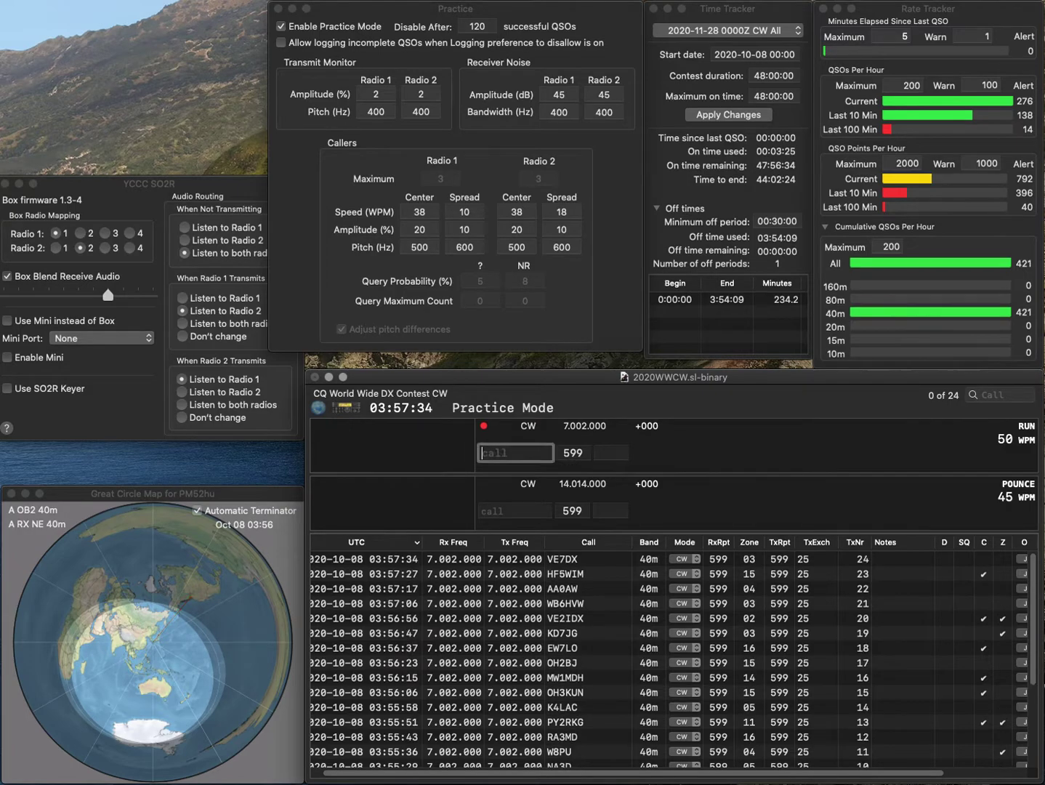
{"action": "type", "text": "SM5Y"}
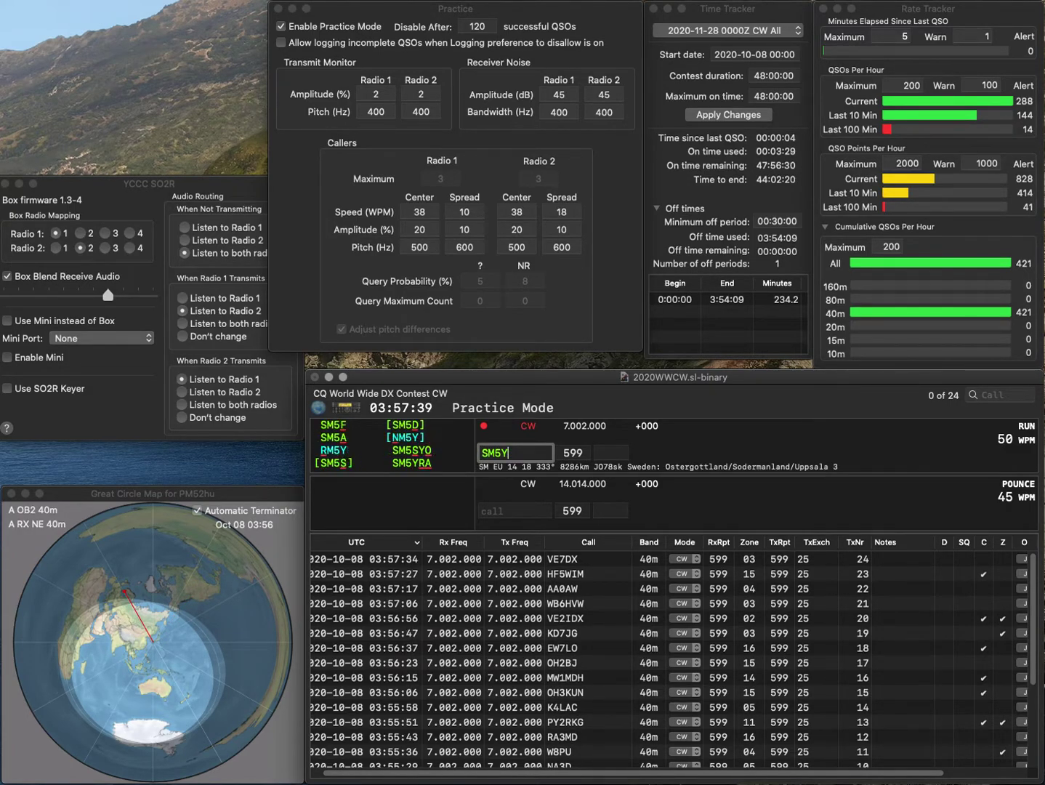
{"action": "type", "text": "RA"}
{"action": "key", "text": "Return"}
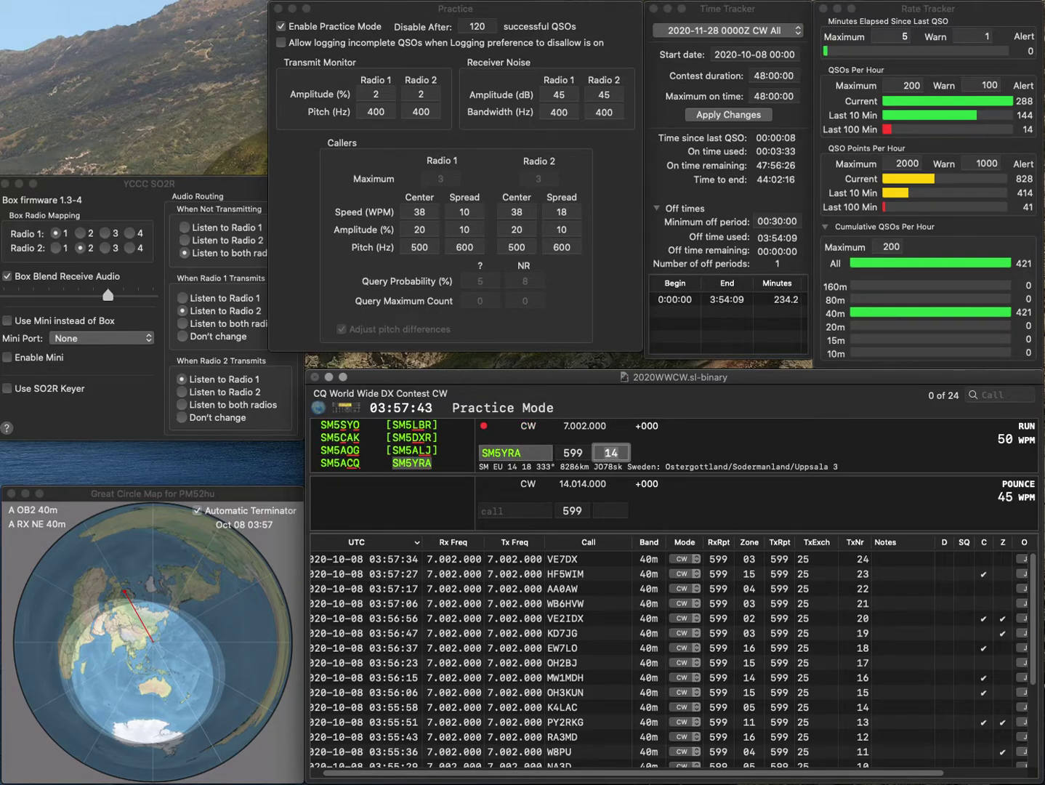
{"action": "key", "text": "Return"}
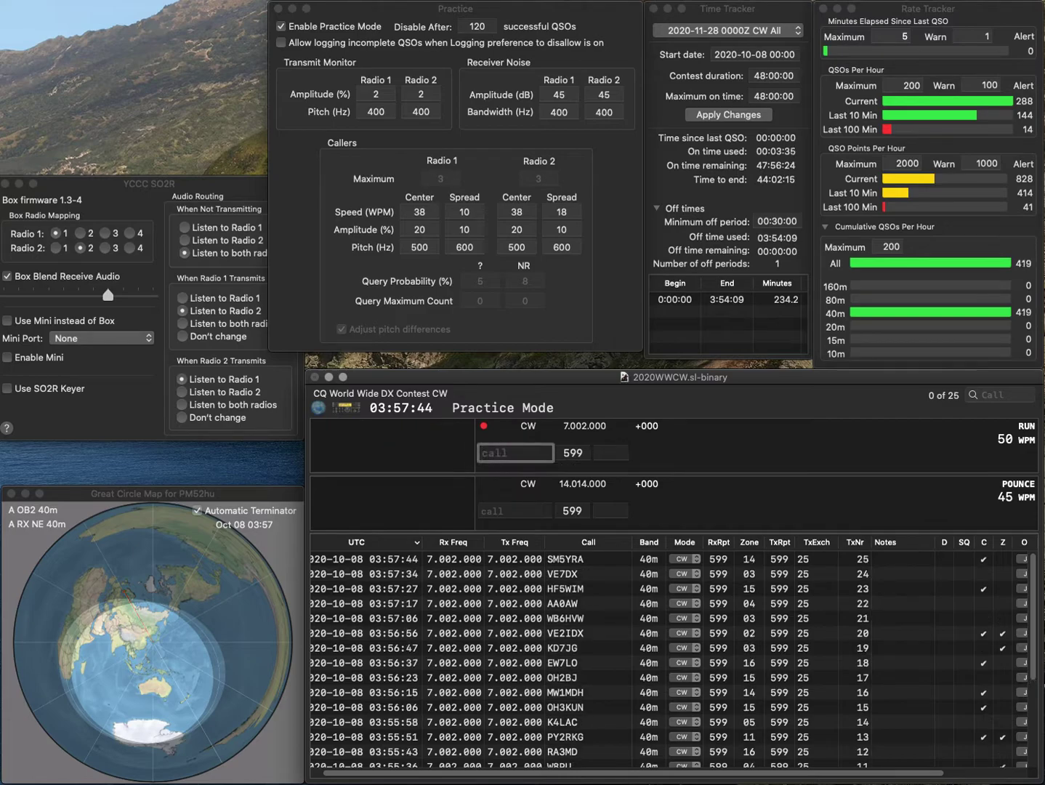
- Log a Radio 1 contact with KI5CSX, report 599, zone 04
{"action": "type", "text": "KI"}
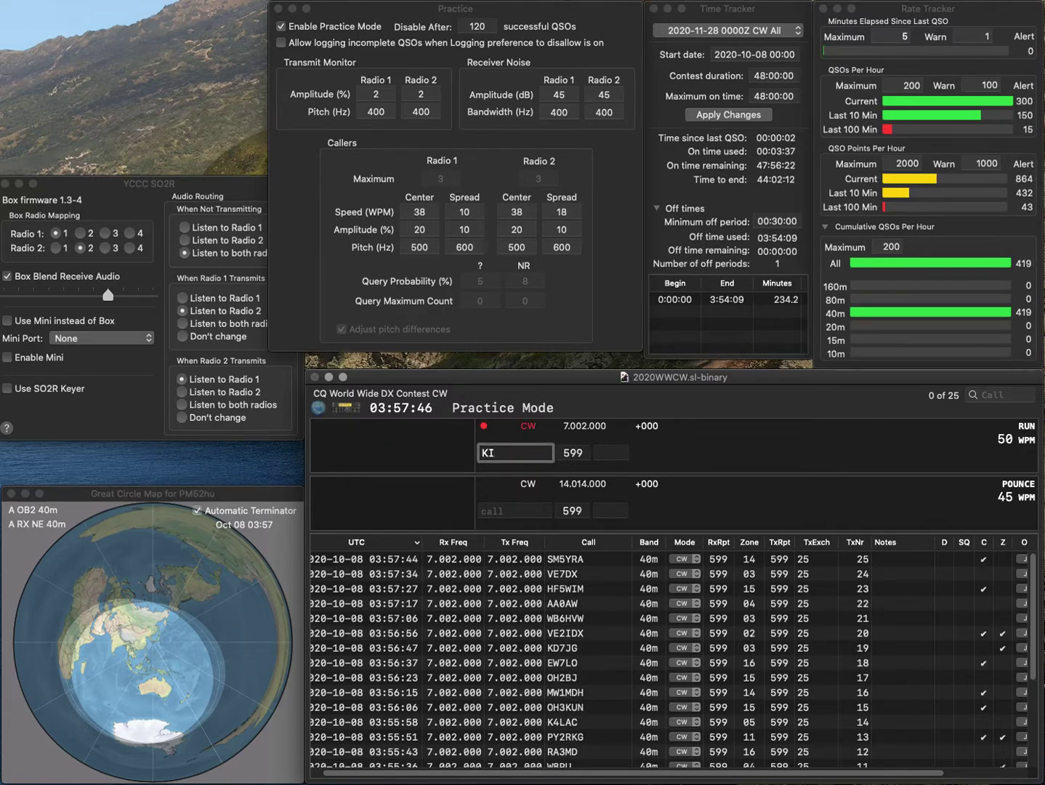
{"action": "type", "text": "5CH"}
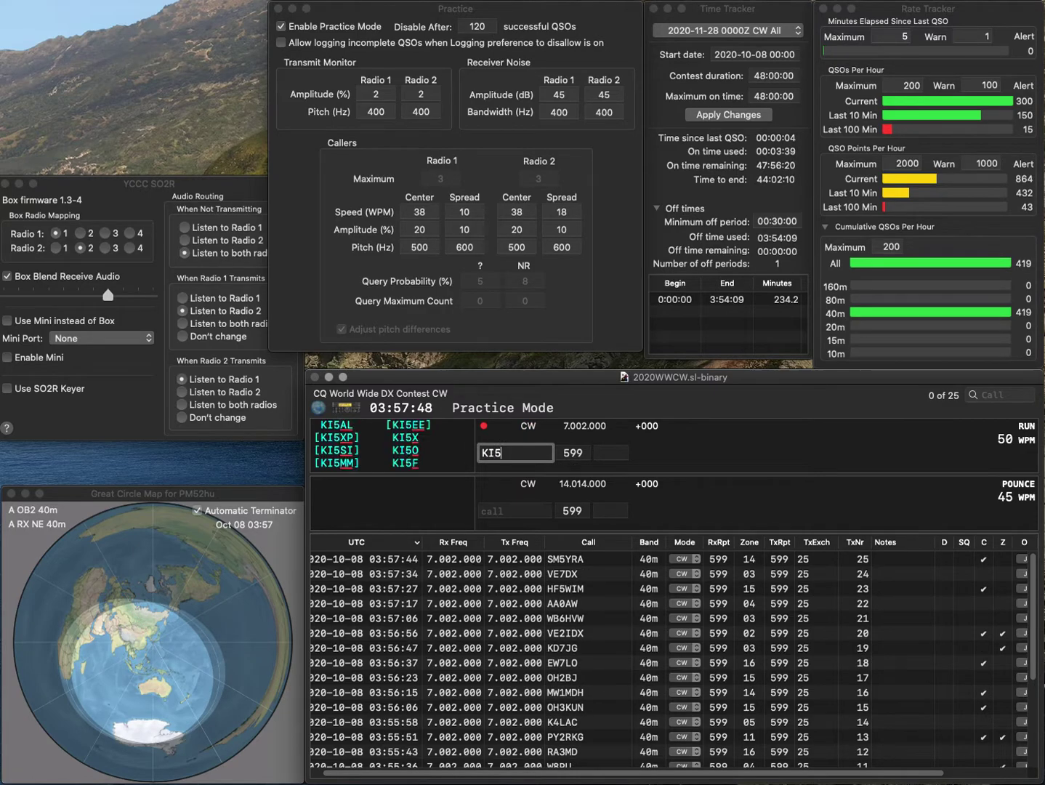
{"action": "key", "text": "BackSpace"}
{"action": "type", "text": "SX"}
{"action": "key", "text": "space"}
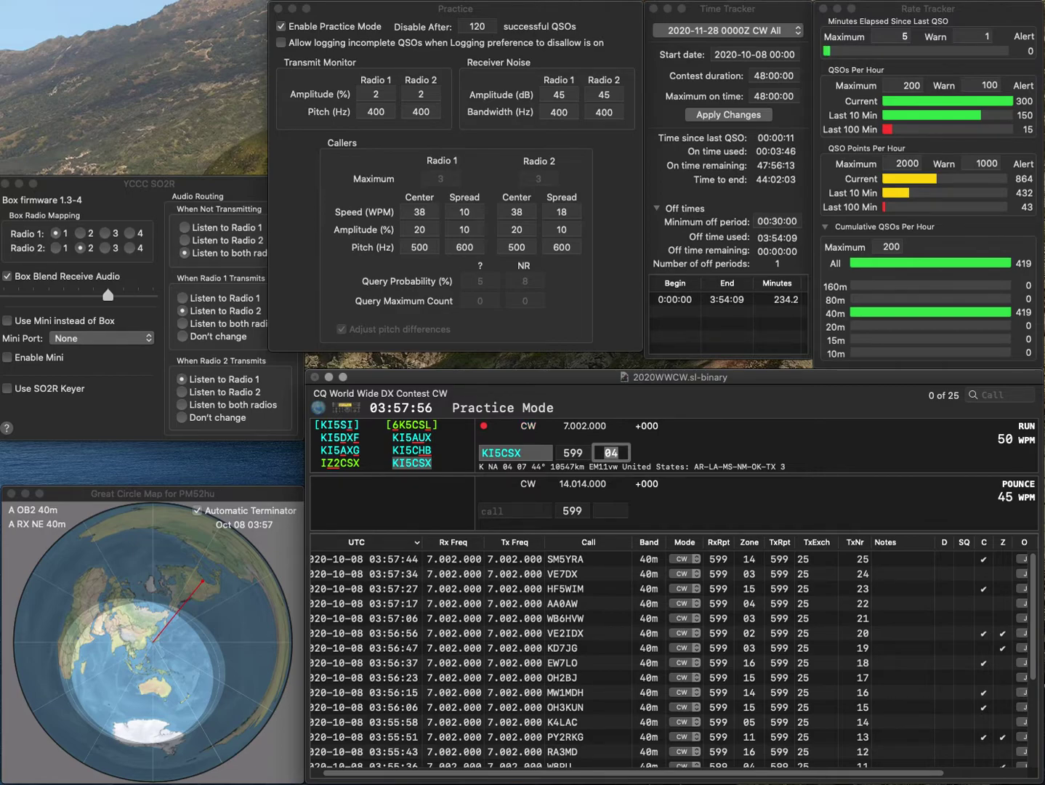
{"action": "key", "text": "Return"}
- Log a Radio 1 contact with S55G, report 599, zone 15
{"action": "type", "text": "S"}
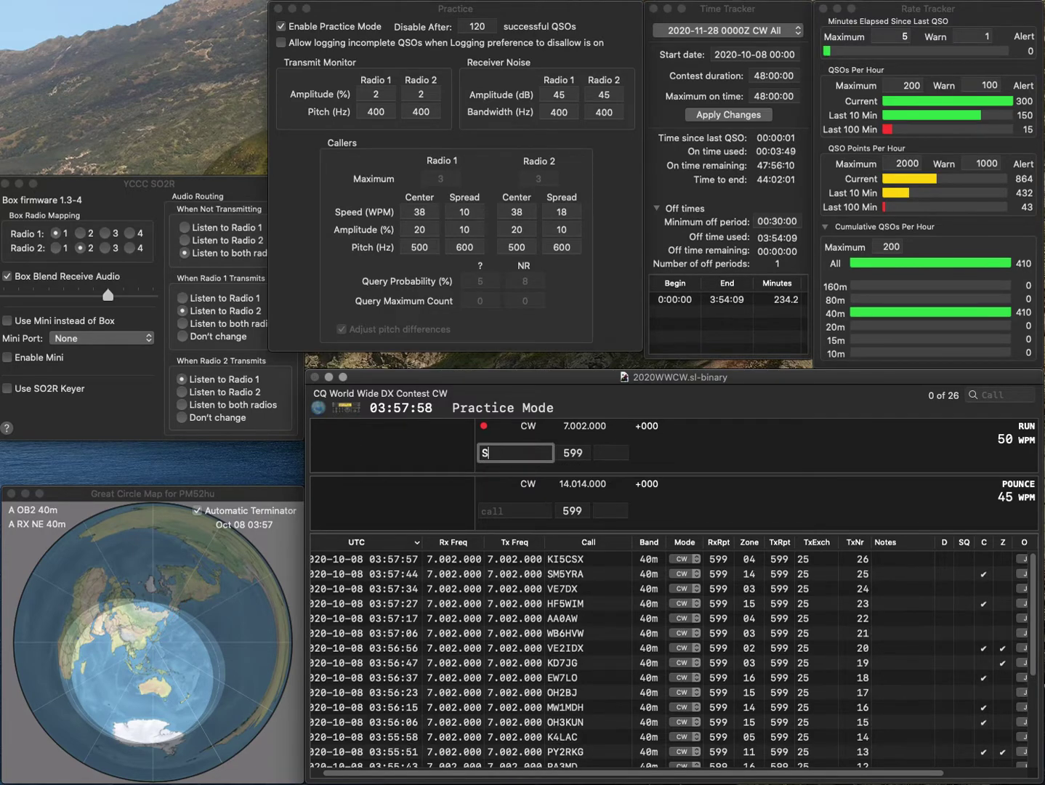
{"action": "type", "text": "55G"}
{"action": "key", "text": "Return"}
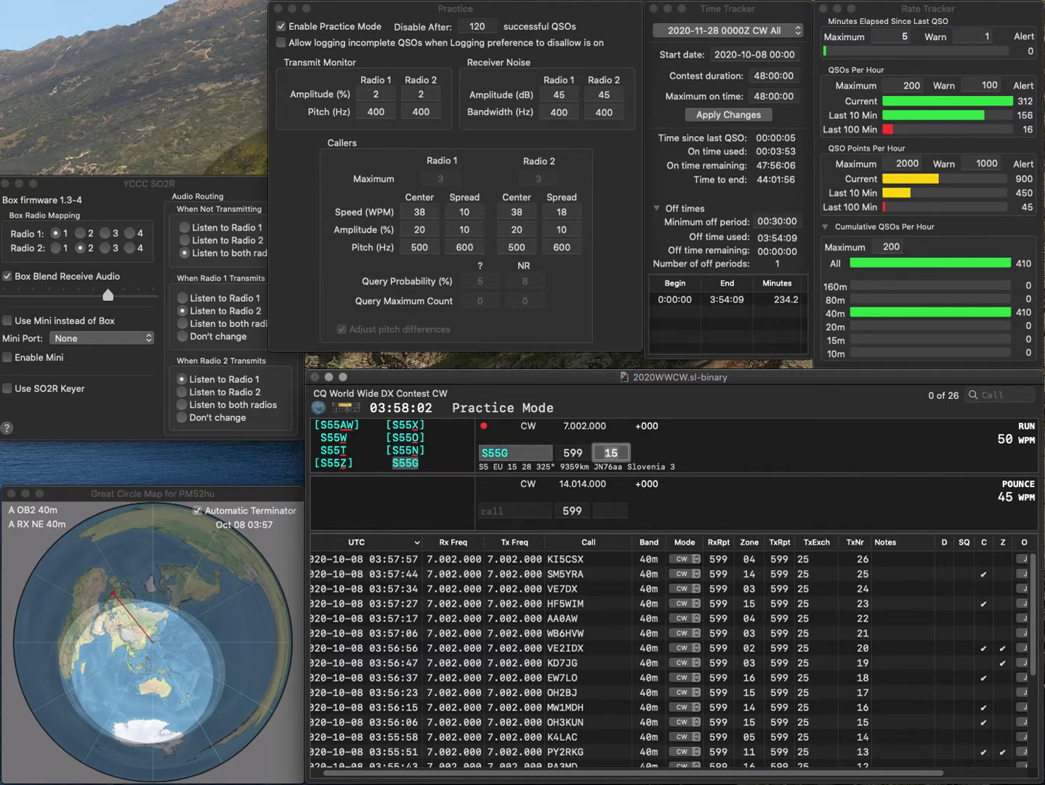
{"action": "key", "text": "Return"}
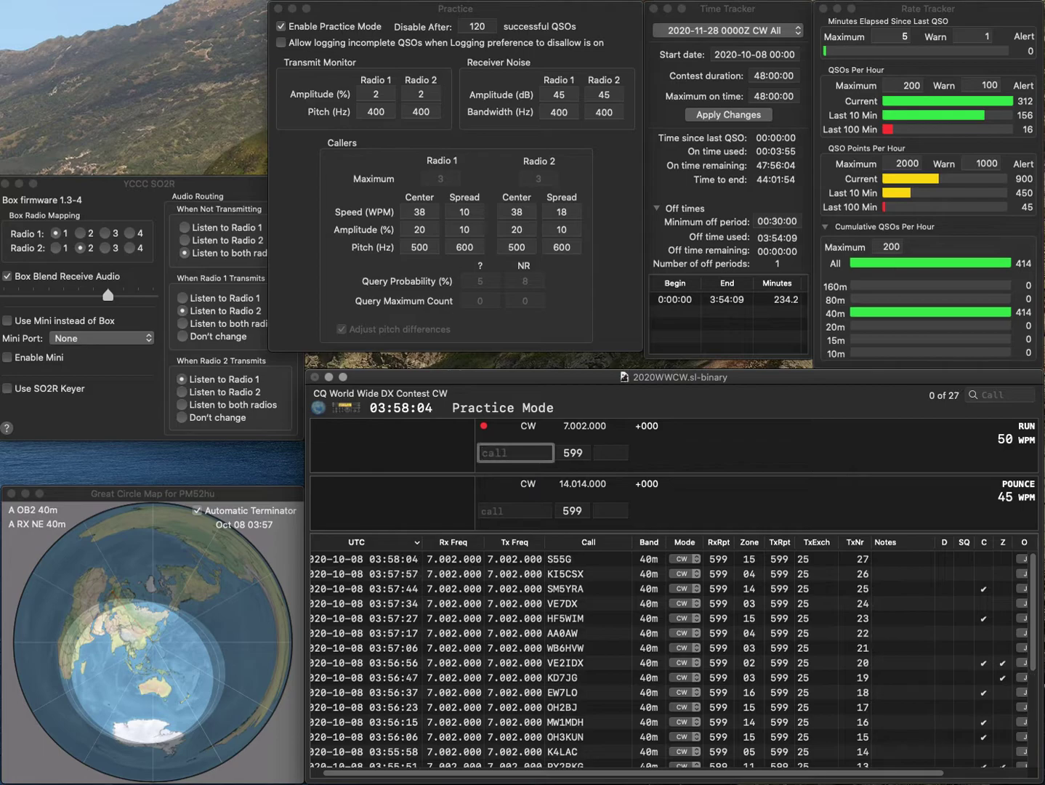
{"action": "type", "text": "JA1"}
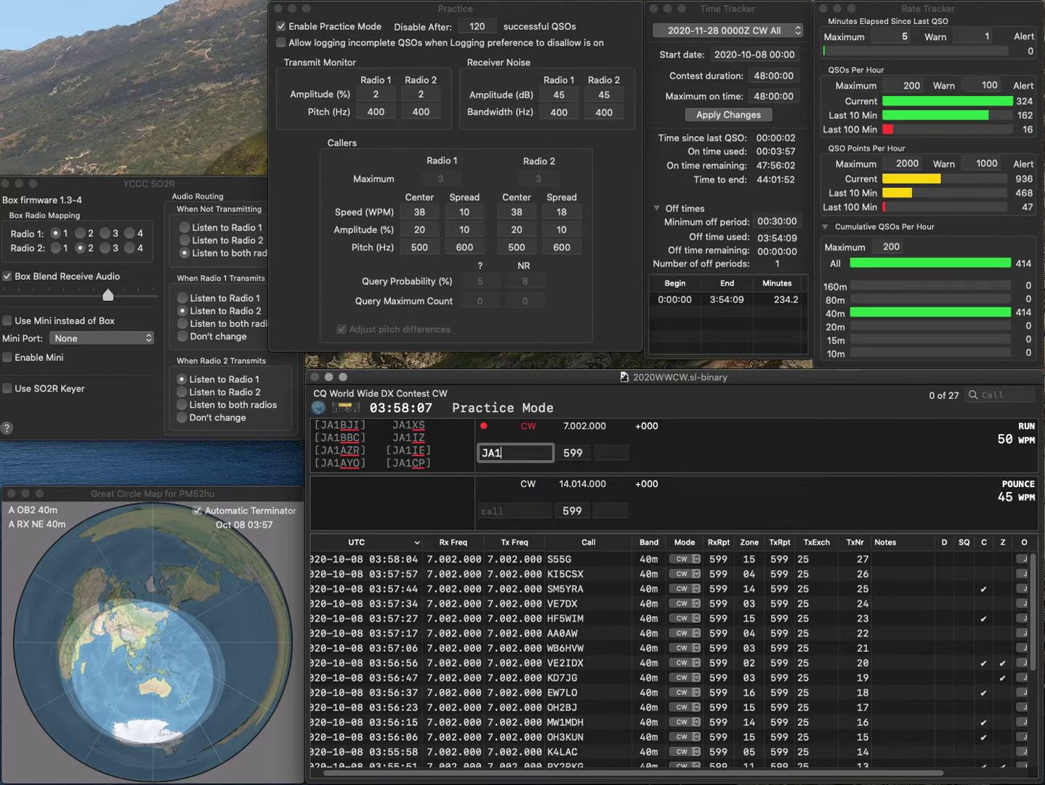
{"action": "type", "text": "WWE"}
{"action": "key", "text": "Return"}
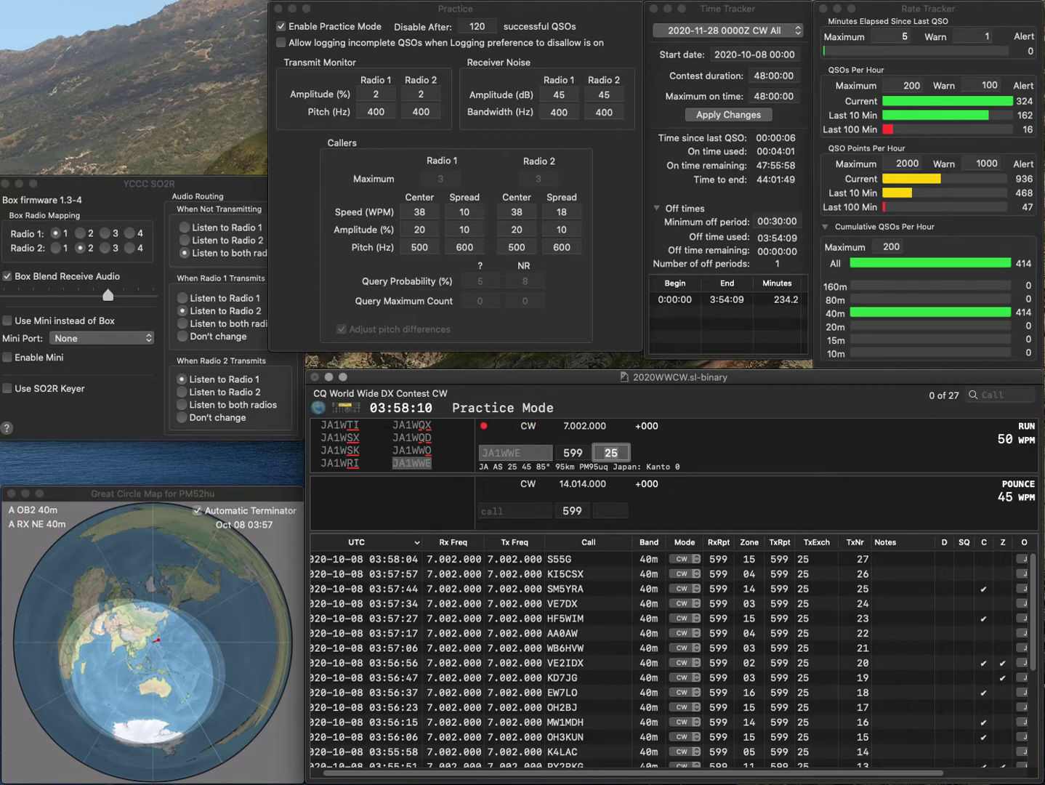
{"action": "key", "text": "Return"}
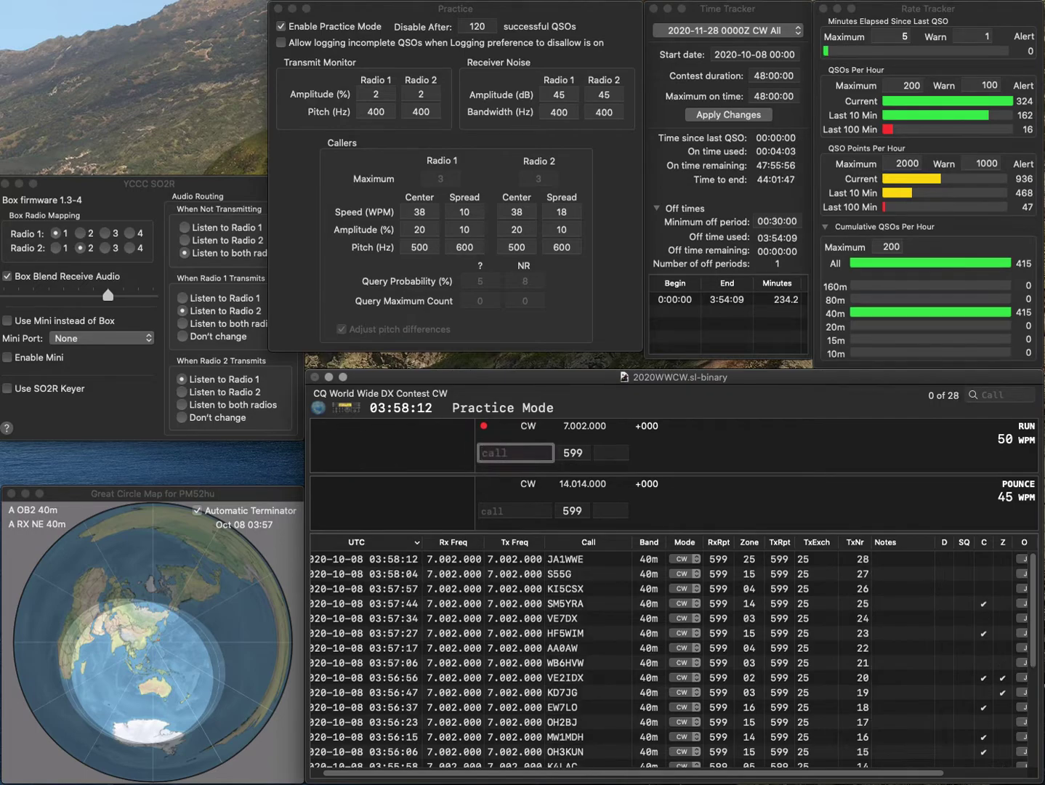
- Log Radio 1 contacts with W9ET in zone 04 and DM5Z in zone 14, both with report 599
{"action": "type", "text": "W9ET"}
{"action": "key", "text": "Return"}
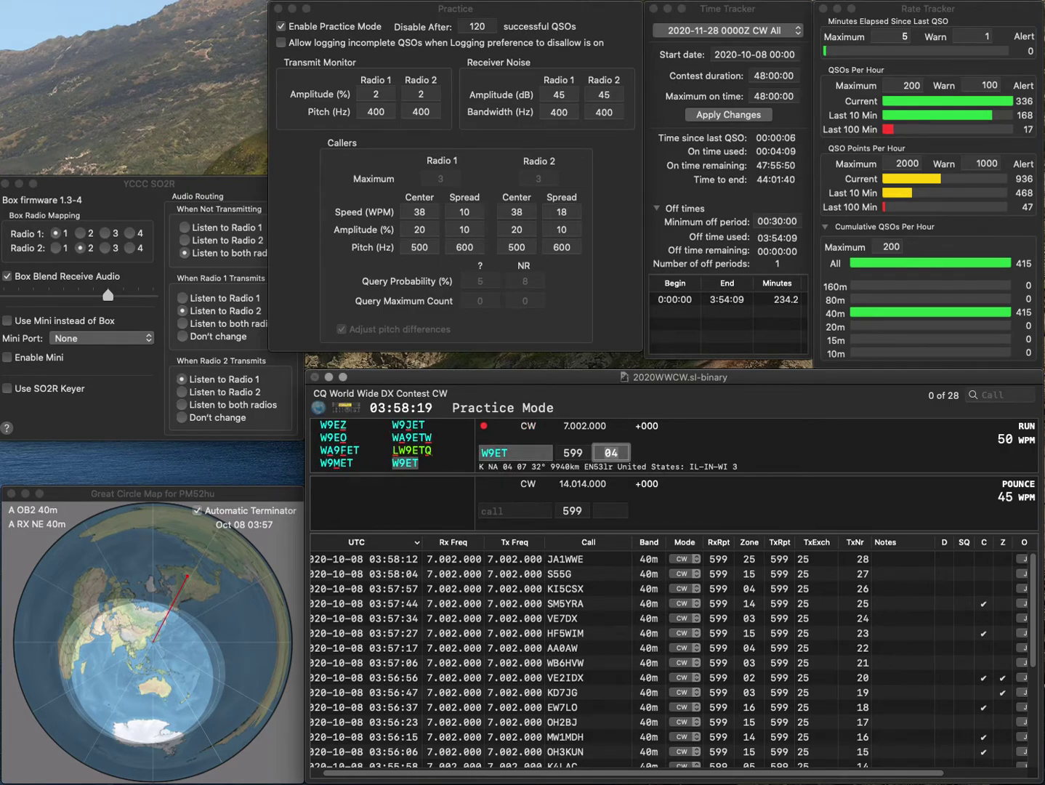
{"action": "key", "text": "Return"}
{"action": "type", "text": "DM5Z"}
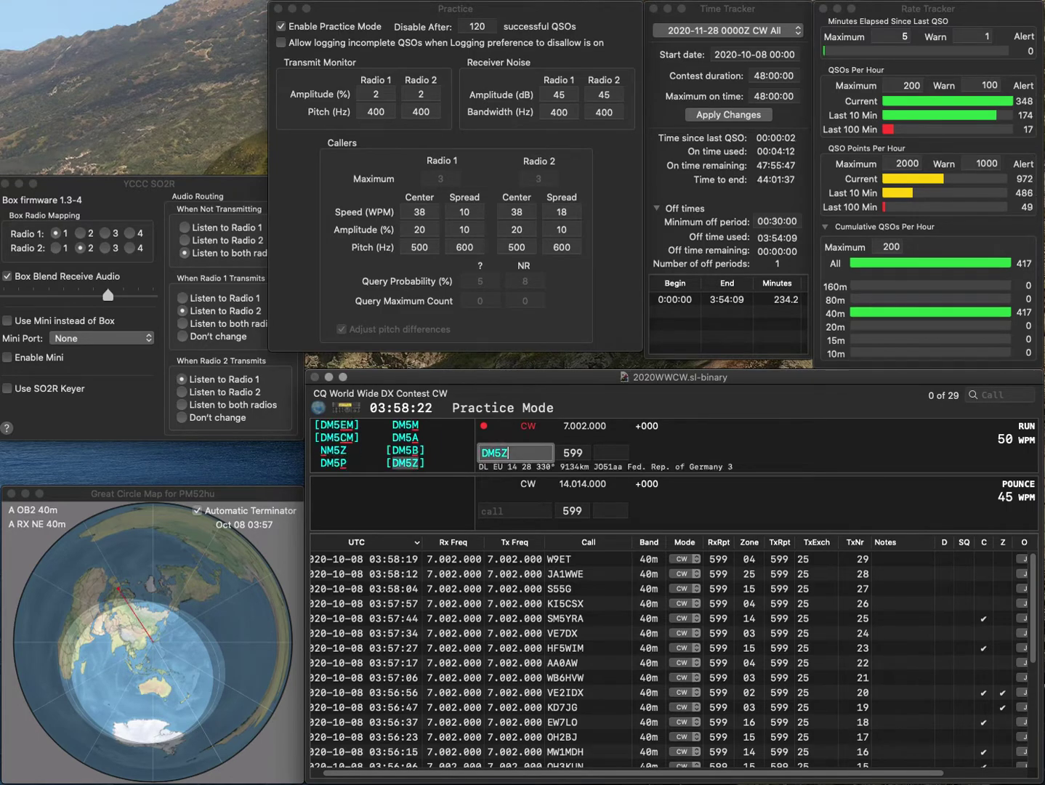
{"action": "key", "text": "Return"}
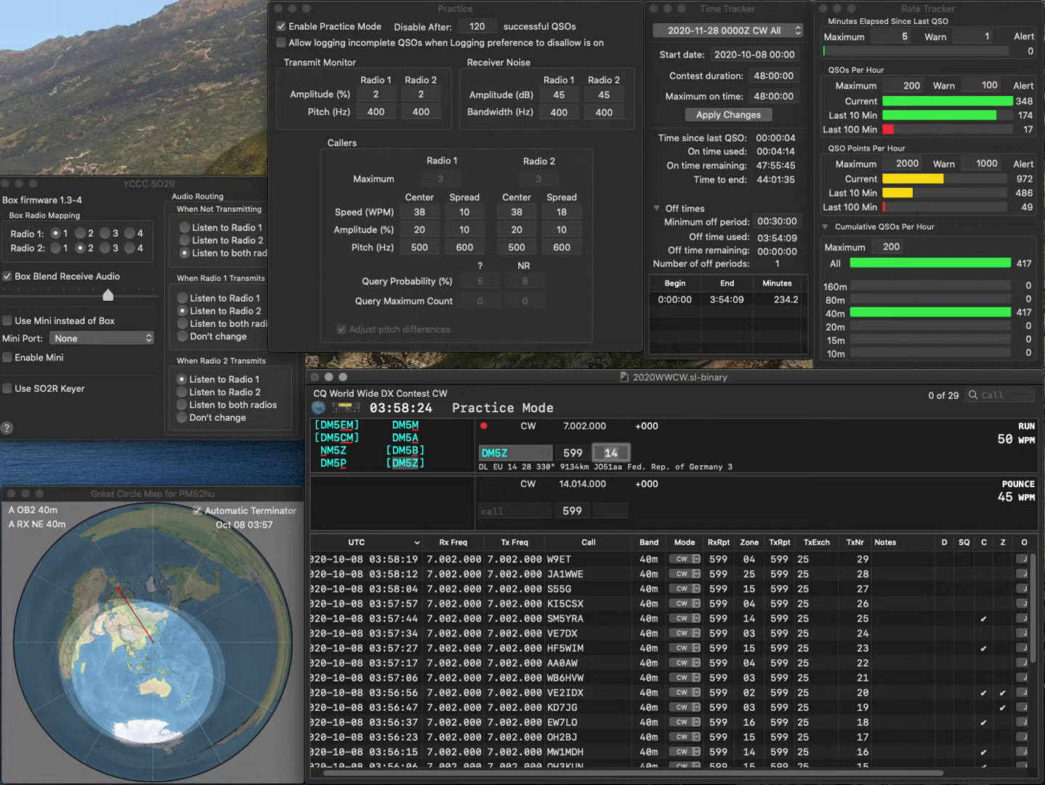
{"action": "key", "text": "Return"}
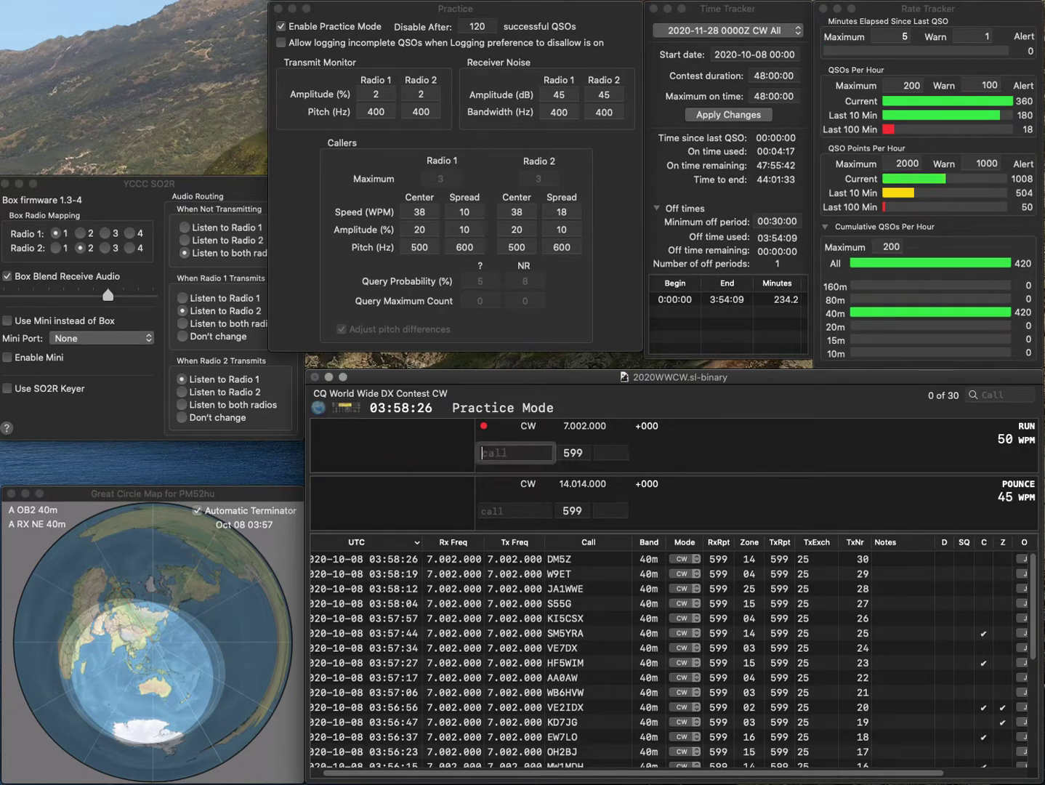
{"action": "type", "text": "LN7TTT"}
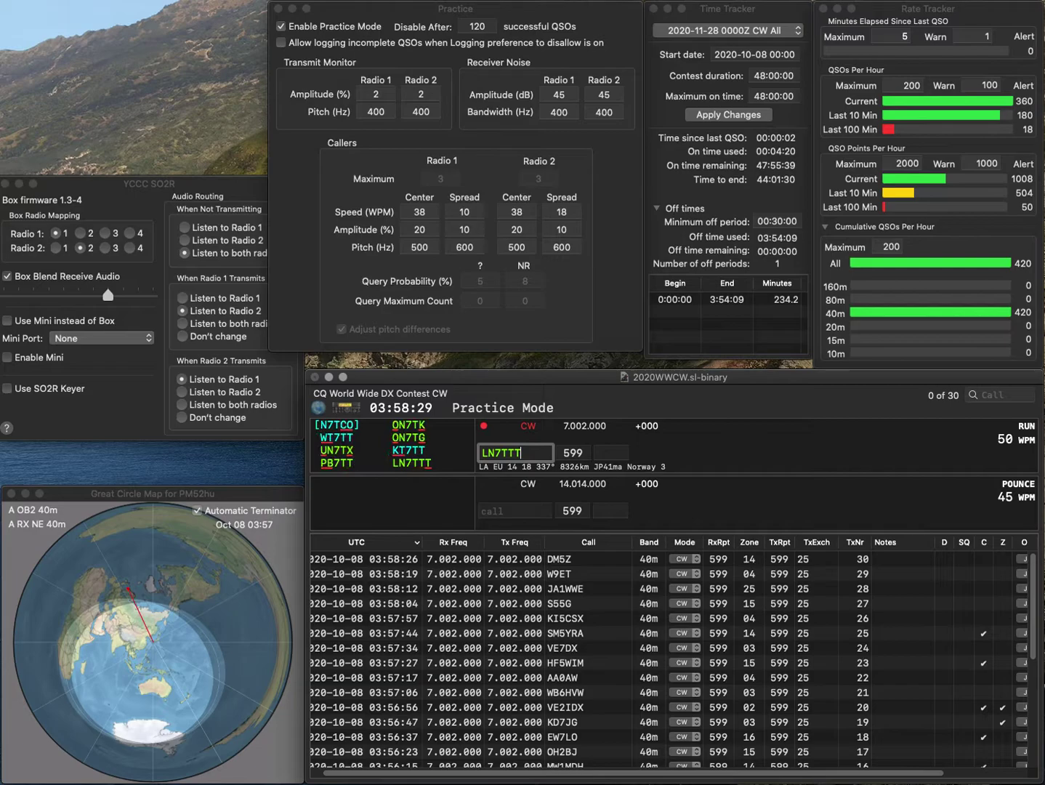
{"action": "key", "text": "Return"}
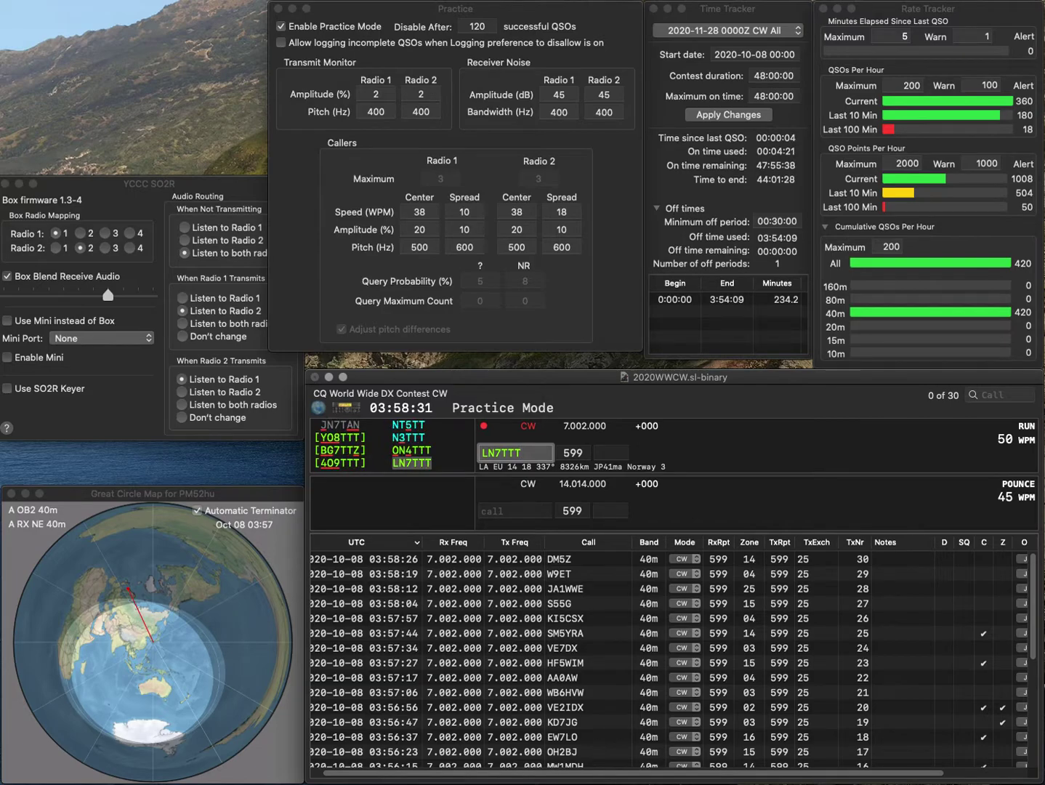
{"action": "key", "text": "Tab"}
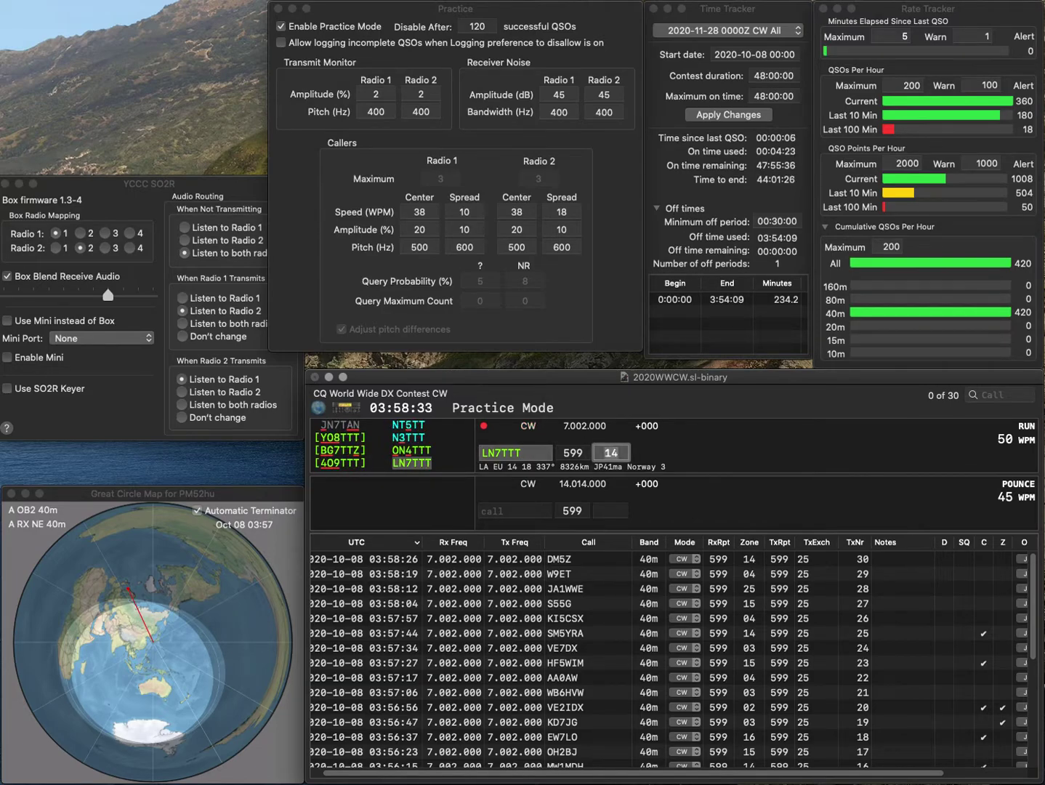
{"action": "key", "text": "Return"}
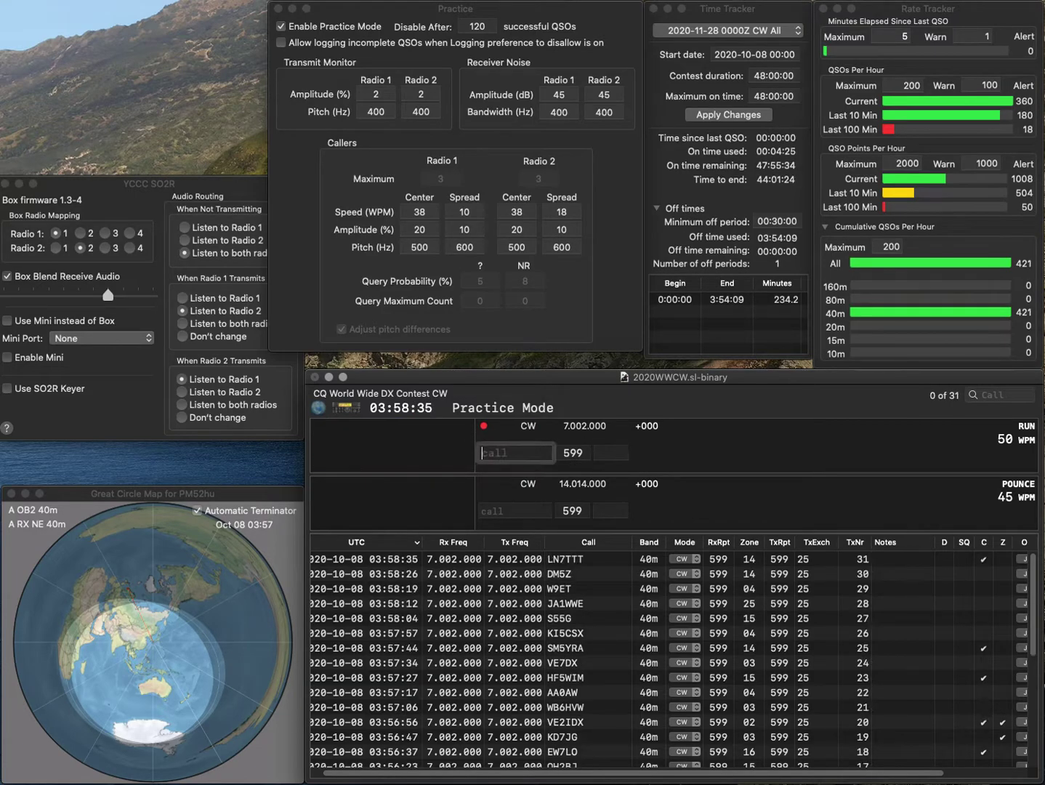
{"action": "type", "text": "K2MMO"}
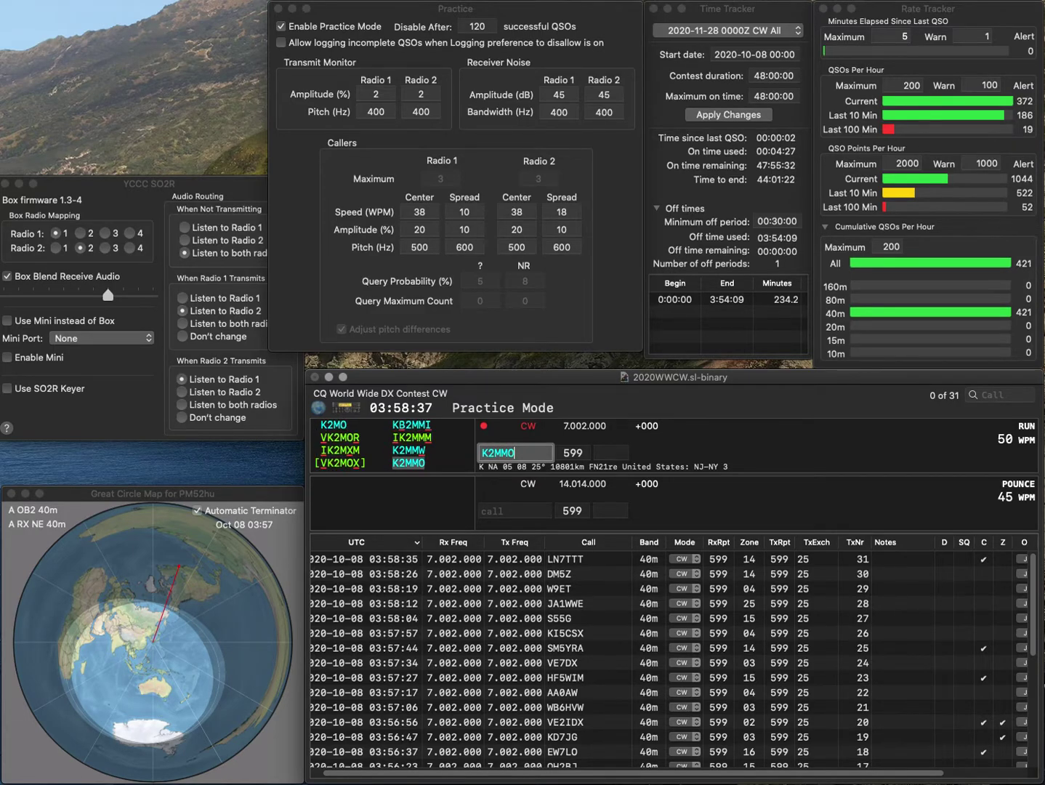
{"action": "key", "text": "Tab"}
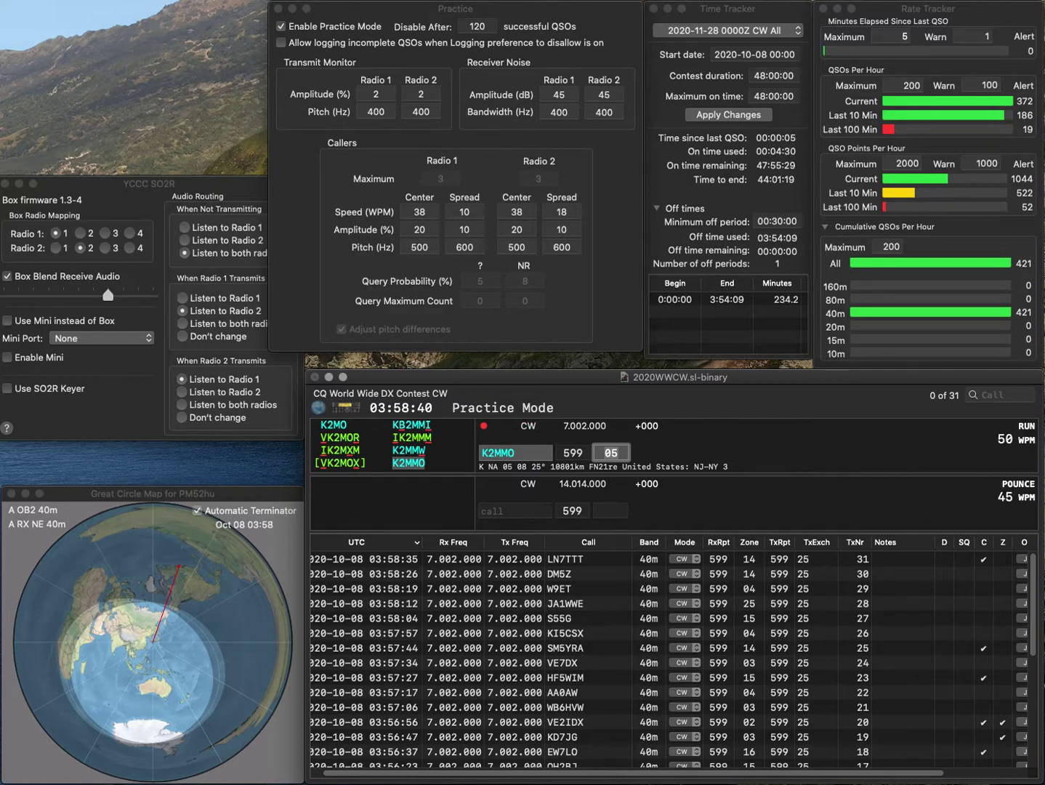
{"action": "key", "text": "Return"}
{"action": "type", "text": "NN6EE"}
{"action": "key", "text": "Tab"}
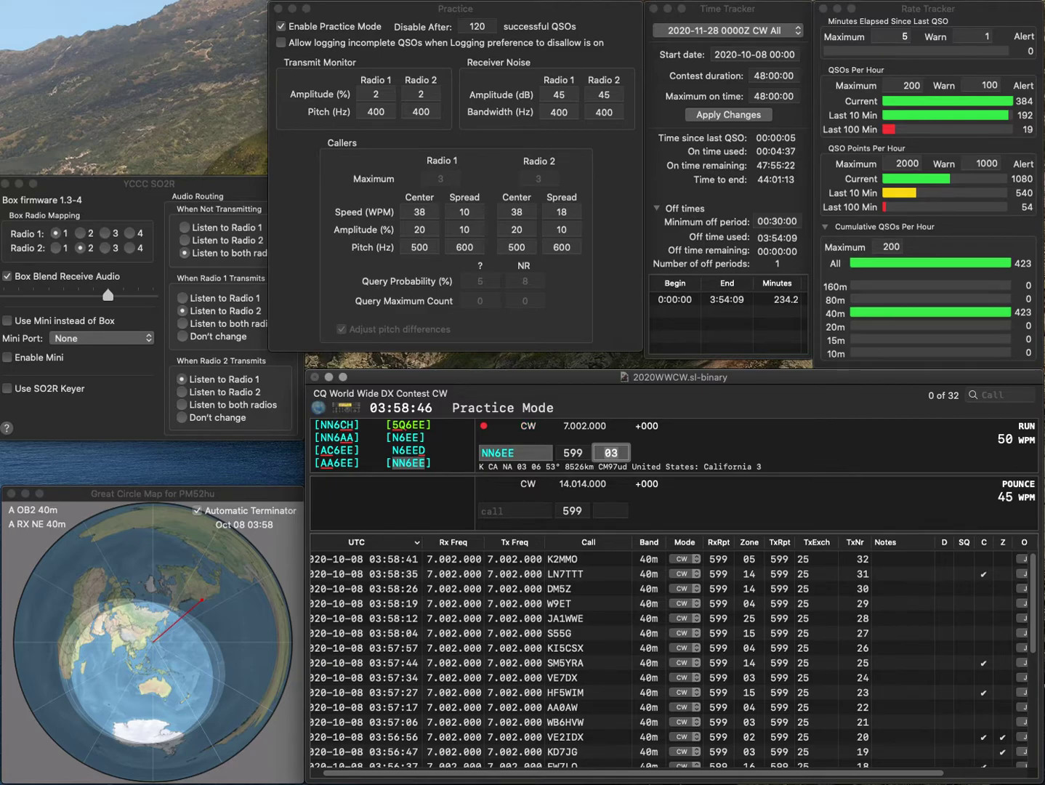
{"action": "key", "text": "Return"}
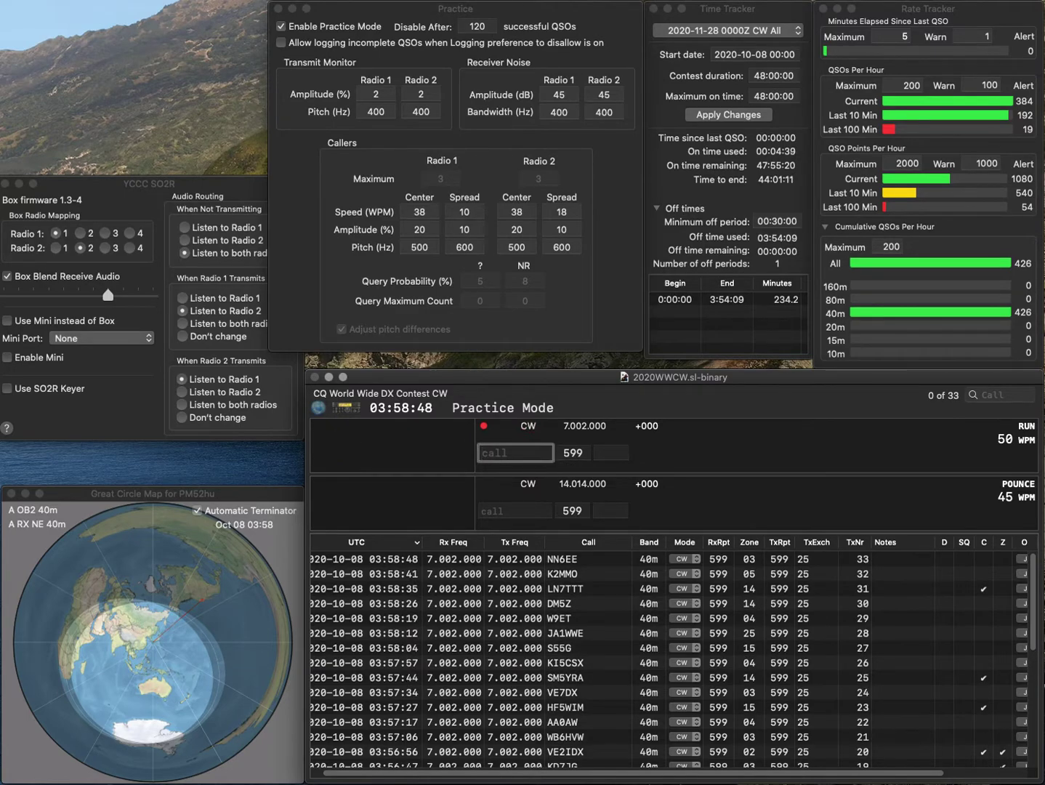
{"action": "type", "text": "RT2D"}
{"action": "key", "text": "Return"}
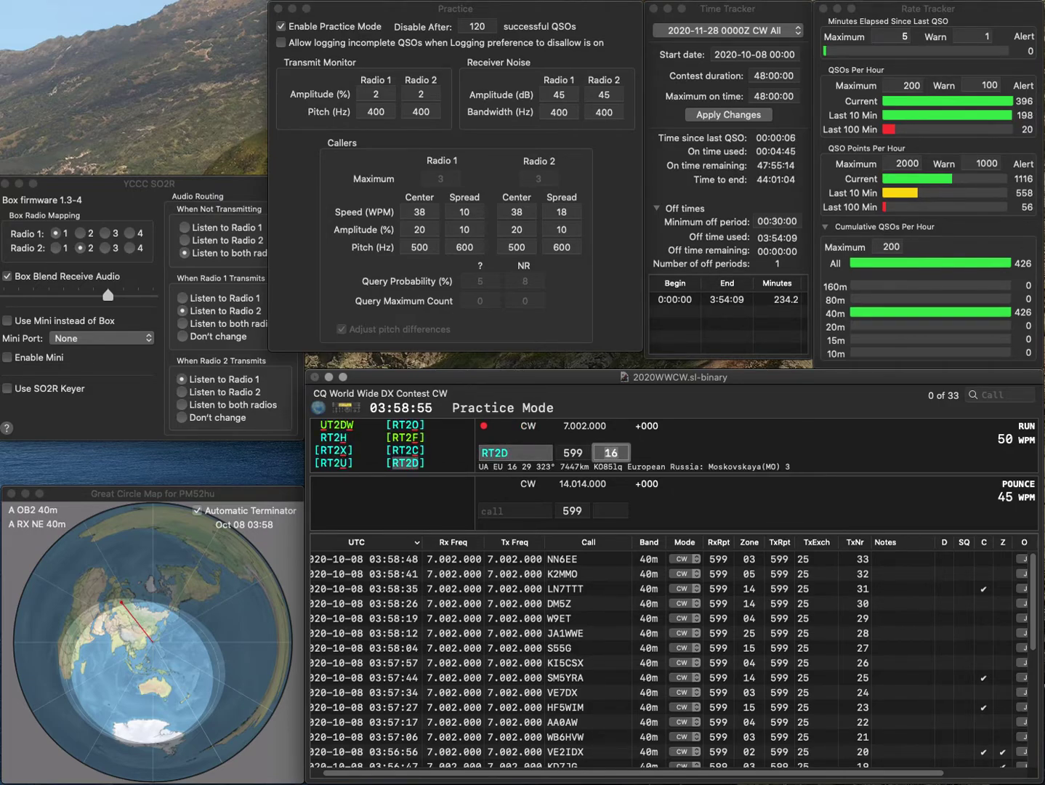
{"action": "key", "text": "Return"}
{"action": "type", "text": "WA"}
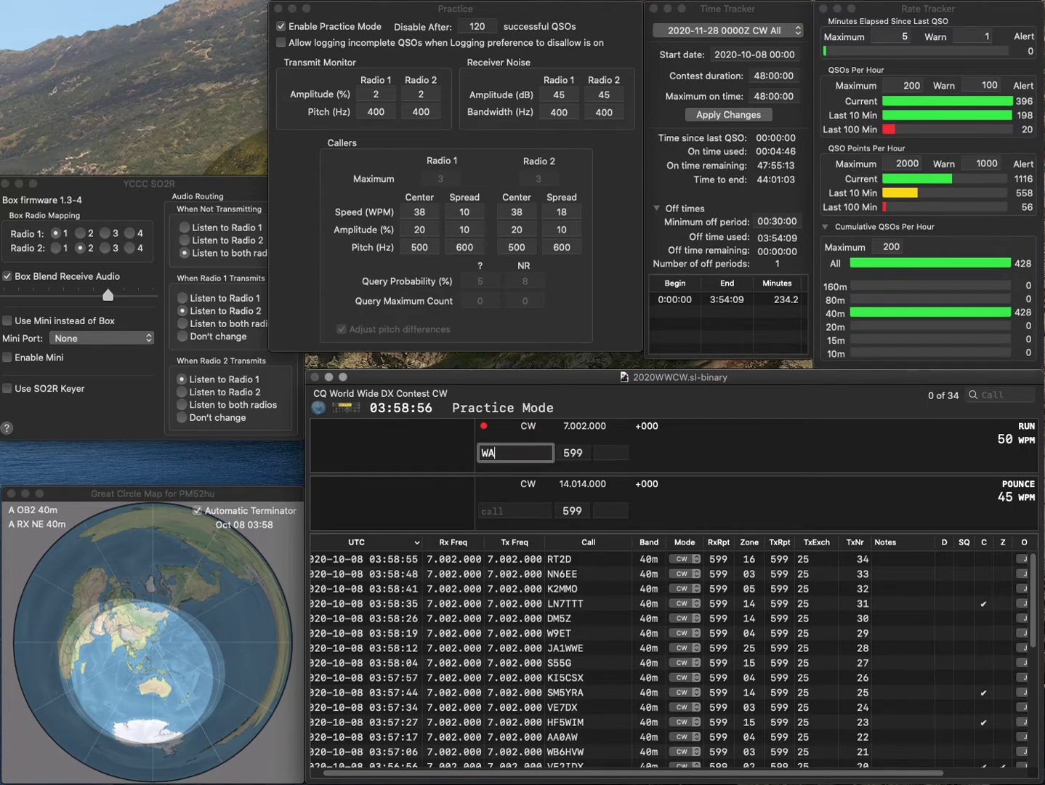
{"action": "type", "text": "0LIF"}
{"action": "key", "text": "space"}
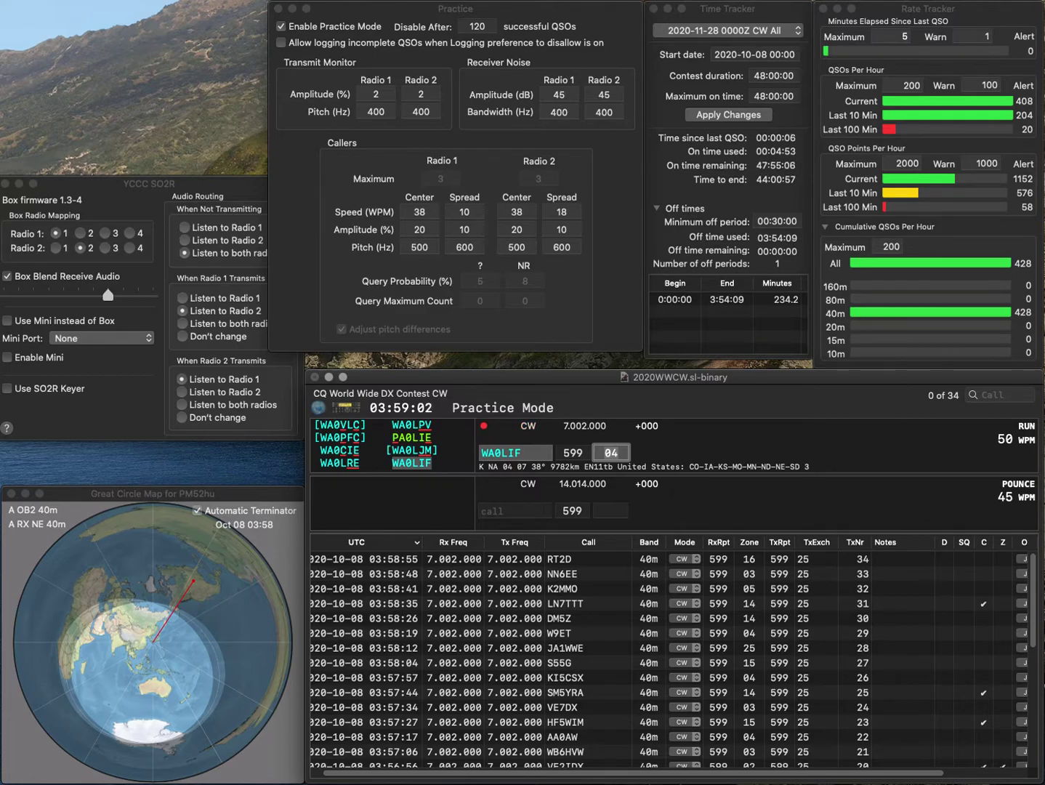
{"action": "key", "text": "Return"}
- Log a Radio 1 contact with EB1RL, report 599, zone 14
{"action": "type", "text": "EB1"}
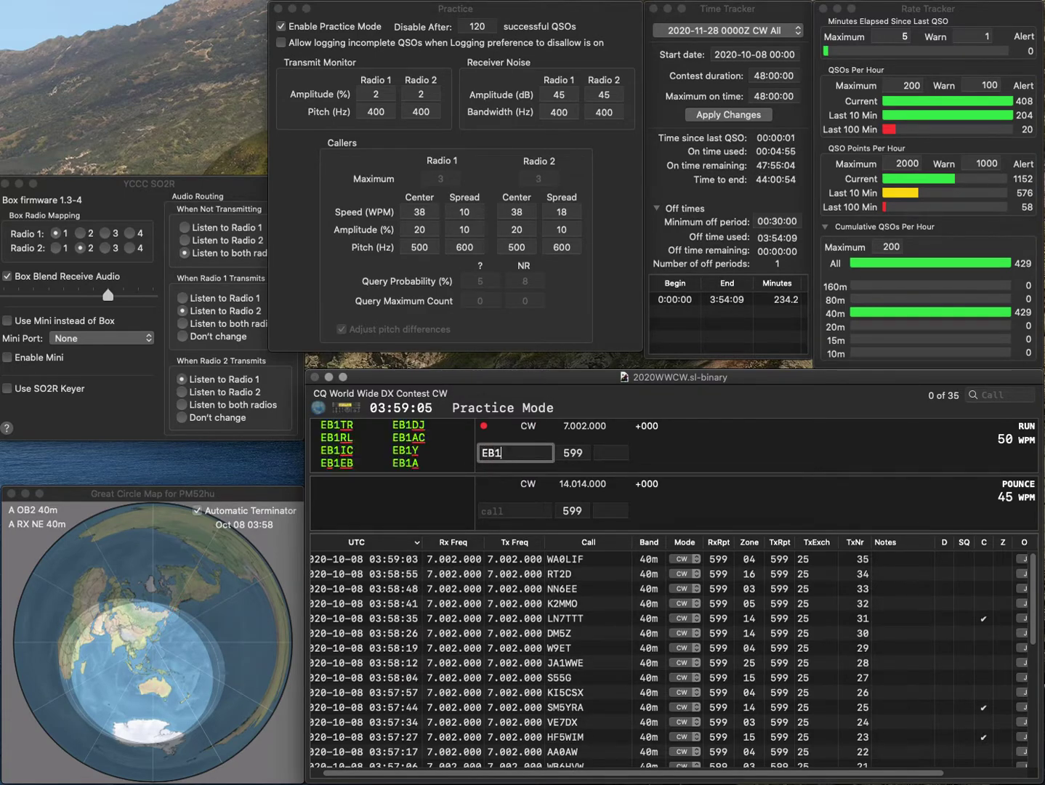
{"action": "type", "text": "RL"}
{"action": "key", "text": "Return"}
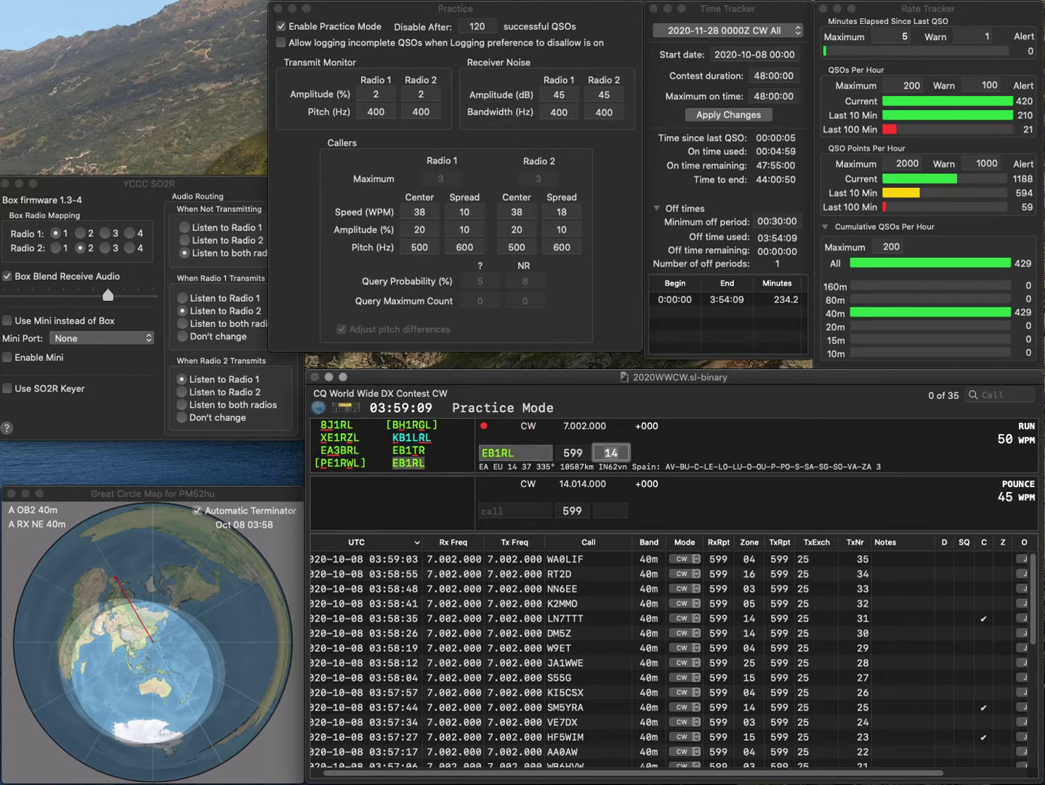
{"action": "key", "text": "Return"}
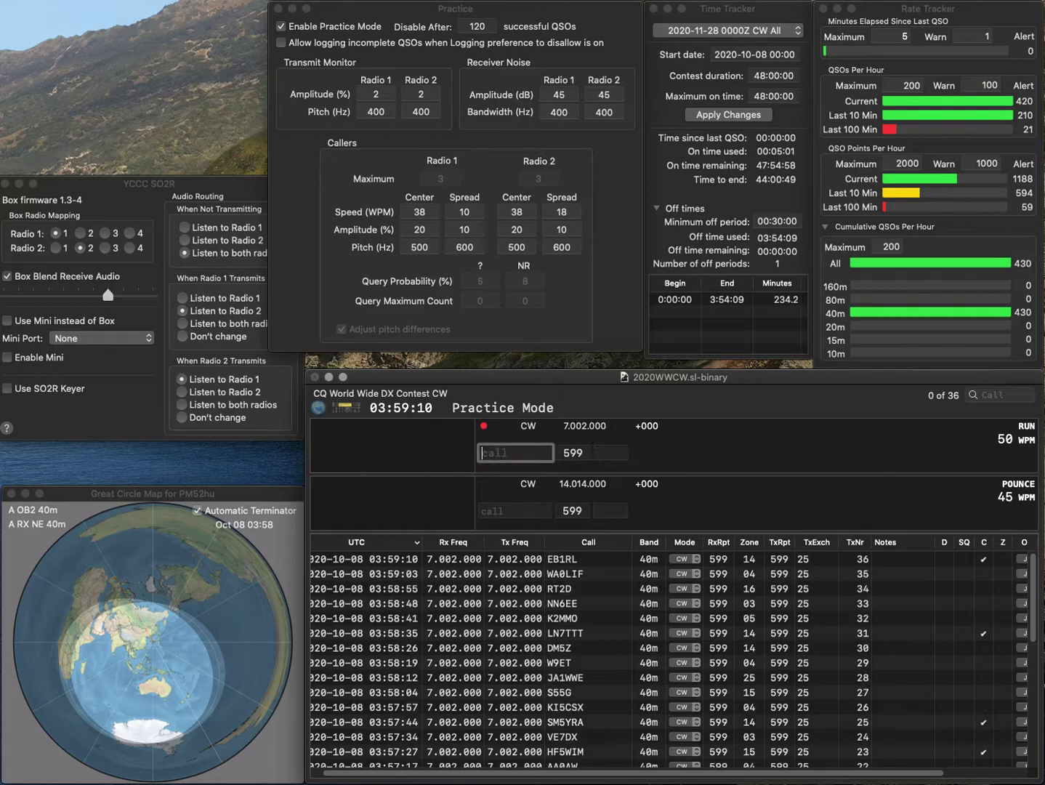
- Log a Radio 1 contact with K3IW, report 599, zone 05, filling in the missing call digit before sending the exchange
{"action": "type", "text": "K"}
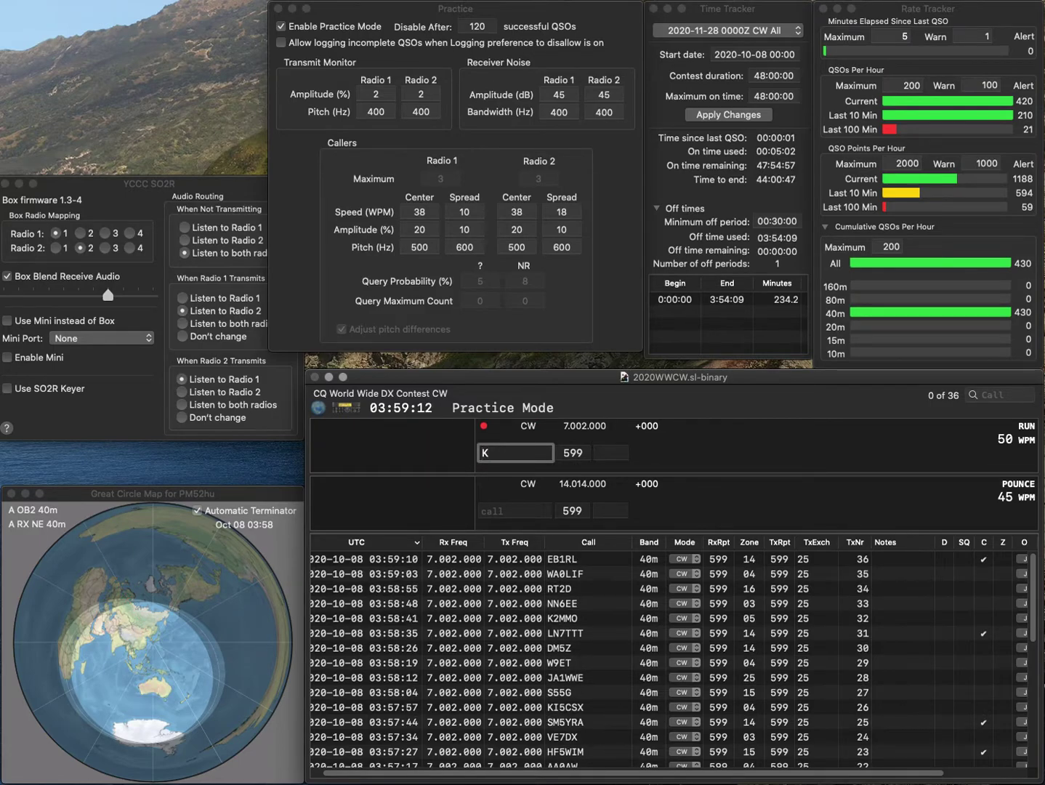
{"action": "type", "text": "IW"}
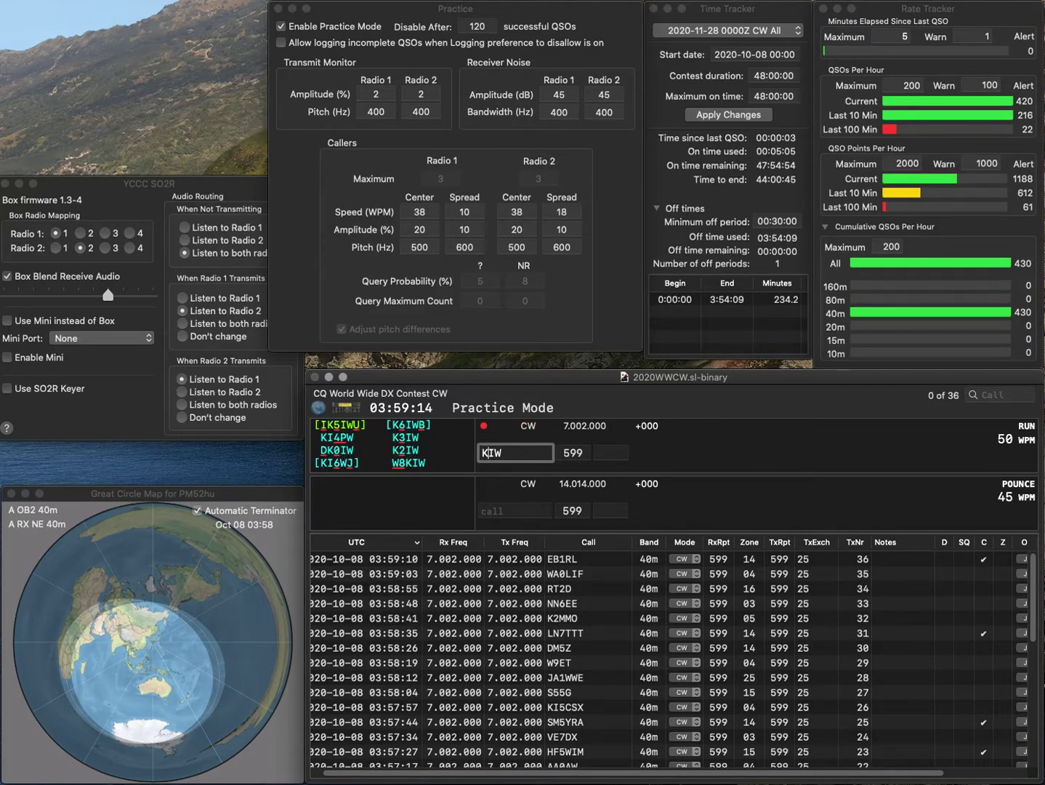
{"action": "type", "text": "3"}
{"action": "key", "text": "Return"}
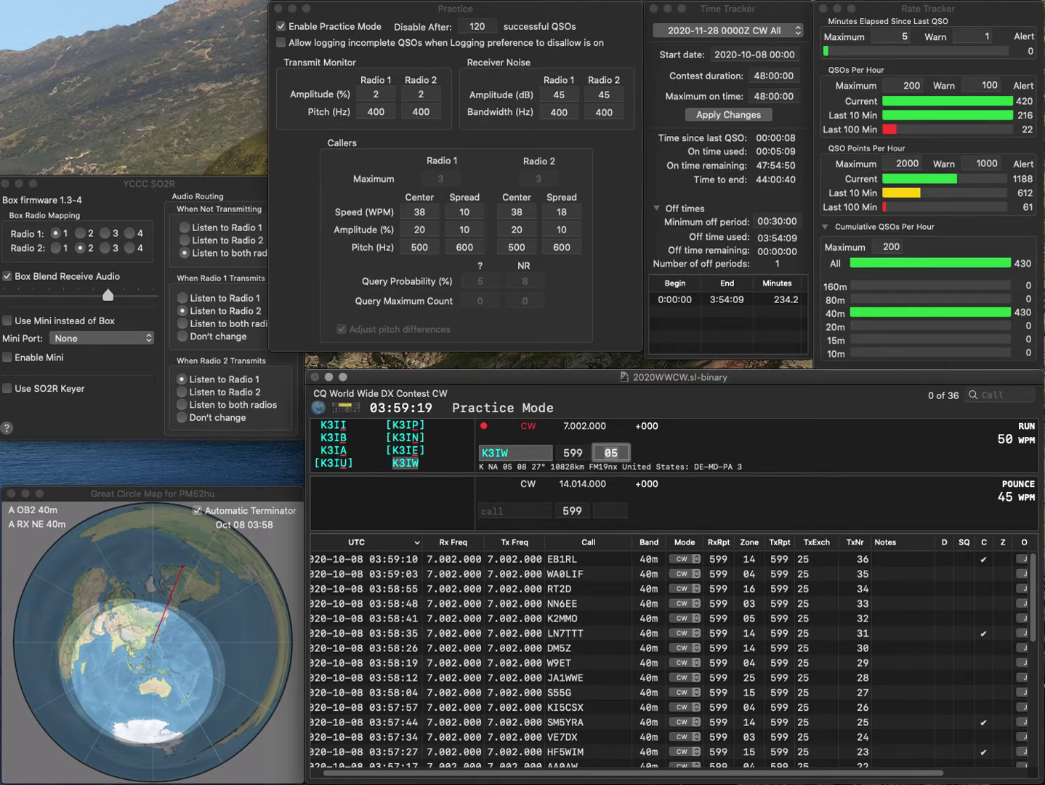
{"action": "key", "text": "Return"}
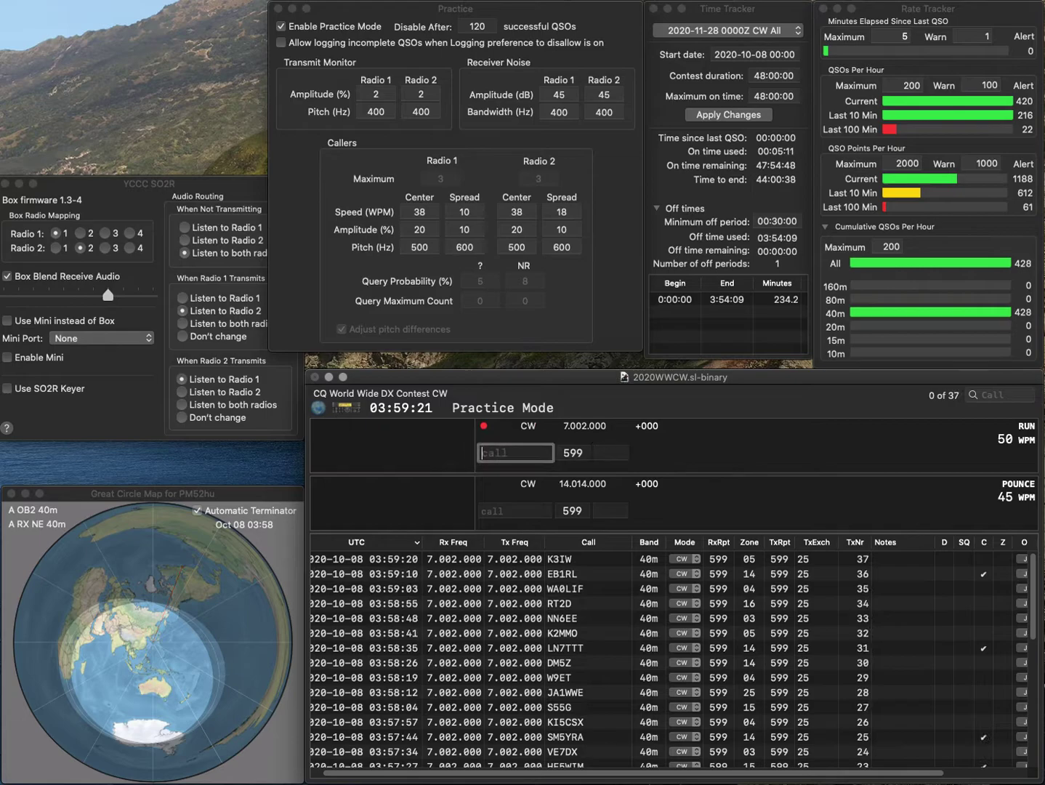
{"action": "type", "text": "RA3MD"}
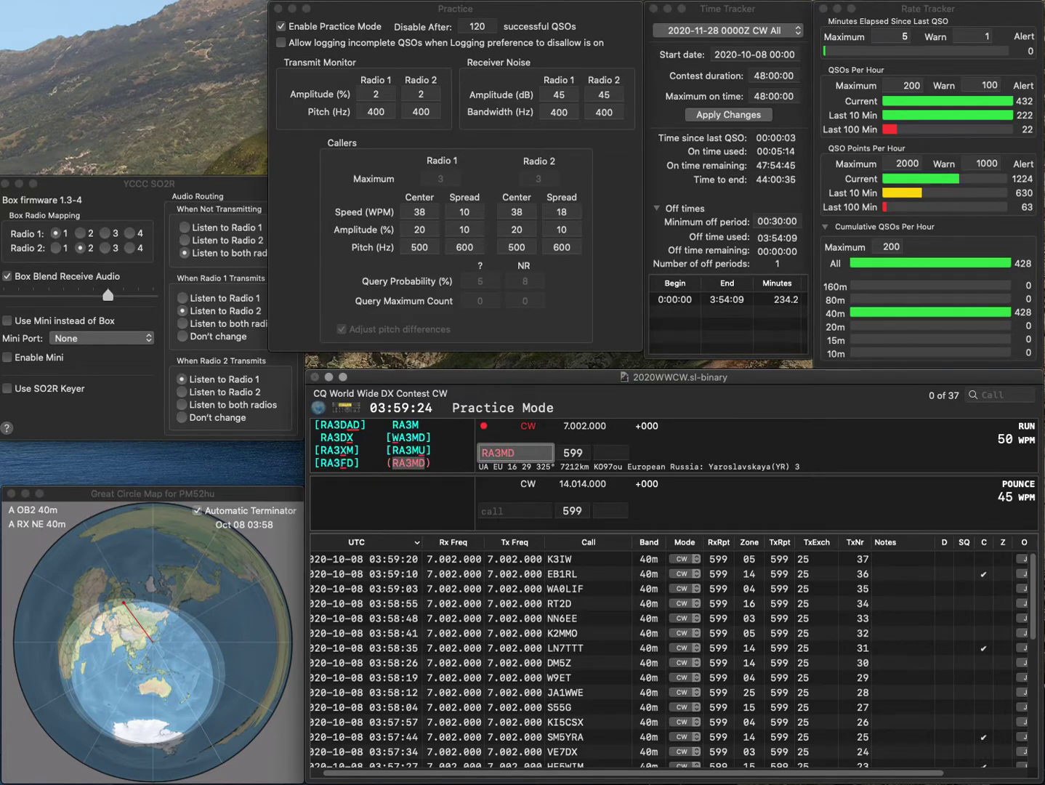
{"action": "key", "text": "Return"}
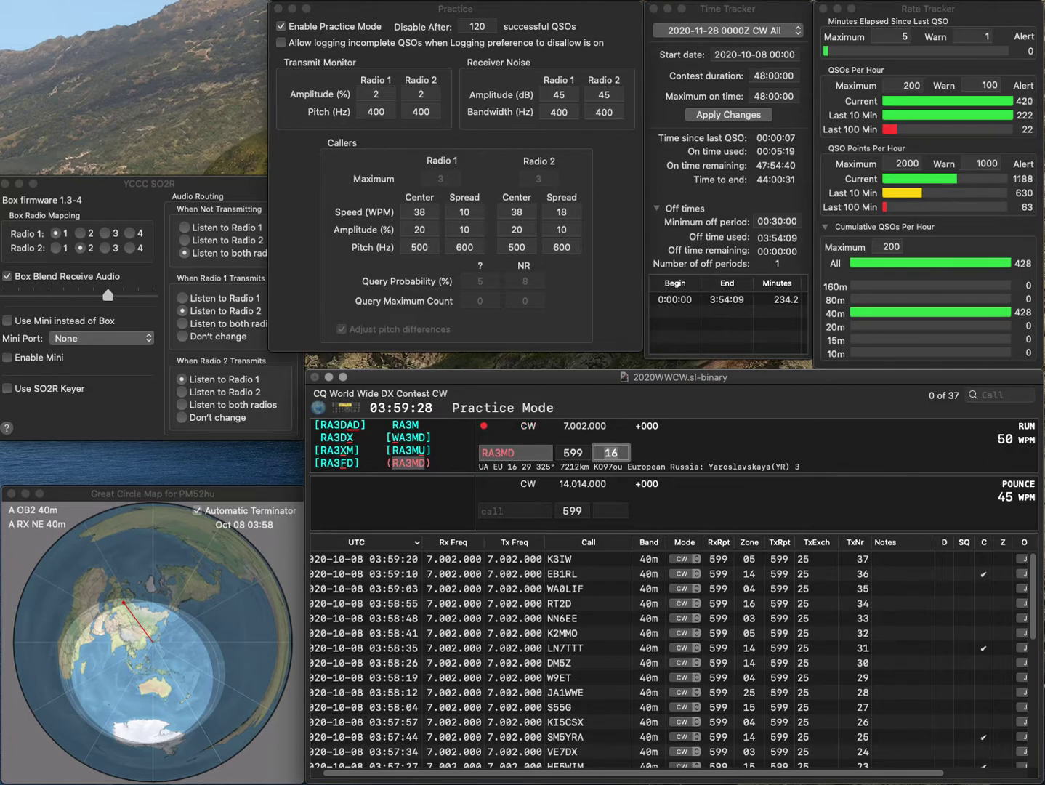
{"action": "key", "text": "Return"}
- Enter WA5HWV on Radio 1, correct the call to WA5SWV, and log the contact with report 599, zone 04
{"action": "type", "text": "WA5HWV"}
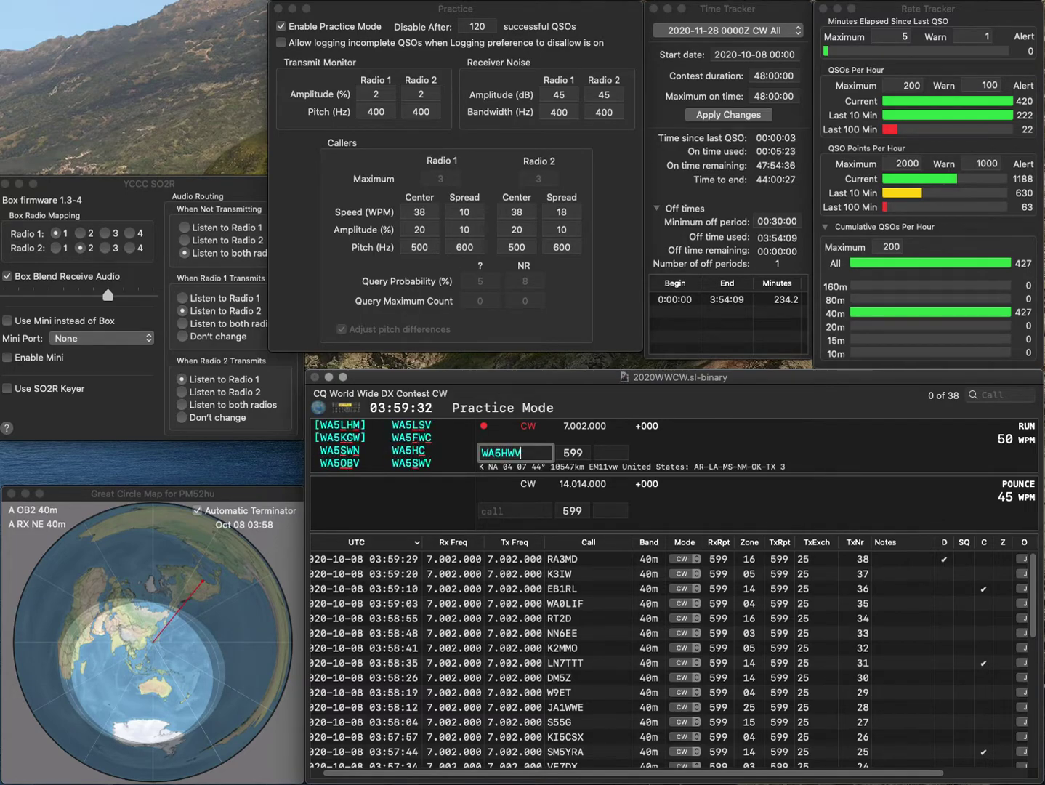
{"action": "key", "text": "Left"}
{"action": "key", "text": "Left"}
{"action": "key", "text": "BackSpace"}
{"action": "type", "text": "S"}
{"action": "key", "text": "space"}
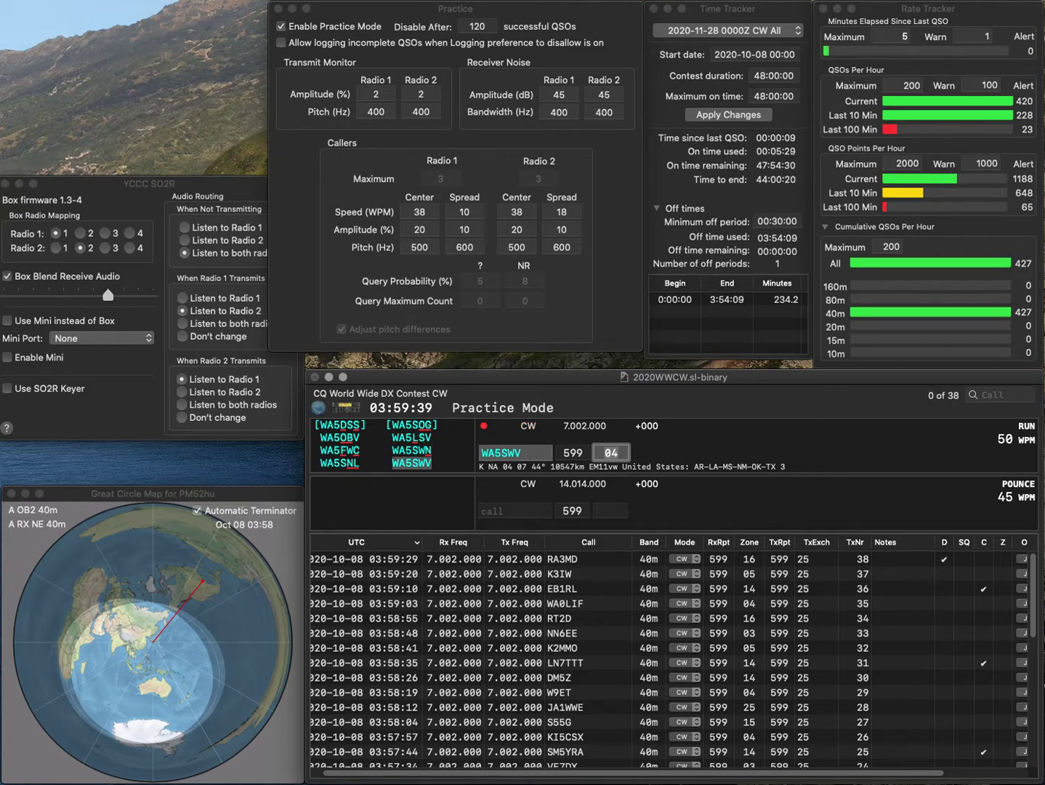
{"action": "key", "text": "Return"}
{"action": "type", "text": "O"}
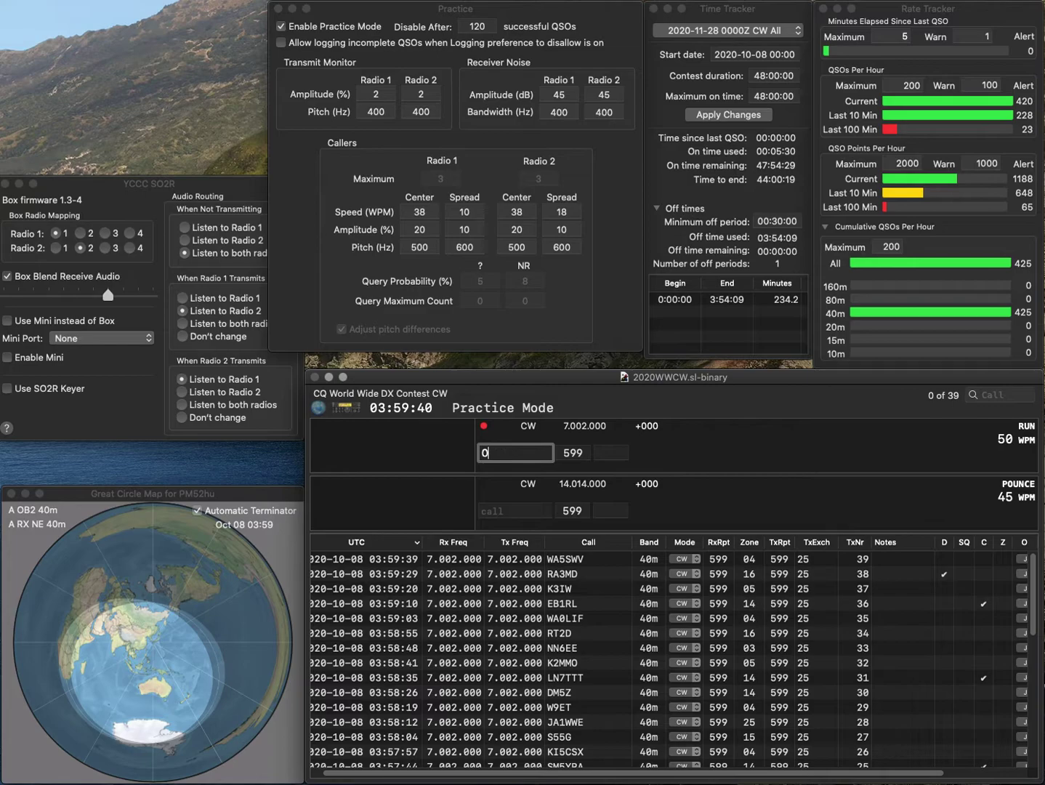
{"action": "type", "text": "M3YDX"}
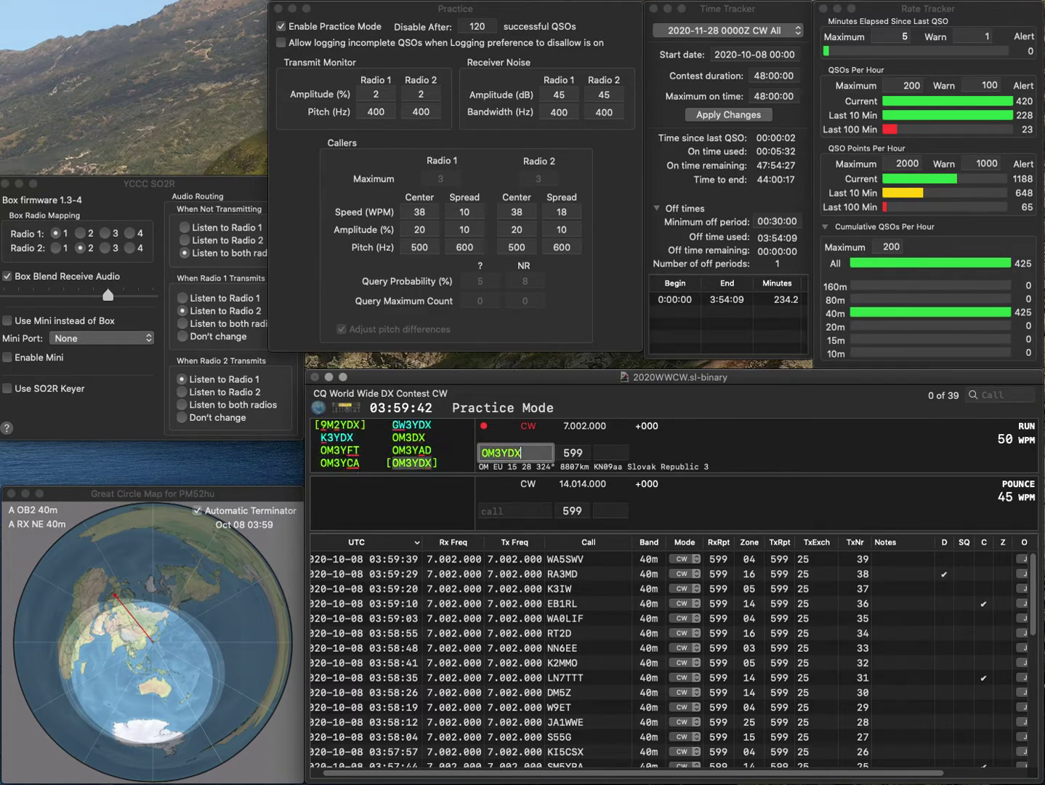
{"action": "key", "text": "space"}
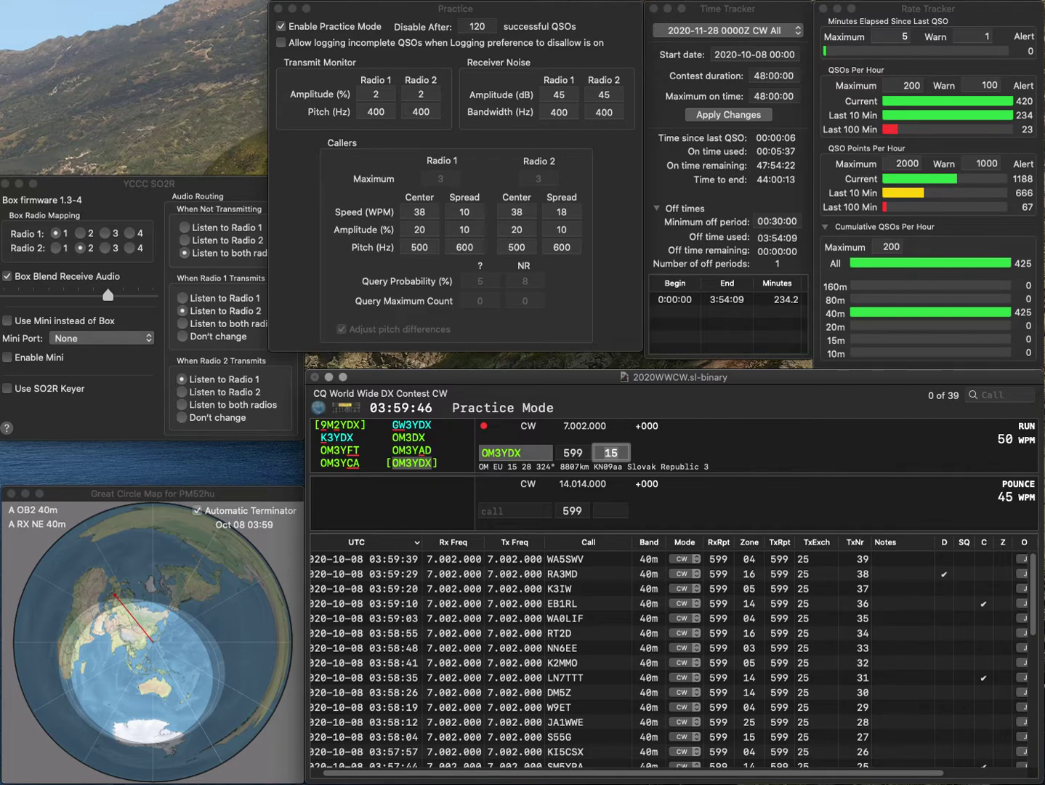
{"action": "key", "text": "Return"}
{"action": "type", "text": "J"}
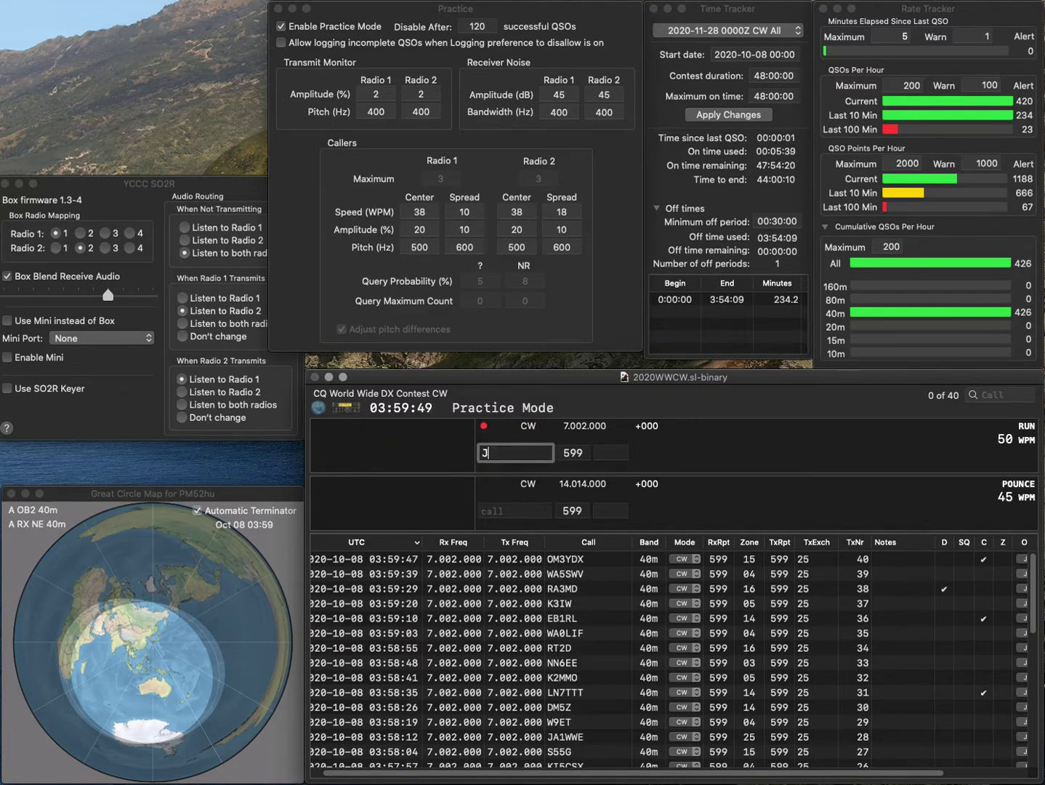
{"action": "type", "text": "Q3PPC"}
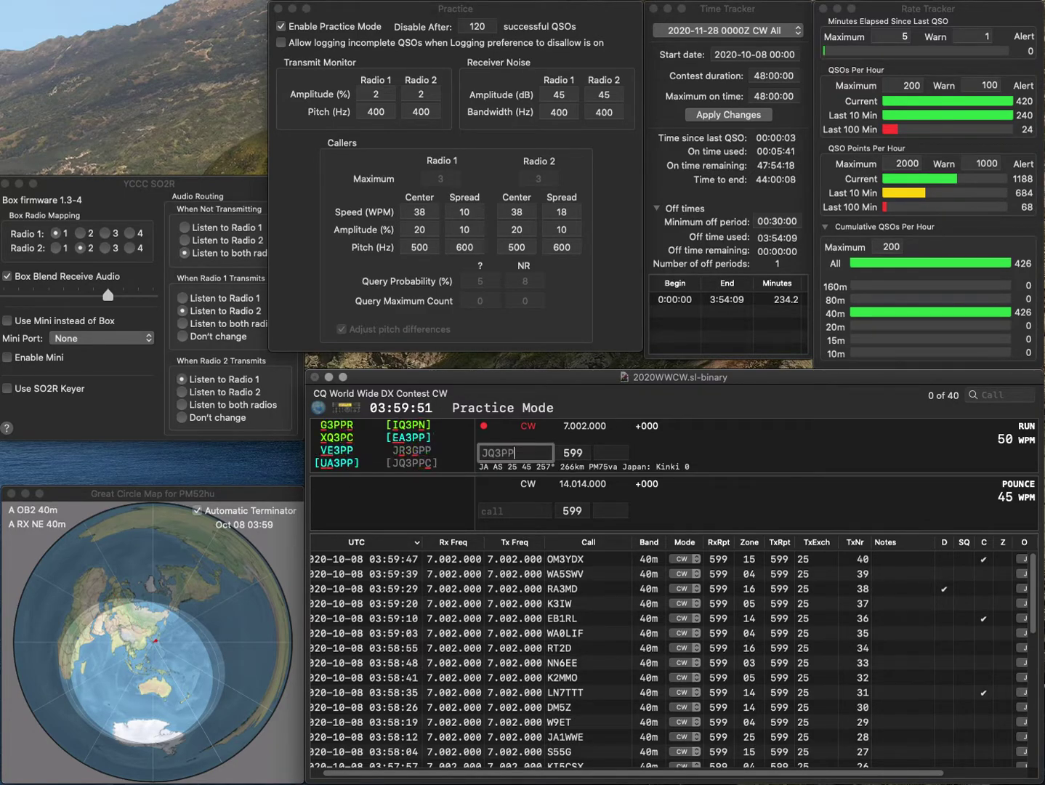
{"action": "key", "text": "Tab"}
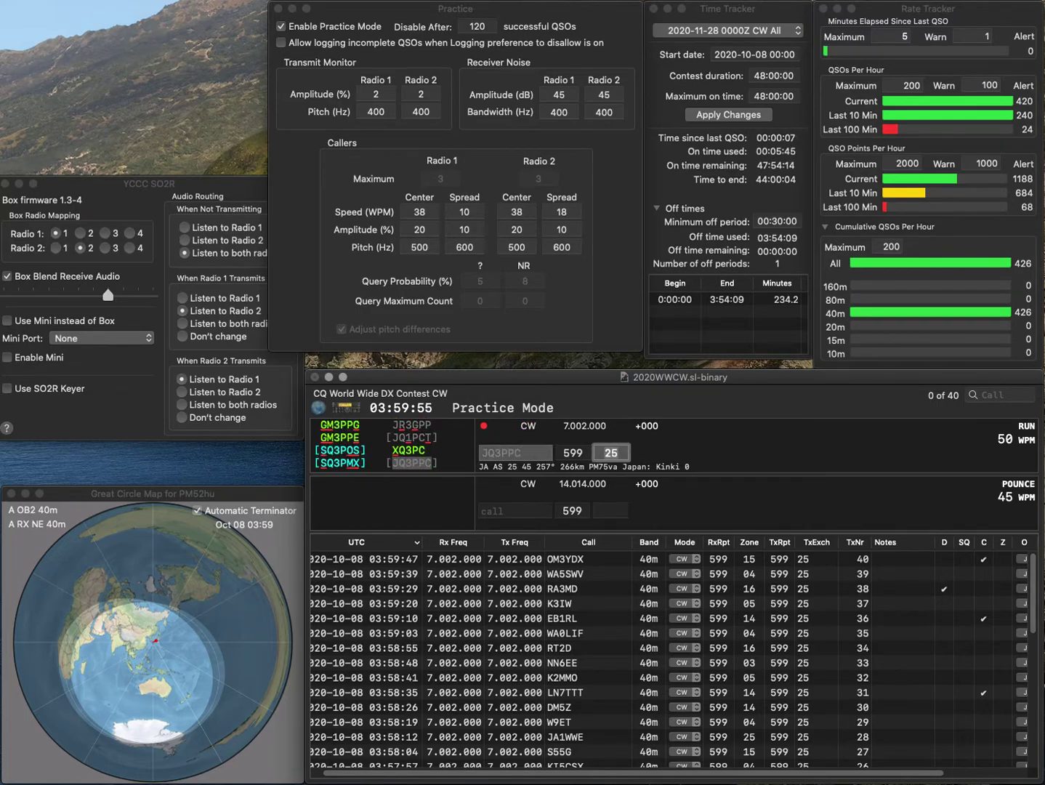
{"action": "key", "text": "Return"}
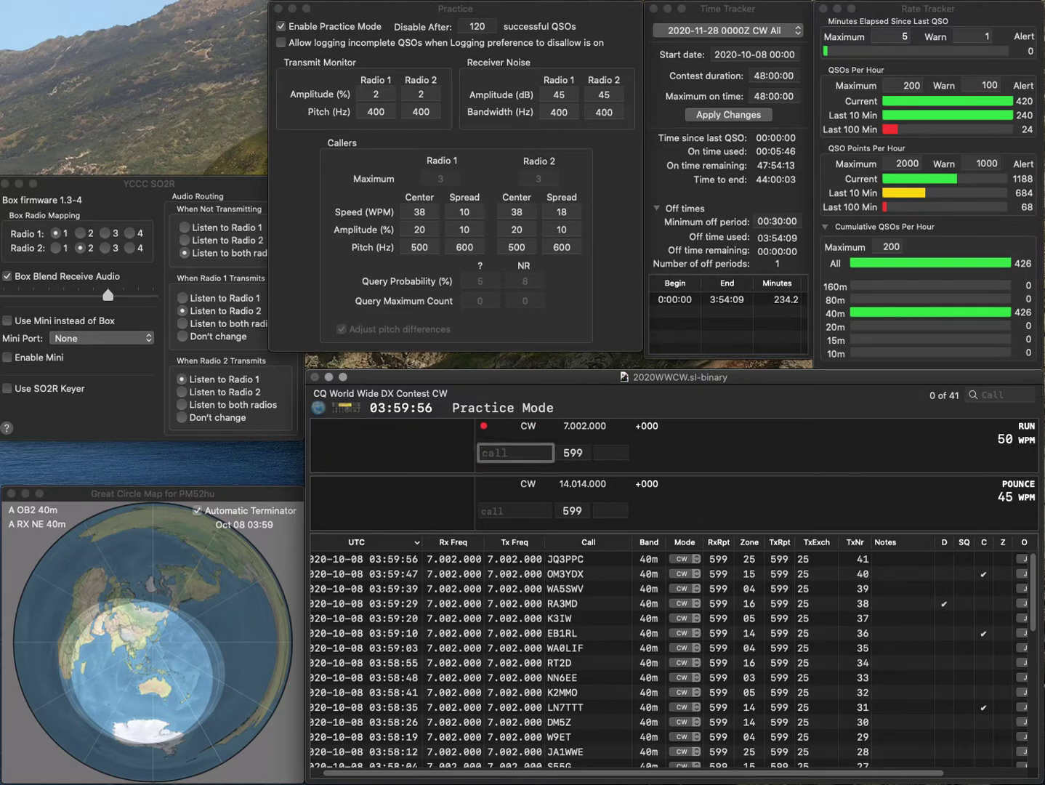
- Log a Radio 1 contact with AI4MS, report 599, zone 05
{"action": "type", "text": "AI4MS"}
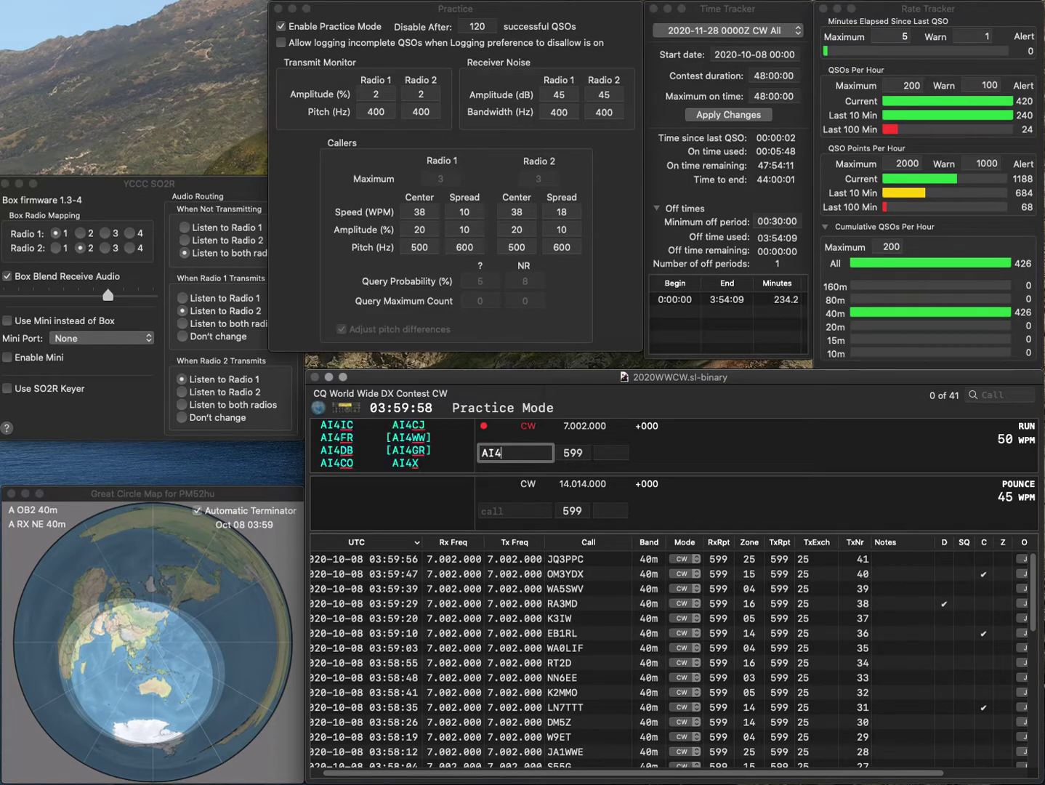
{"action": "key", "text": "space"}
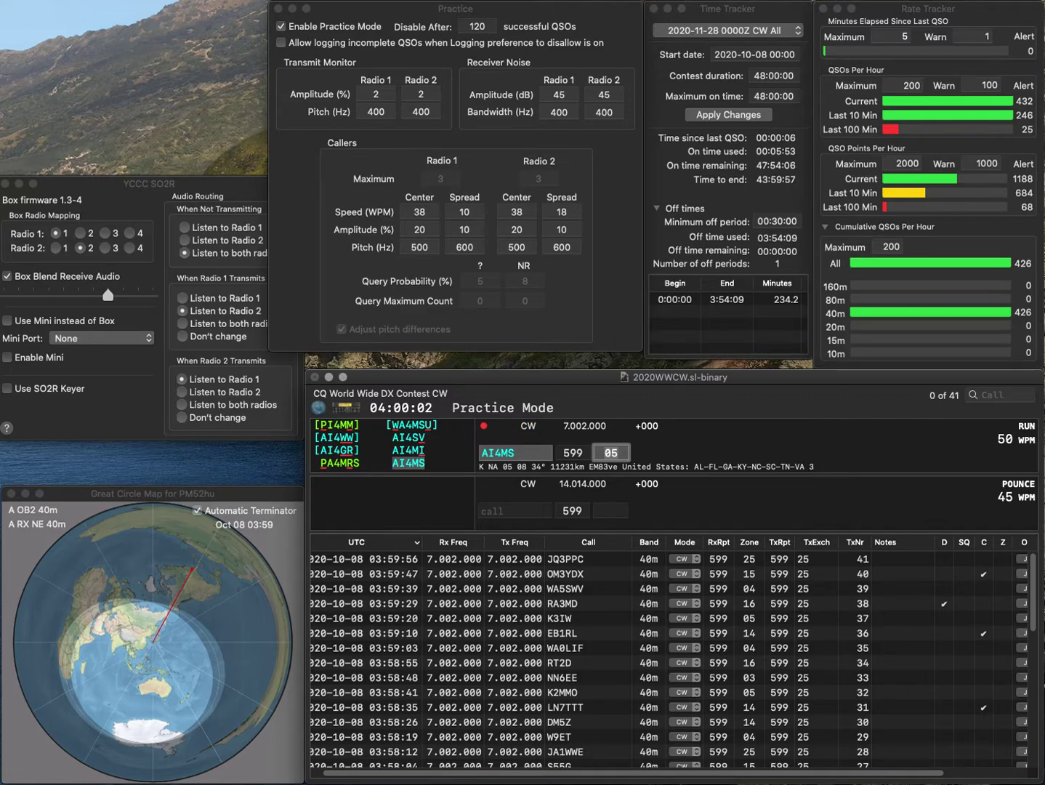
{"action": "key", "text": "Return"}
{"action": "type", "text": "F5PVK"}
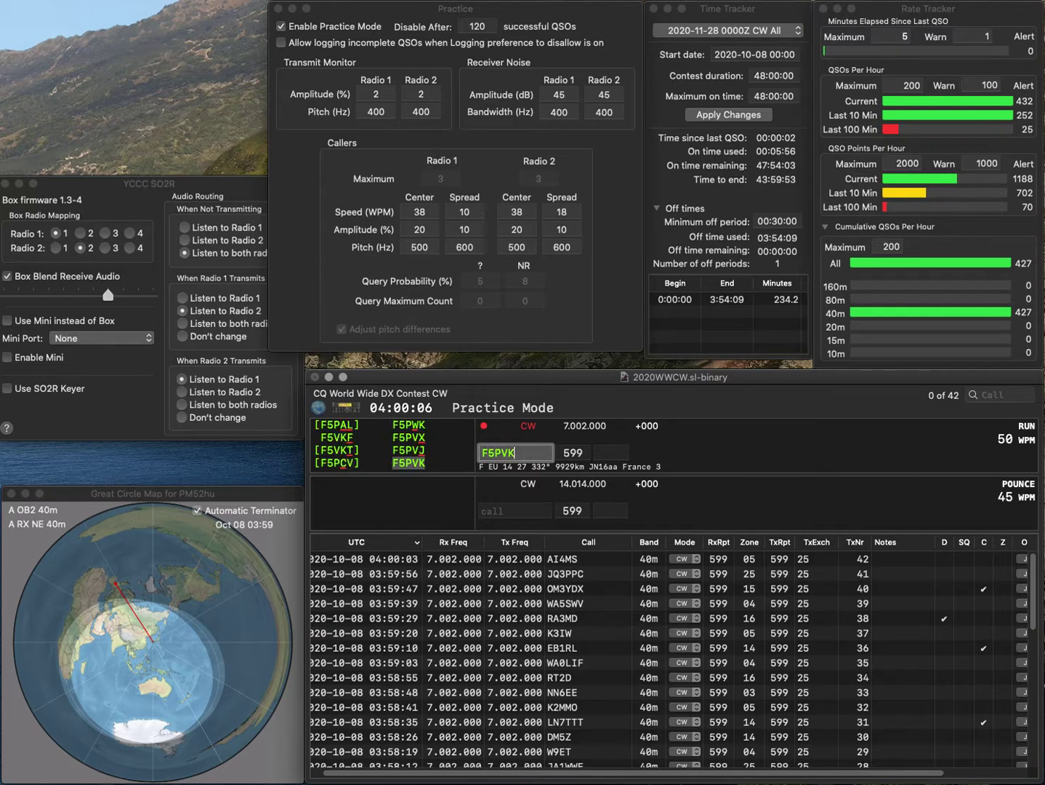
{"action": "key", "text": "Return"}
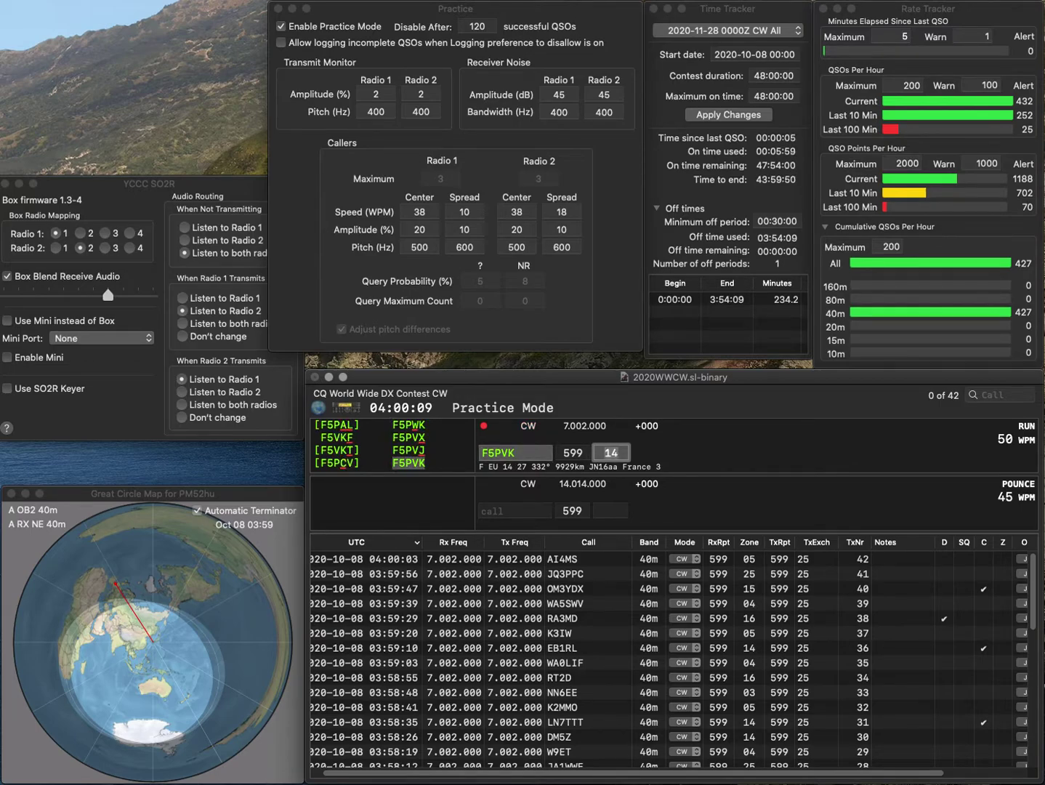
{"action": "key", "text": "Return"}
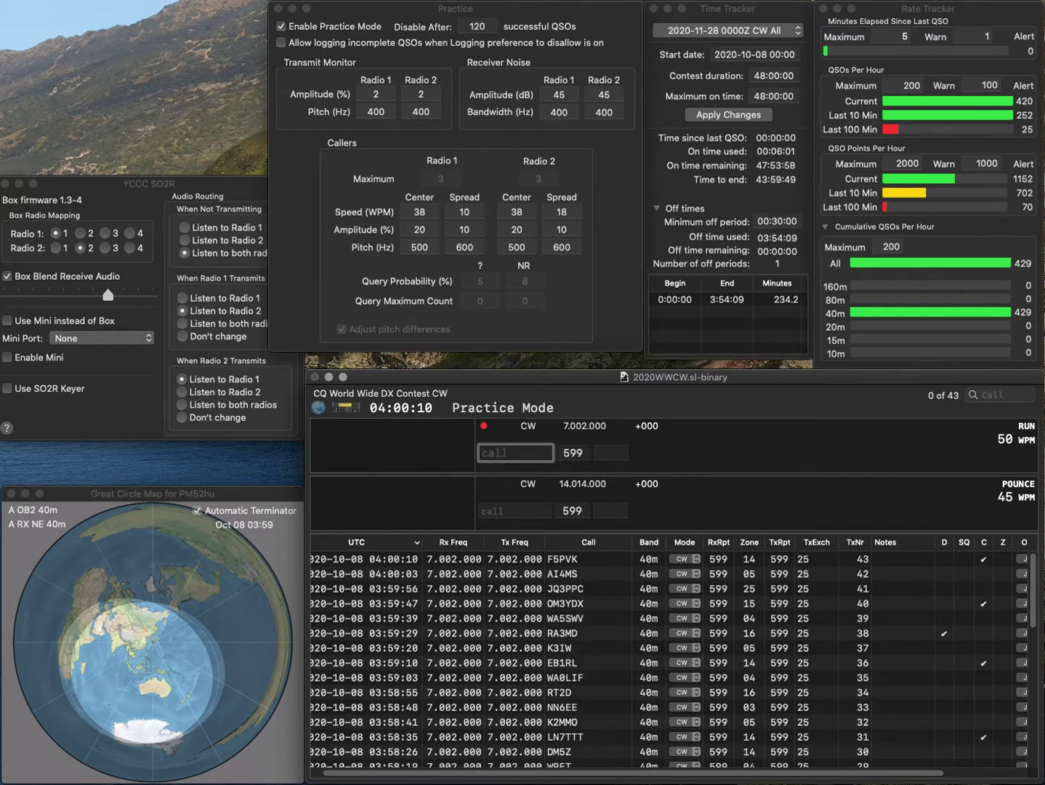
- Log a Radio 1 contact with KC4GL, report 599, zone 05
{"action": "type", "text": "KC4"}
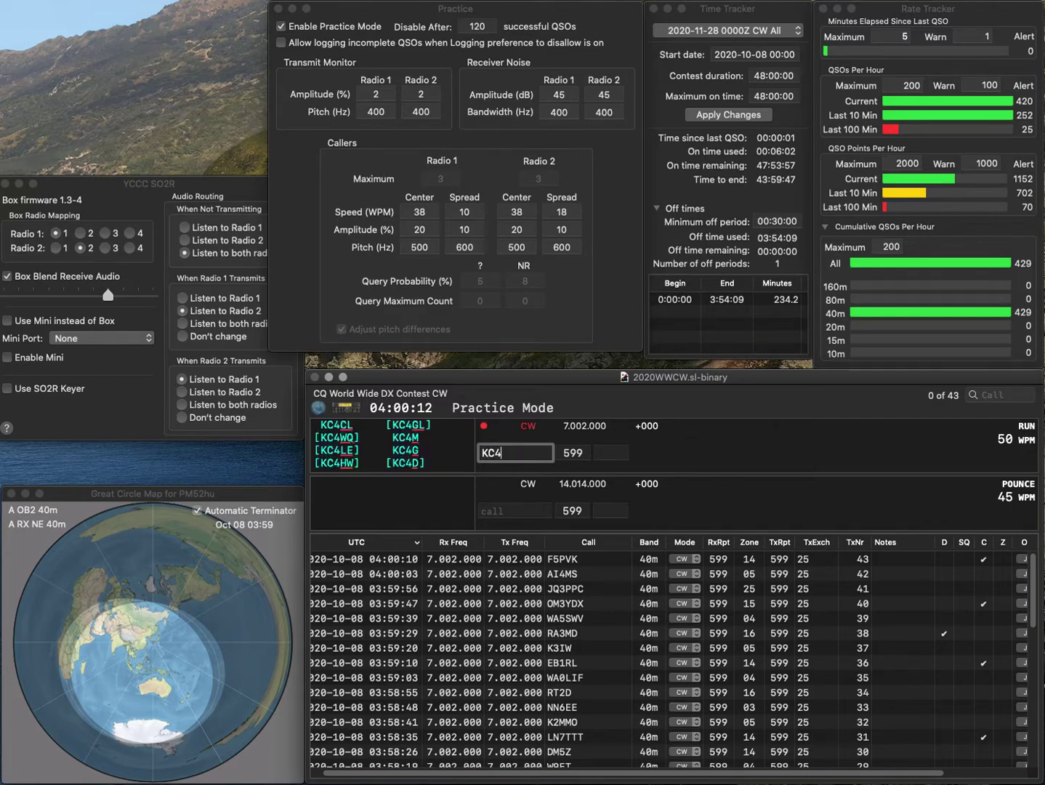
{"action": "type", "text": "GL"}
{"action": "key", "text": "space"}
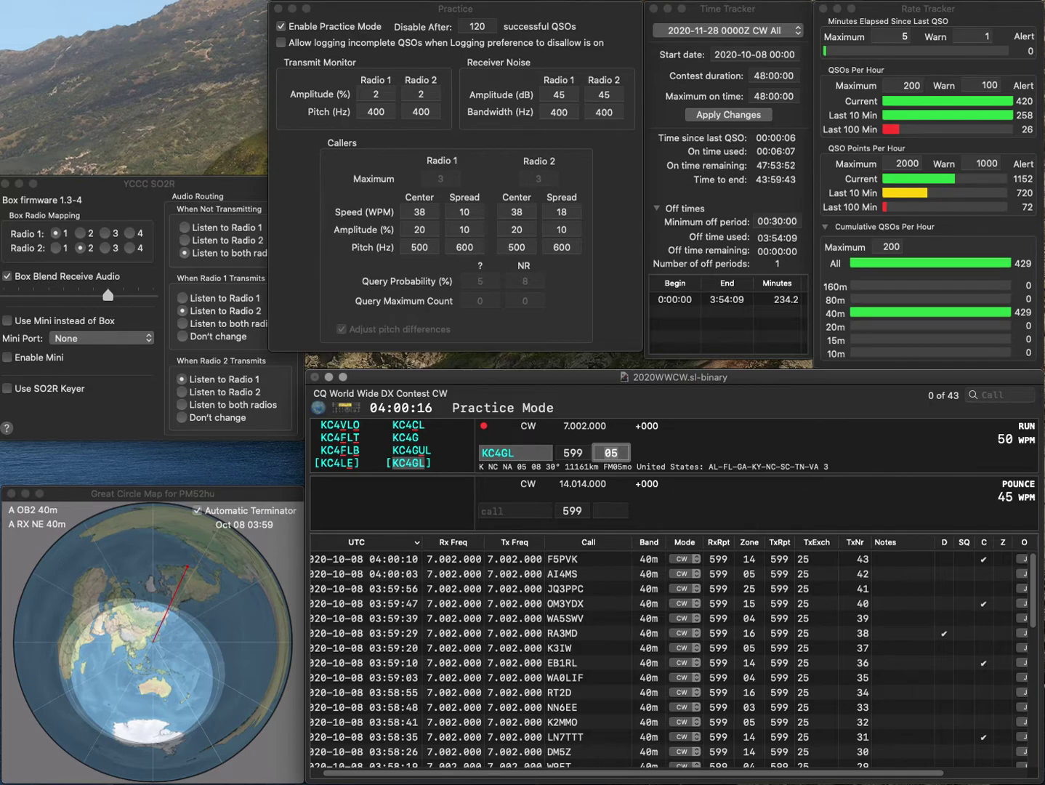
{"action": "key", "text": "Return"}
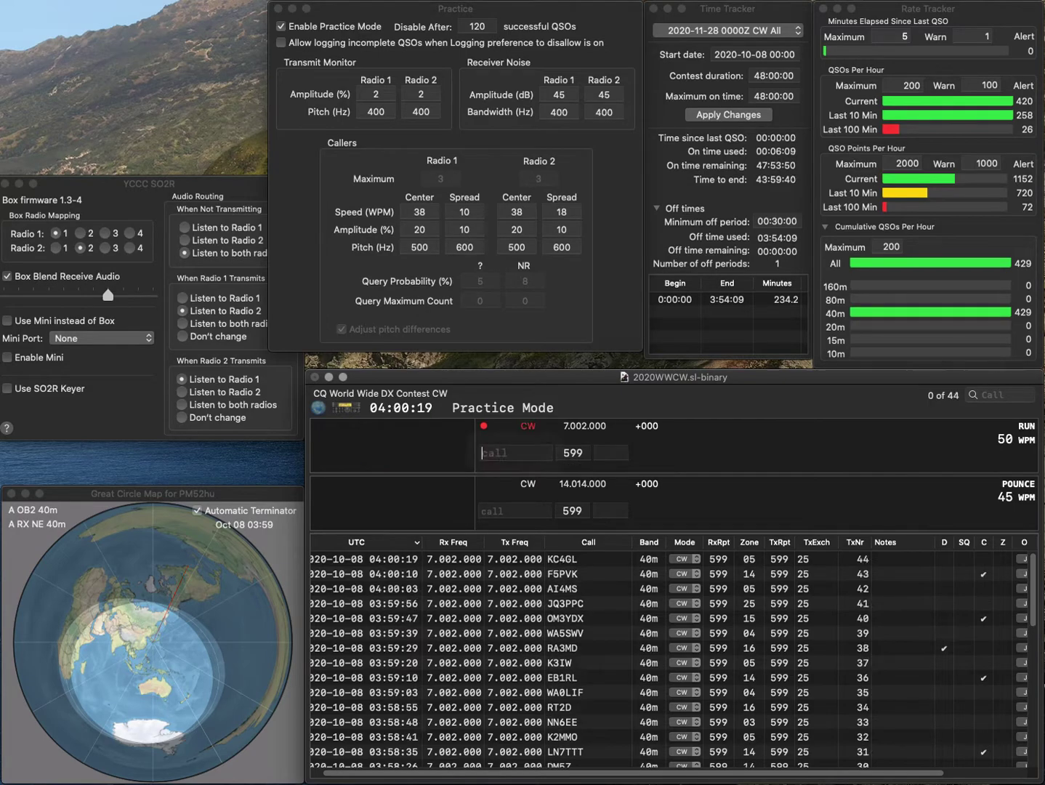
{"action": "type", "text": "W4"}
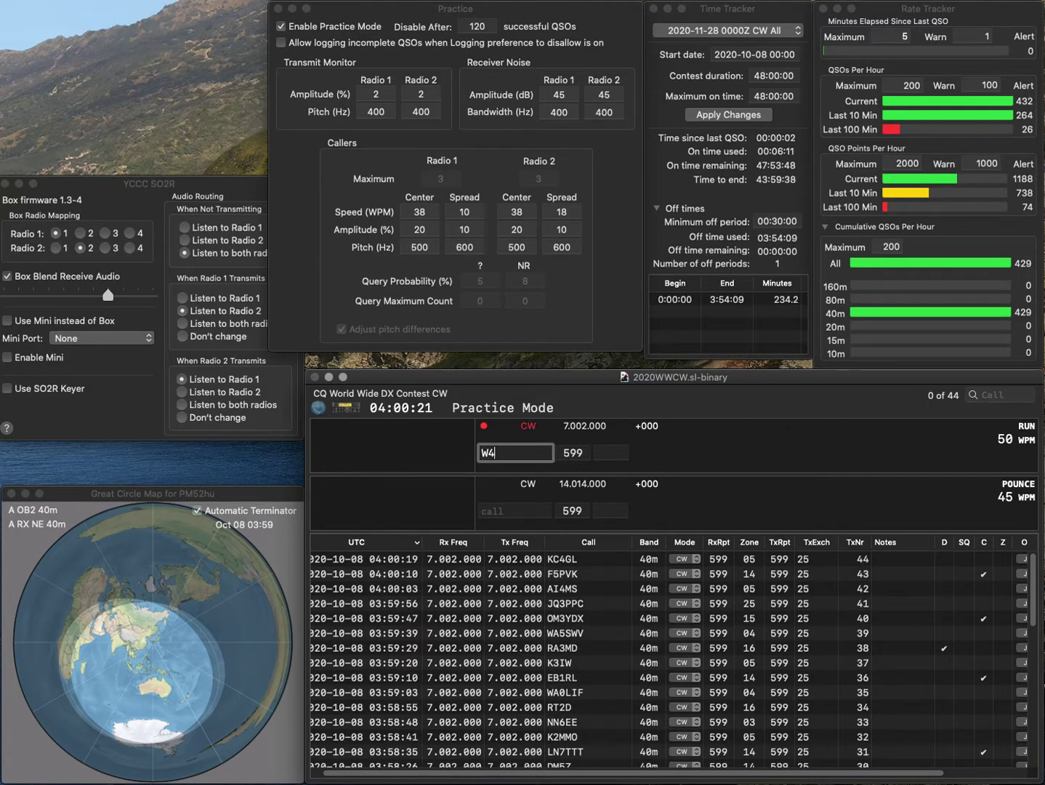
{"action": "type", "text": "BTW"}
{"action": "key", "text": "Return"}
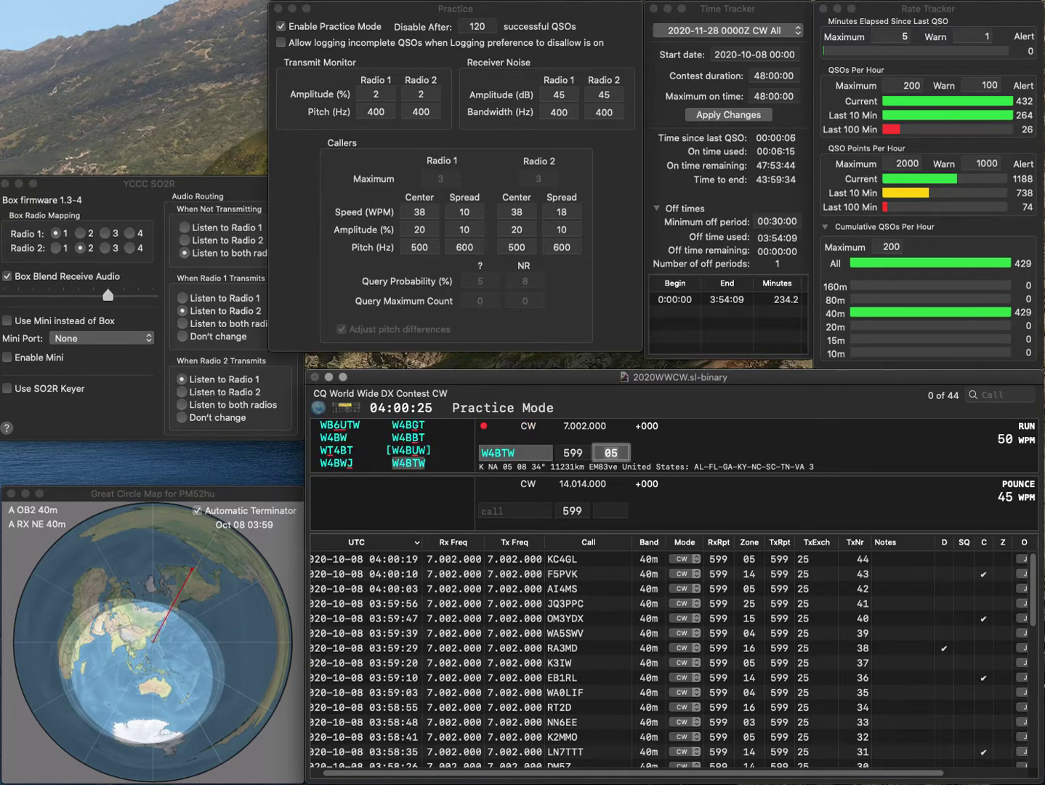
{"action": "key", "text": "Return"}
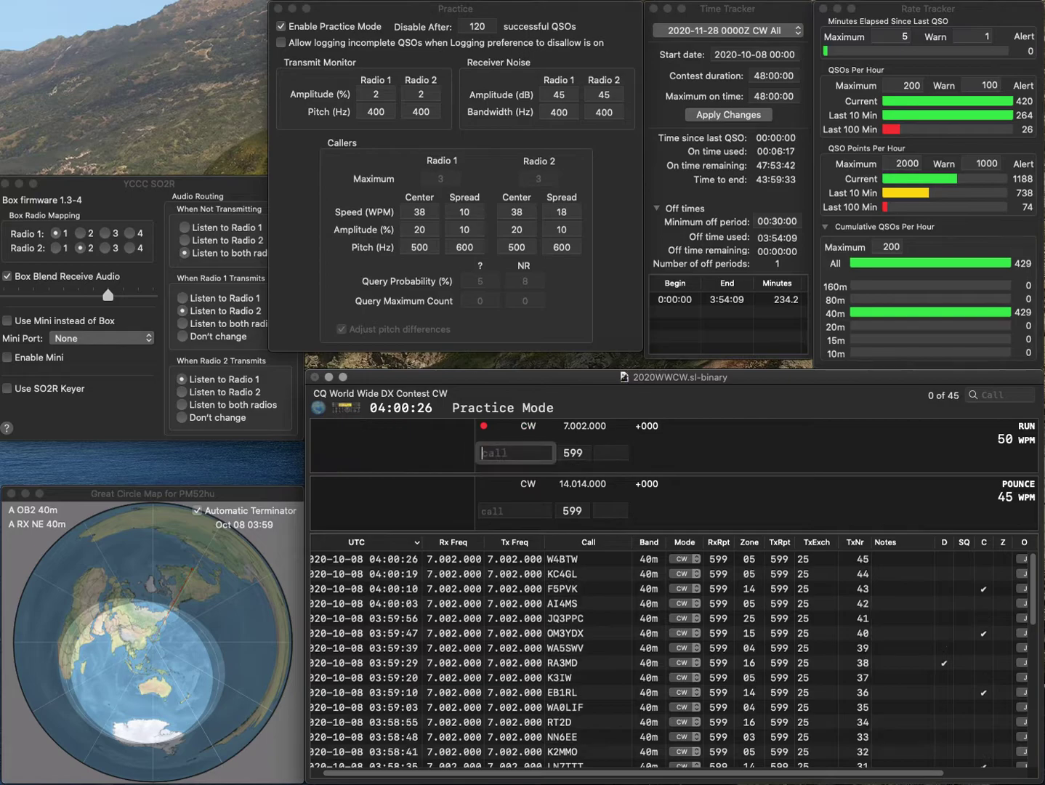
- Log a Radio 1 contact with R7KO, report 599, zone 16
{"action": "type", "text": "R7KO"}
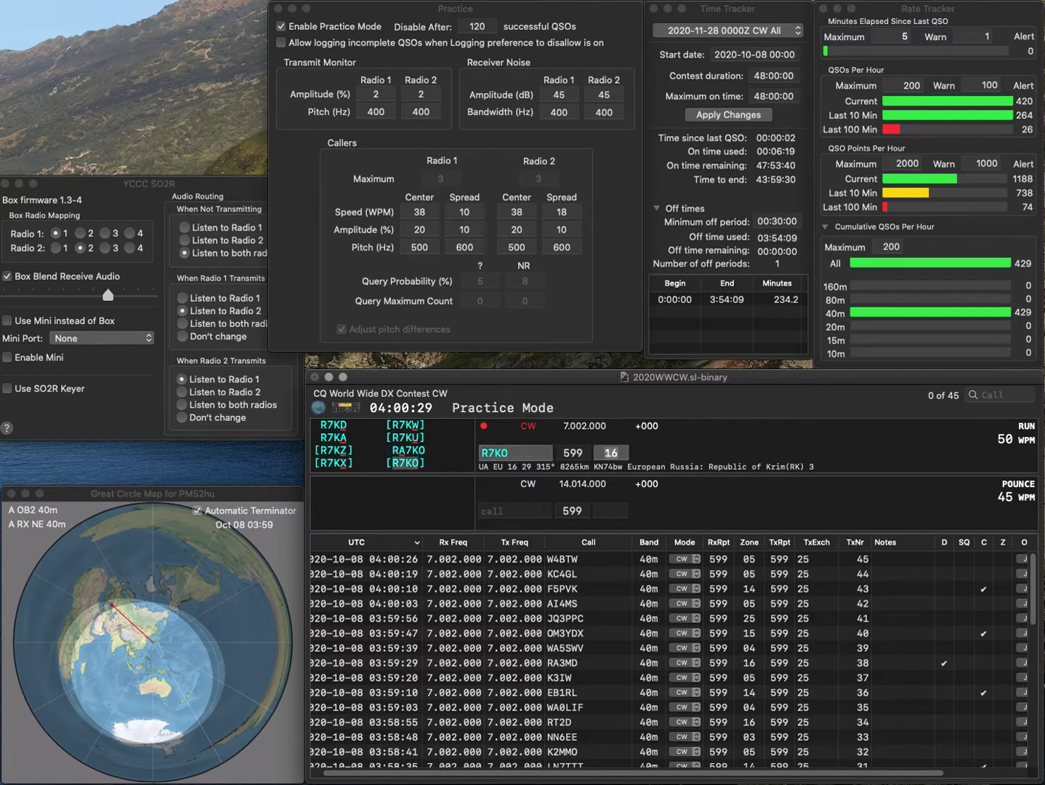
{"action": "key", "text": "Return"}
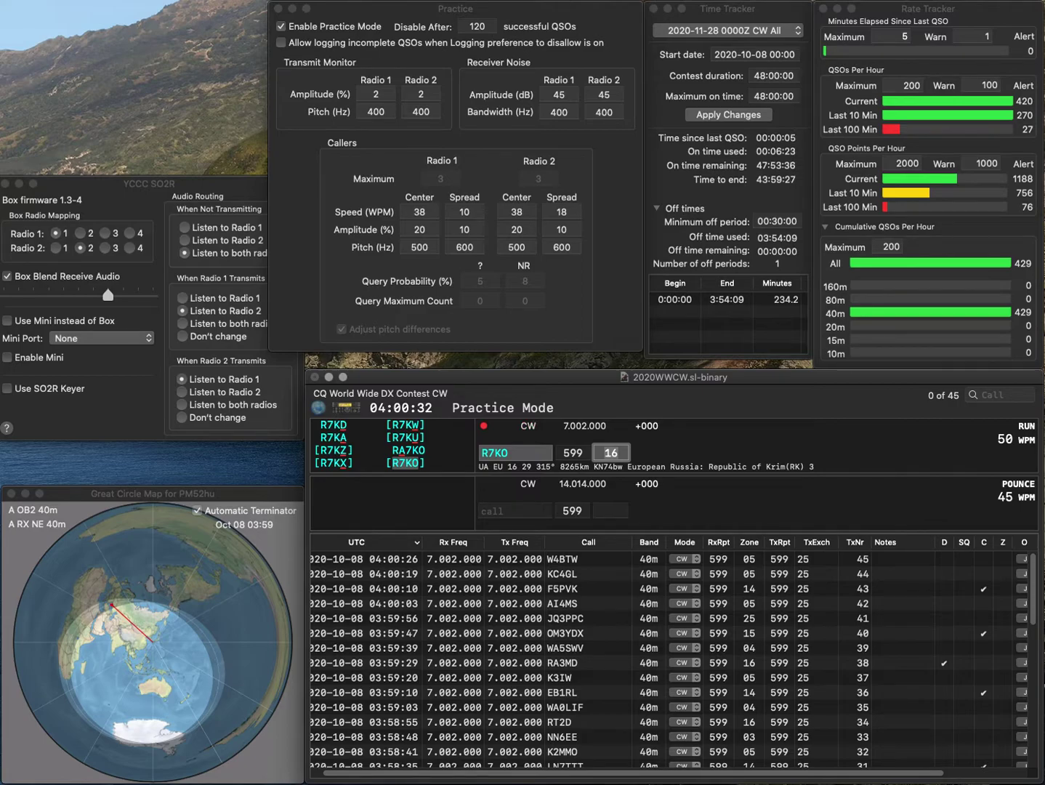
{"action": "key", "text": "Return"}
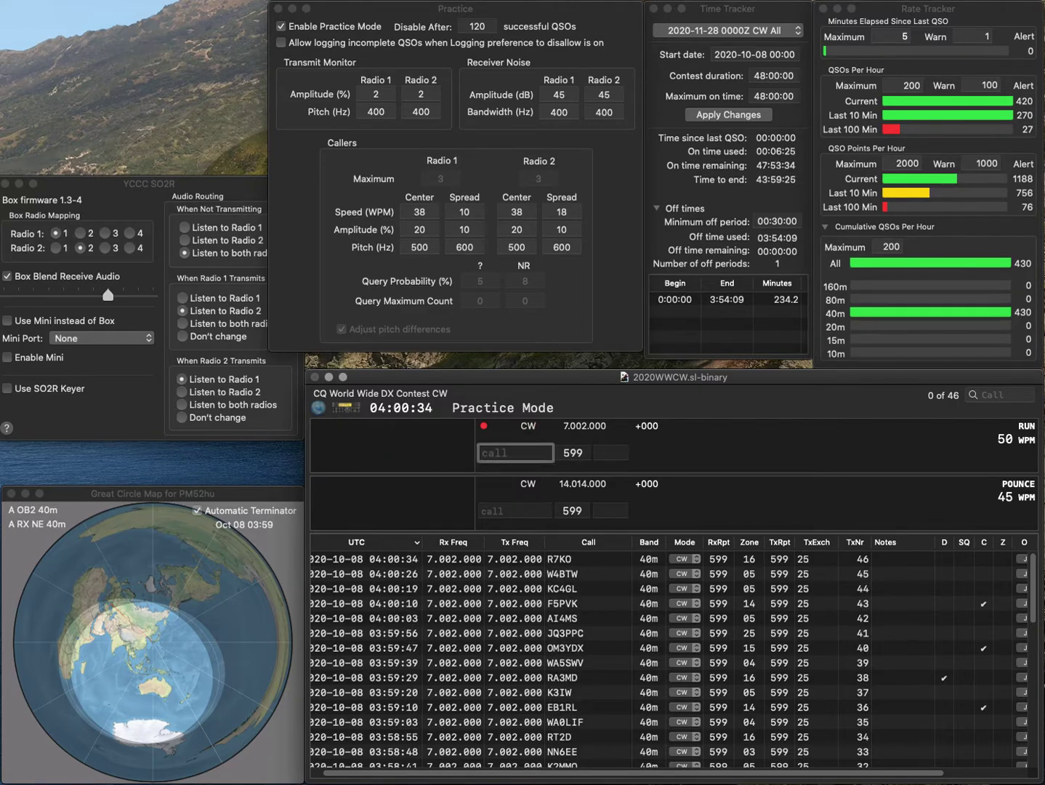
{"action": "type", "text": "IF"}
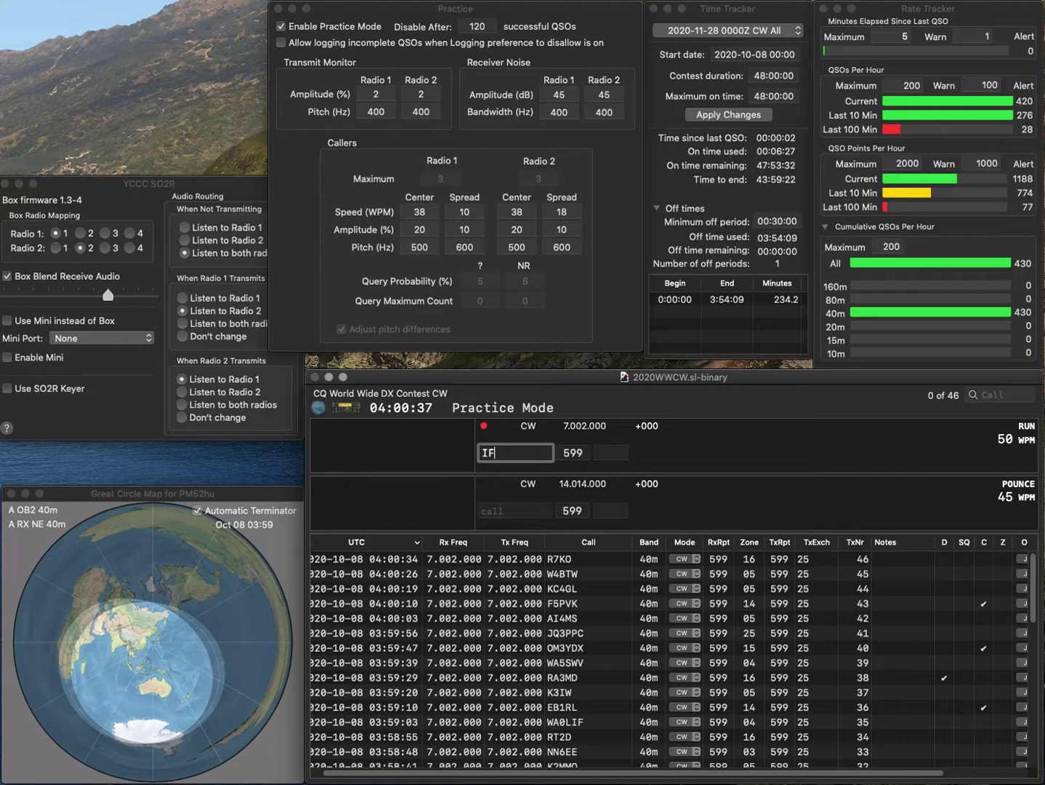
{"action": "type", "text": "XE2"}
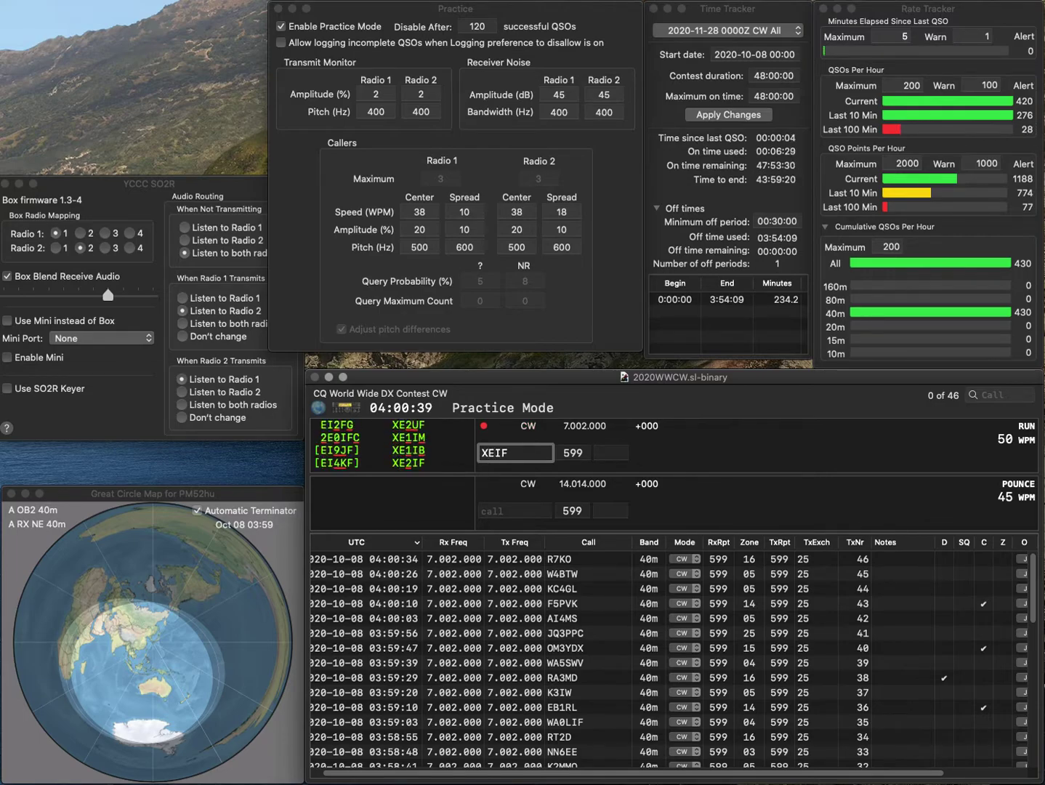
{"action": "key", "text": "space"}
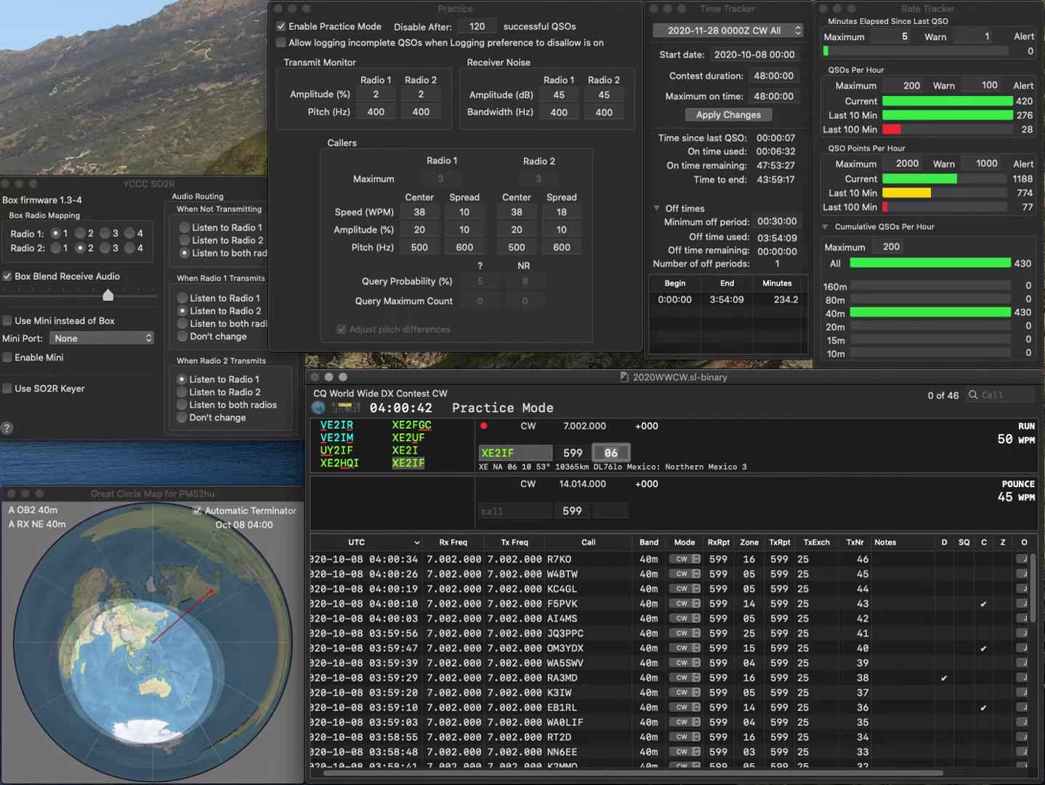
{"action": "key", "text": "Return"}
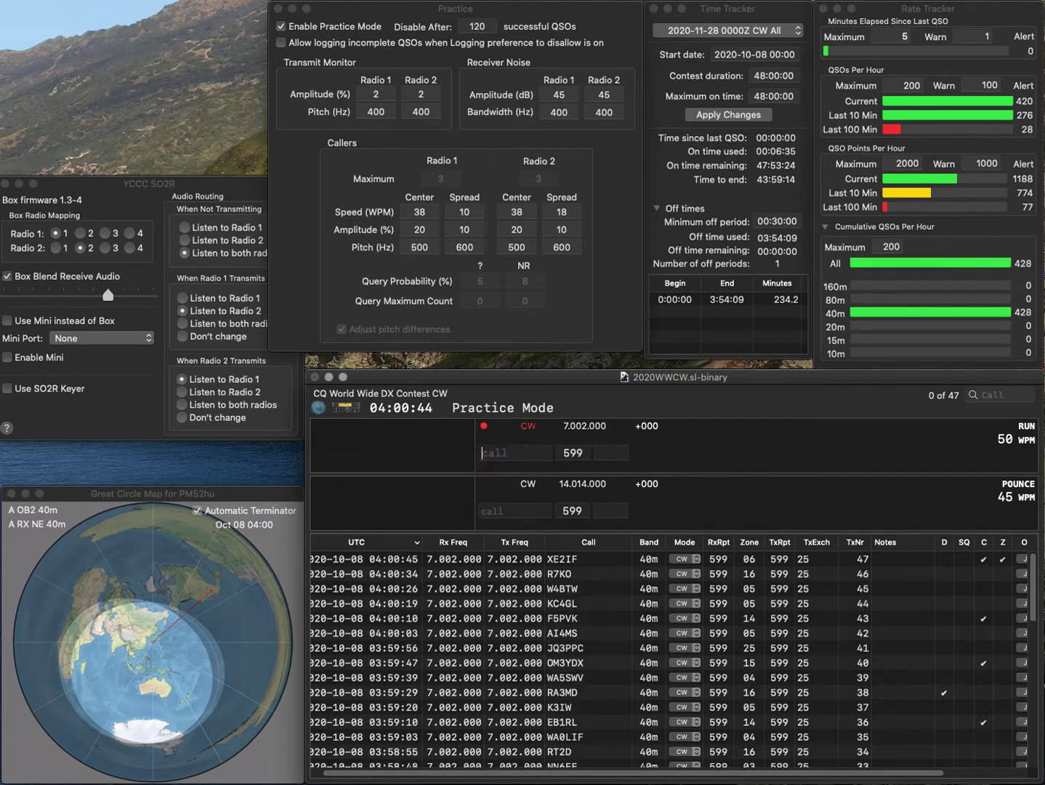
- Log a Radio 1 contact with KE7ZAC, report 599, zone 03
{"action": "type", "text": "E7ZAC"}
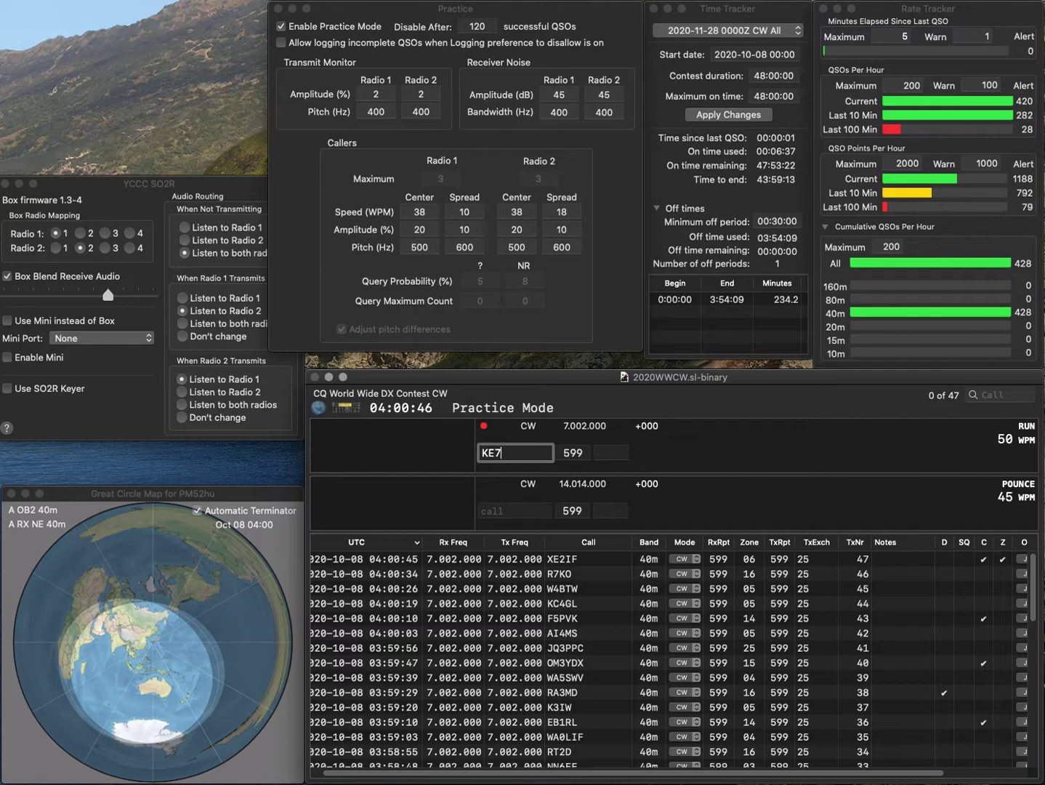
{"action": "key", "text": "Return"}
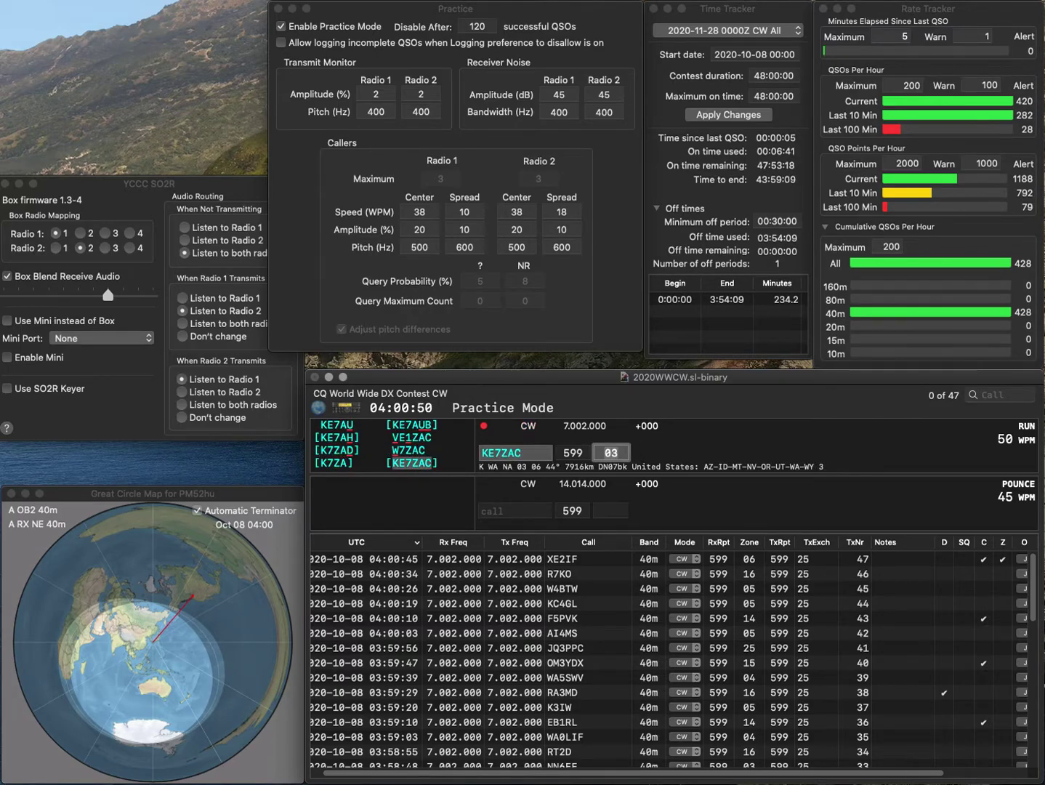
{"action": "key", "text": "Return"}
- Enter OZ2PW on Radio 1, correct the call to OZ2PJ, and log the contact with report 599, zone 14
{"action": "type", "text": "OZ2PW"}
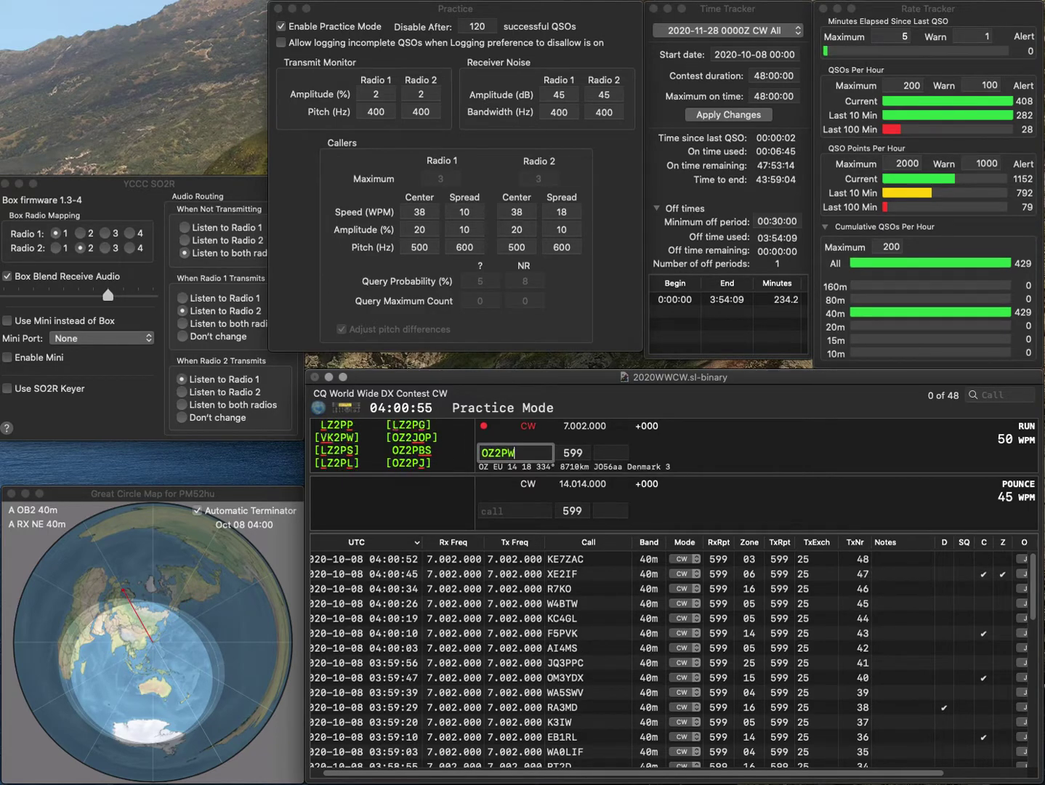
{"action": "key", "text": "BackSpace"}
{"action": "type", "text": "J"}
{"action": "key", "text": "Return"}
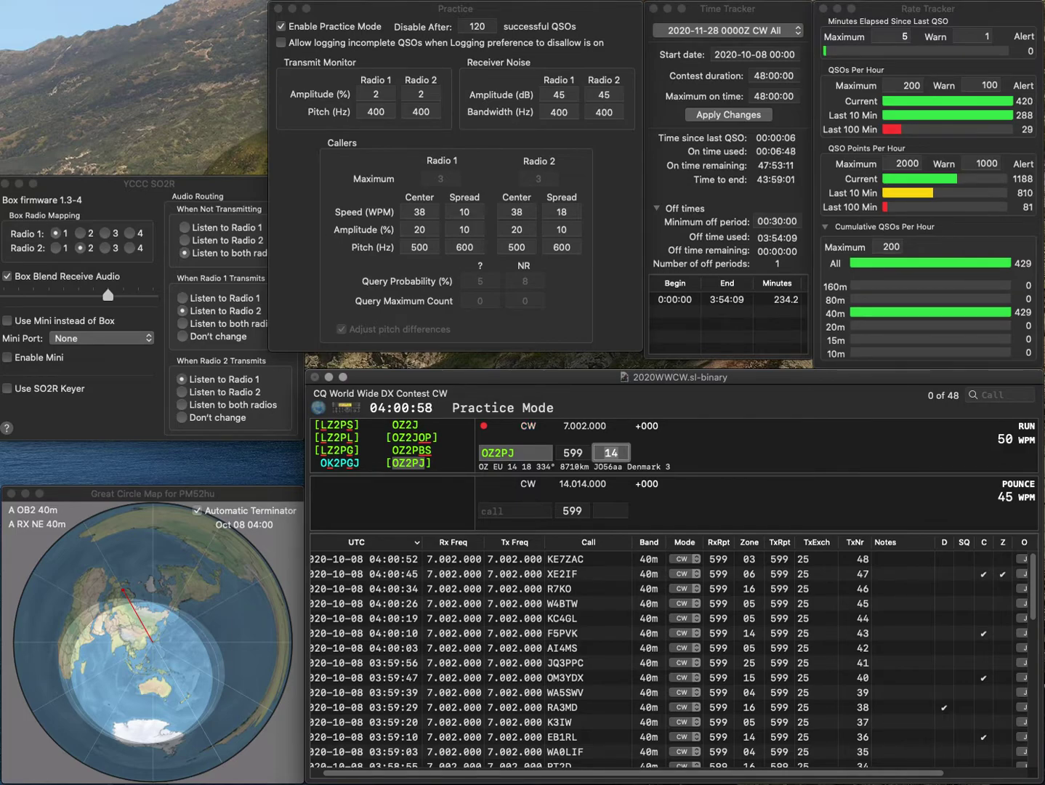
{"action": "key", "text": "Return"}
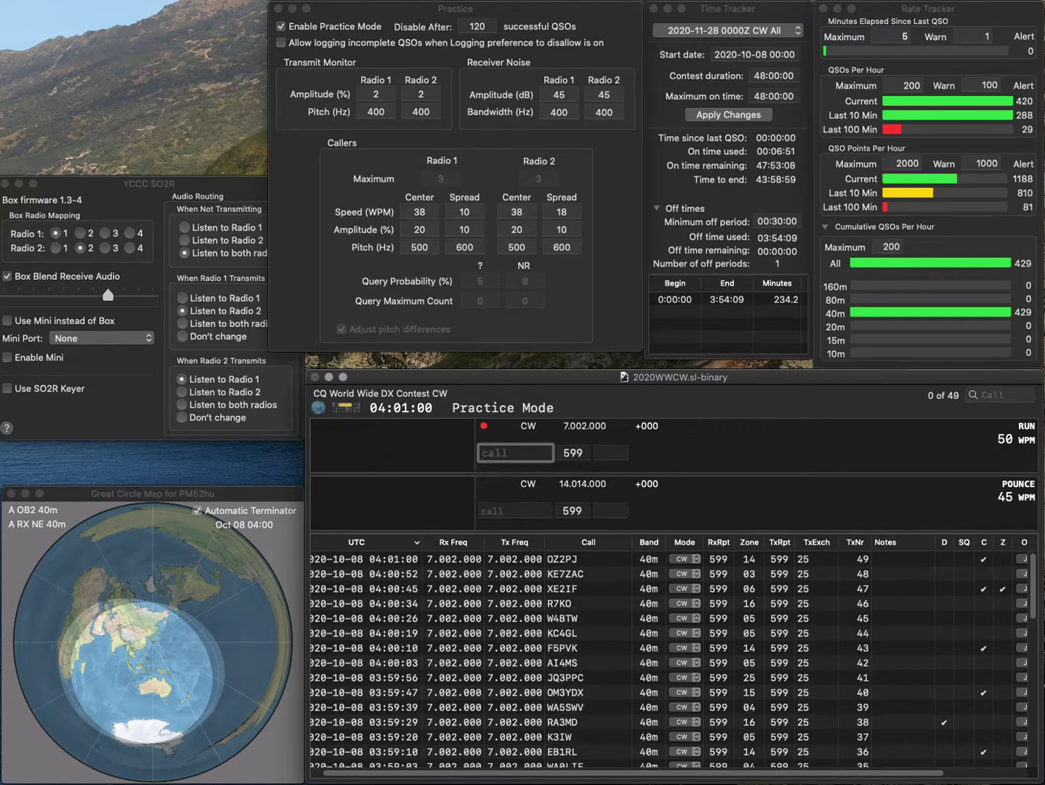
{"action": "type", "text": "W9DU"}
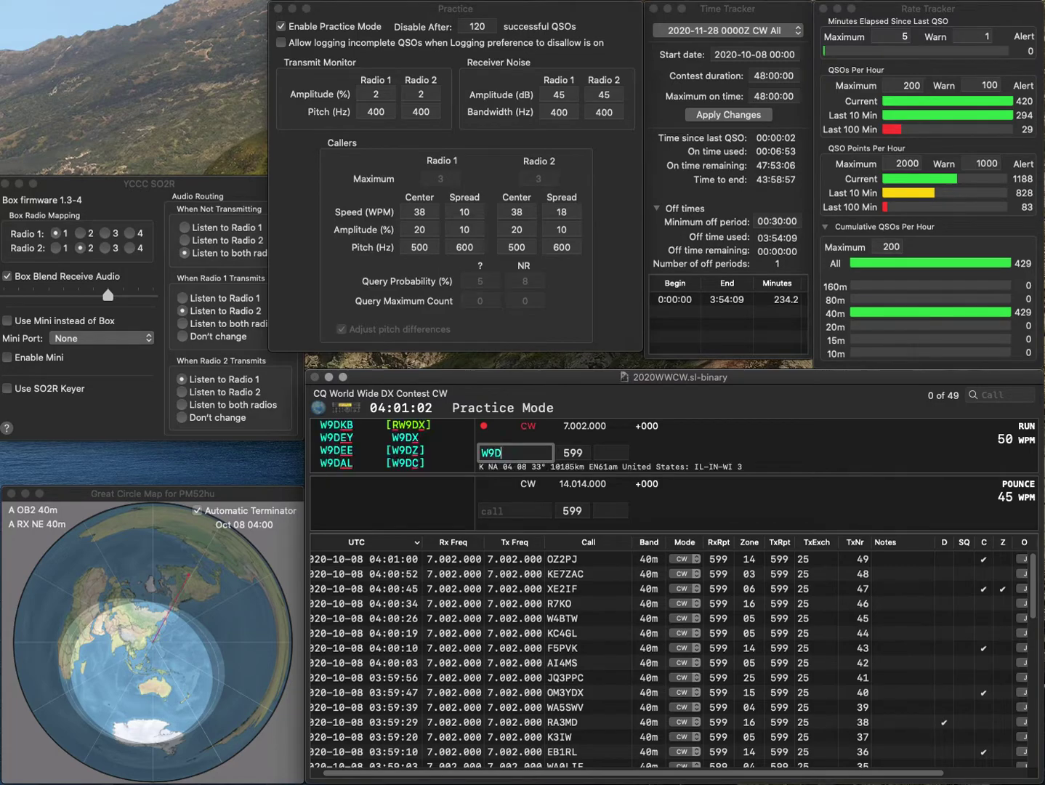
{"action": "key", "text": "BackSpace"}
{"action": "key", "text": "BackSpace"}
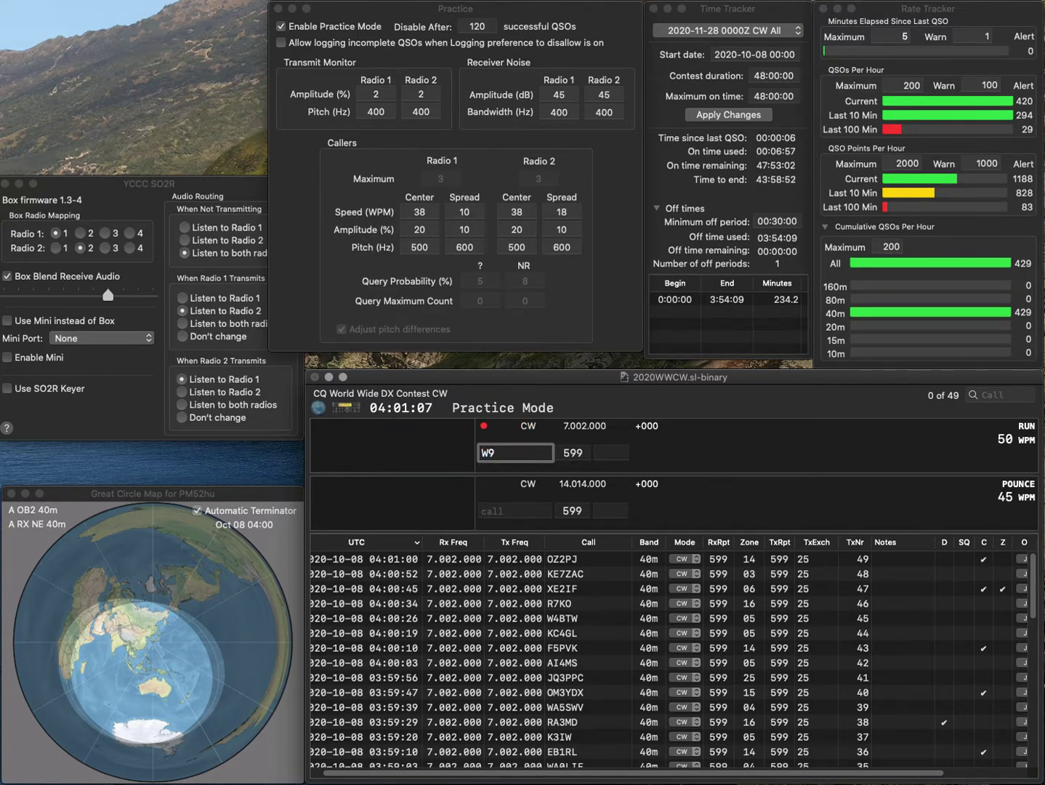
{"action": "type", "text": "BV"}
{"action": "key", "text": "Return"}
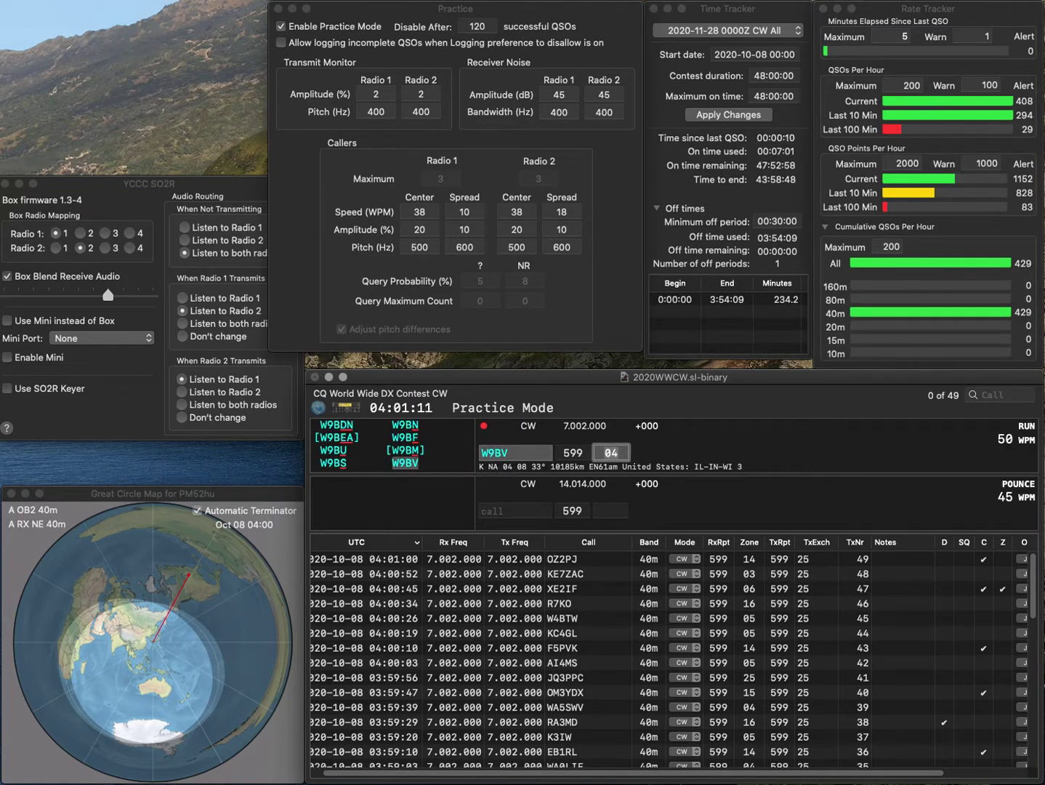
{"action": "key", "text": "Return"}
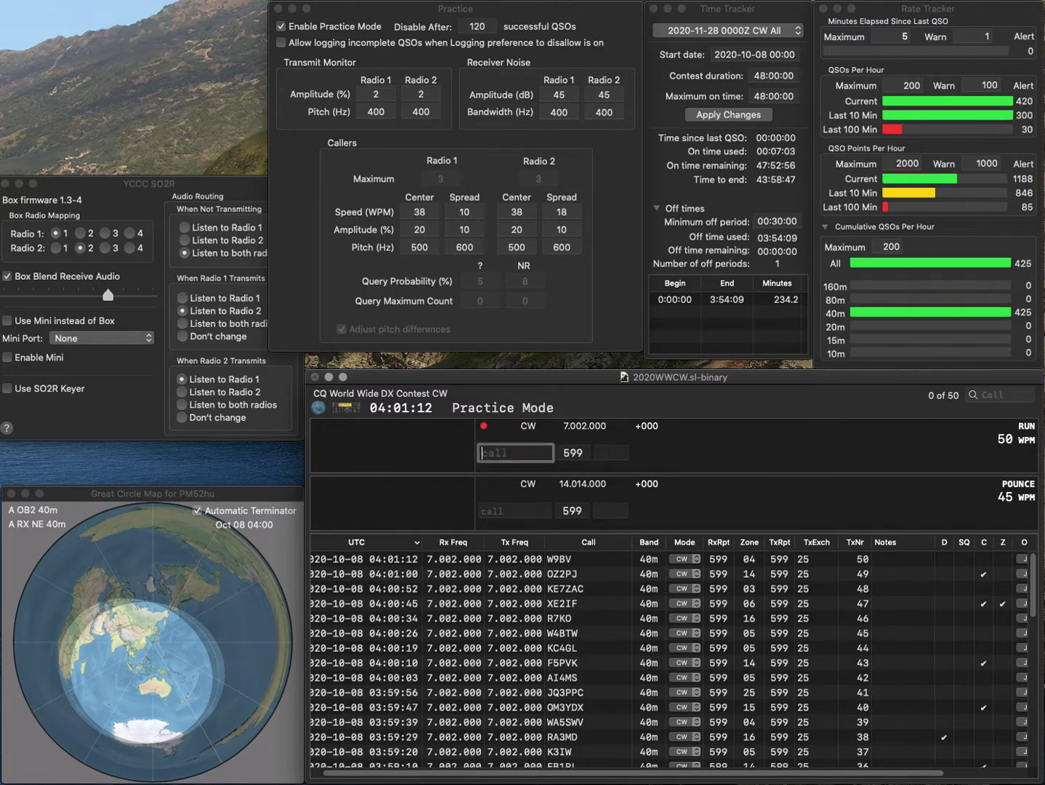
{"action": "type", "text": "OH6AC"}
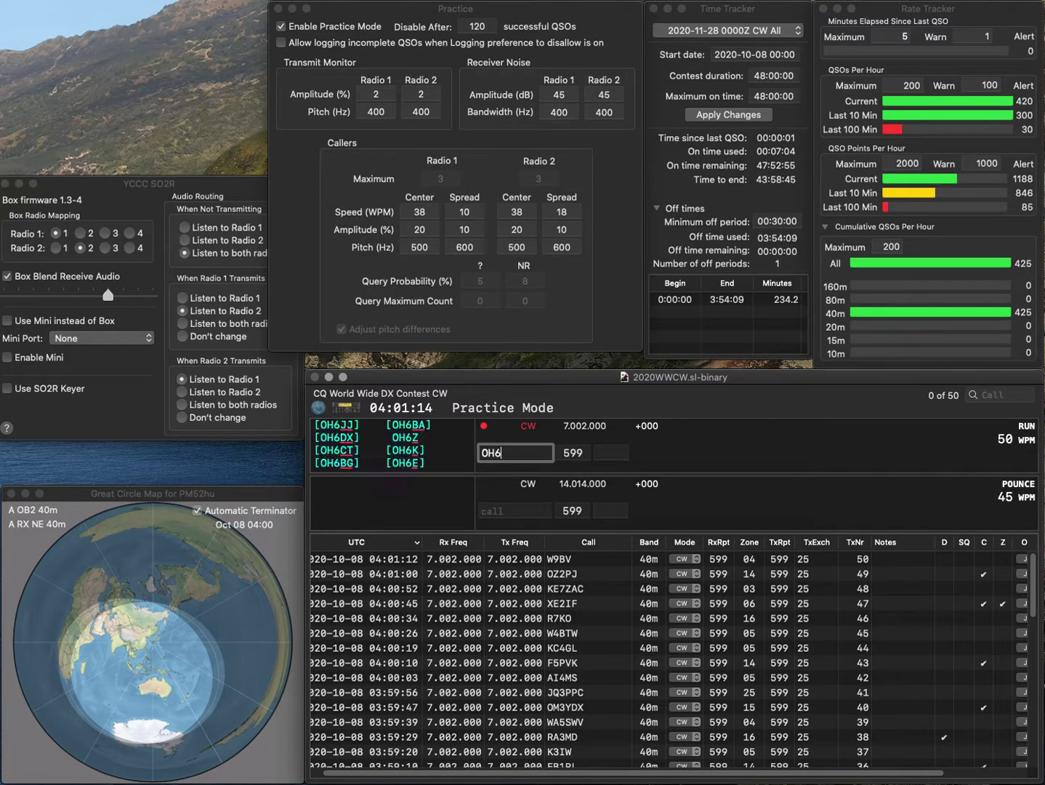
{"action": "key", "text": "space"}
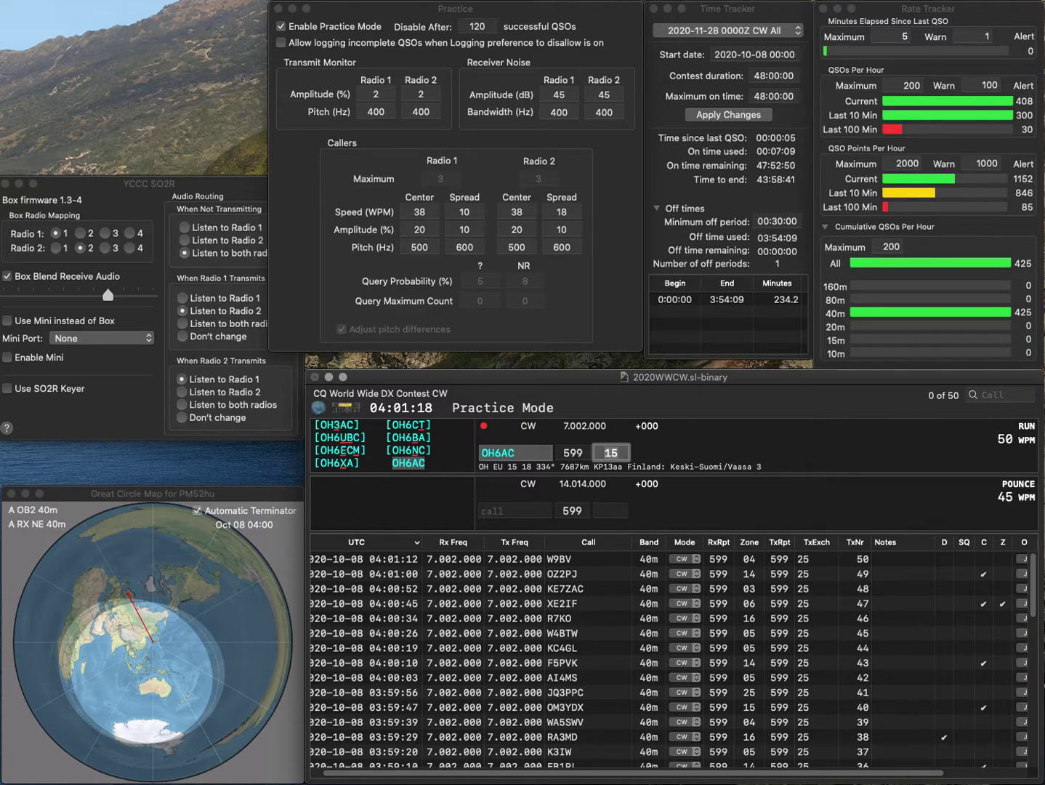
{"action": "key", "text": "Return"}
- Log a Radio 1 contact with G4KFT, report 599, zone 14
{"action": "type", "text": "G4KFT"}
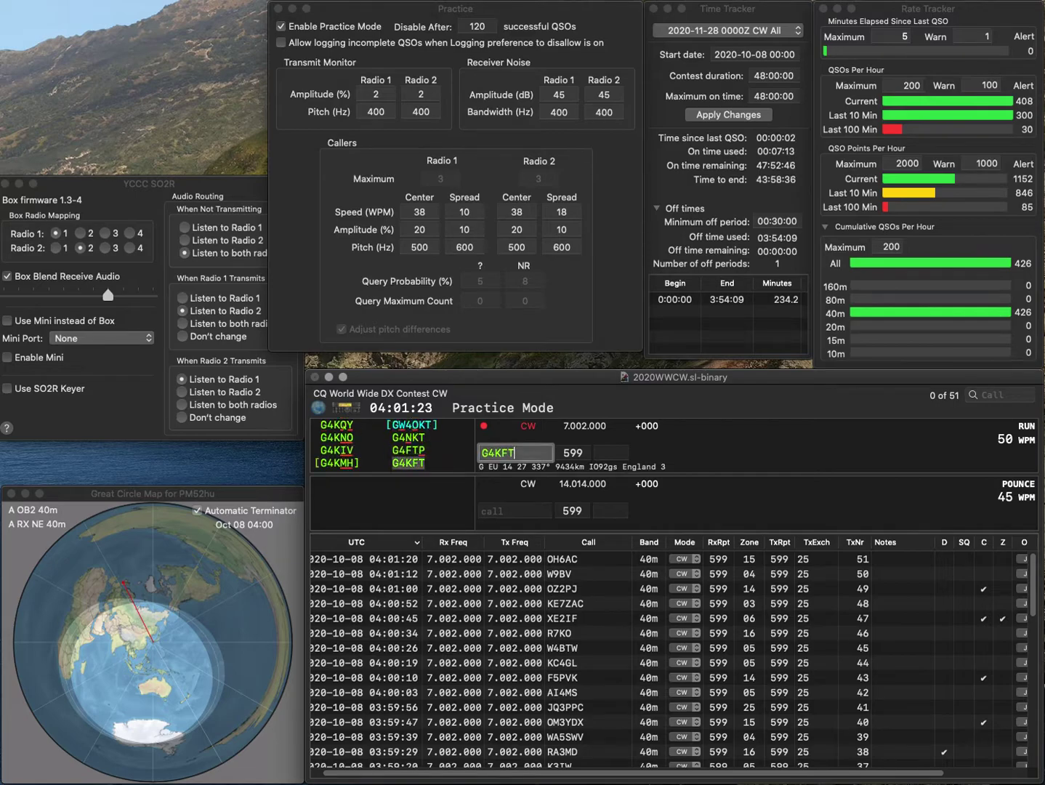
{"action": "key", "text": "space"}
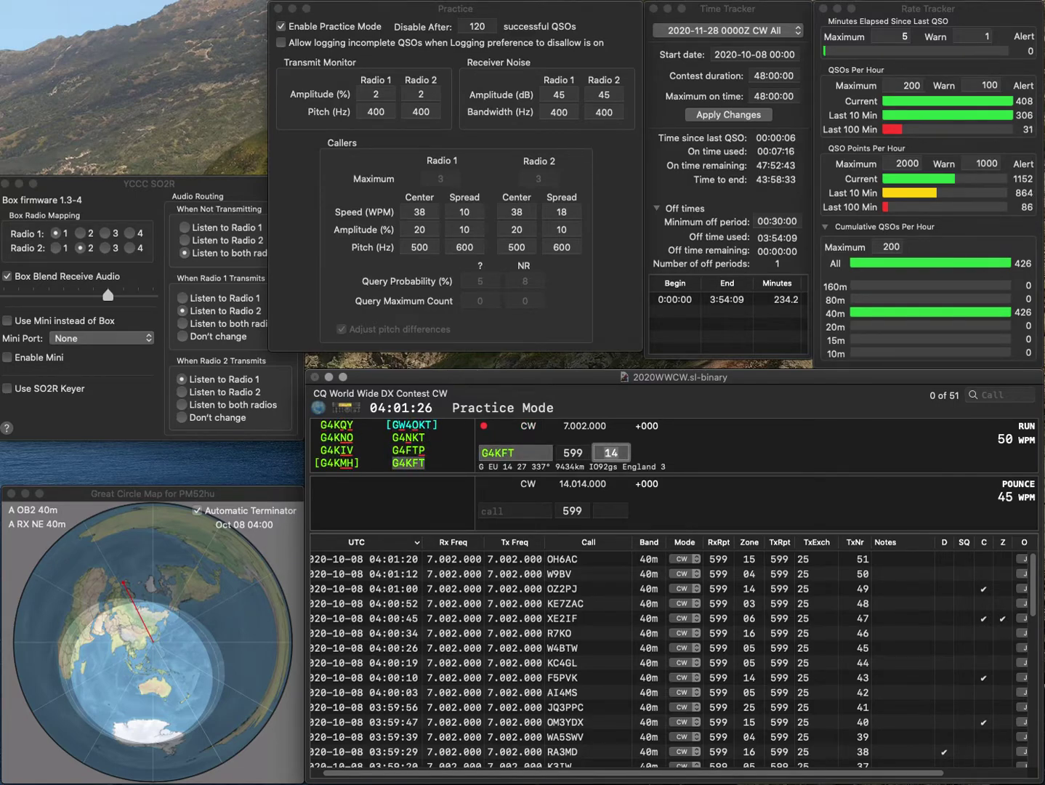
{"action": "key", "text": "Return"}
- Log a Radio 1 contact with JH1AJT, report 599, zone 25
{"action": "type", "text": "JH1"}
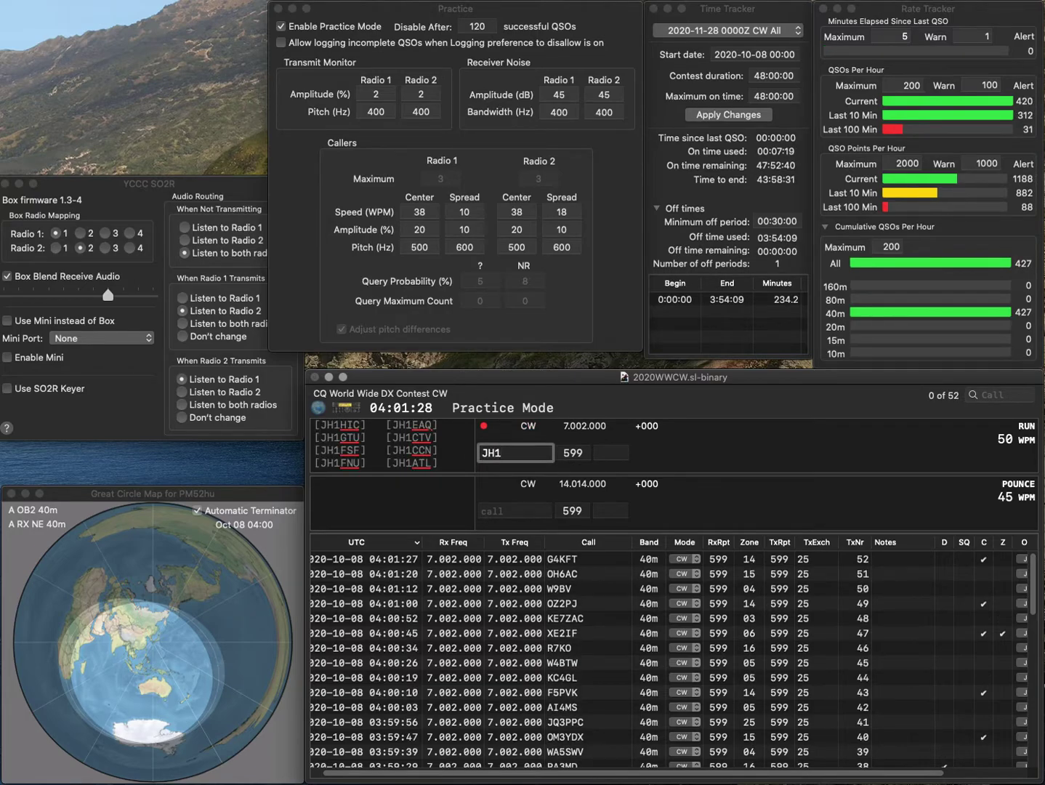
{"action": "type", "text": "AJT"}
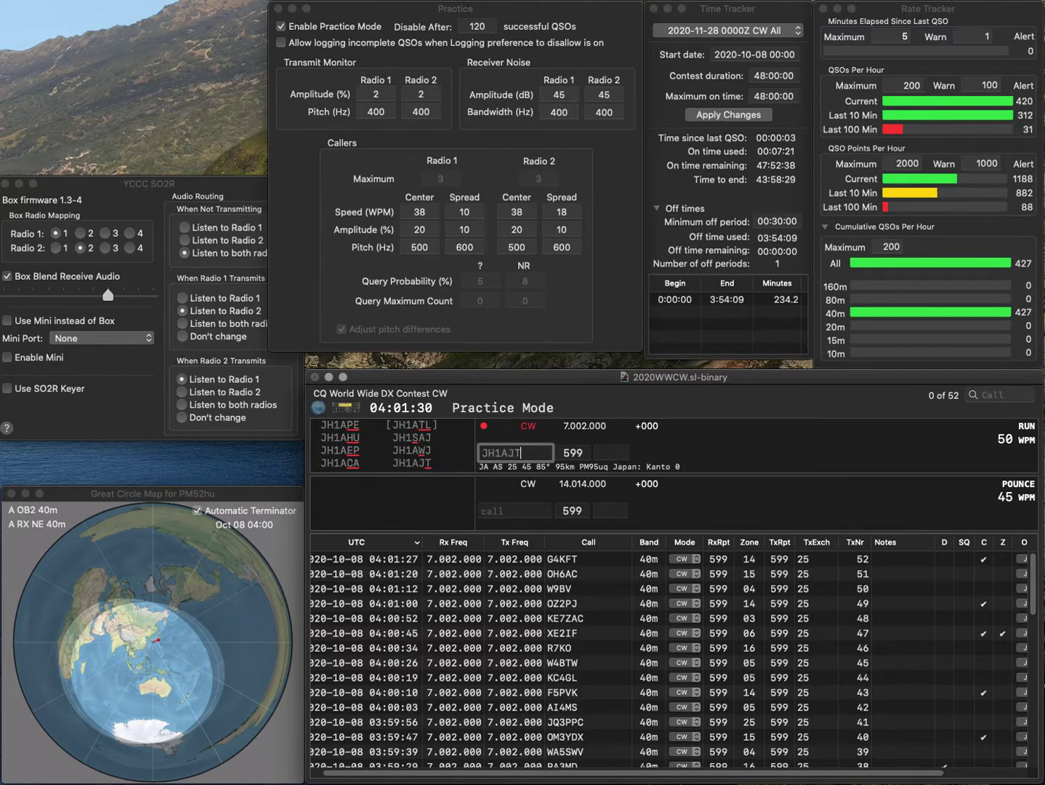
{"action": "key", "text": "Return"}
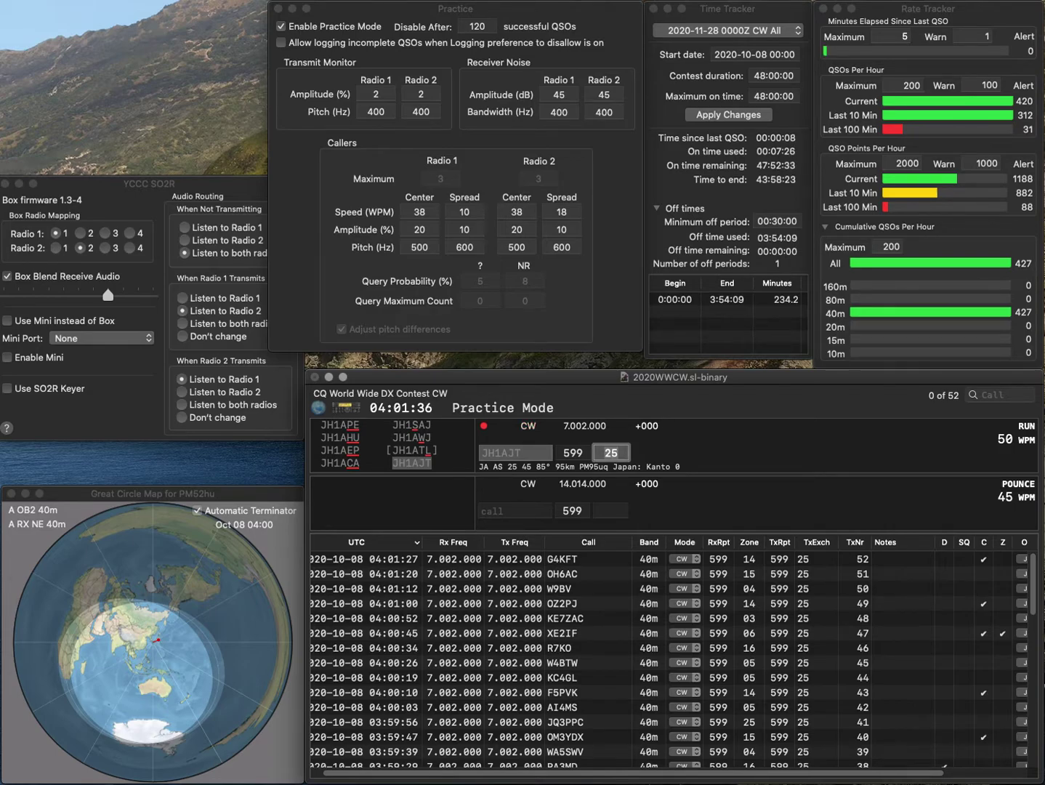
{"action": "key", "text": "Return"}
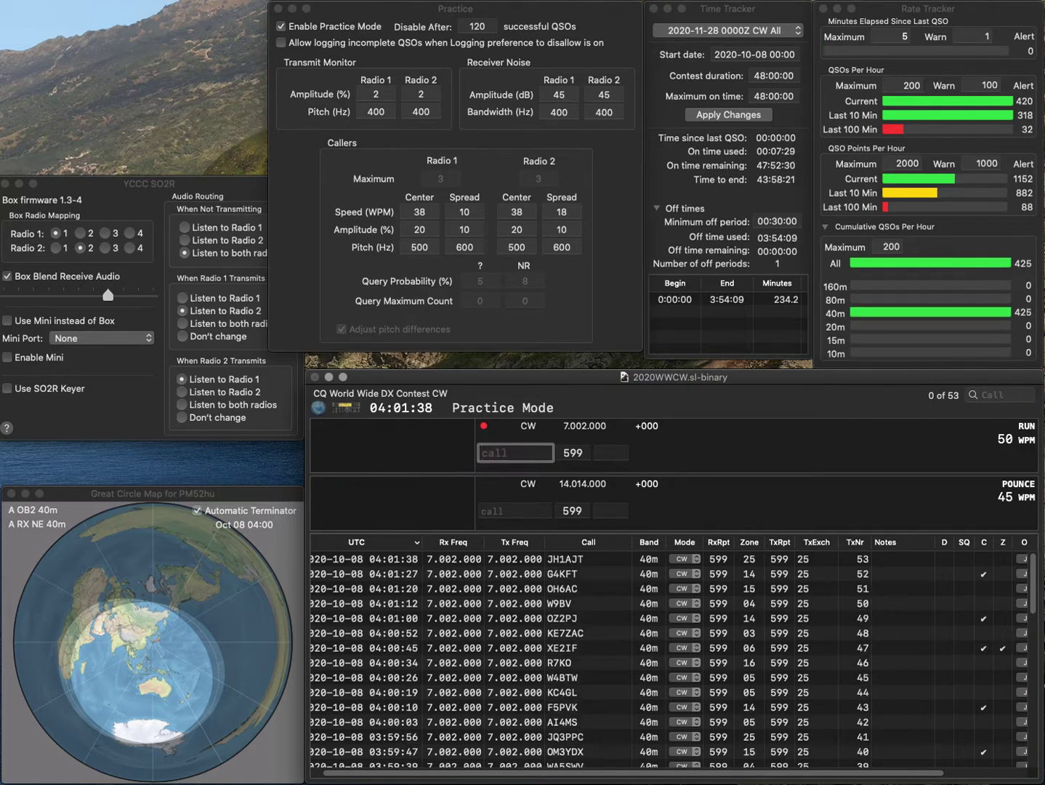
- Log a Radio 1 contact with M0AFZ, report 599, zone 14
{"action": "type", "text": "M0AFZ"}
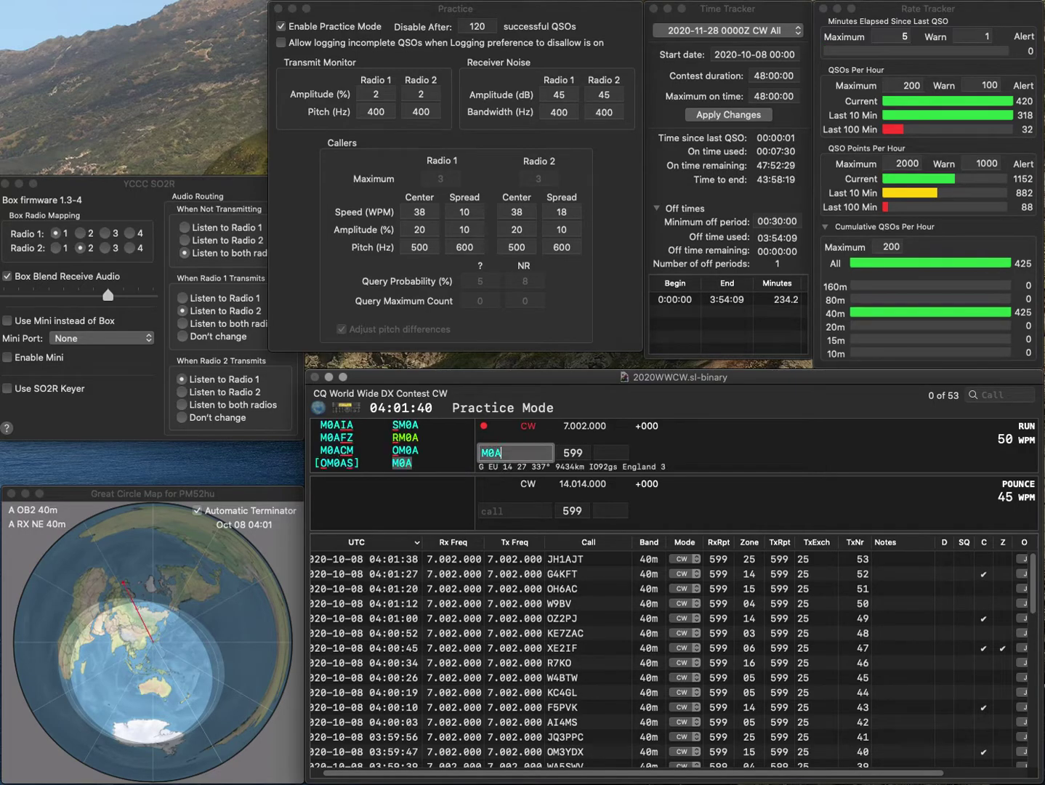
{"action": "key", "text": "Return"}
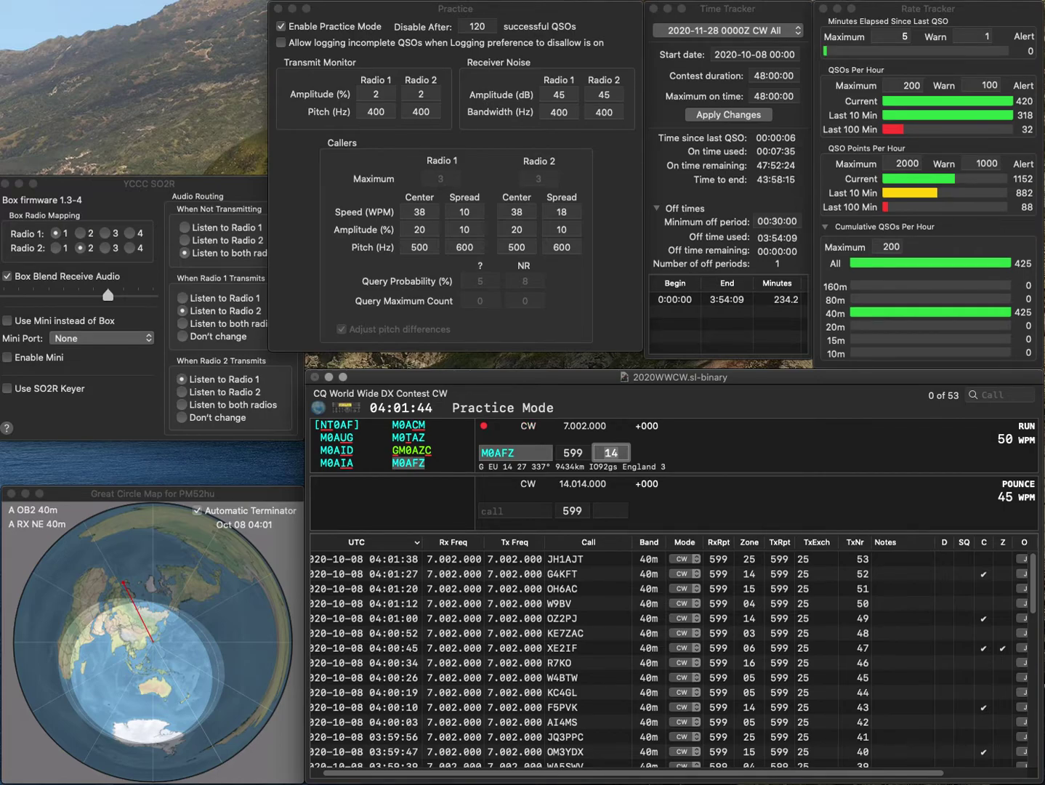
{"action": "key", "text": "Return"}
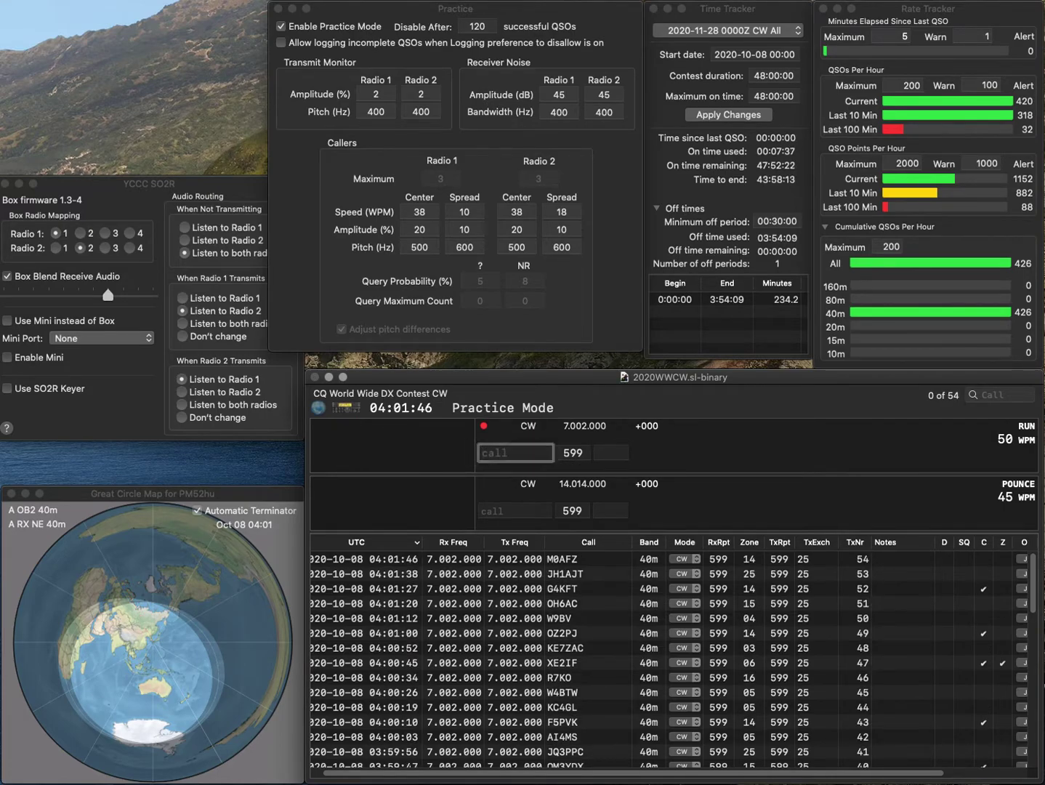
{"action": "type", "text": "G0"}
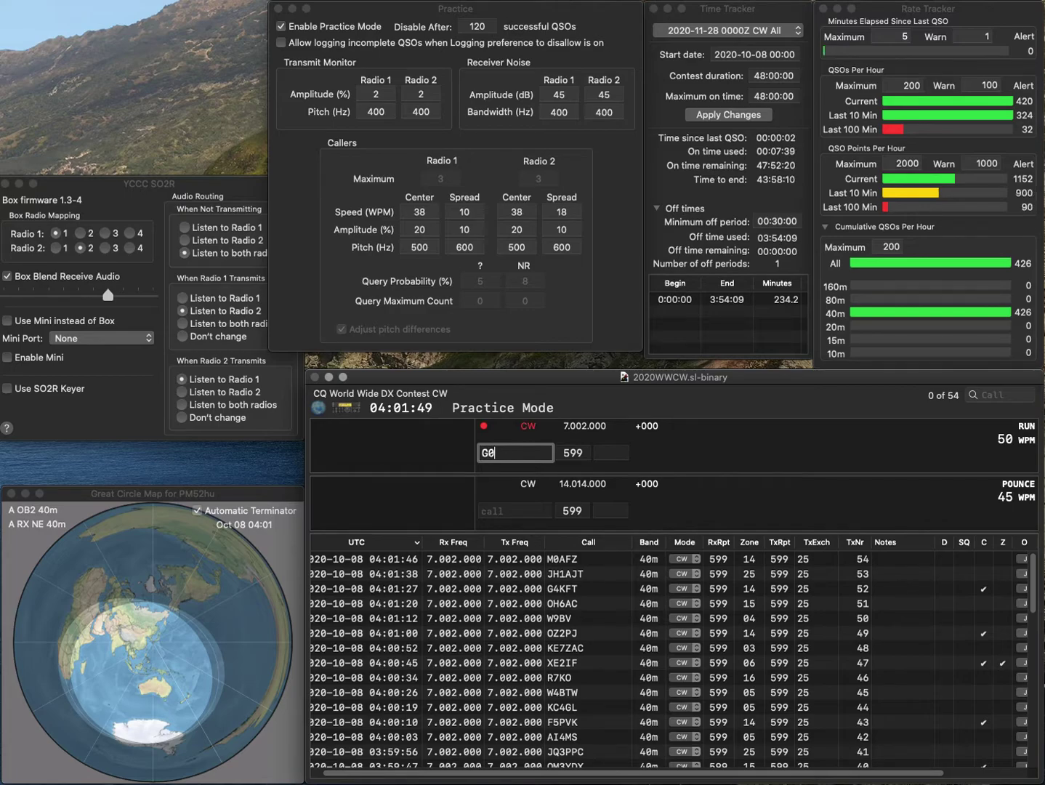
{"action": "type", "text": "KYA"}
{"action": "key", "text": "space"}
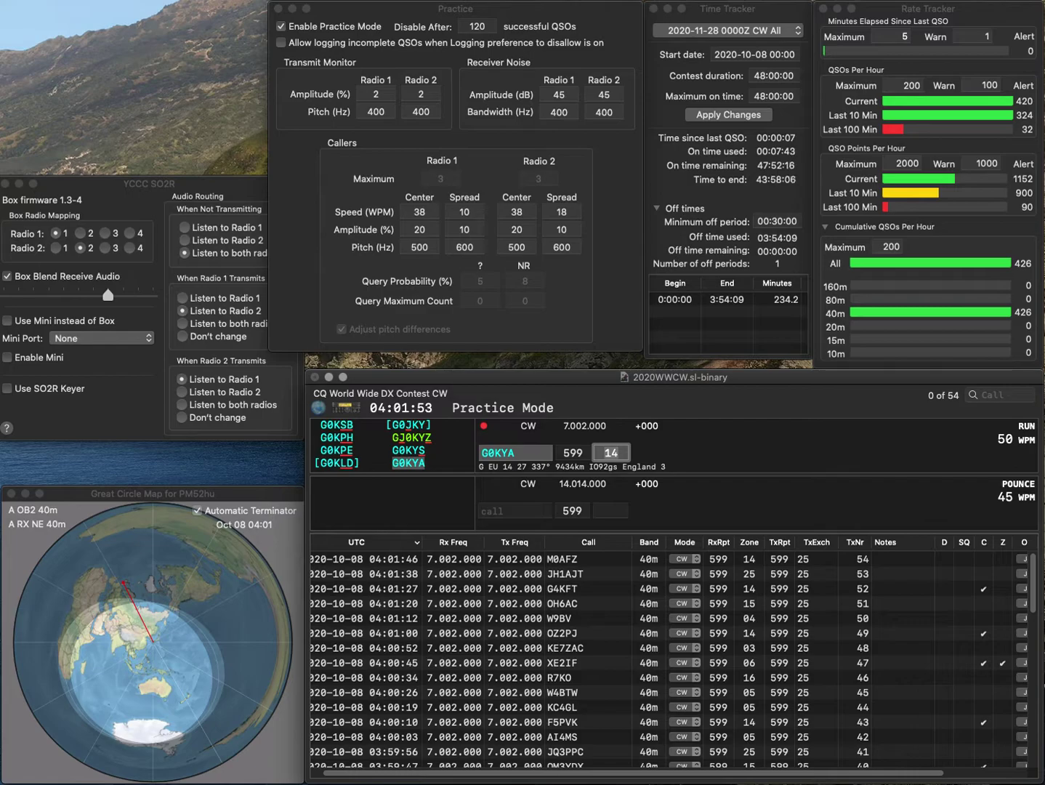
{"action": "key", "text": "Return"}
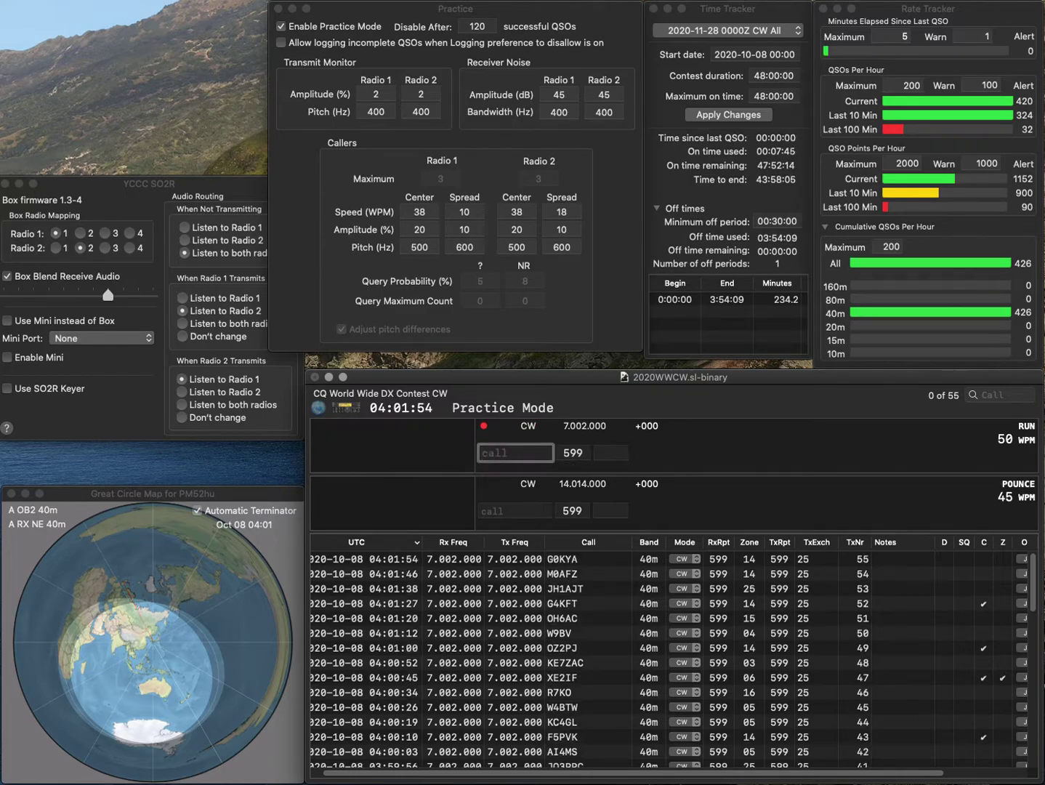
- Enter JG1UDW on Radio 1, correct the call to JG1UKW, and log the contact with report 599, zone 25
{"action": "type", "text": "JG1"}
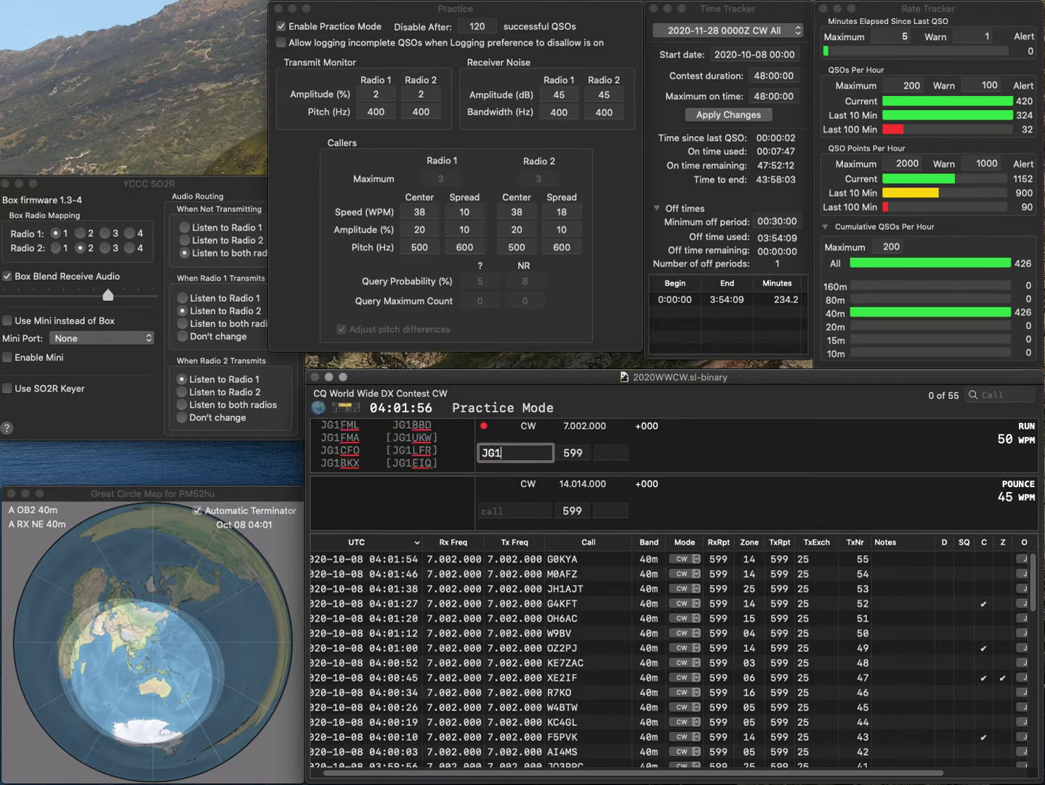
{"action": "type", "text": "UDW"}
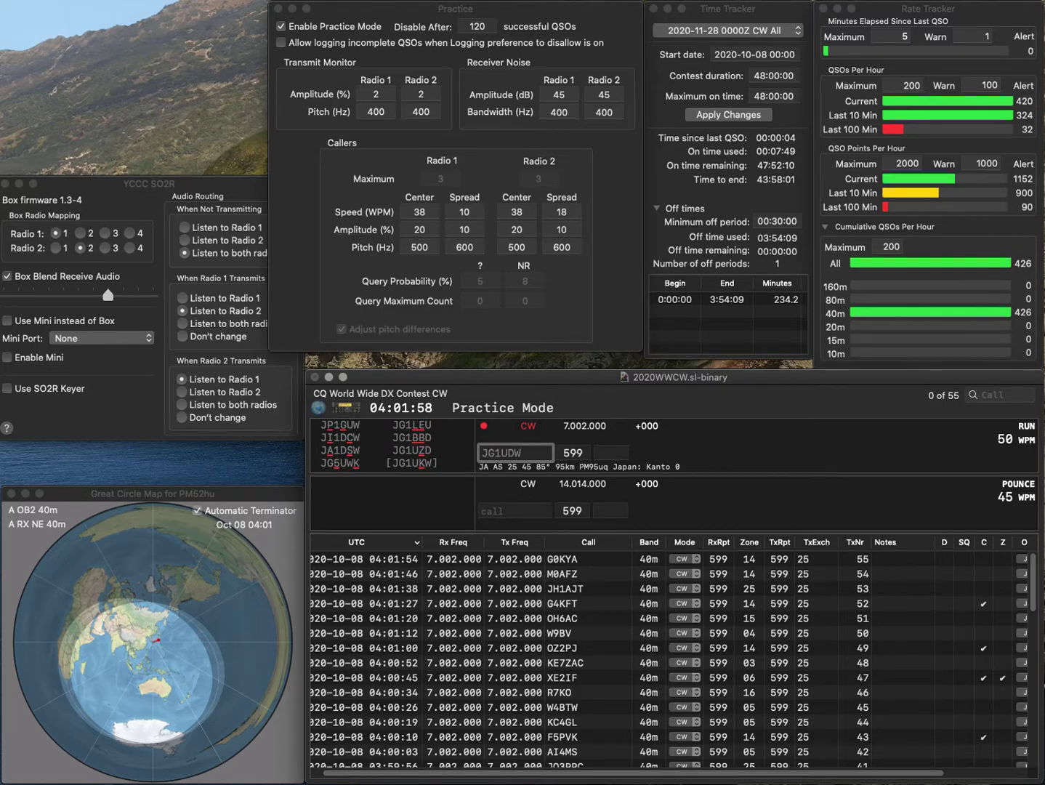
{"action": "key", "text": "Down"}
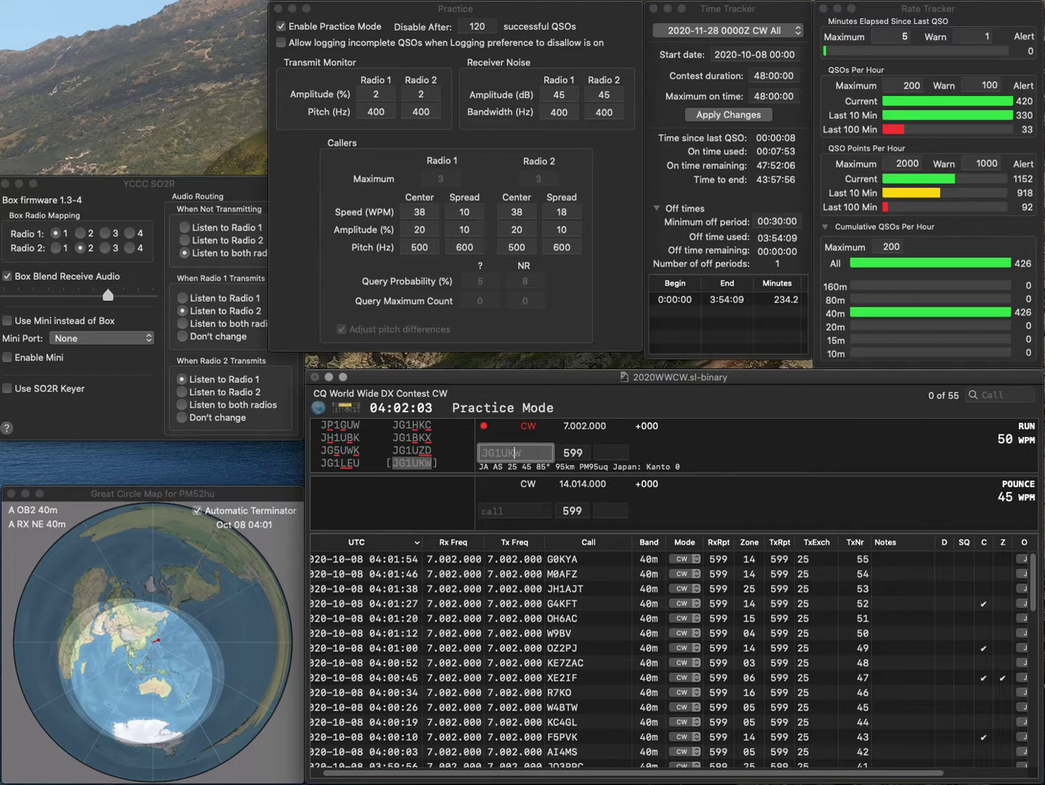
{"action": "key", "text": "Tab"}
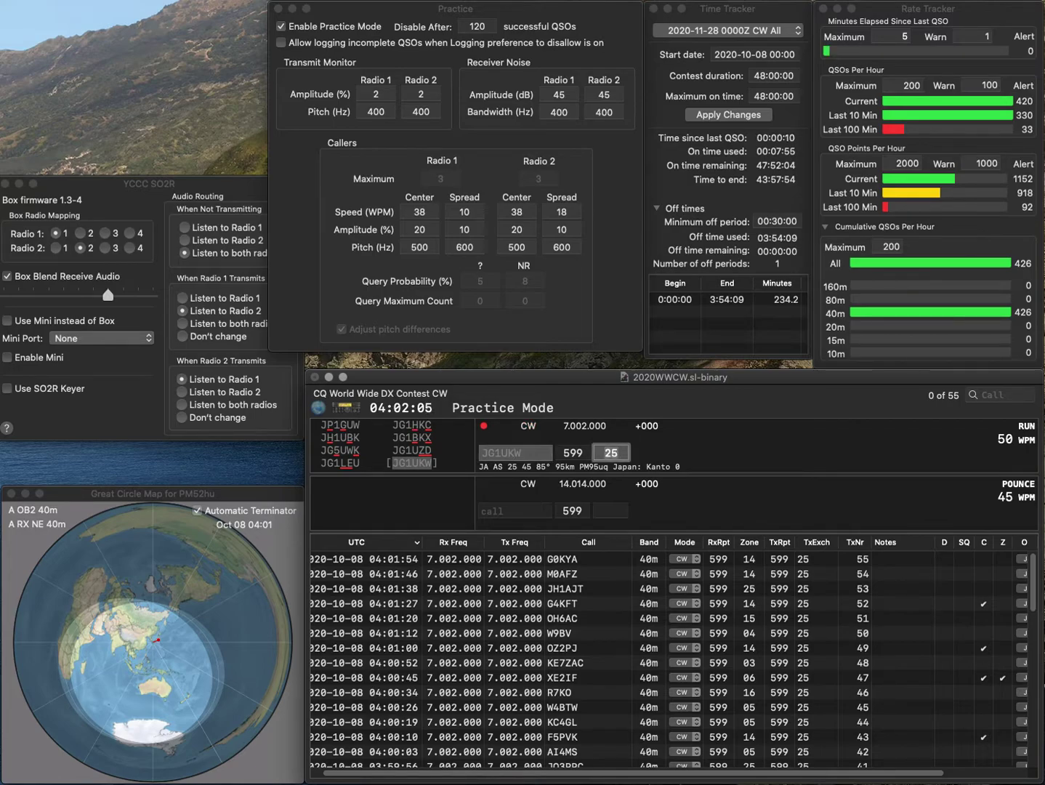
{"action": "key", "text": "Return"}
{"action": "type", "text": "SQ9I"}
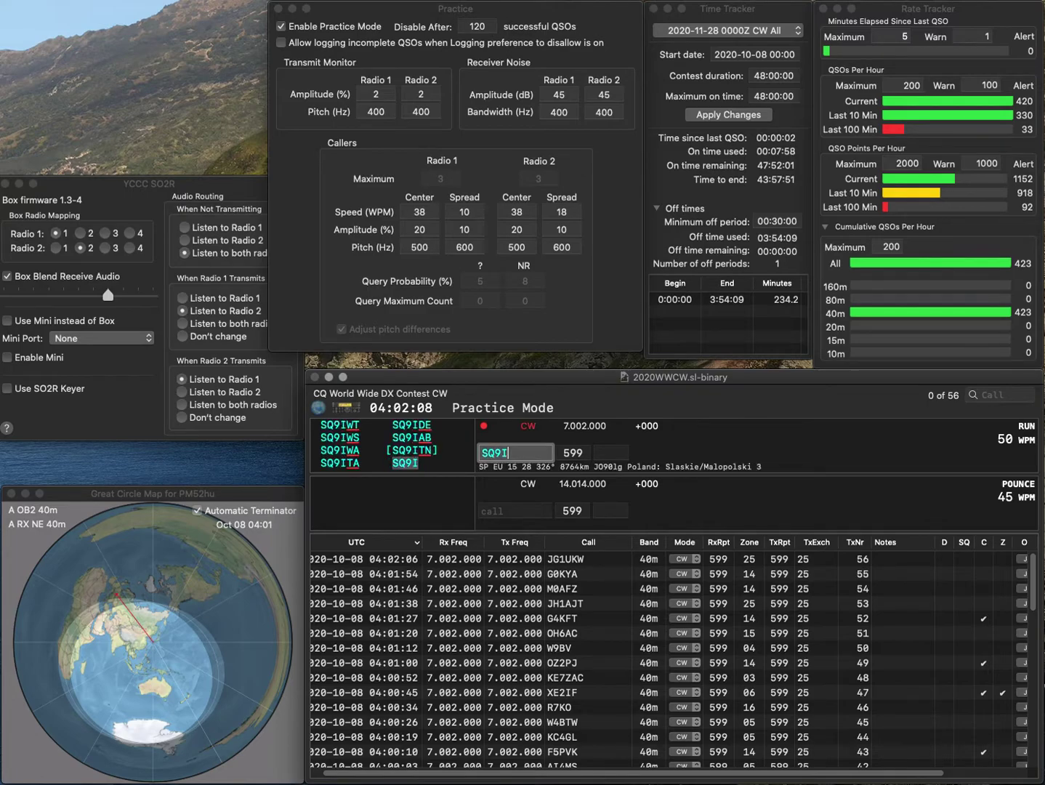
{"action": "type", "text": "WT"}
{"action": "key", "text": "Tab"}
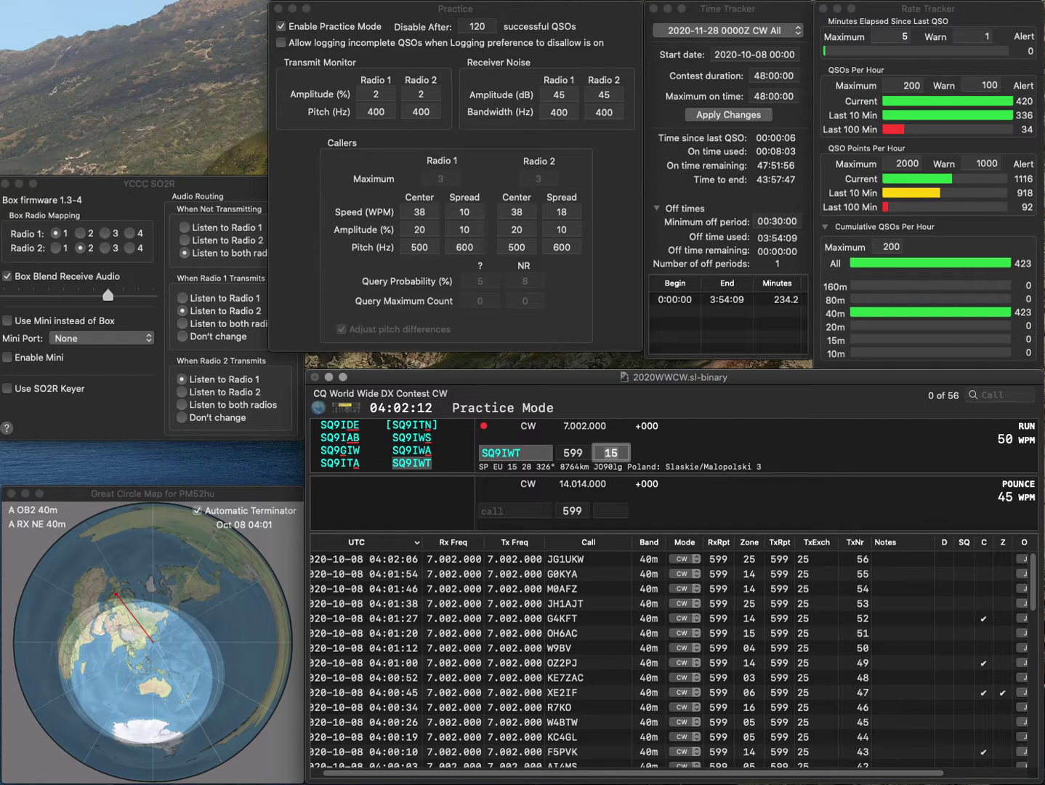
{"action": "key", "text": "Return"}
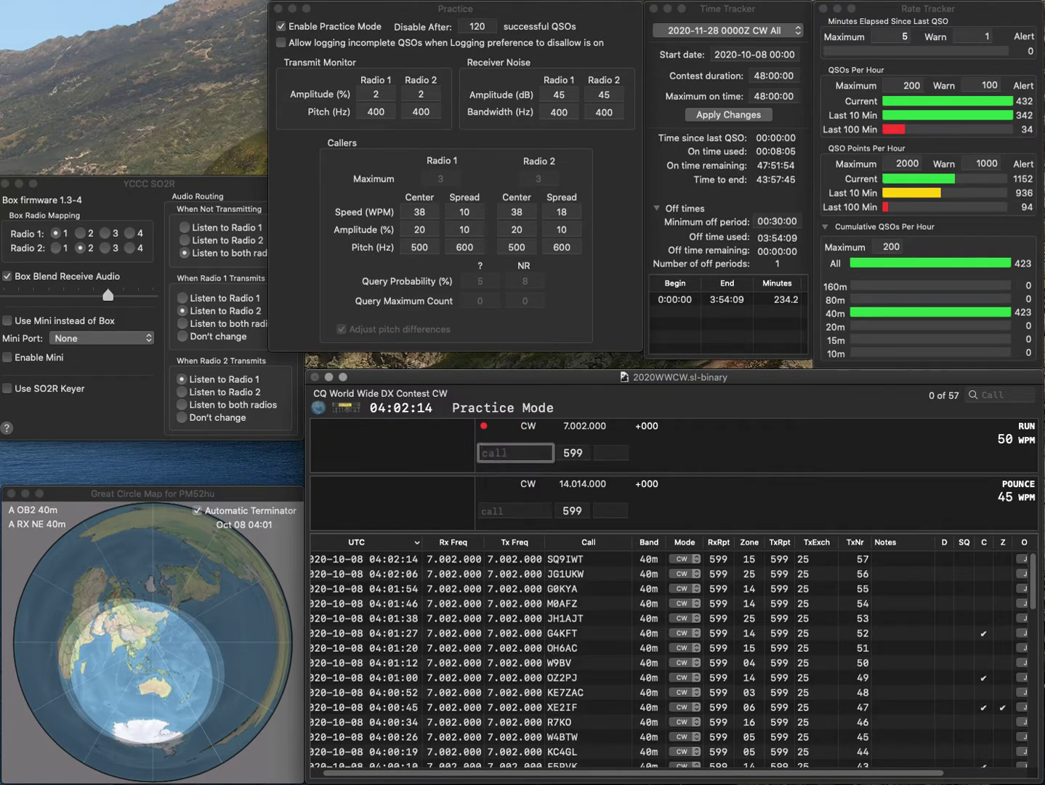
{"action": "type", "text": "N9GH"}
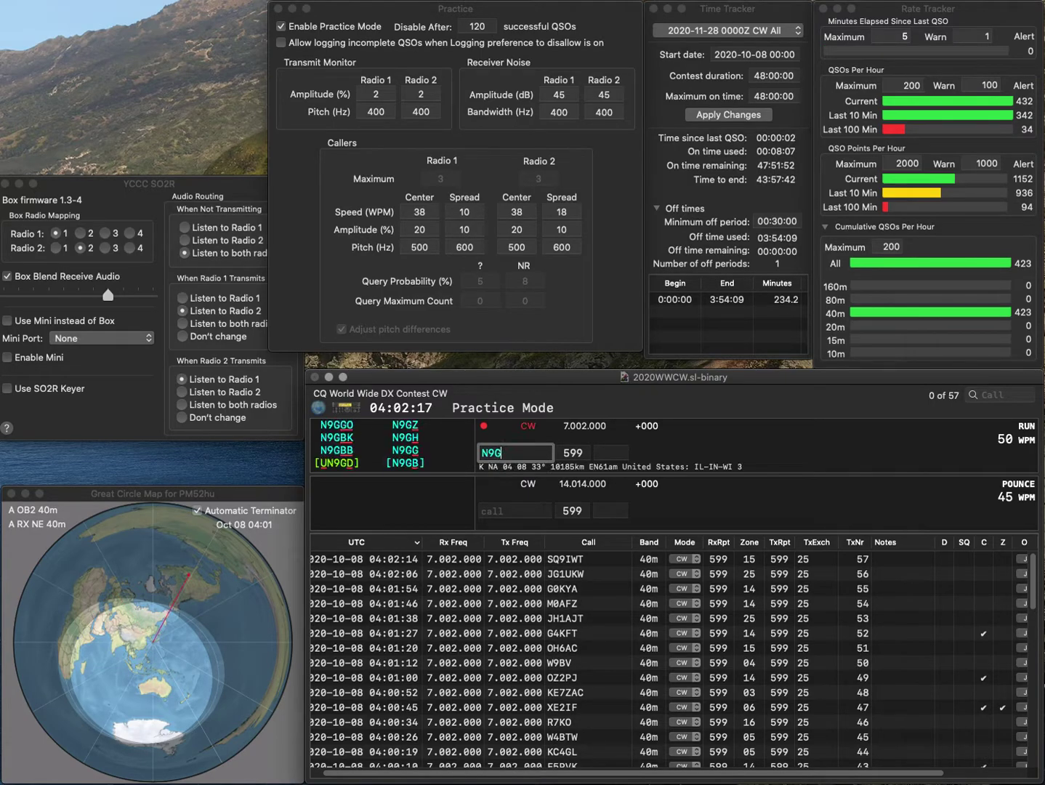
{"action": "key", "text": "Return"}
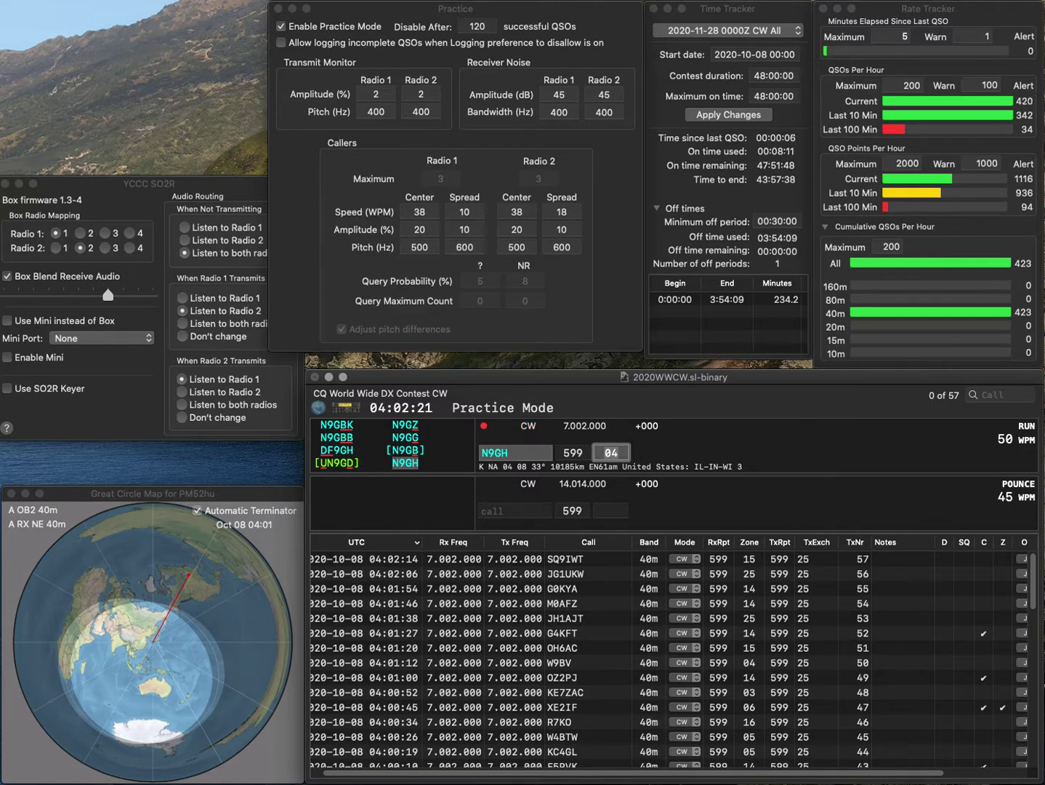
{"action": "key", "text": "Return"}
{"action": "type", "text": "9"}
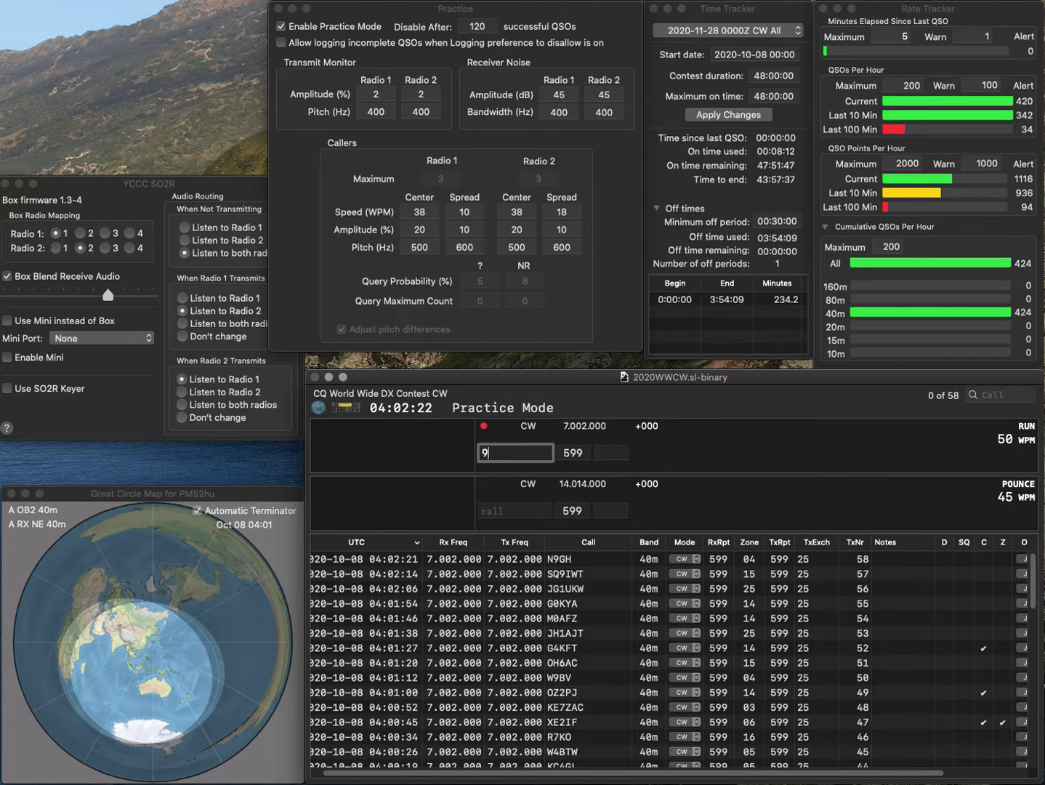
{"action": "type", "text": "M1ZAK"}
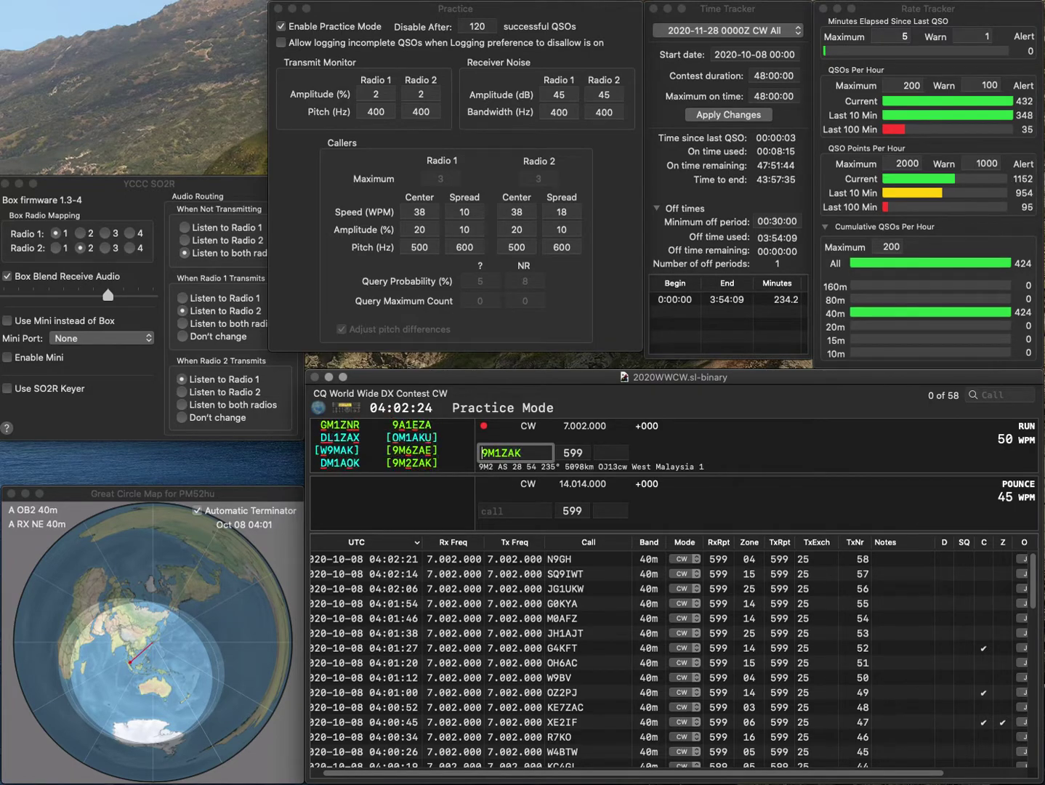
{"action": "key", "text": "BackSpace"}
{"action": "type", "text": "2"}
{"action": "key", "text": "Return"}
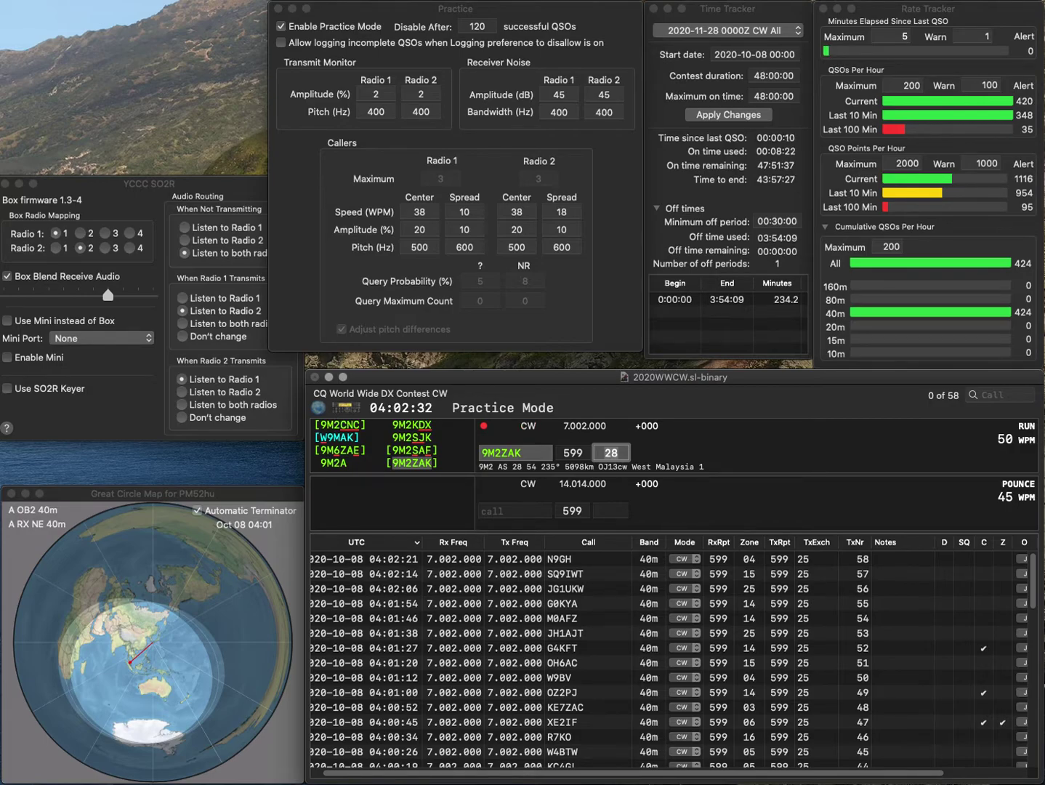
{"action": "key", "text": "Return"}
{"action": "type", "text": "WB4EWS"}
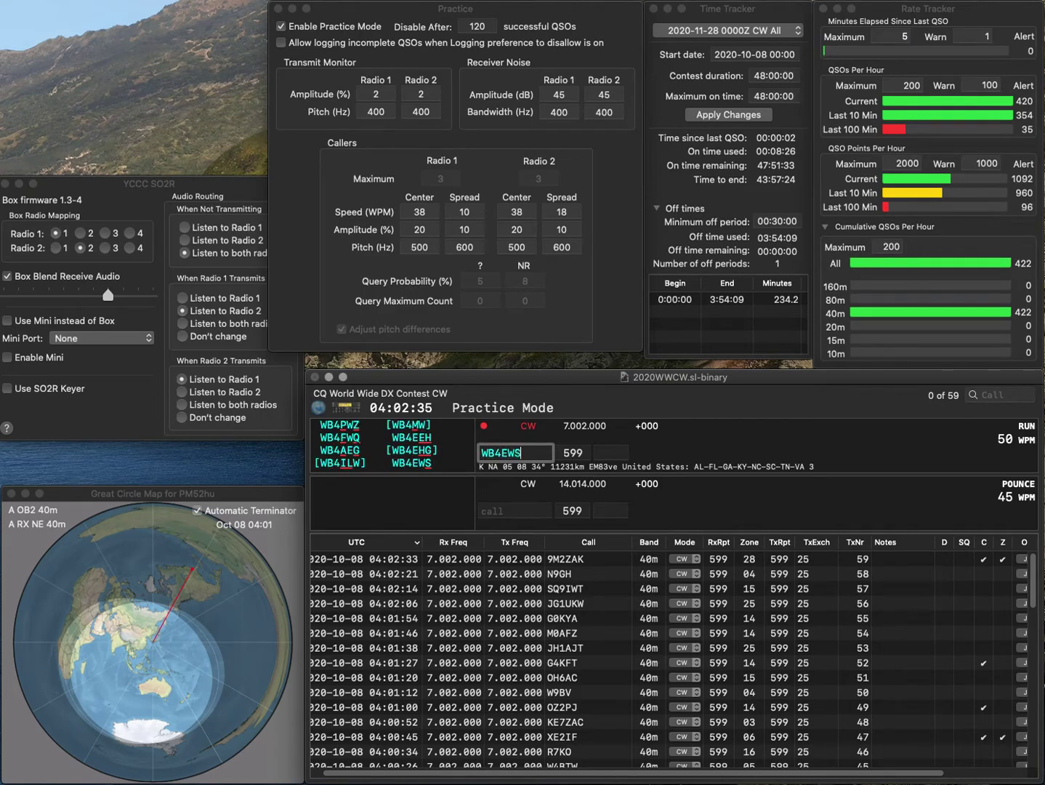
{"action": "key", "text": "Return"}
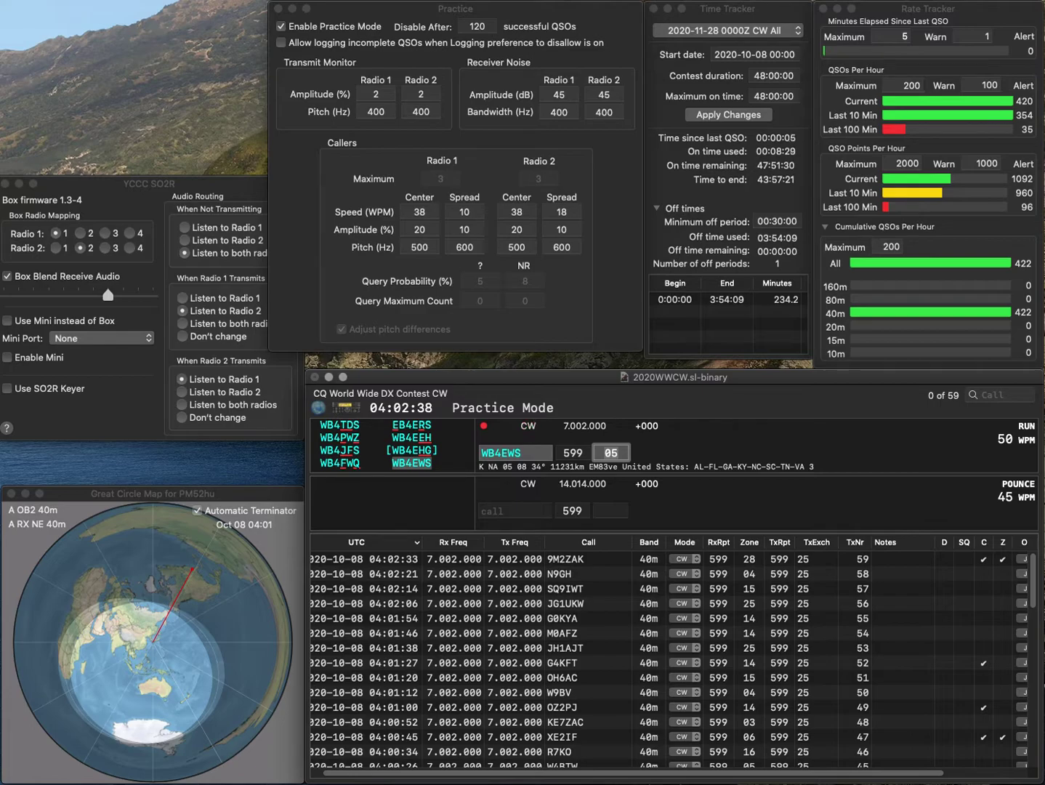
{"action": "key", "text": "Return"}
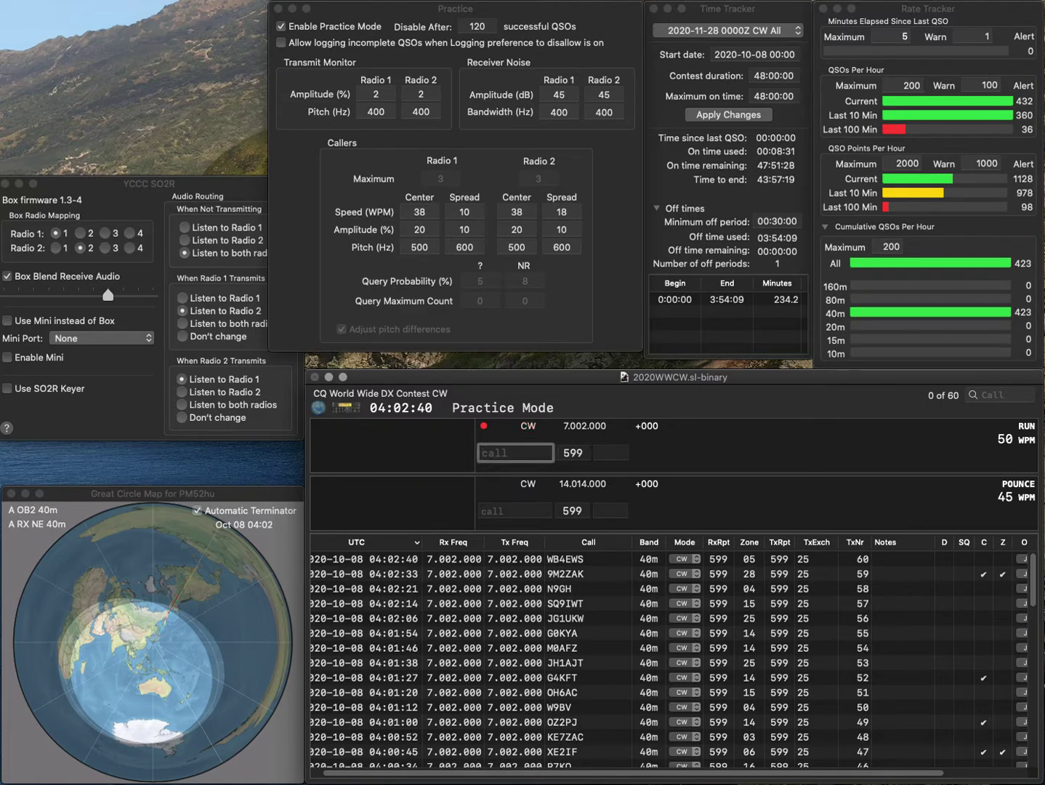
{"action": "type", "text": "GM0GMN"}
{"action": "key", "text": "Tab"}
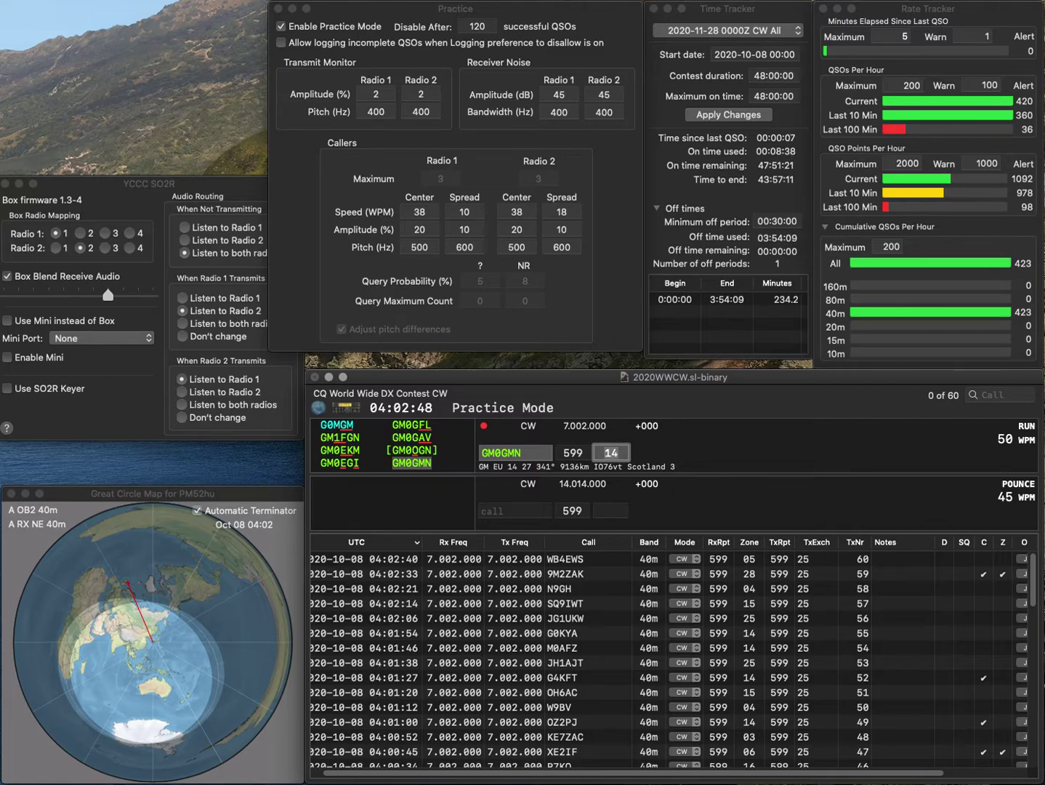
{"action": "key", "text": "Return"}
{"action": "type", "text": "JA8Y"}
{"action": "key", "text": "Return"}
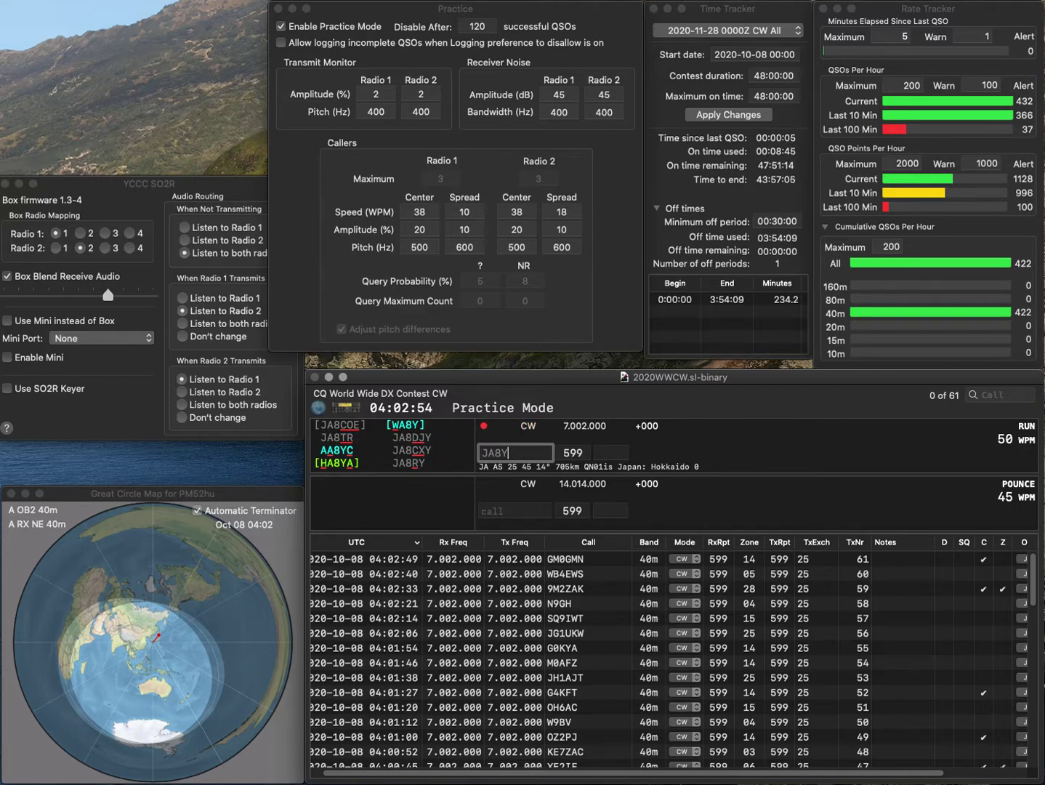
{"action": "key", "text": "BackSpace"}
{"action": "type", "text": "COE"}
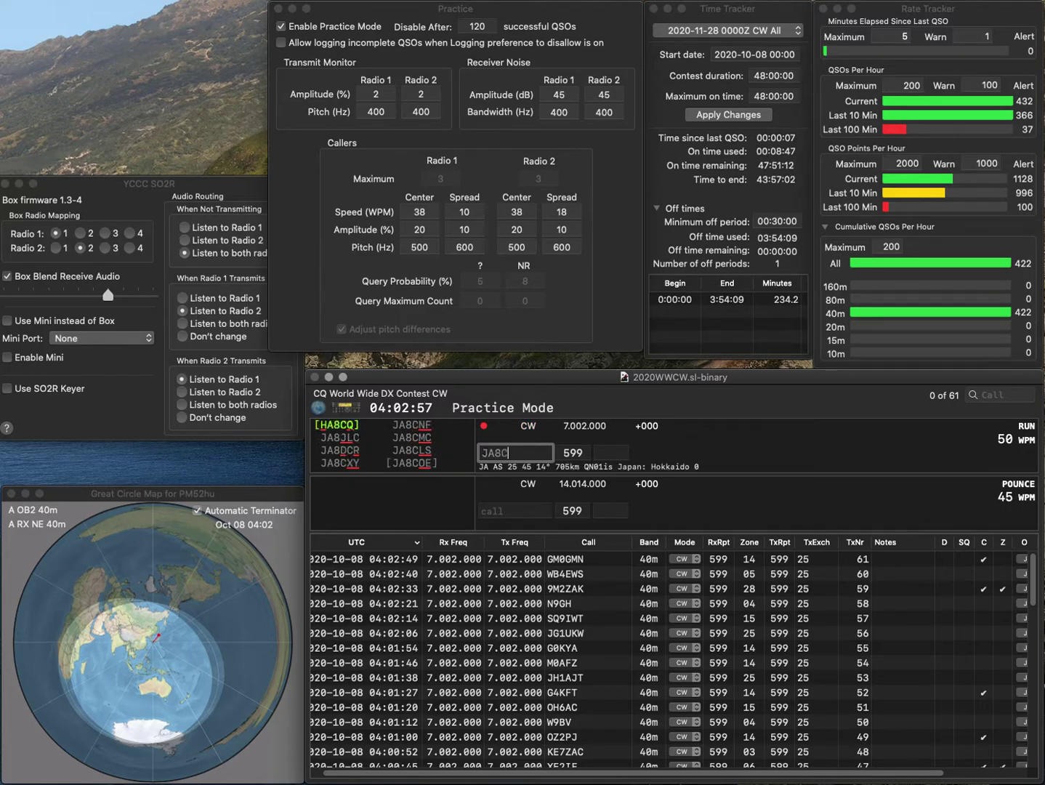
{"action": "key", "text": "Return"}
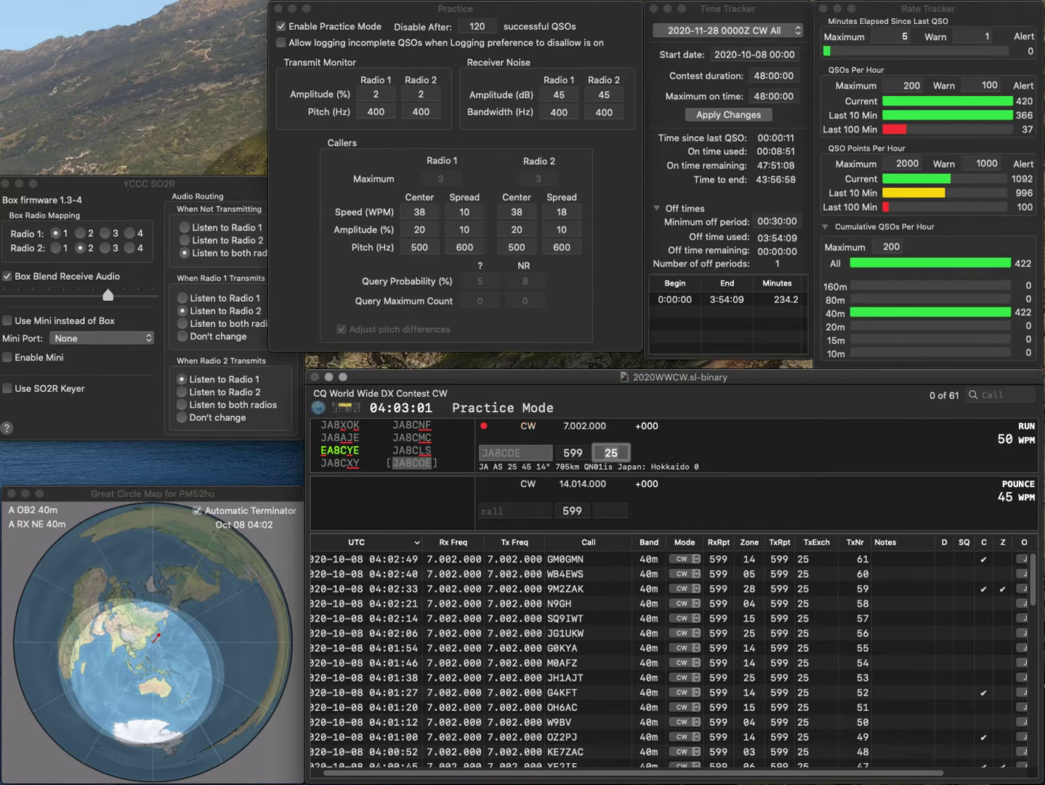
{"action": "key", "text": "Return"}
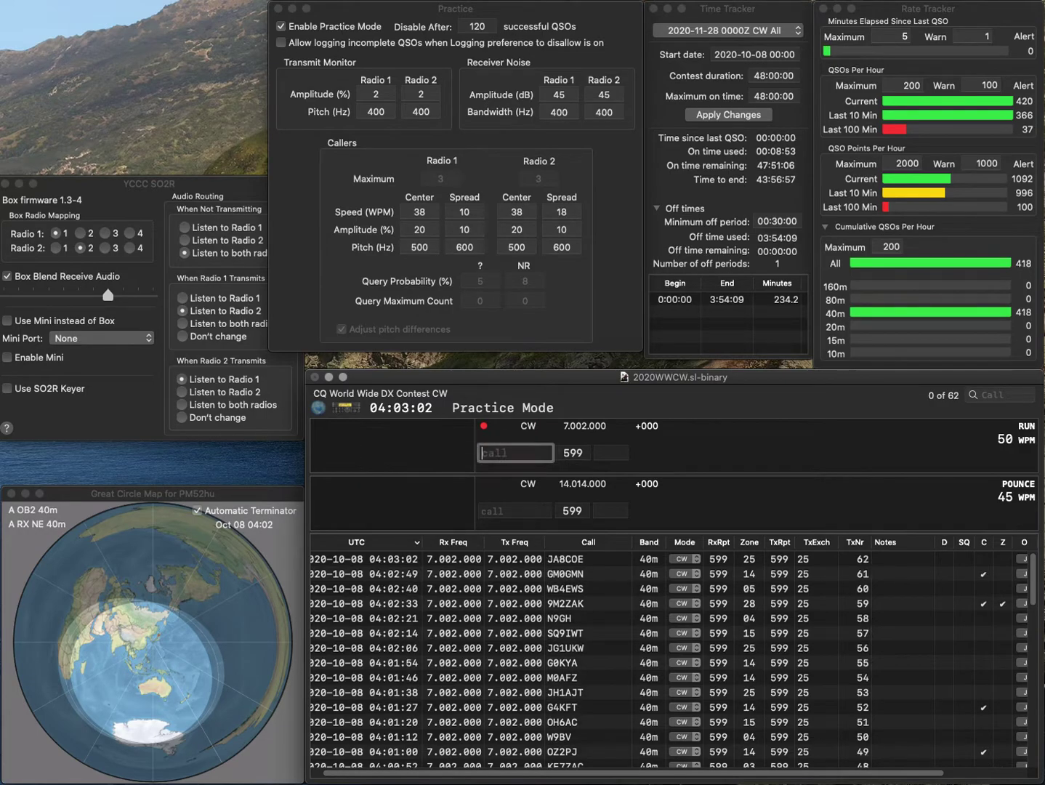
{"action": "type", "text": "GI4"}
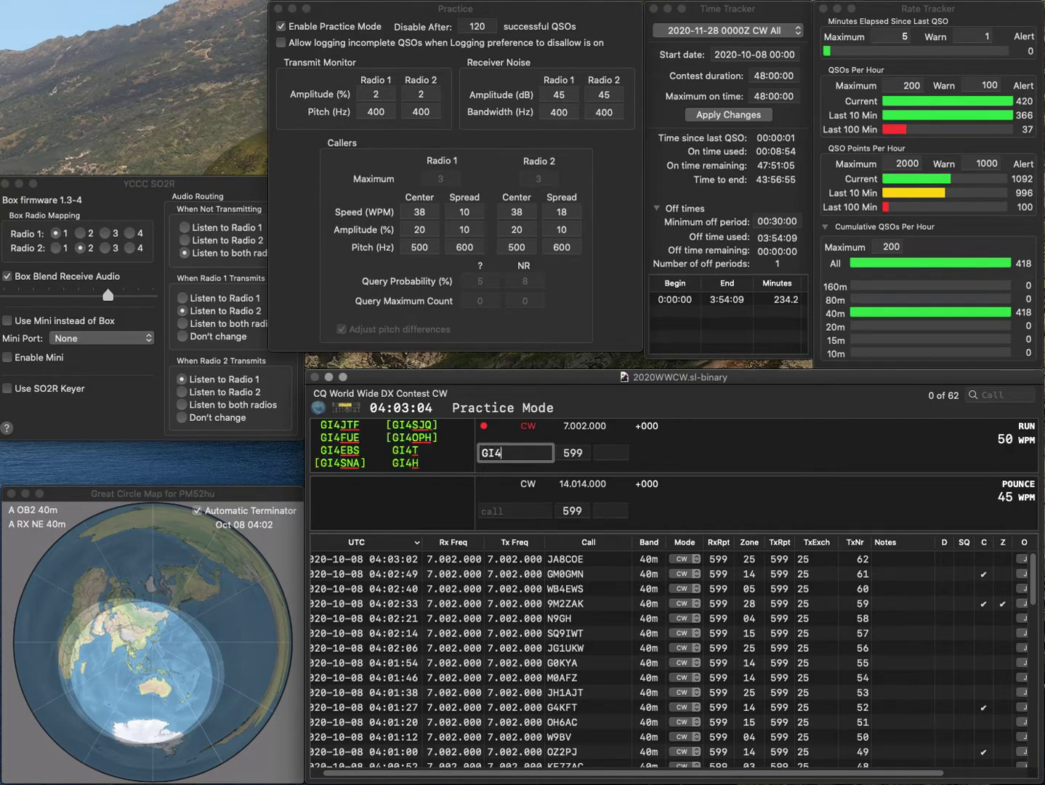
{"action": "type", "text": "OQR"}
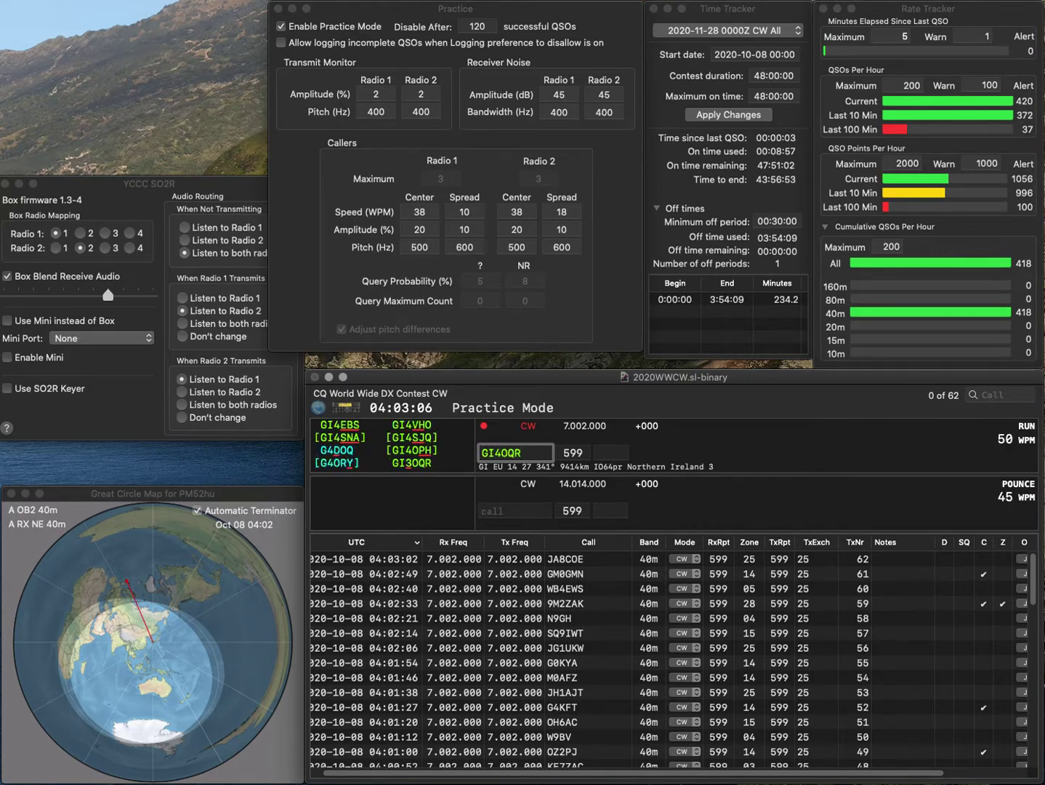
{"action": "key", "text": "Left"}
{"action": "key", "text": "Left"}
{"action": "key", "text": "Left"}
{"action": "key", "text": "BackSpace"}
{"action": "type", "text": "3"}
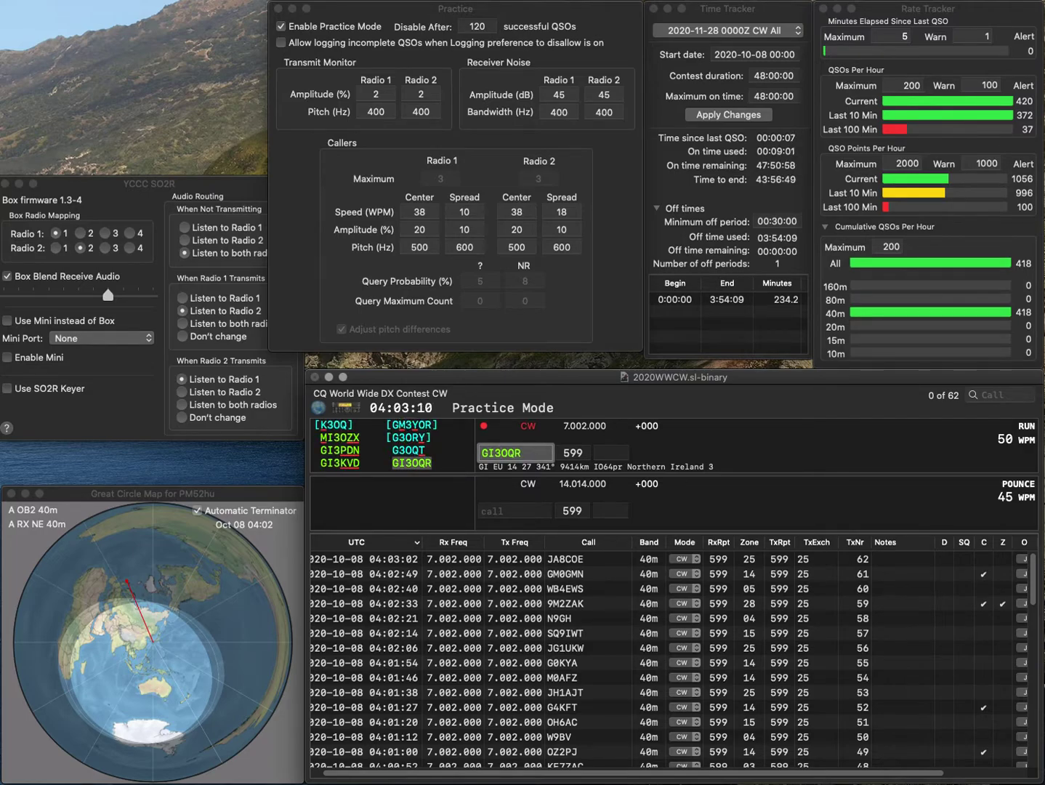
{"action": "key", "text": "Return"}
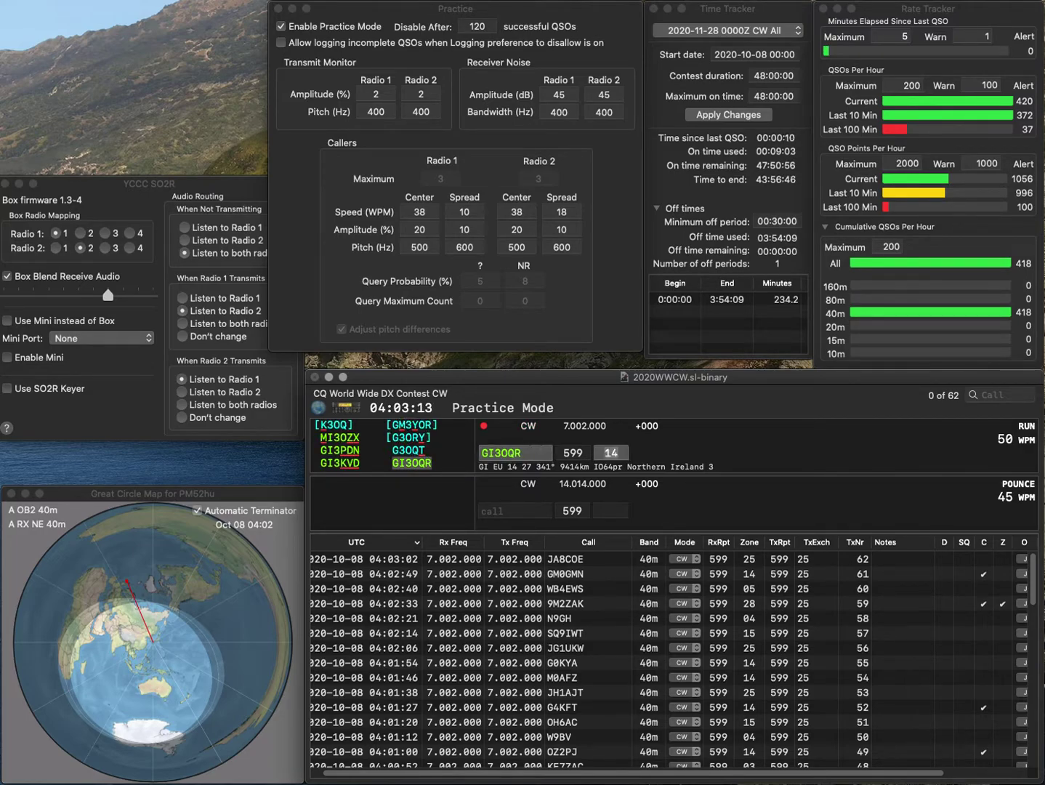
{"action": "key", "text": "Return"}
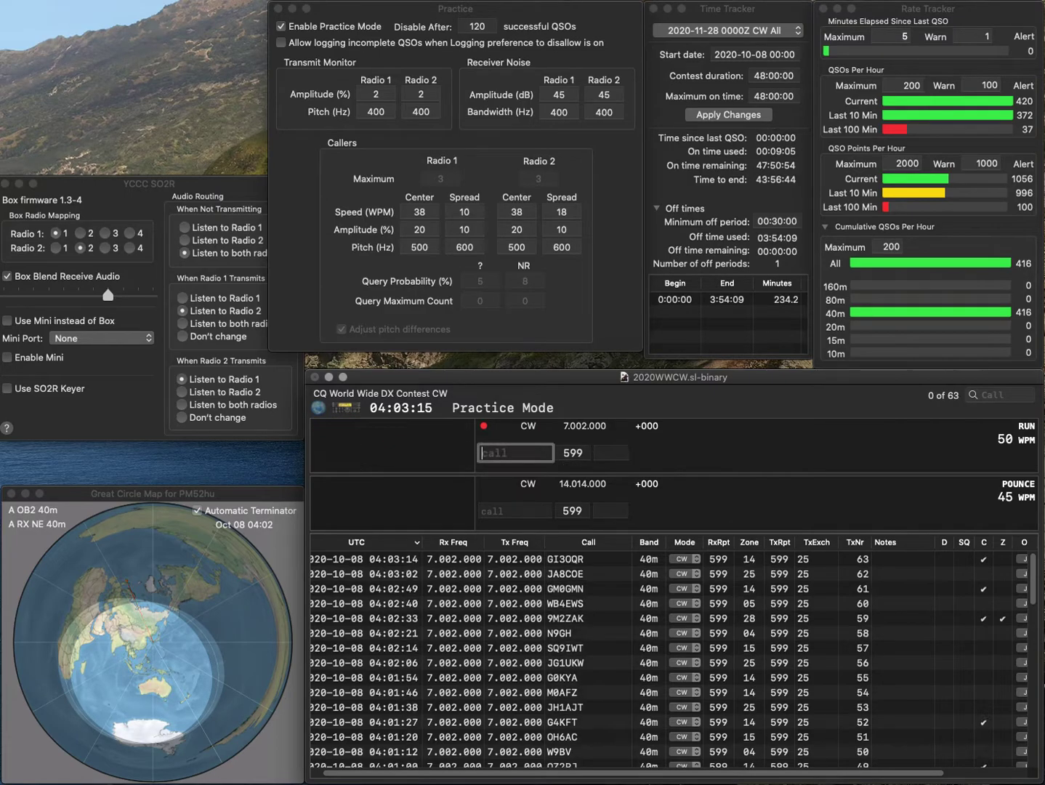
- Log a Radio 1 contact with IQ6SE, report 599, zone 15
{"action": "type", "text": "IQ6SE"}
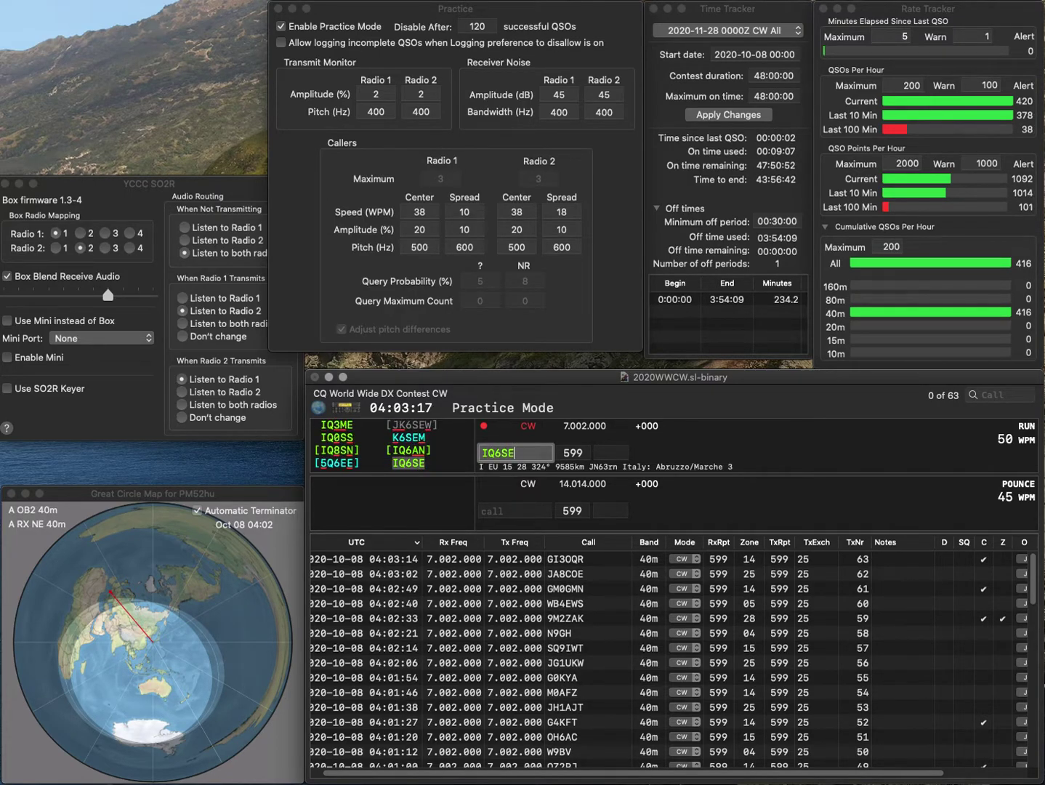
{"action": "key", "text": "Return"}
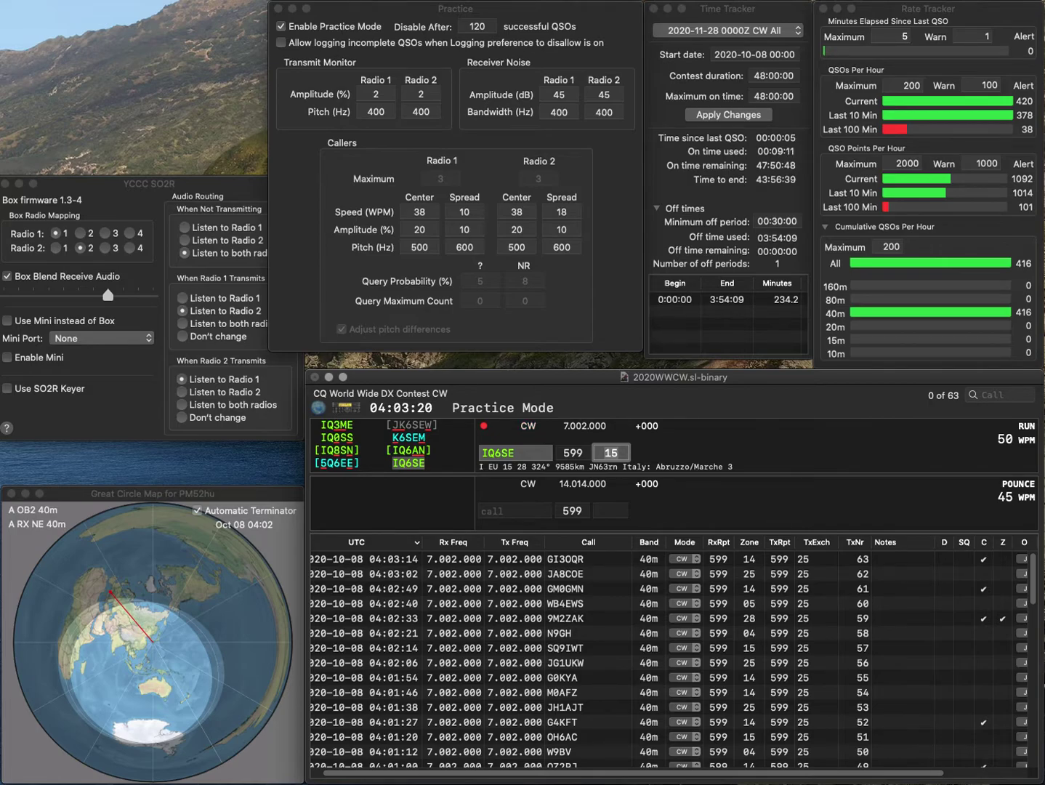
{"action": "key", "text": "Return"}
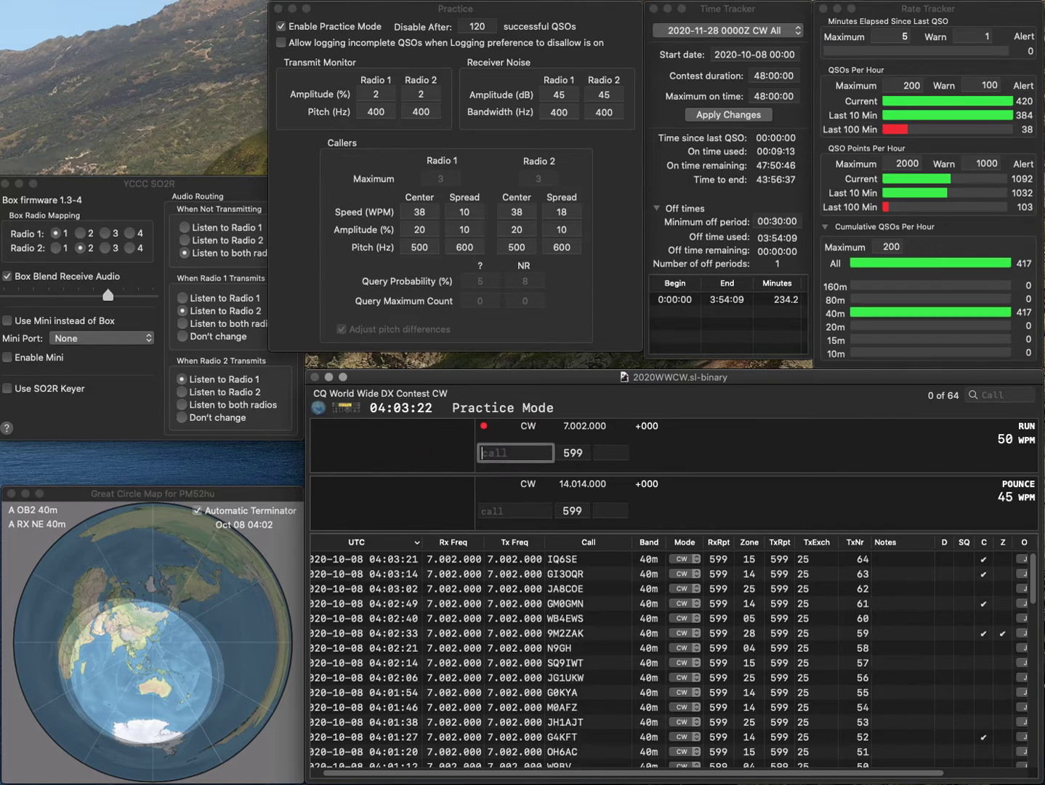
{"action": "type", "text": "MI6J"}
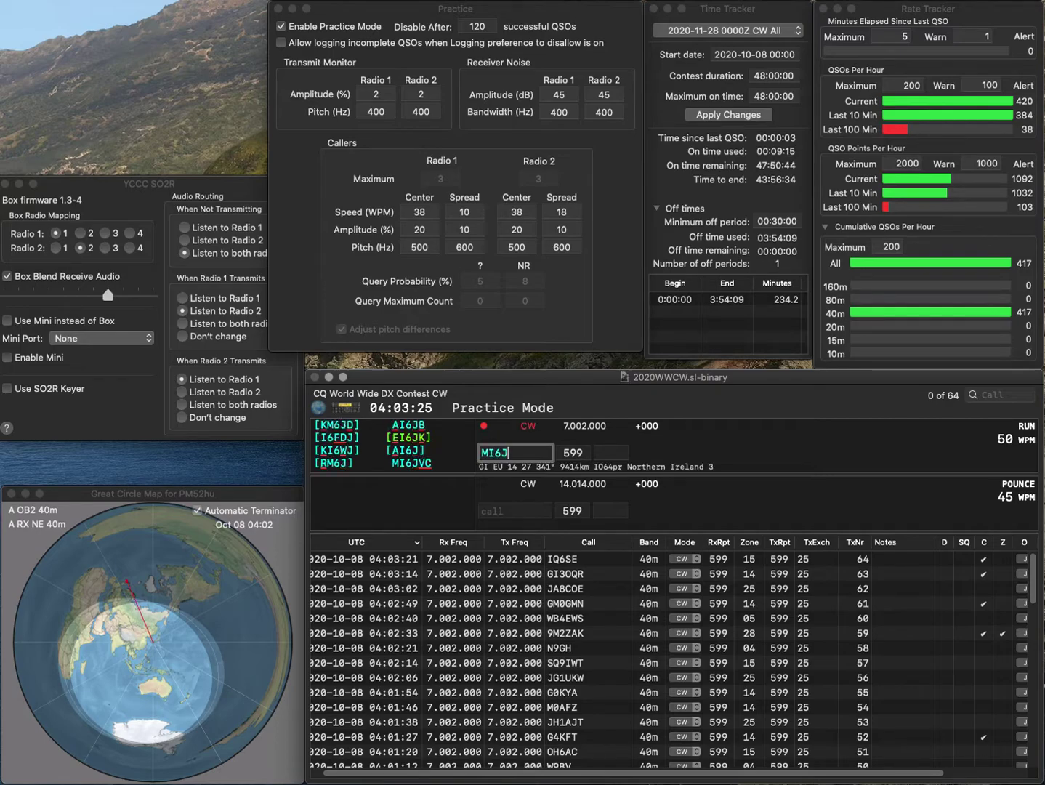
{"action": "type", "text": "VC"}
{"action": "key", "text": "Return"}
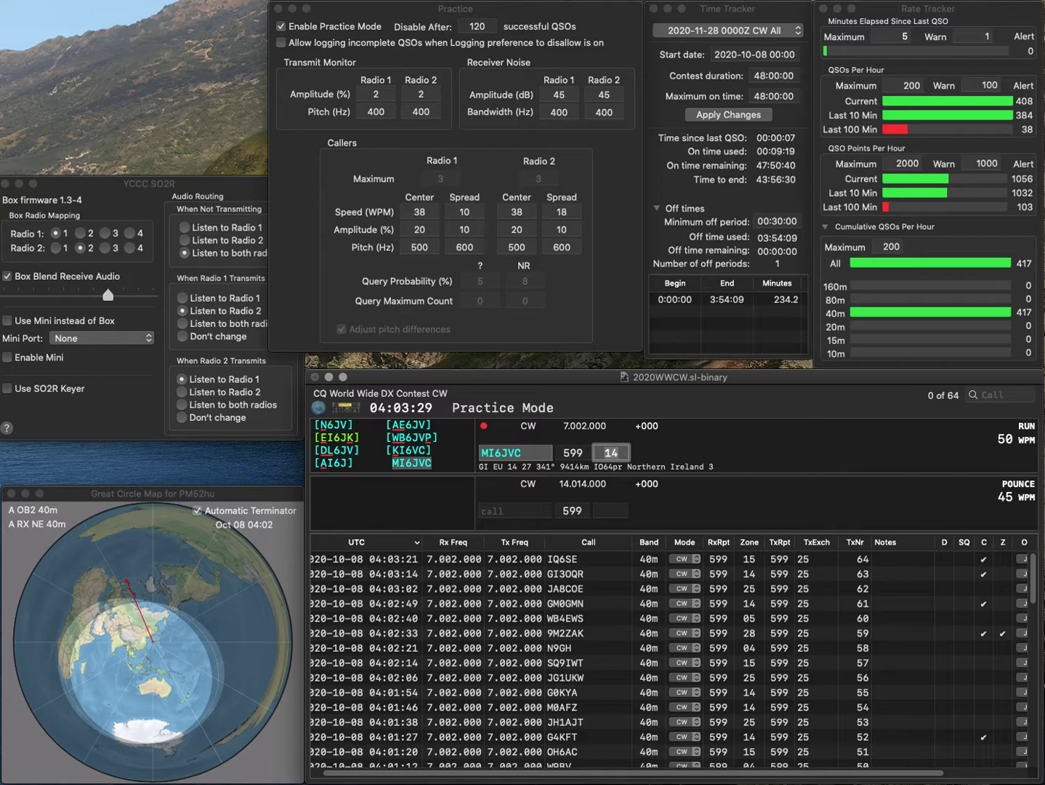
{"action": "key", "text": "Return"}
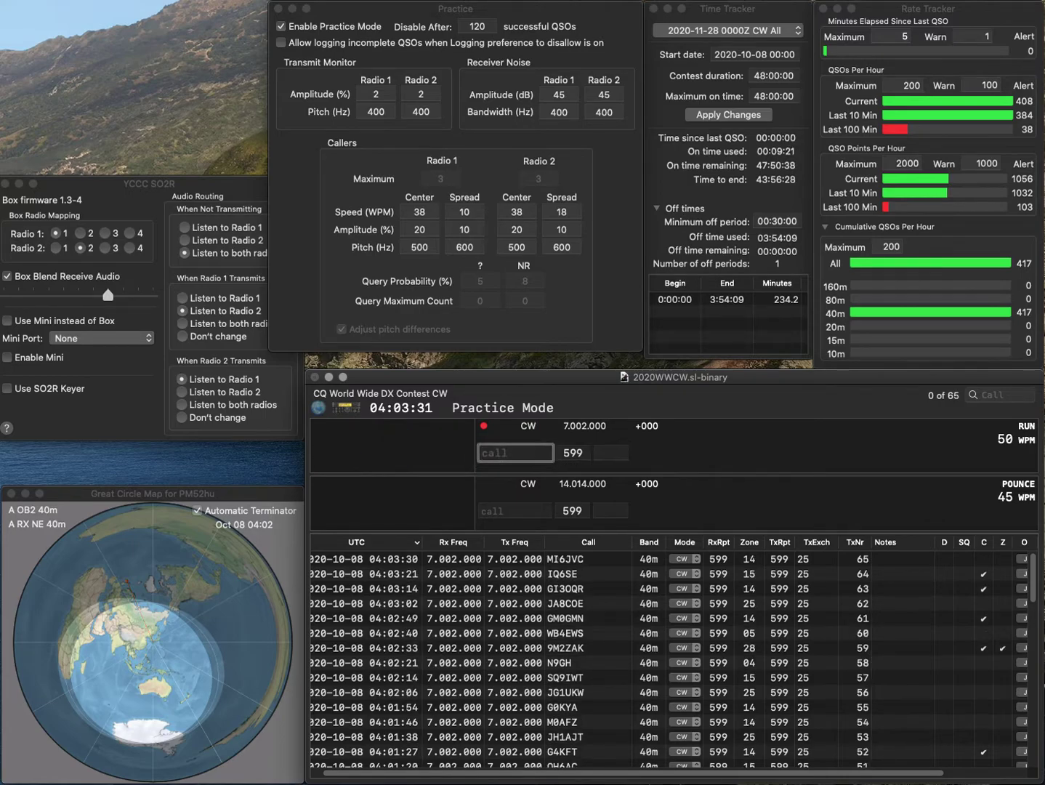
- Log a Radio 1 contact with R6YY, report 599, zone 16
{"action": "type", "text": "R6YY"}
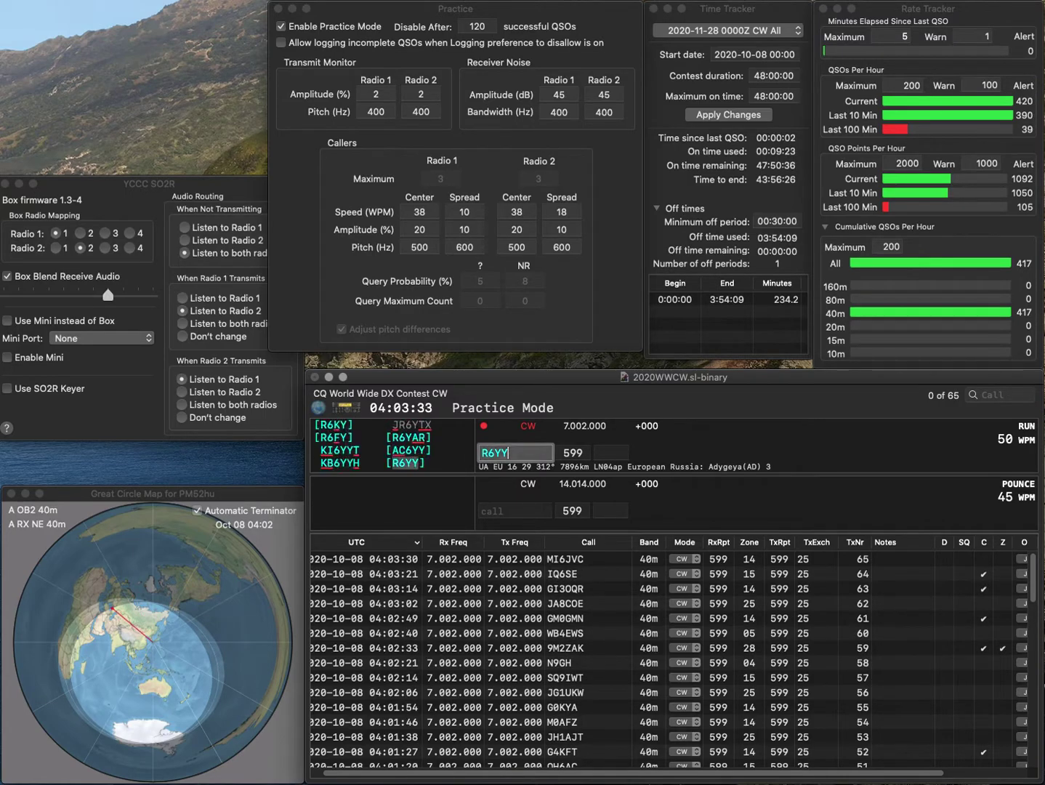
{"action": "key", "text": "Return"}
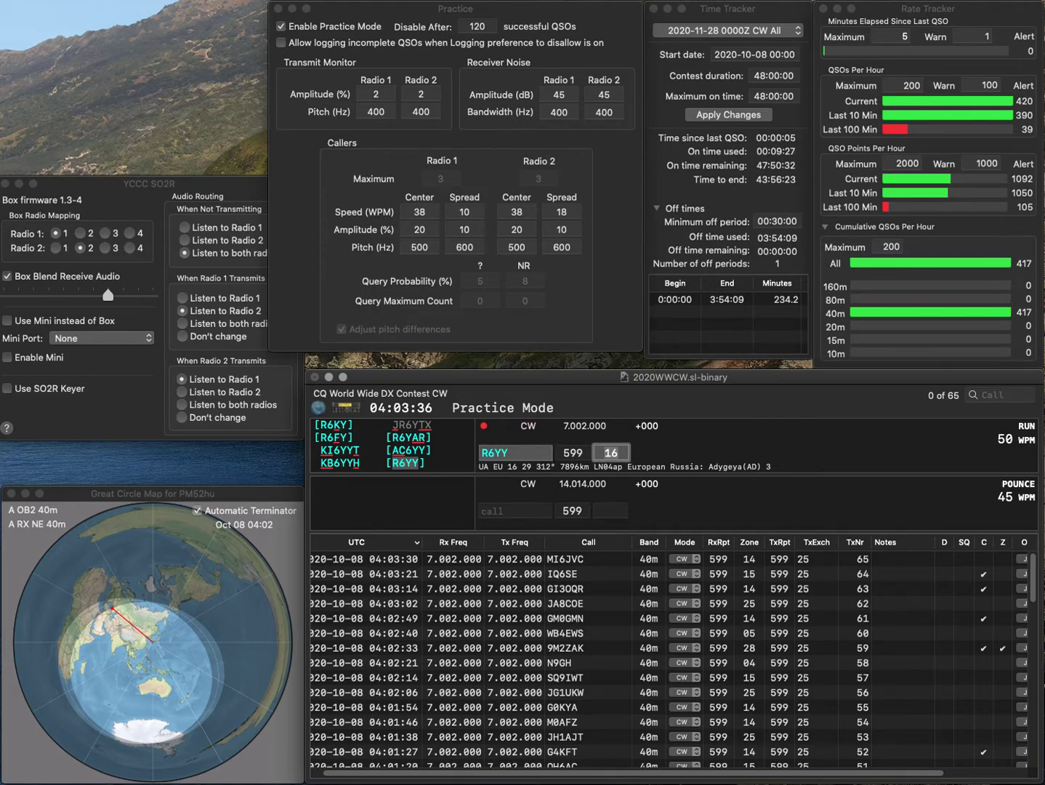
{"action": "key", "text": "Return"}
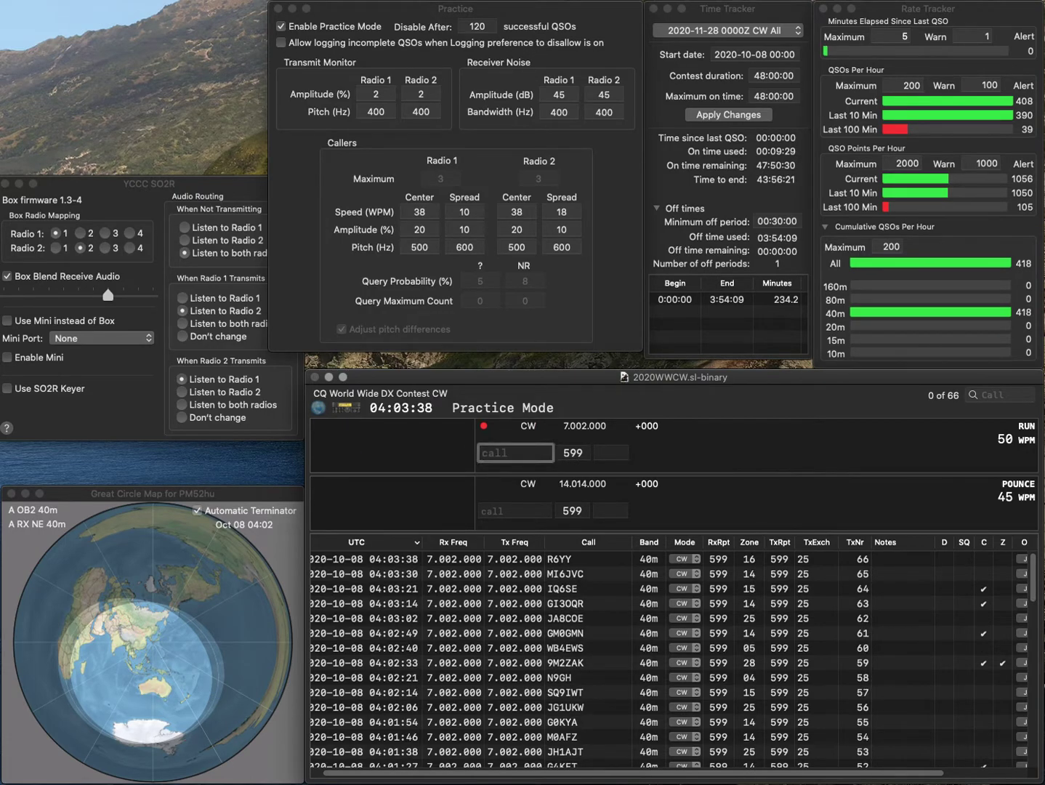
{"action": "type", "text": "W1EQ"}
{"action": "key", "text": "Return"}
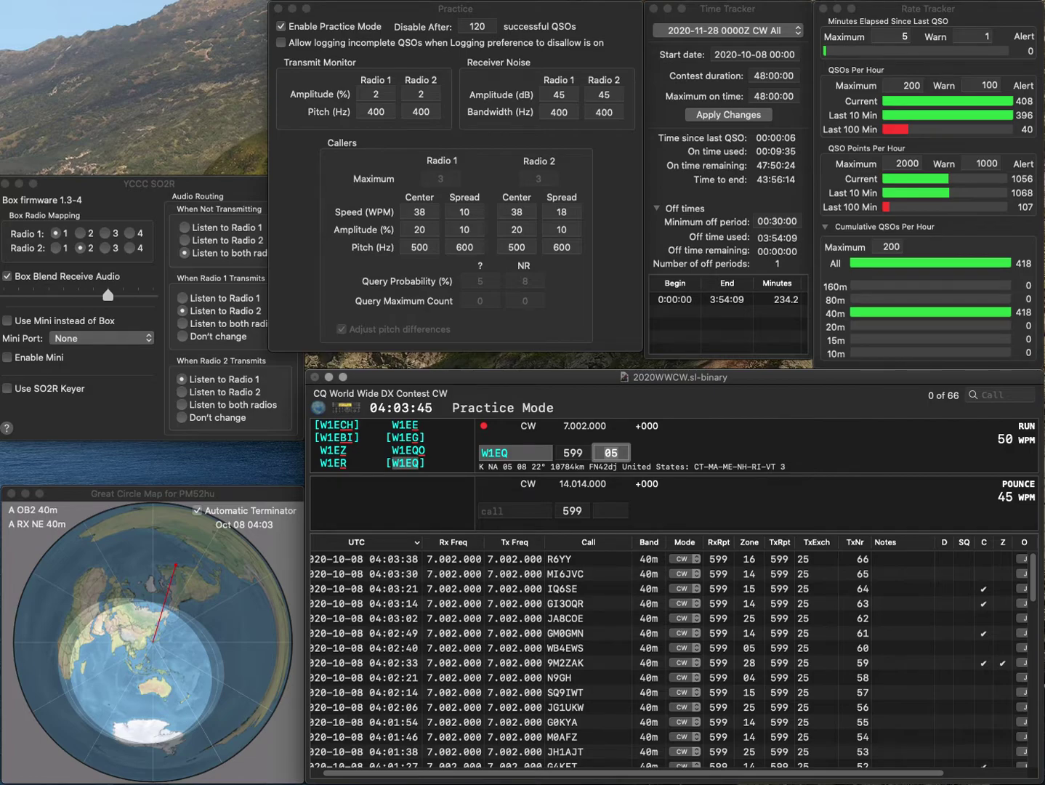
{"action": "key", "text": "Return"}
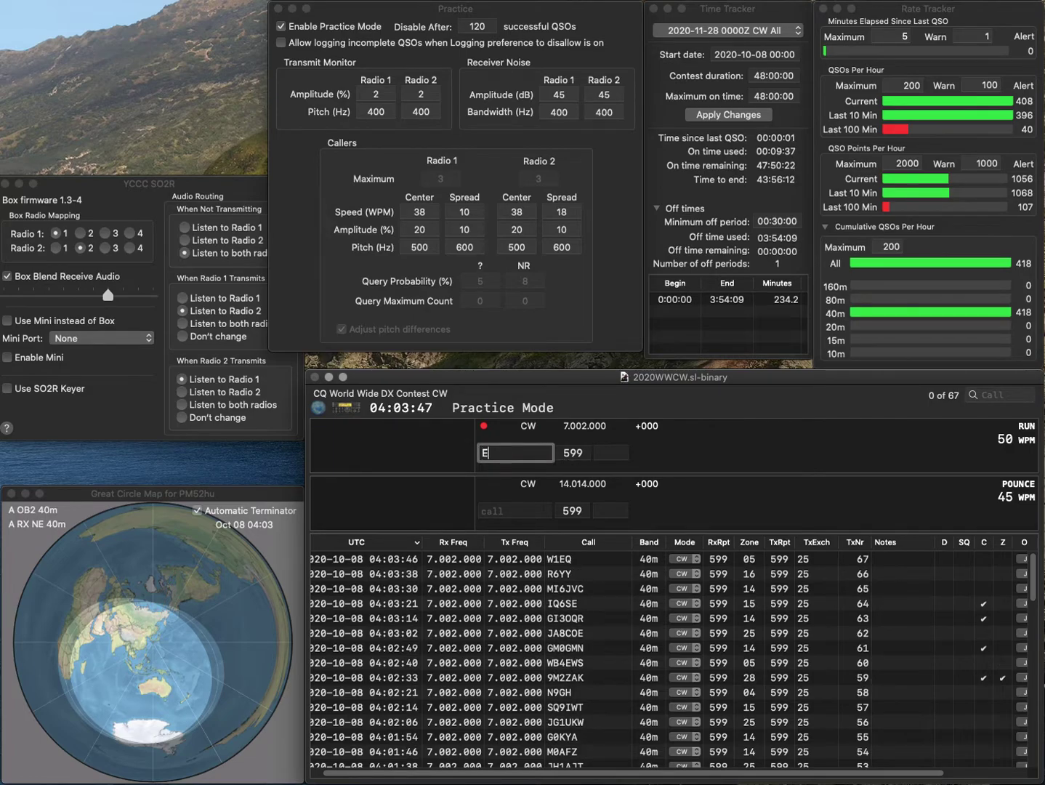
{"action": "type", "text": "9AKAN"}
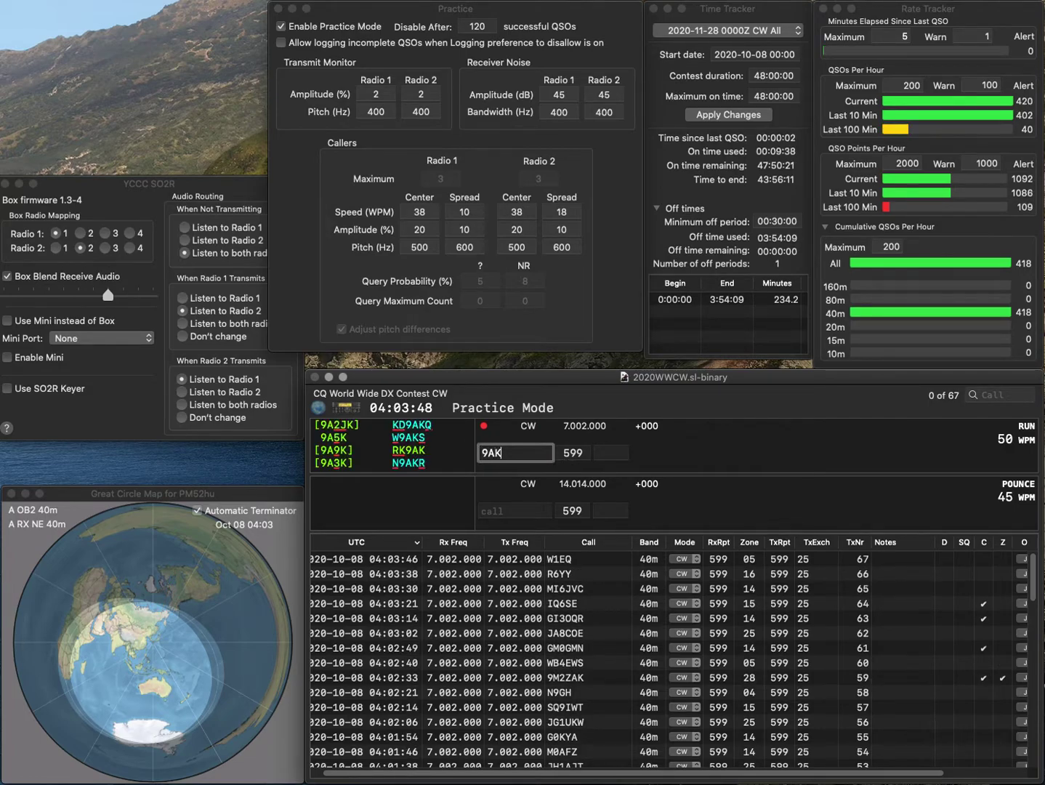
{"action": "left_click", "coordinate": [501, 452]}
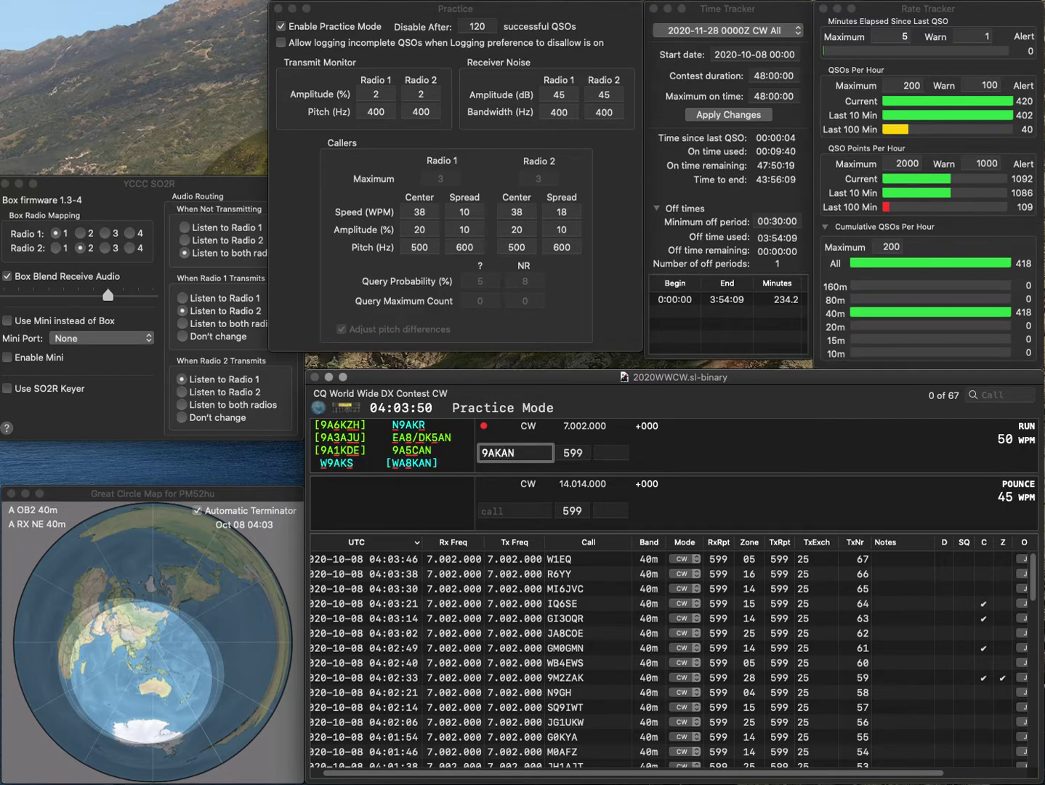
{"action": "key", "text": "Delete"}
{"action": "type", "text": "5"}
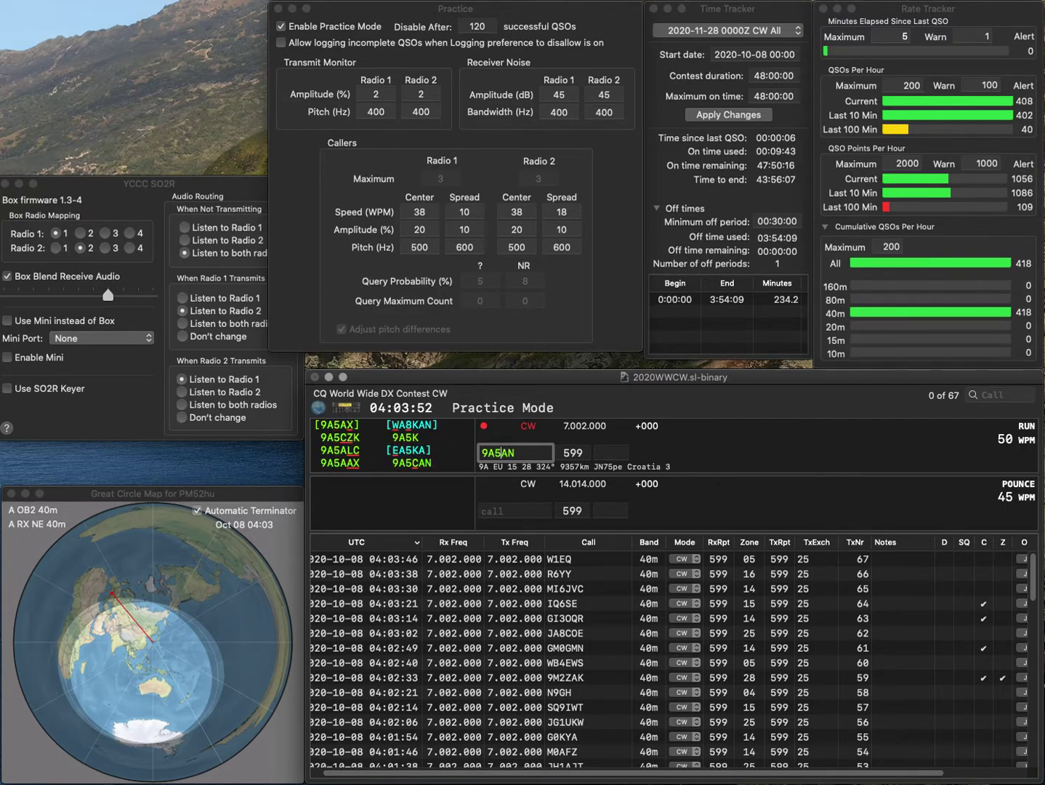
{"action": "type", "text": "C"}
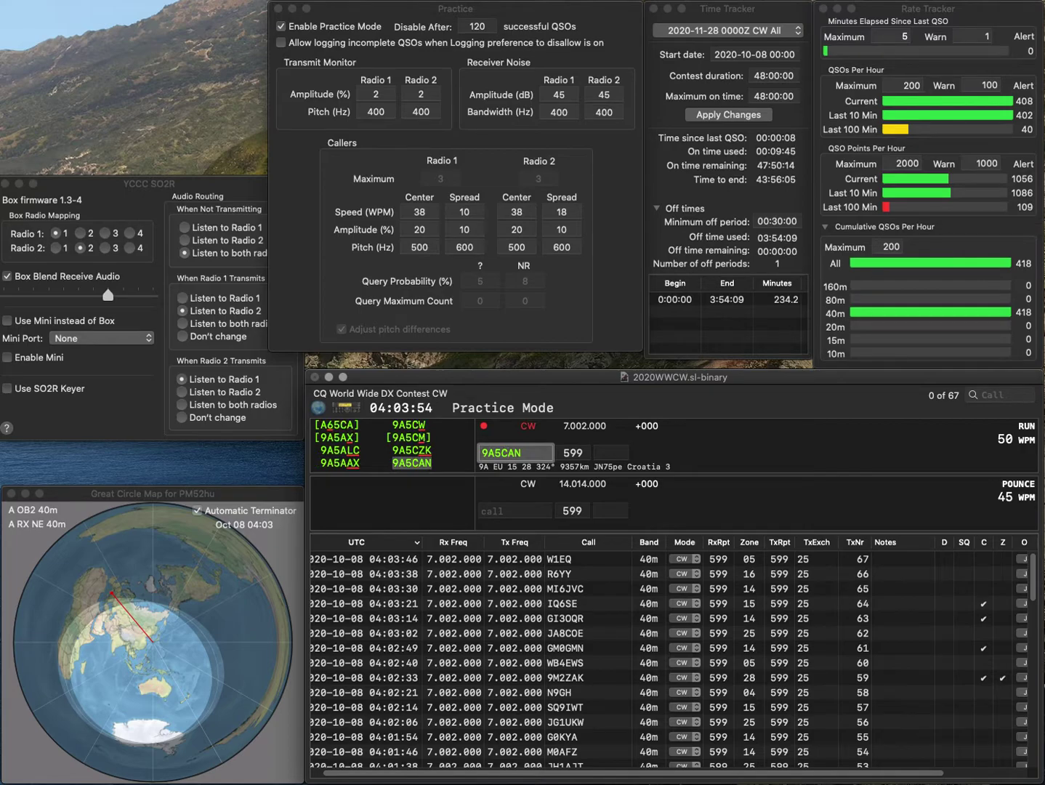
{"action": "key", "text": "space"}
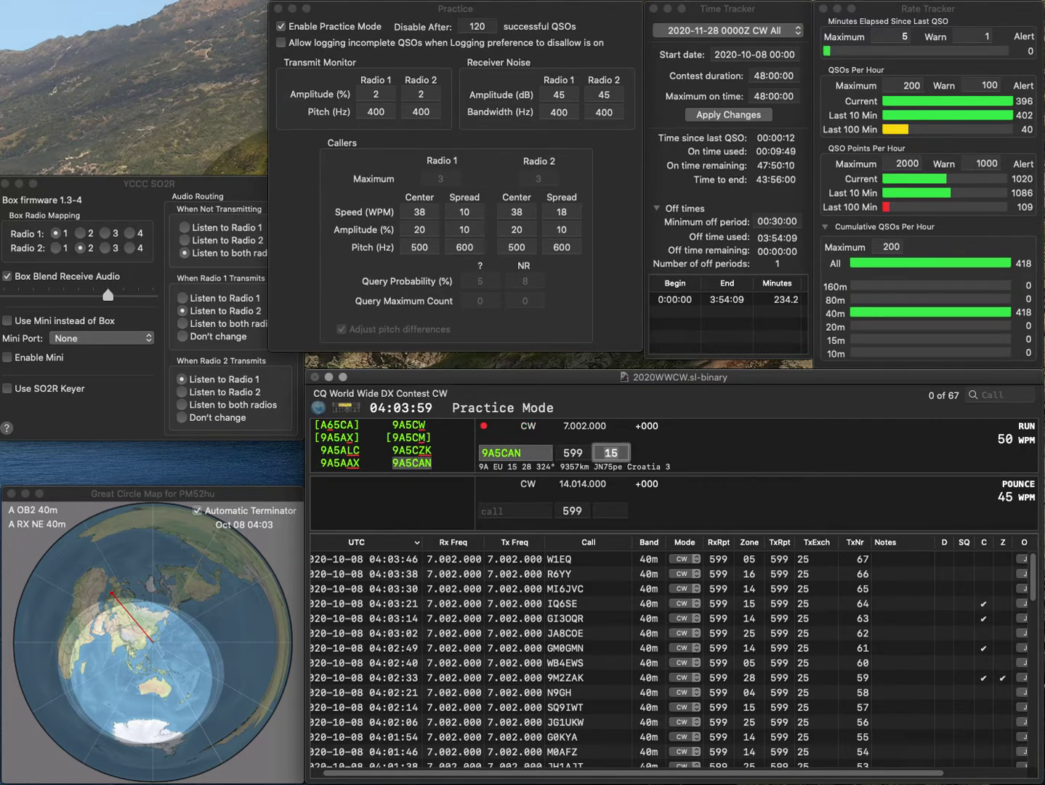
{"action": "key", "text": "Return"}
{"action": "type", "text": "EW8OP"}
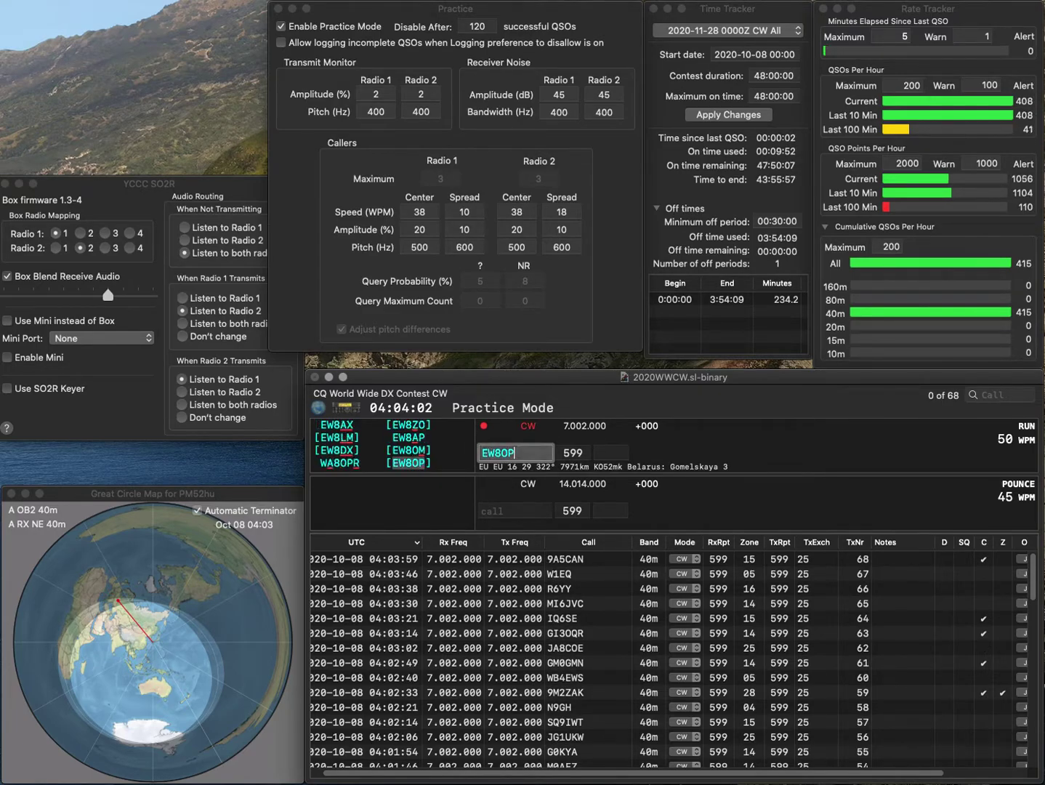
{"action": "key", "text": "Return"}
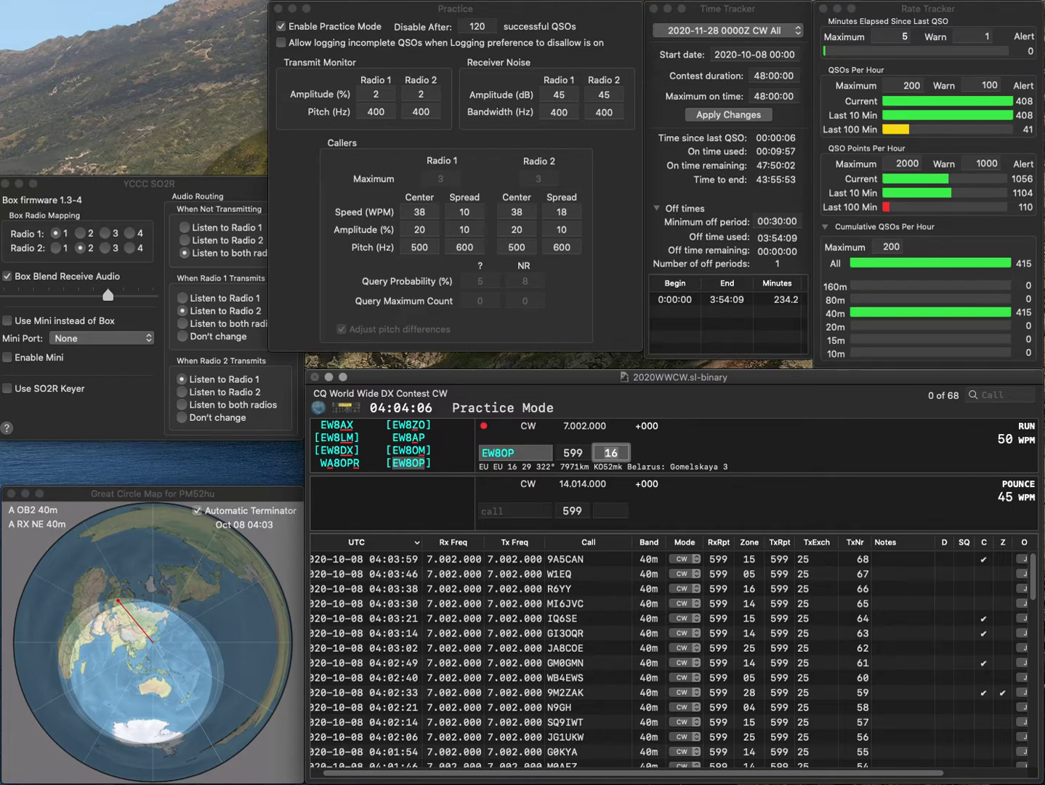
{"action": "key", "text": "Return"}
- Log a Radio 1 contact with W0VM, report 599, zone 04
{"action": "type", "text": "W"}
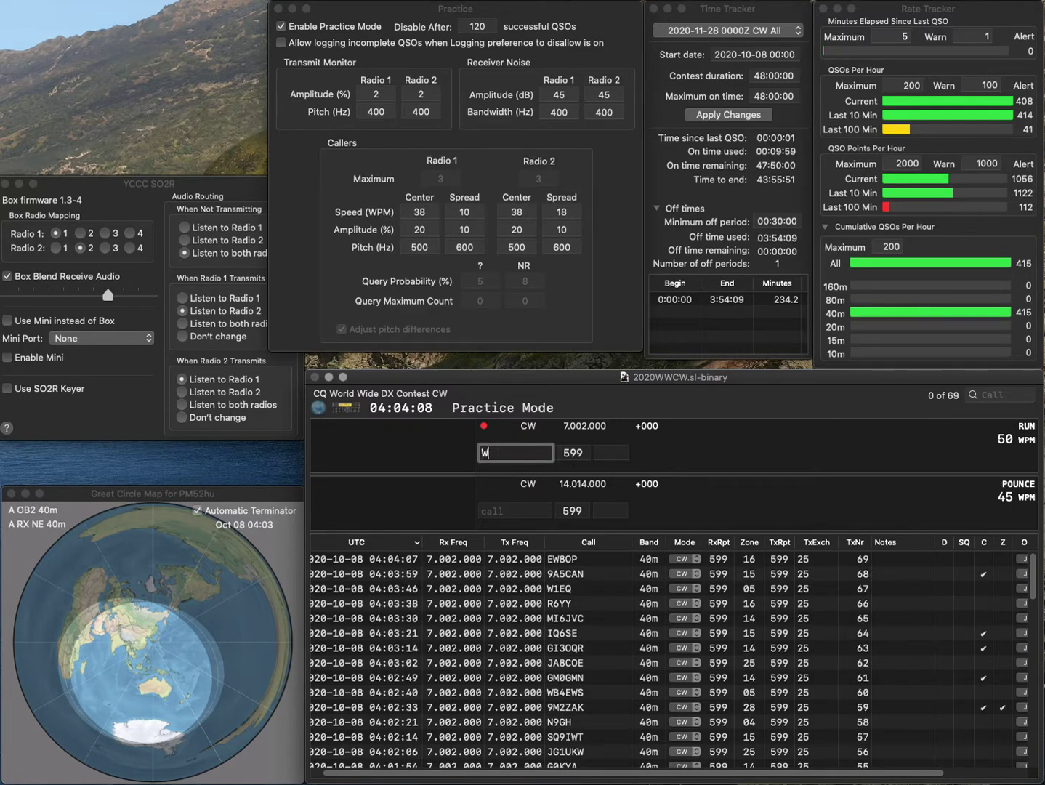
{"action": "type", "text": "0VM"}
{"action": "key", "text": "space"}
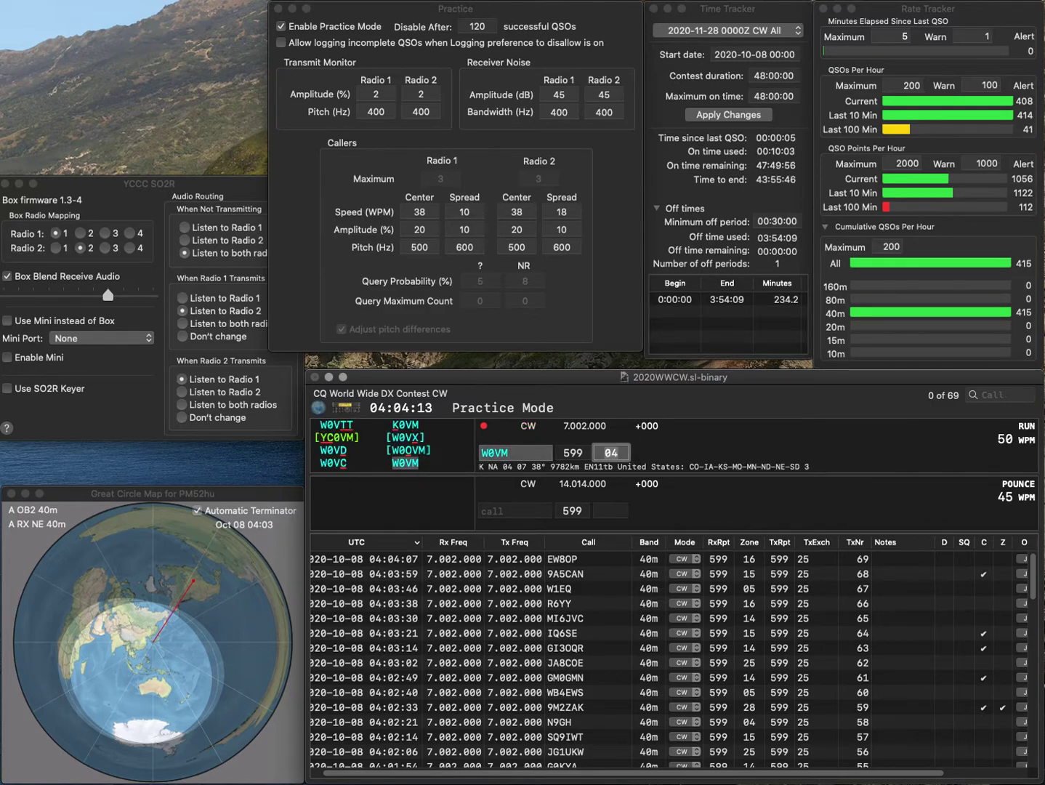
{"action": "key", "text": "Return"}
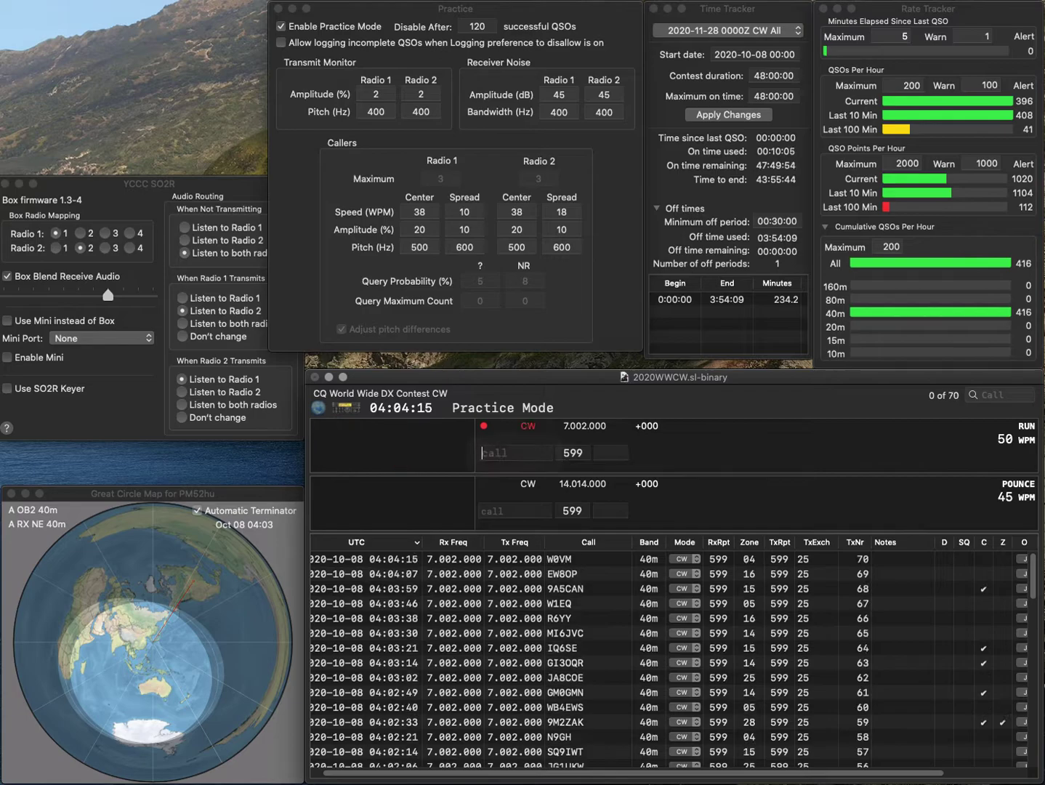
- Log a Radio 1 contact with VE1QY, report 599, zone 05
{"action": "type", "text": "VE1QY"}
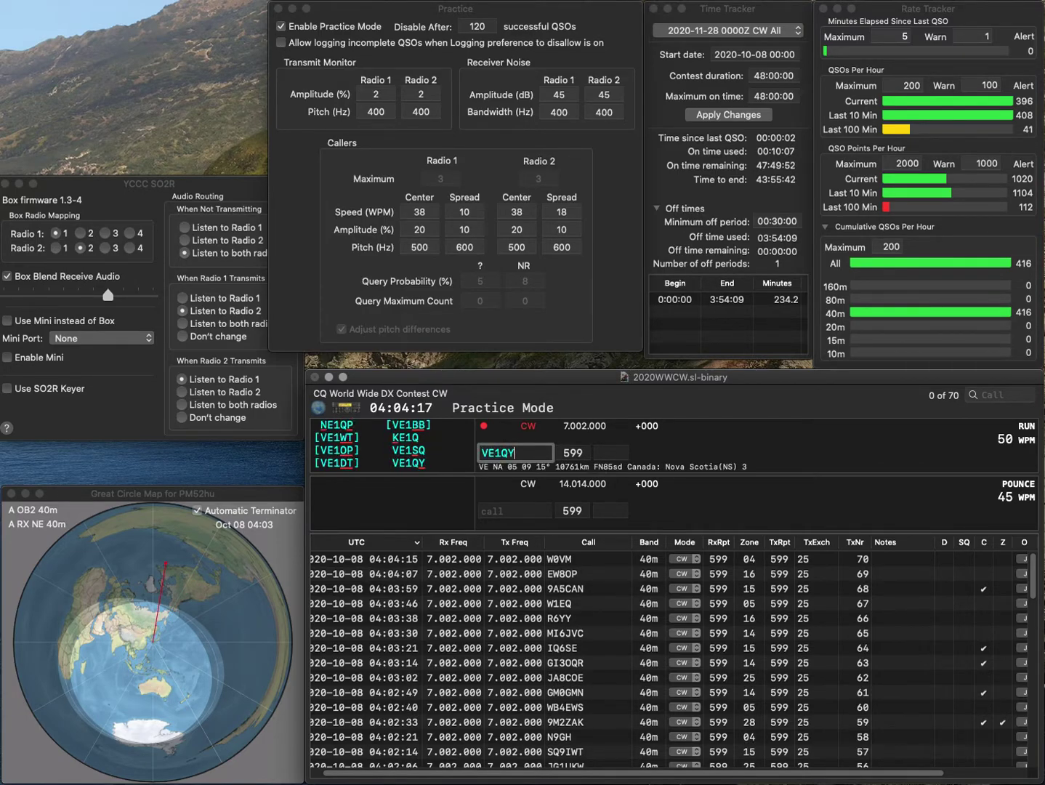
{"action": "key", "text": "Return"}
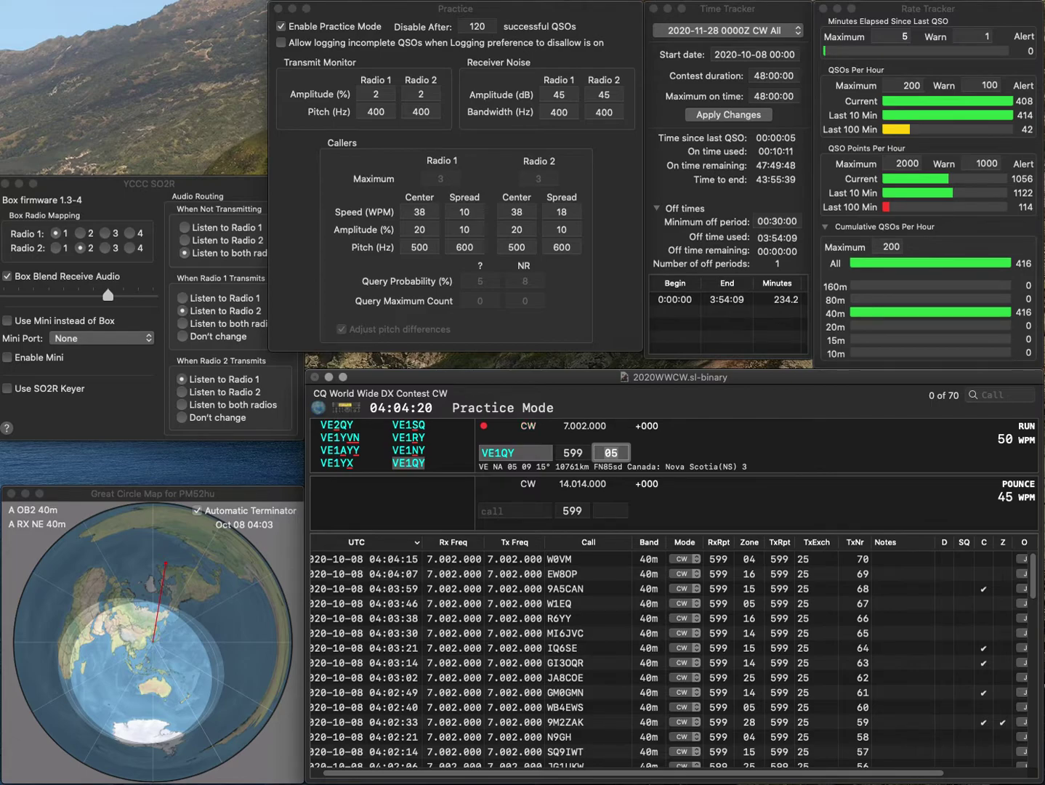
{"action": "key", "text": "Return"}
- Log a Radio 1 contact with K0MP, report 599, zone 04
{"action": "type", "text": "K0MP"}
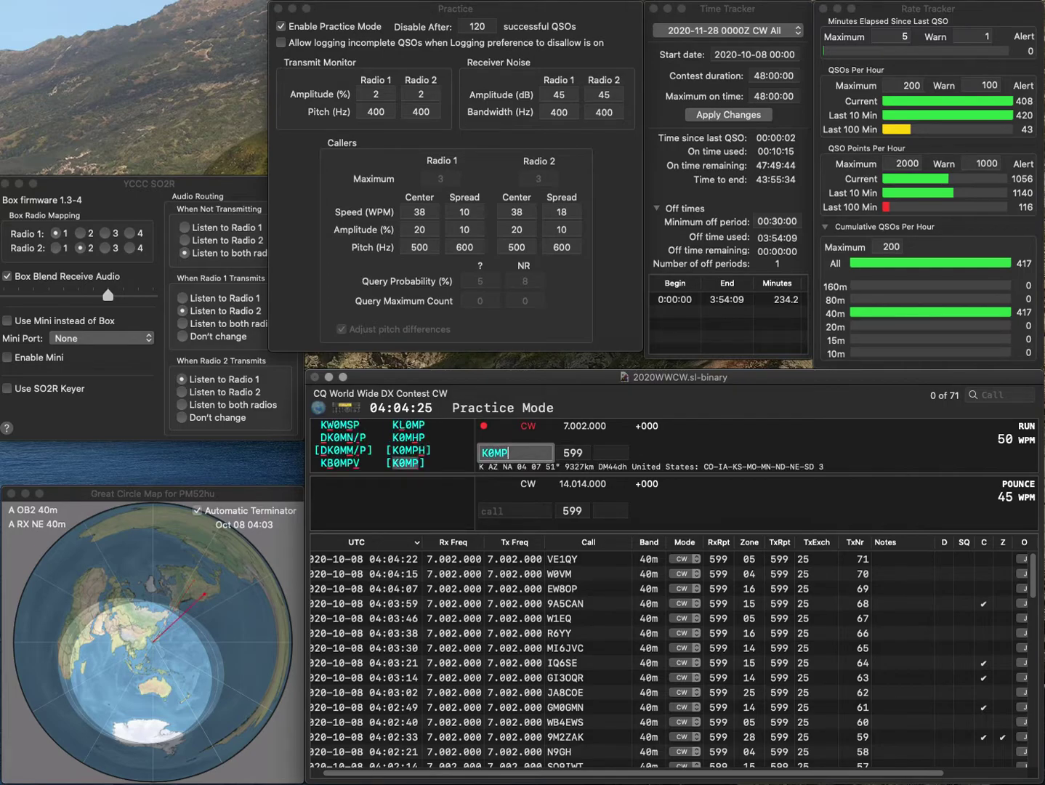
{"action": "key", "text": "space"}
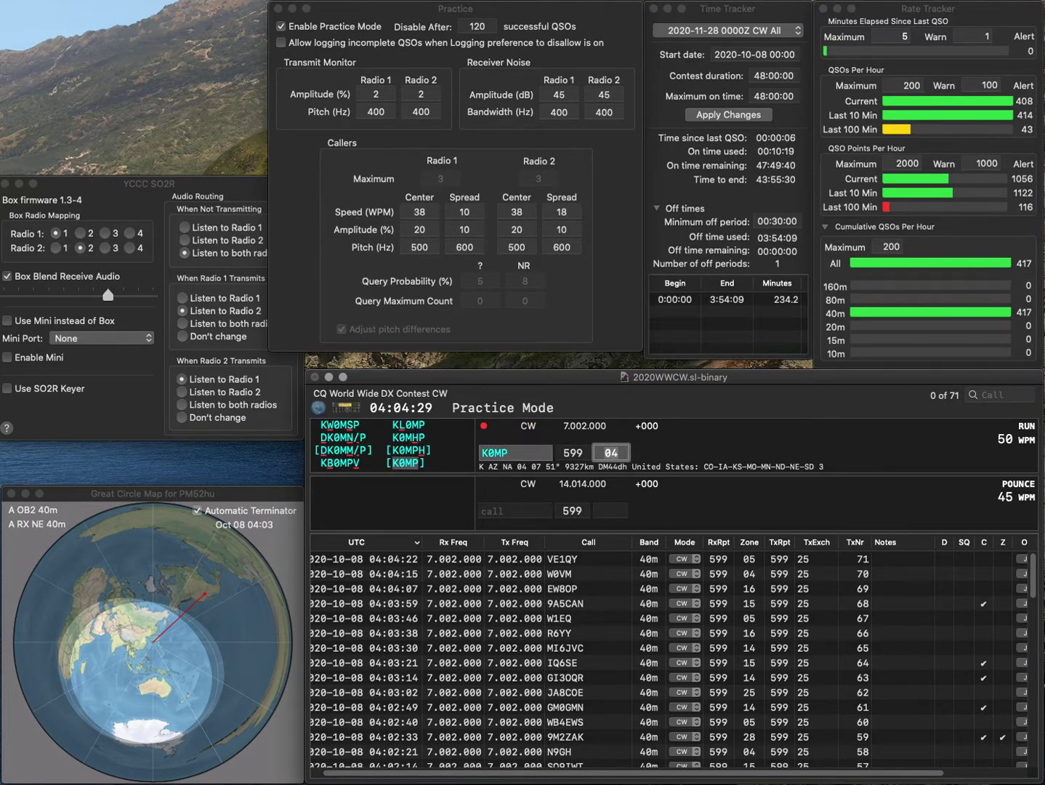
{"action": "key", "text": "Return"}
{"action": "type", "text": "W"}
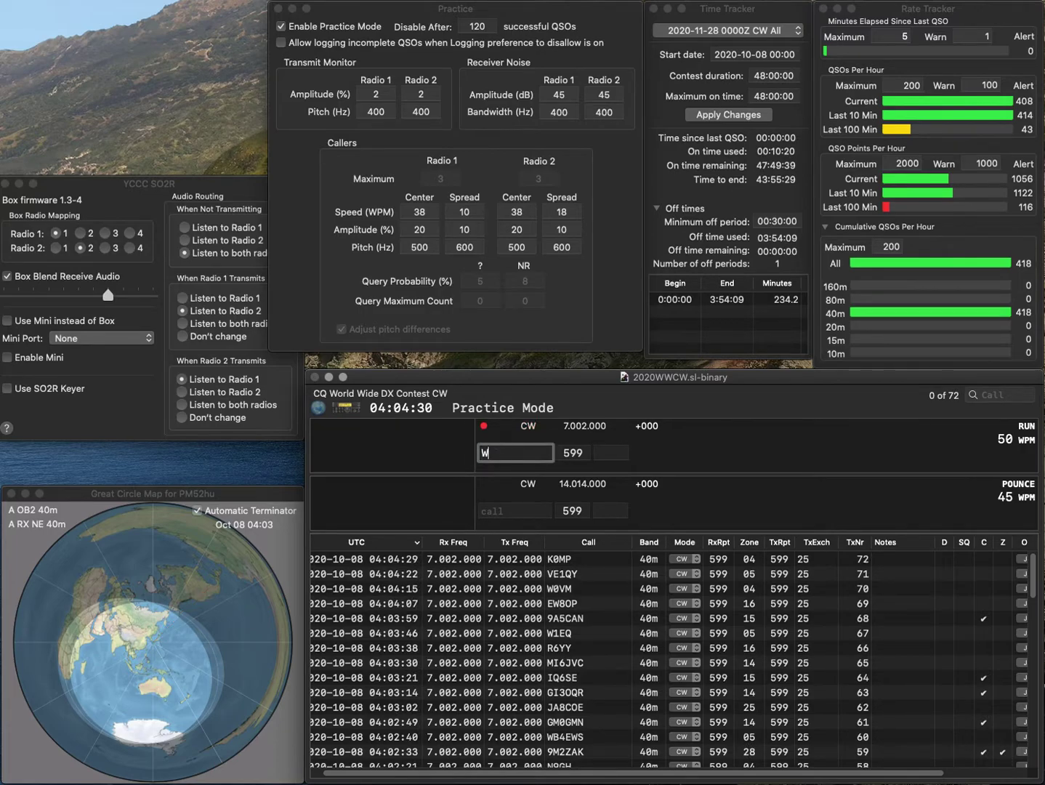
{"action": "type", "text": "5YZ"}
{"action": "key", "text": "space"}
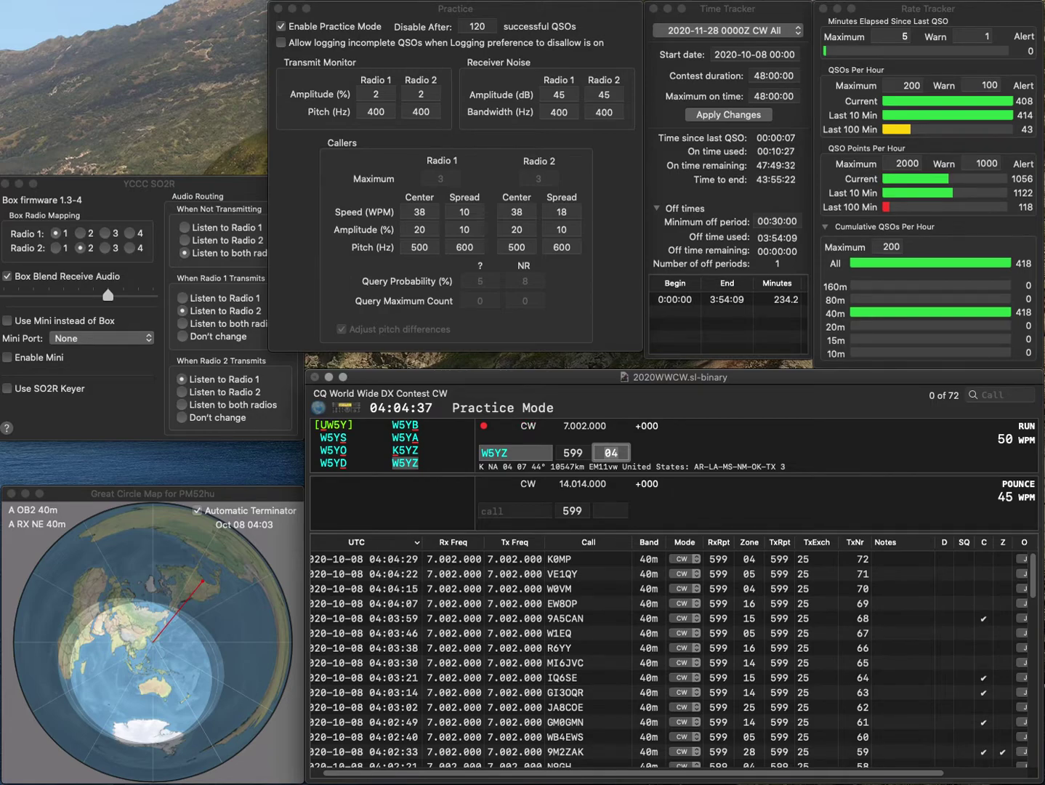
{"action": "key", "text": "Return"}
{"action": "type", "text": "K"}
{"action": "key", "text": "BackSpace"}
{"action": "type", "text": "YO7FEY"}
{"action": "key", "text": "Tab"}
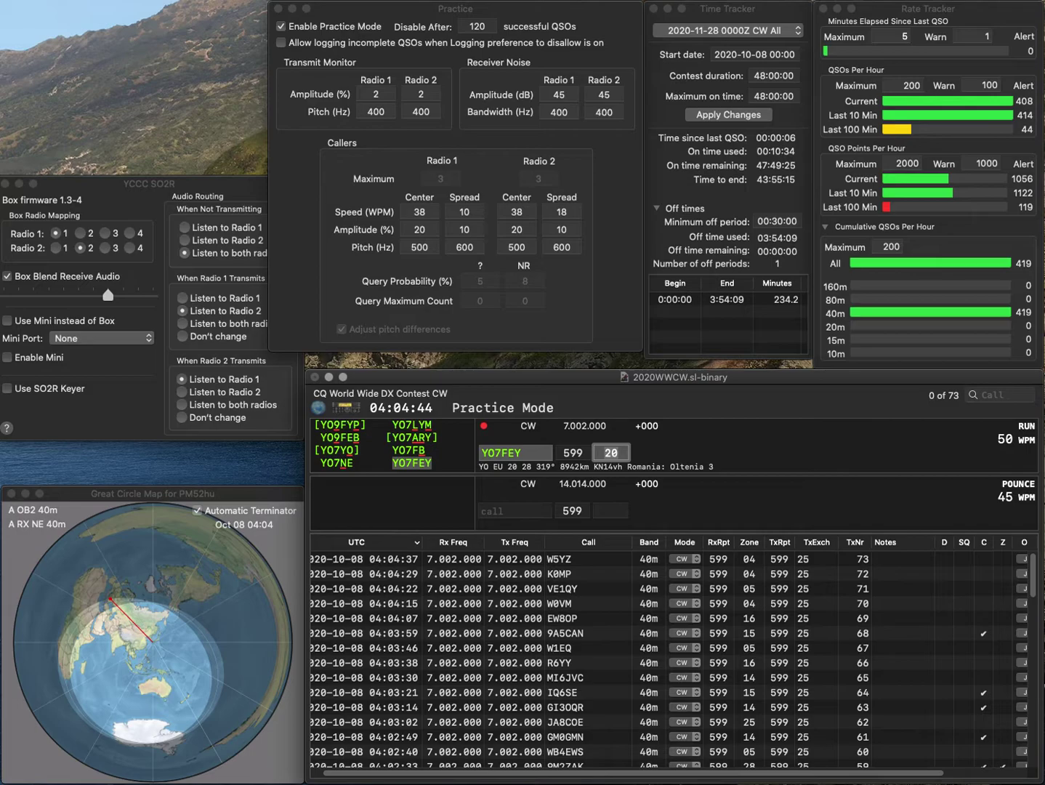
{"action": "key", "text": "Return"}
{"action": "type", "text": "N9QWV"}
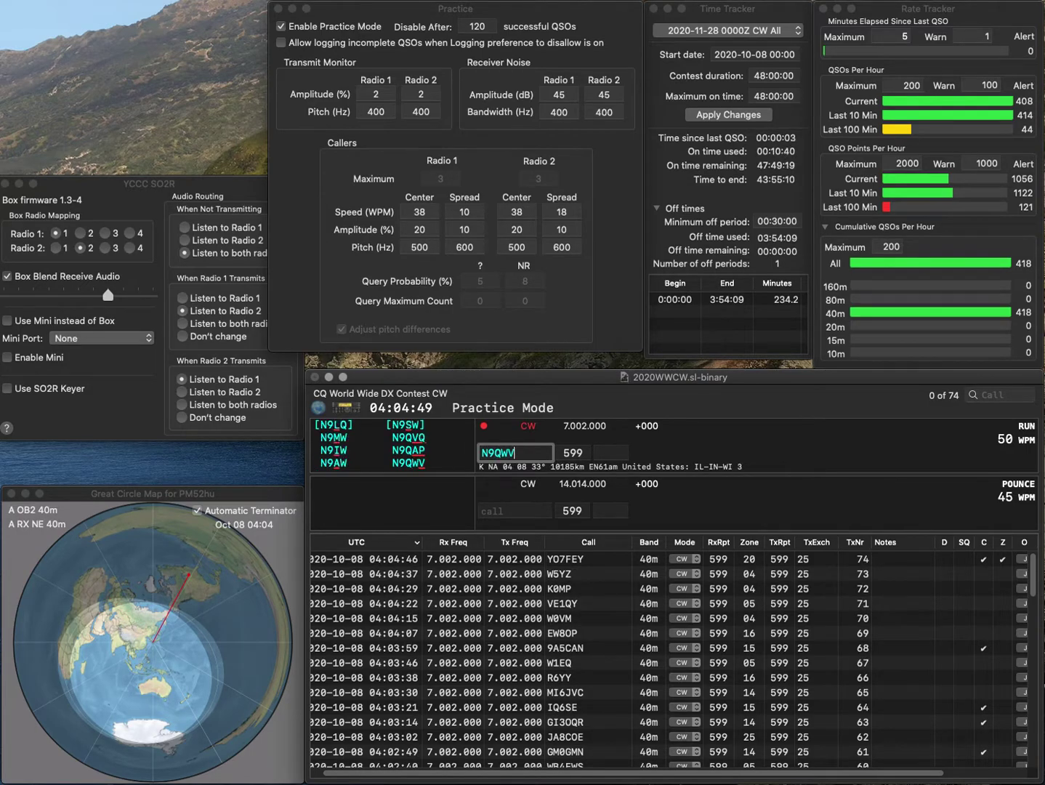
{"action": "key", "text": "Return"}
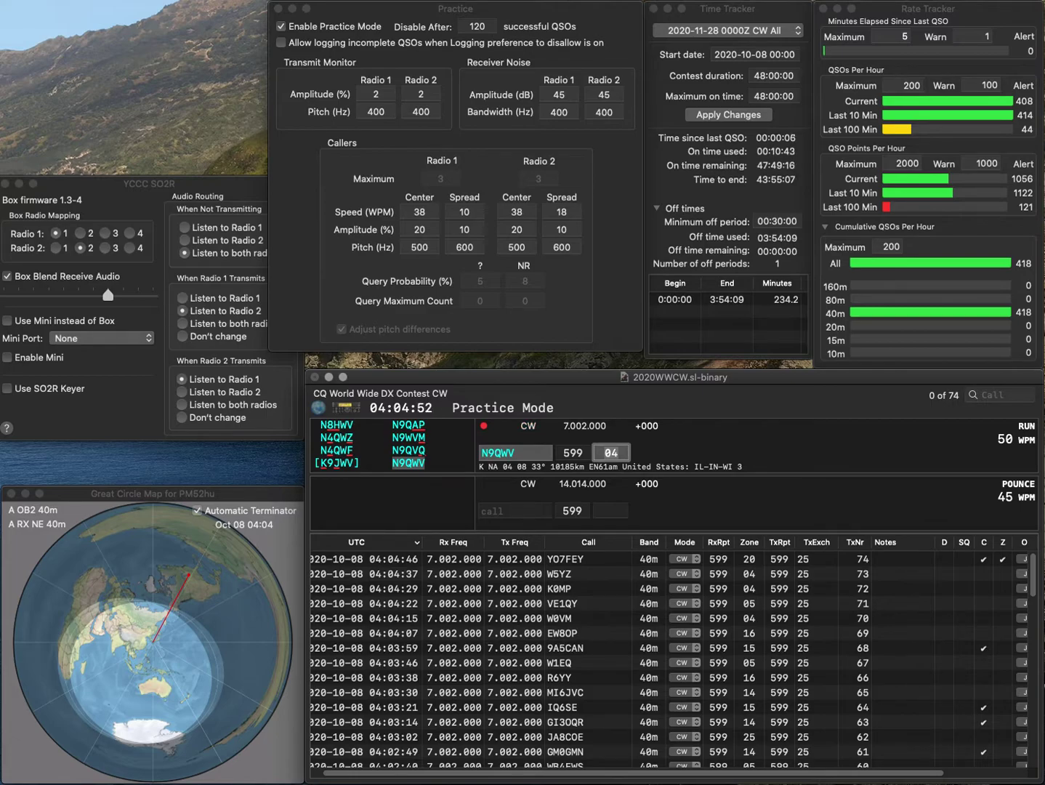
{"action": "key", "text": "Return"}
- Log a Radio 1 contact with IZ5EME, correcting the copied call before logging it with report 599, zone 15
{"action": "type", "text": "IQ5"}
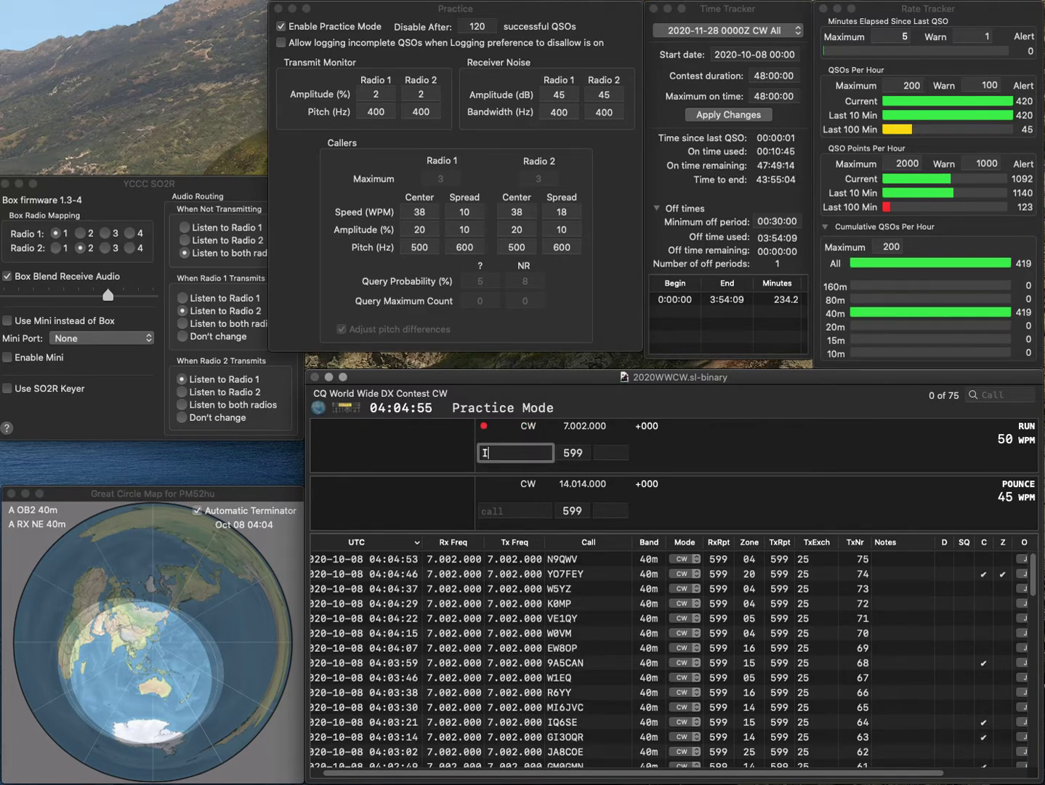
{"action": "key", "text": "BackSpace"}
{"action": "key", "text": "BackSpace"}
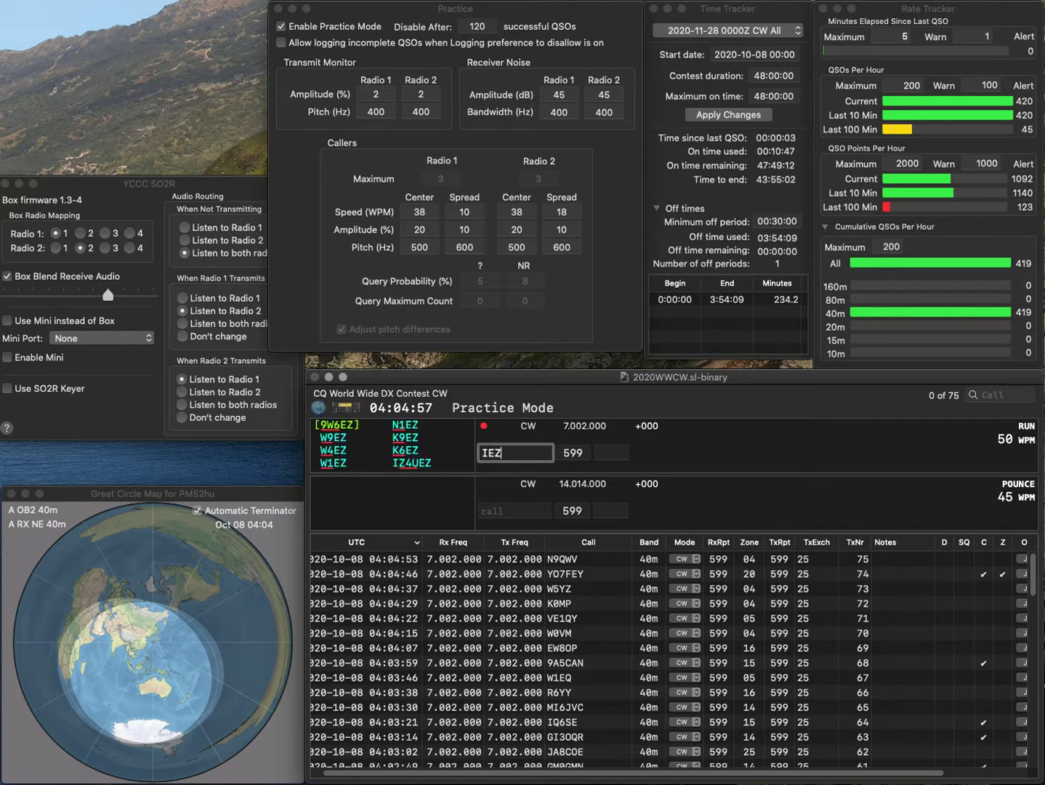
{"action": "type", "text": "Z5"}
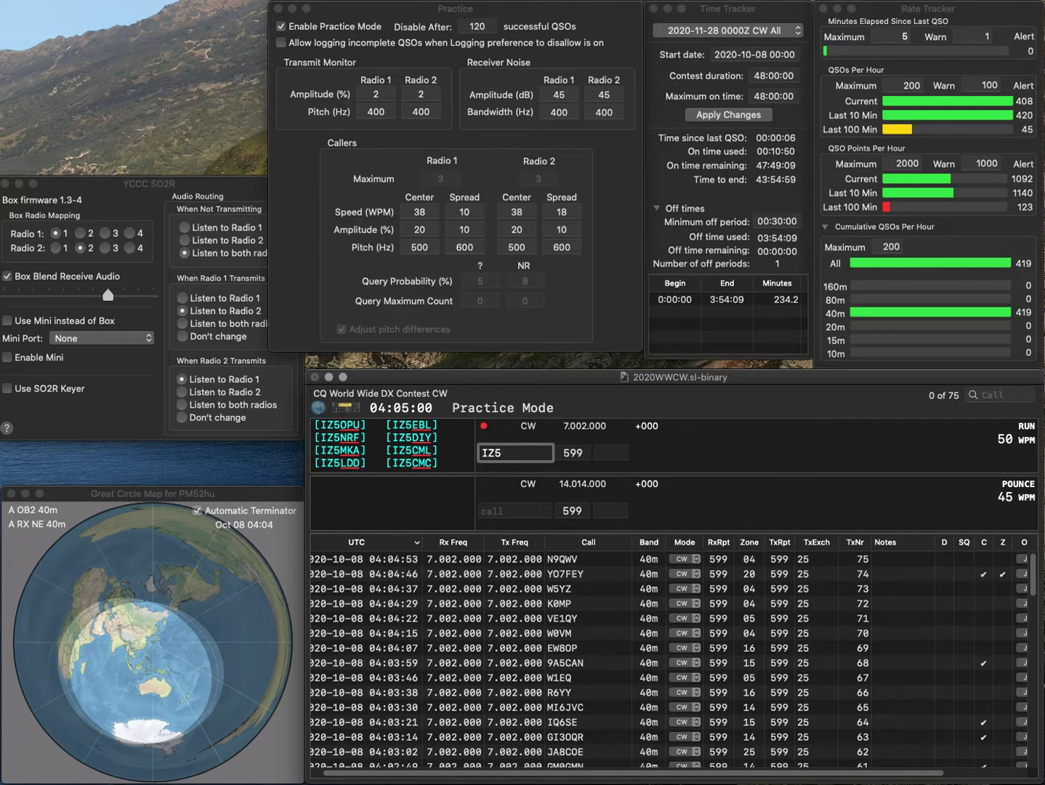
{"action": "type", "text": "E"}
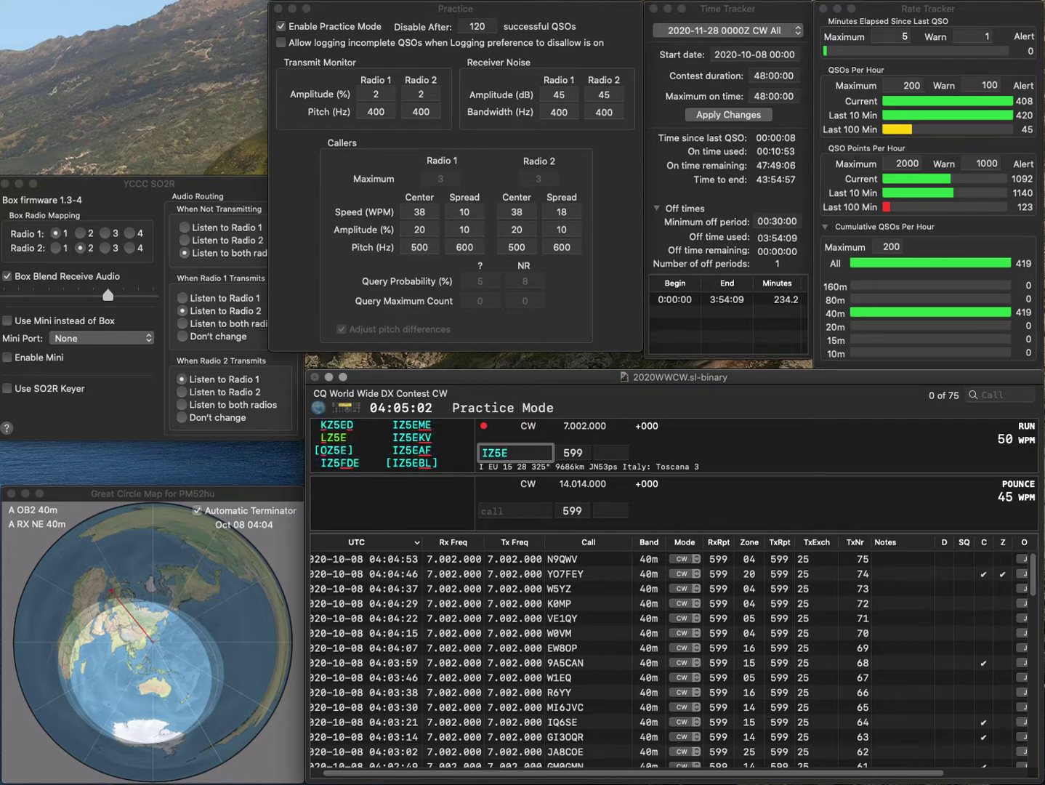
{"action": "type", "text": "MT"}
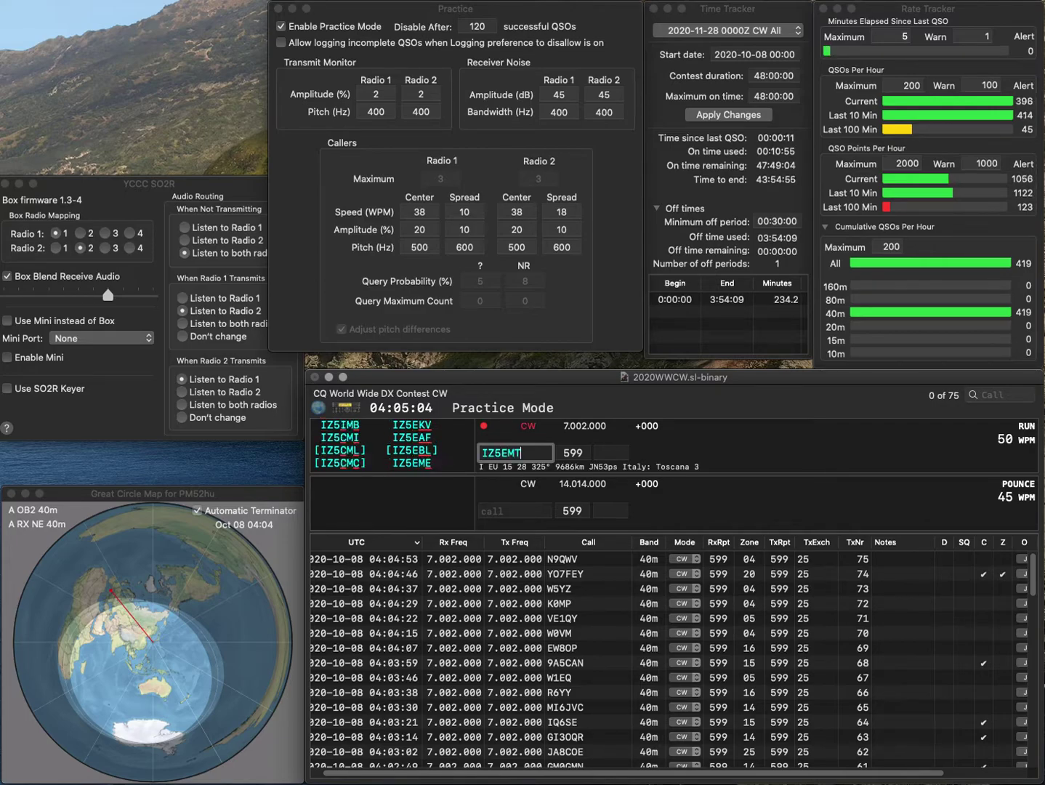
{"action": "key", "text": "BackSpace"}
{"action": "type", "text": "E"}
{"action": "key", "text": "Return"}
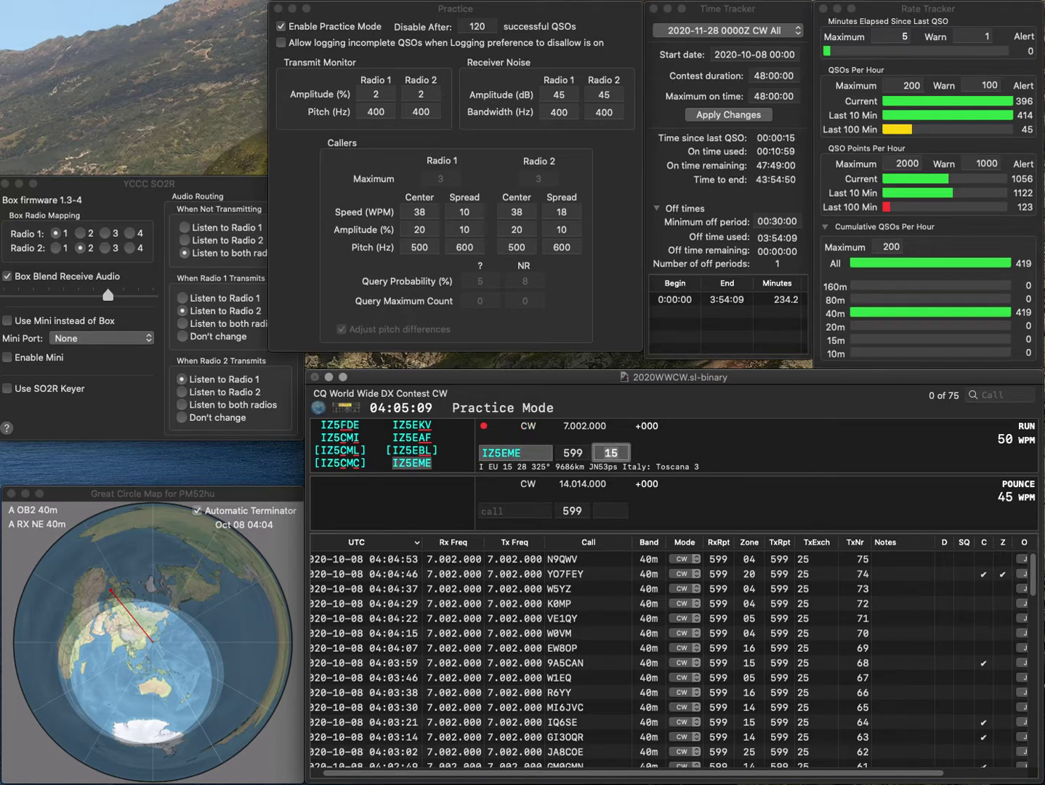
{"action": "key", "text": "Return"}
{"action": "type", "text": "VE7YU"}
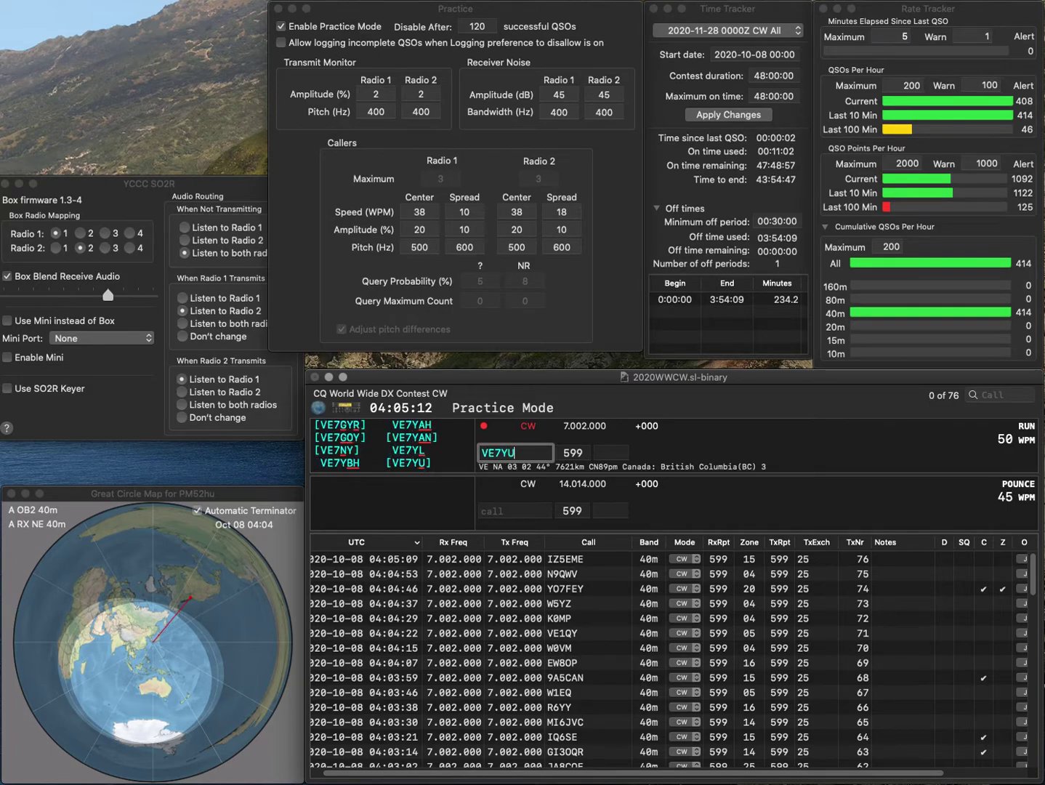
{"action": "key", "text": "Return"}
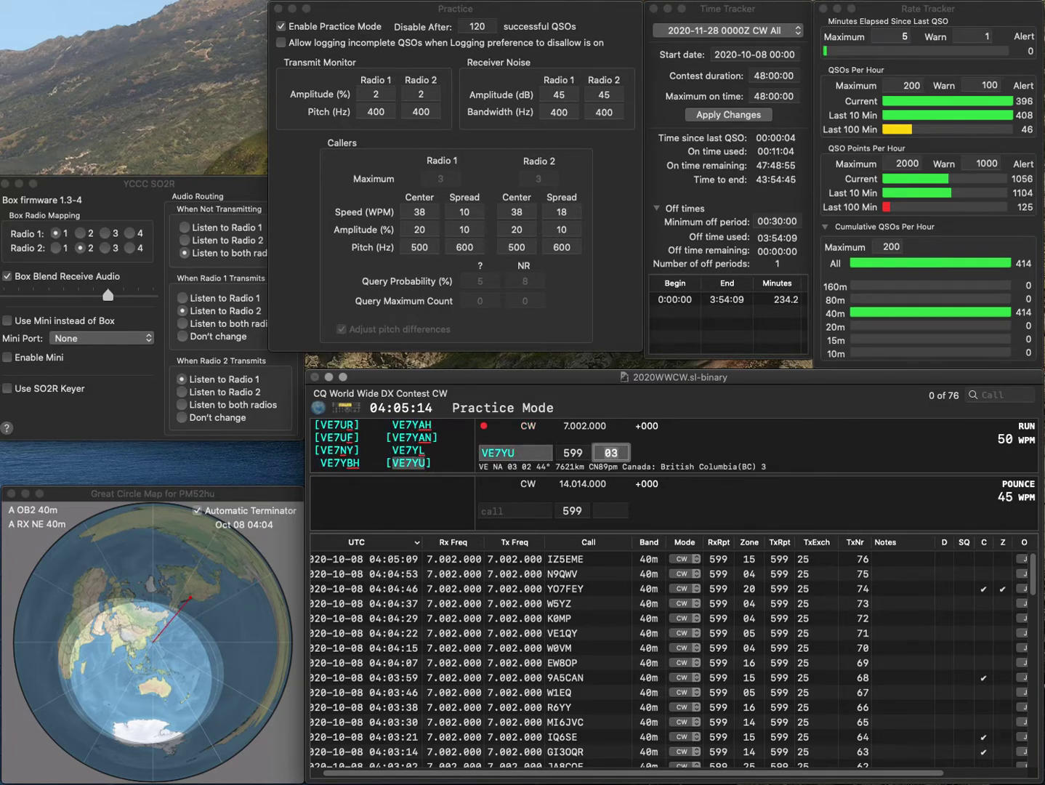
{"action": "key", "text": "Return"}
{"action": "type", "text": "M0PLX"}
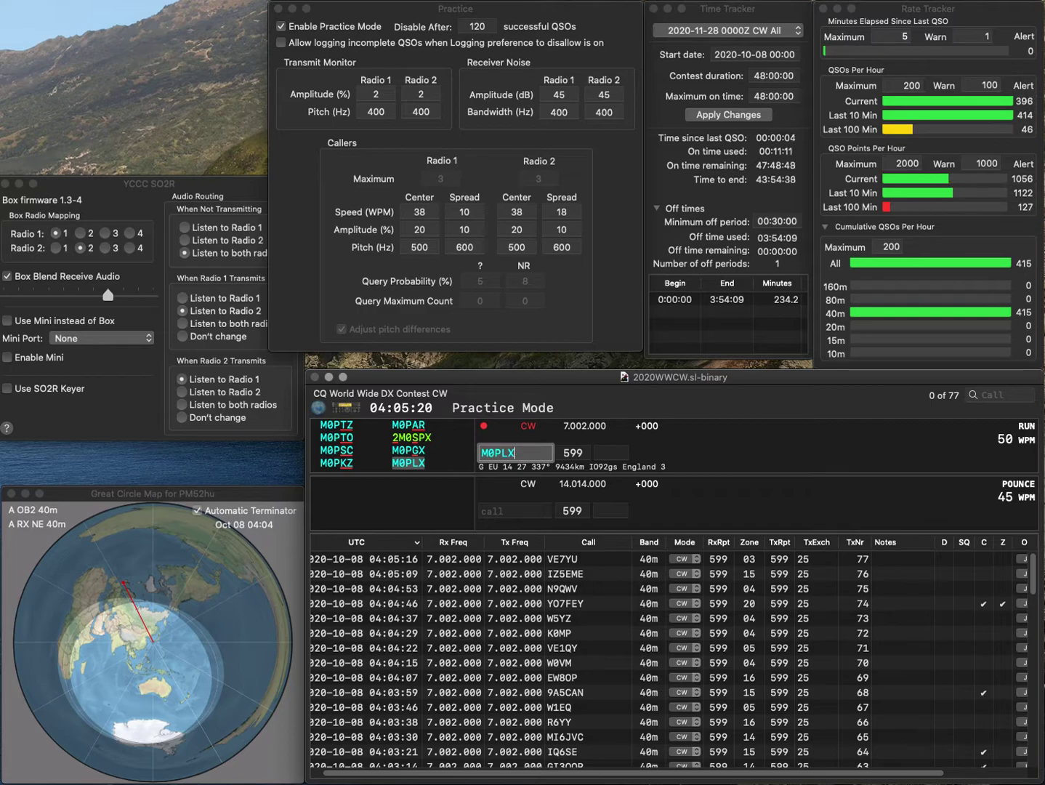
{"action": "key", "text": "Return"}
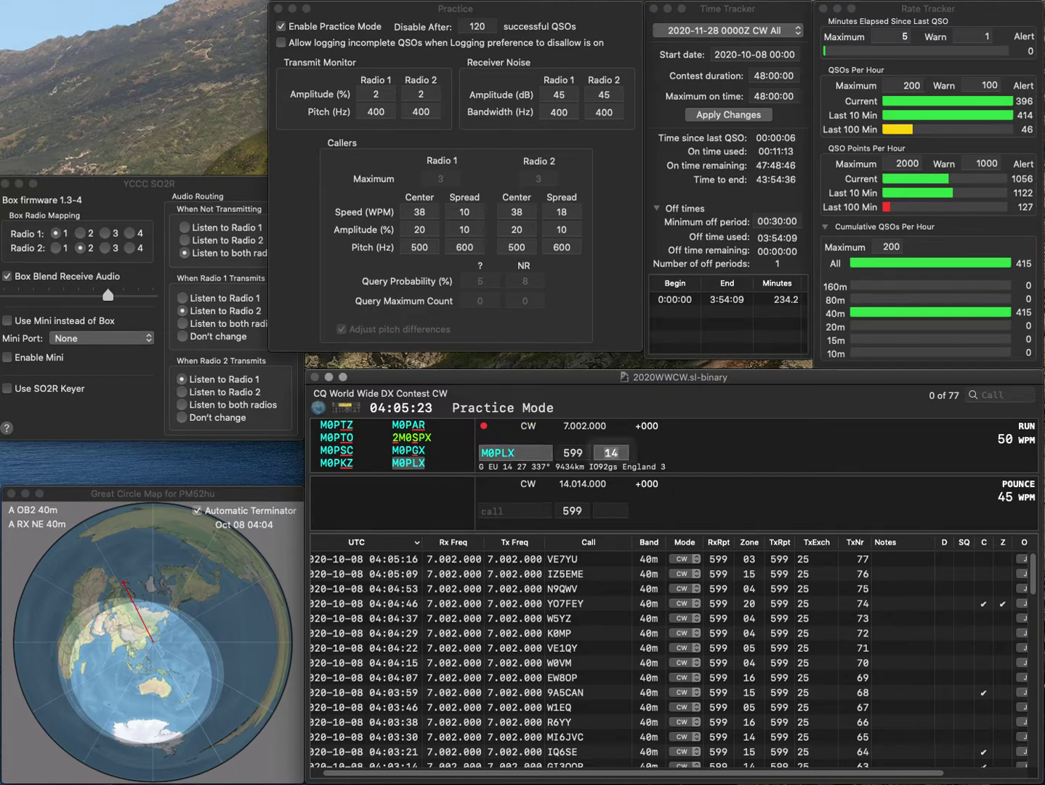
{"action": "key", "text": "Return"}
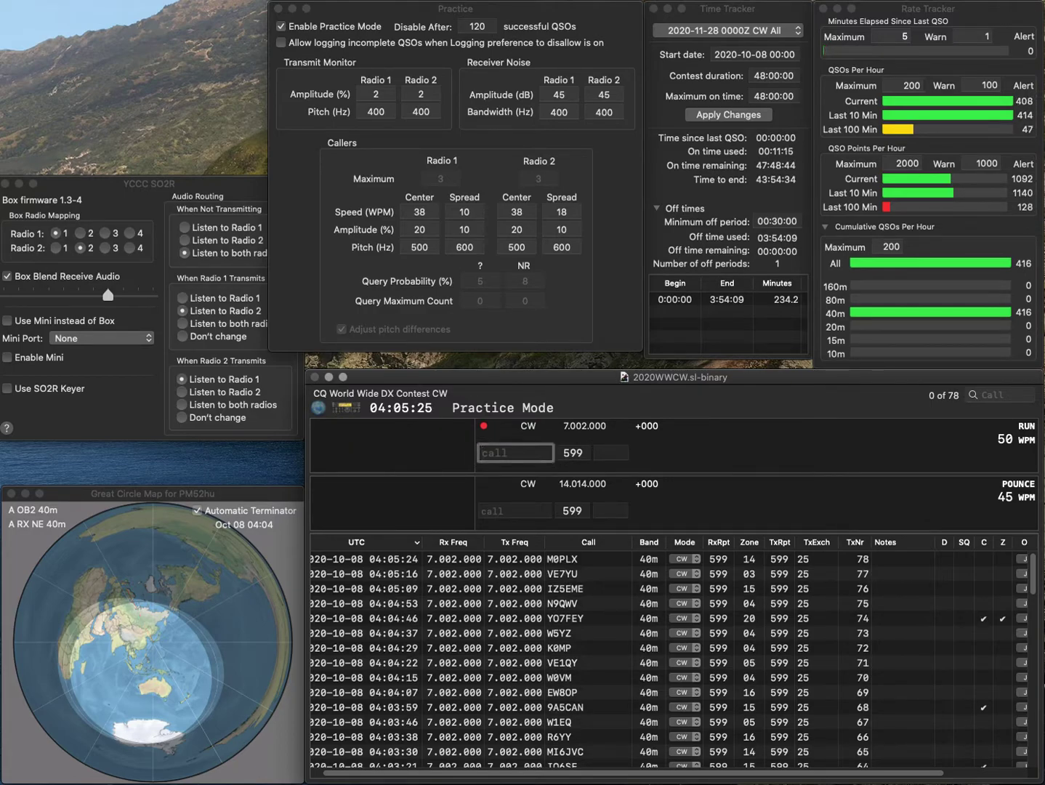
{"action": "type", "text": "3AMV"}
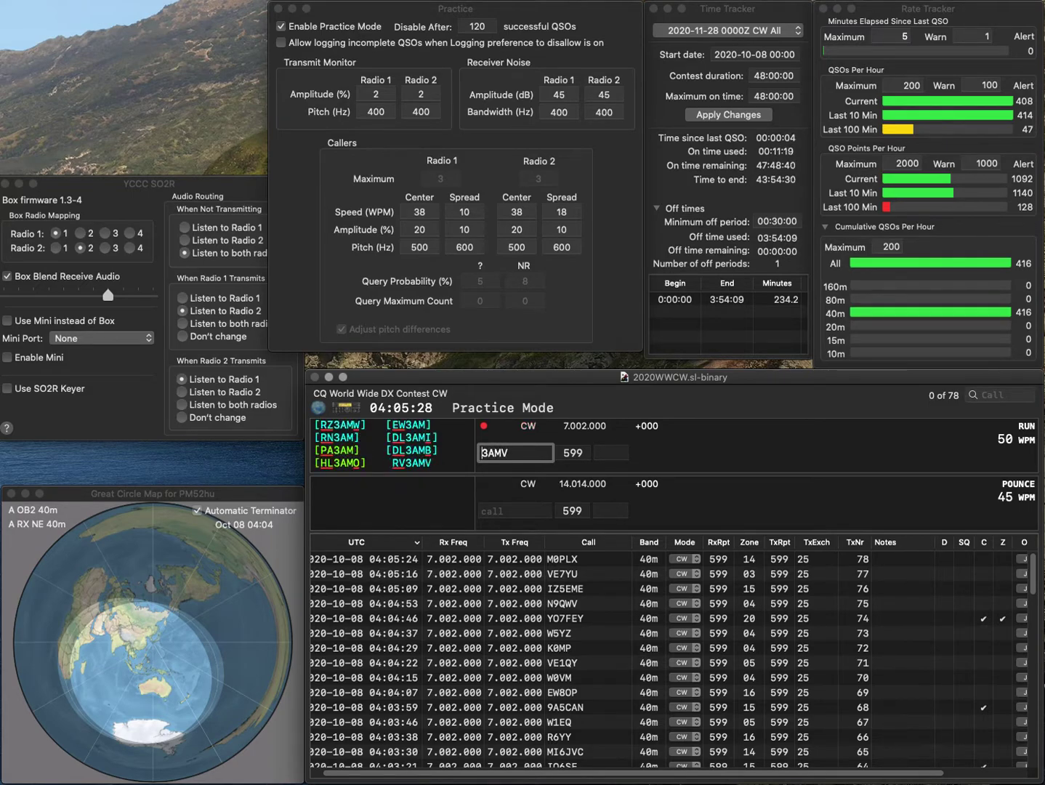
{"action": "key", "text": "super+Left"}
{"action": "type", "text": "RV"}
{"action": "key", "text": "Return"}
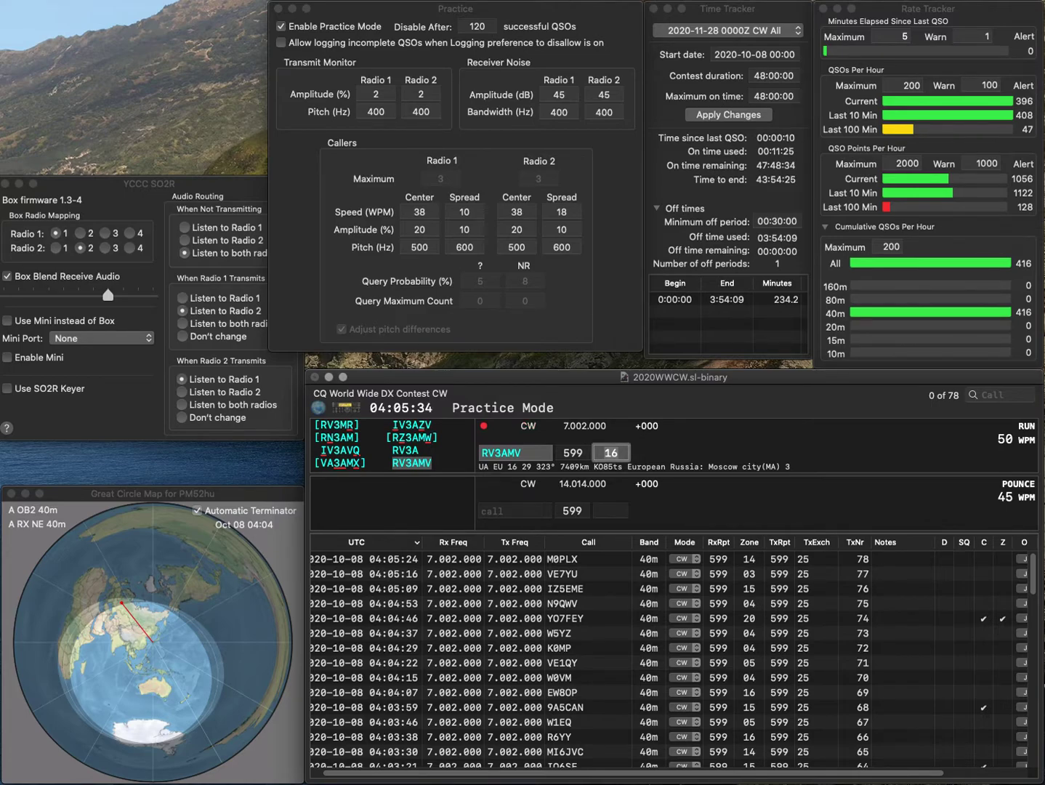
{"action": "key", "text": "Return"}
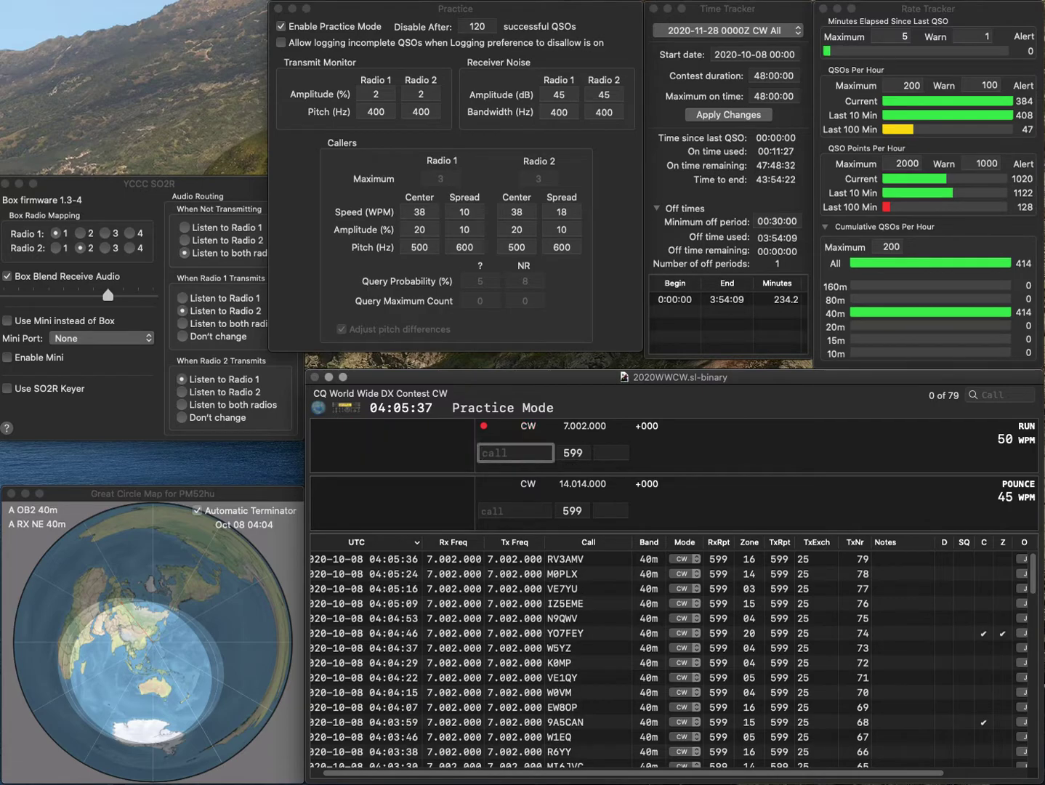
- Log a Radio 1 contact with R0RG, report 599, zone 18
{"action": "type", "text": "R0RG"}
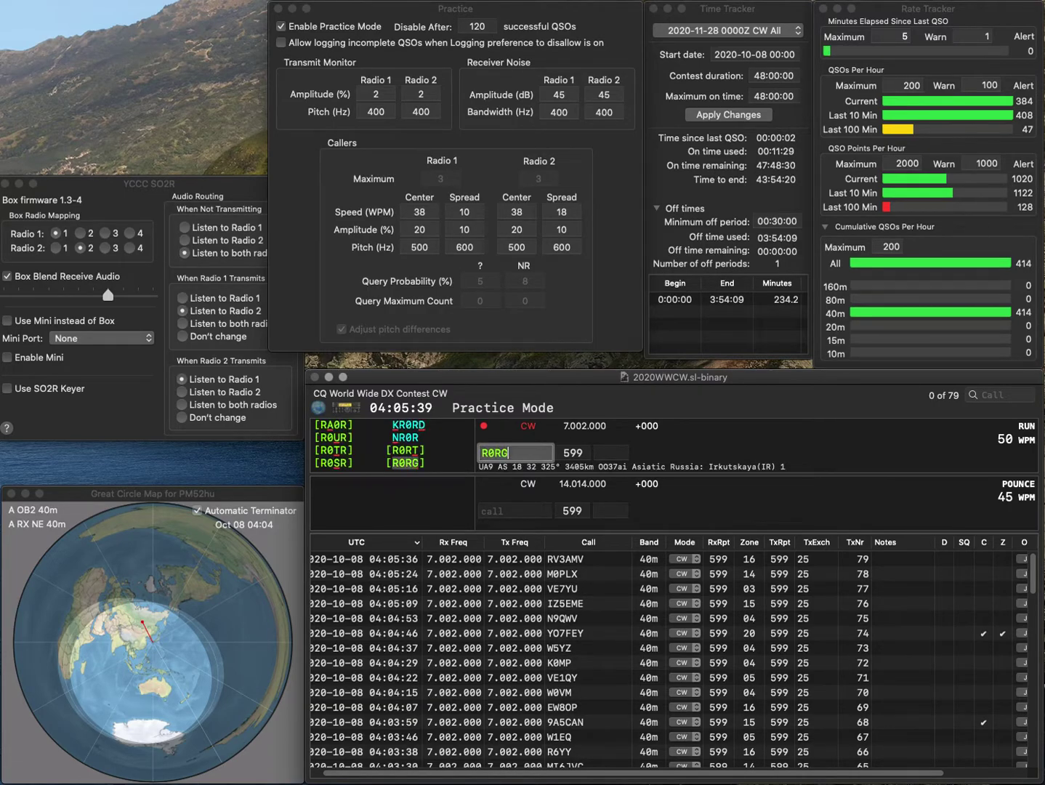
{"action": "key", "text": "Return"}
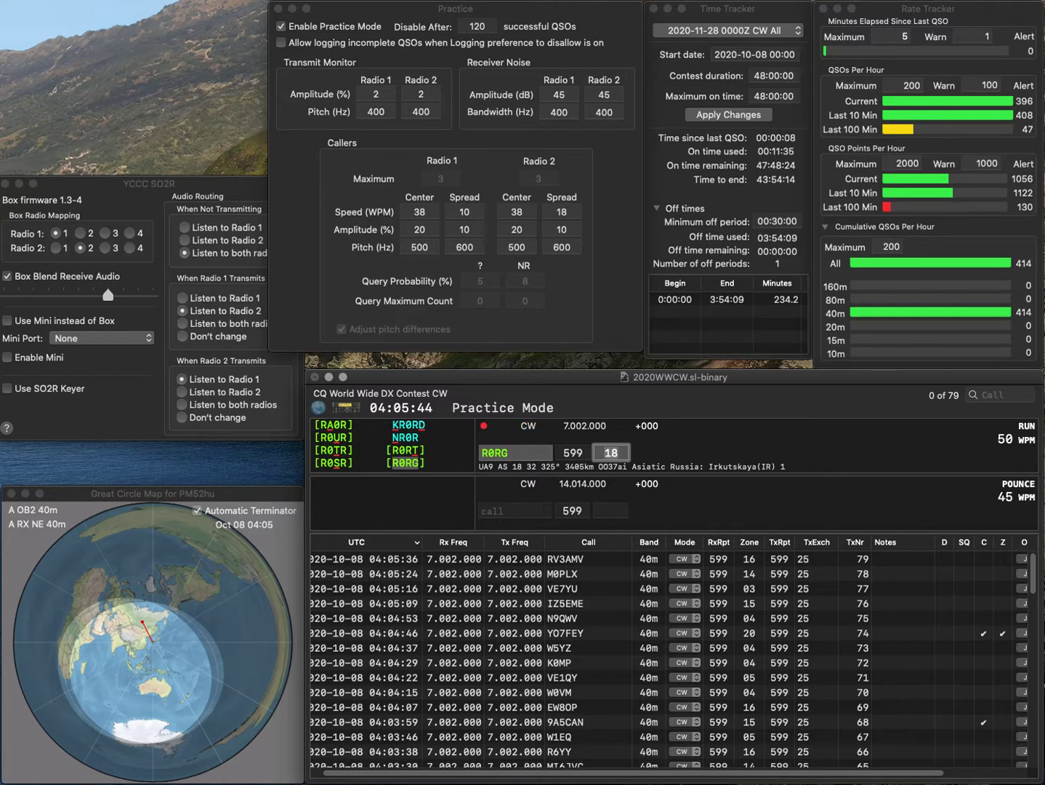
{"action": "key", "text": "Return"}
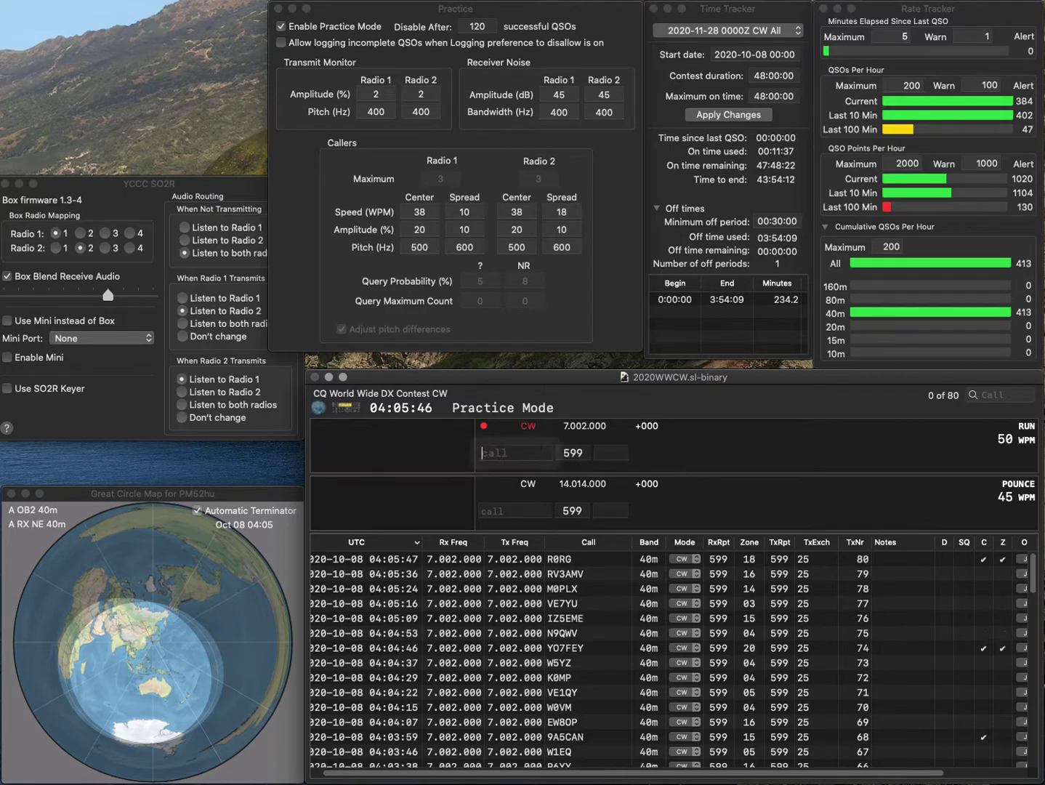
- Log a Radio 1 contact with SX80FOC, report 599, zone 20
{"action": "type", "text": "SX80"}
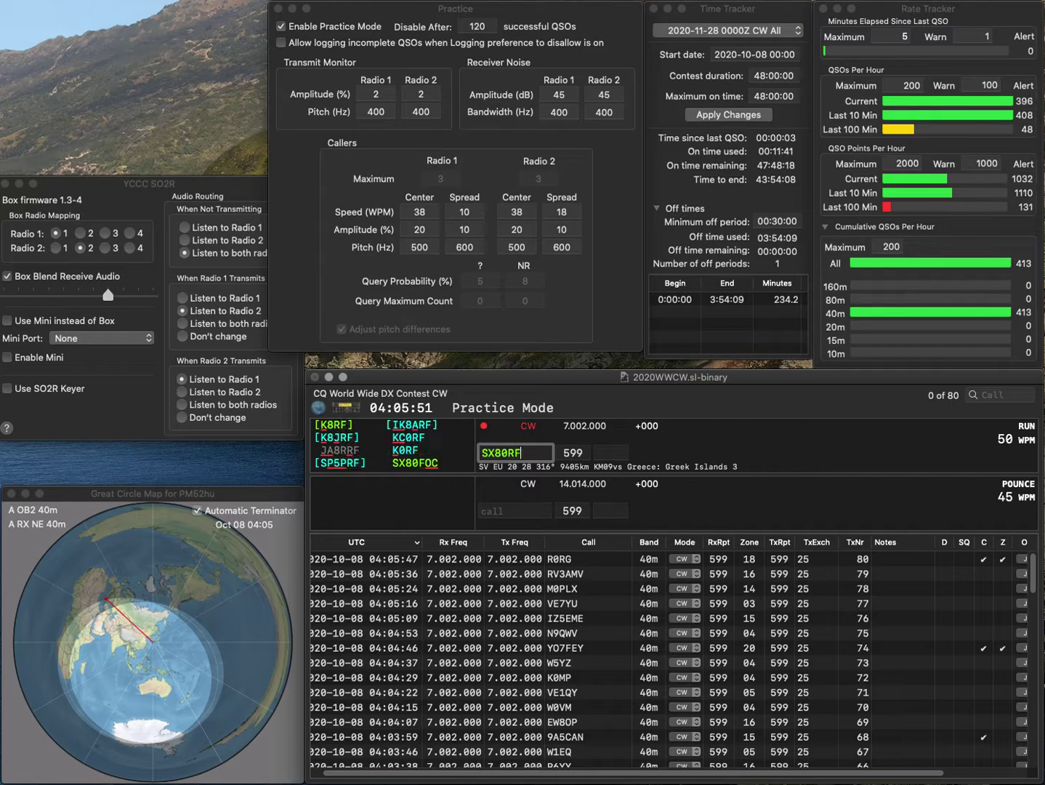
{"action": "type", "text": "FOC"}
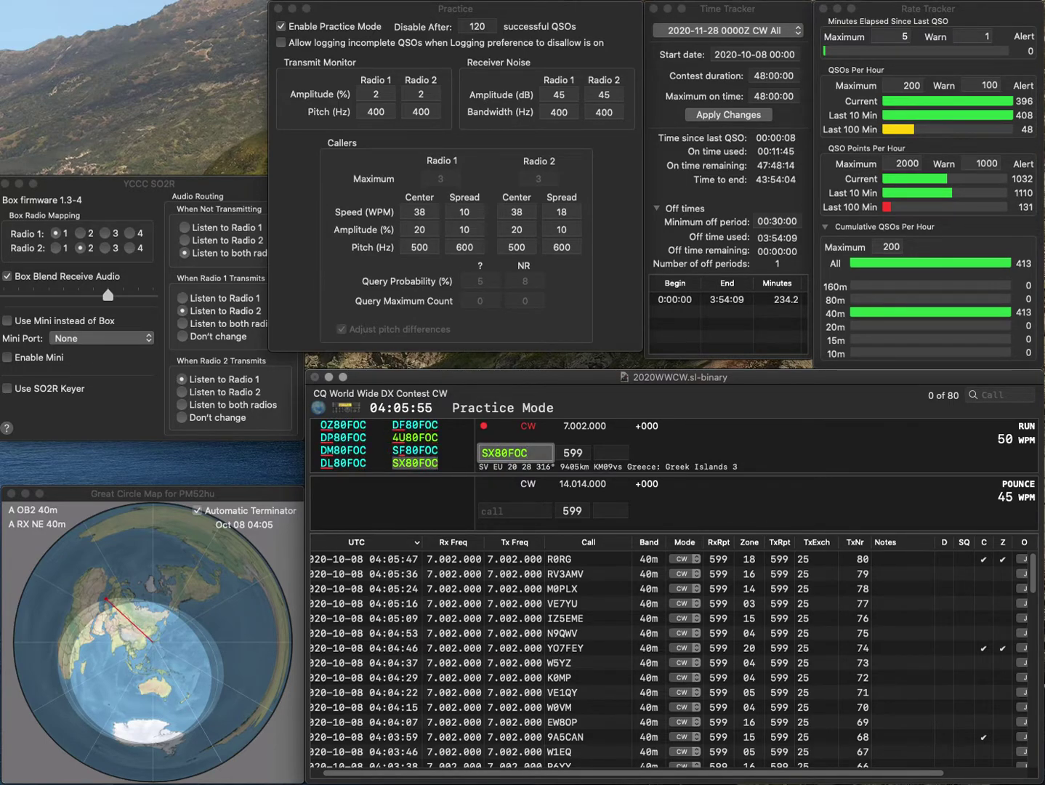
{"action": "key", "text": "space"}
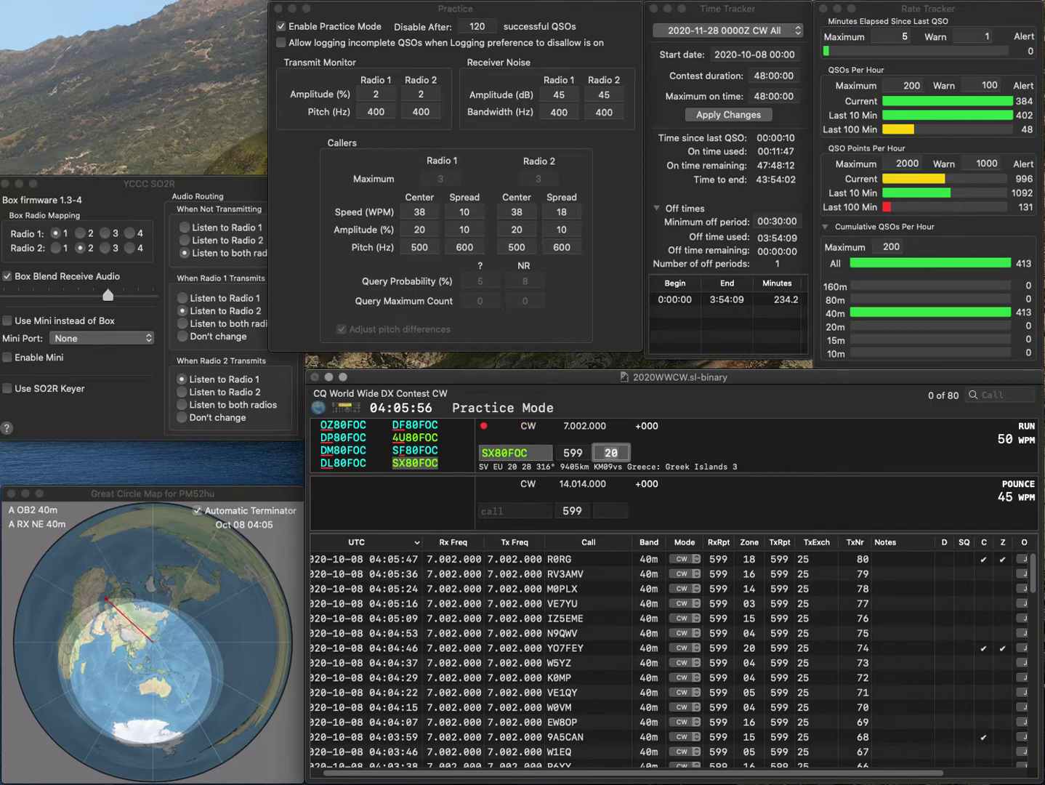
{"action": "key", "text": "Return"}
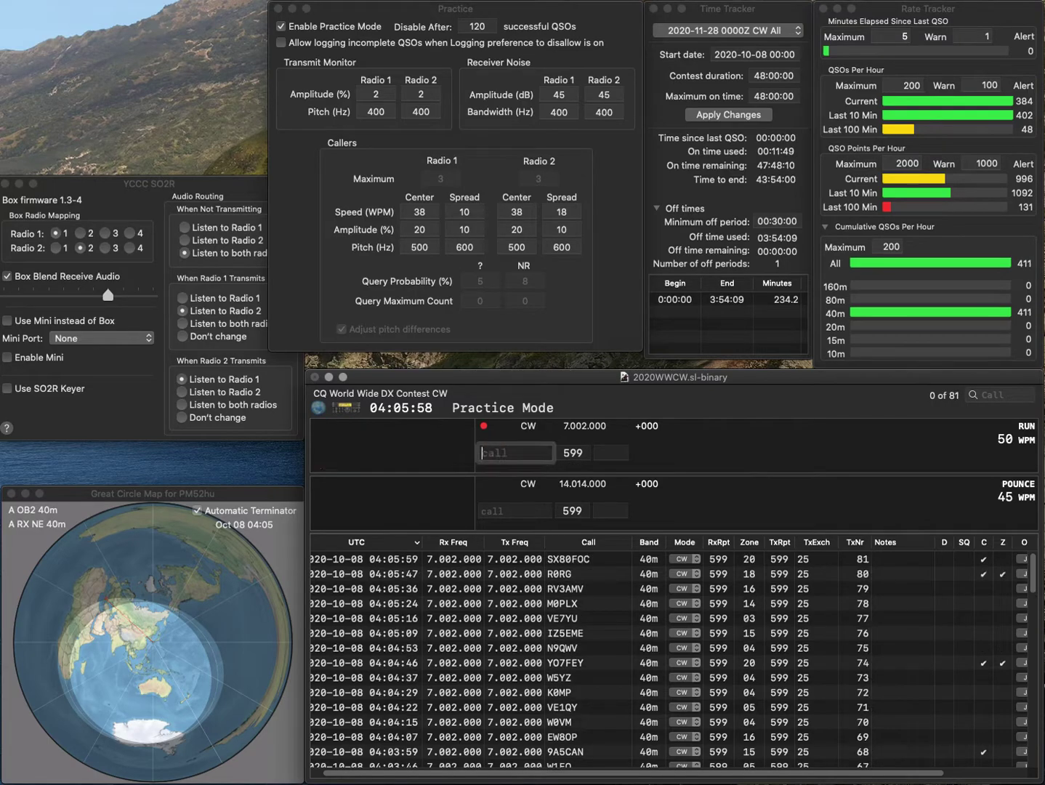
{"action": "type", "text": "L"}
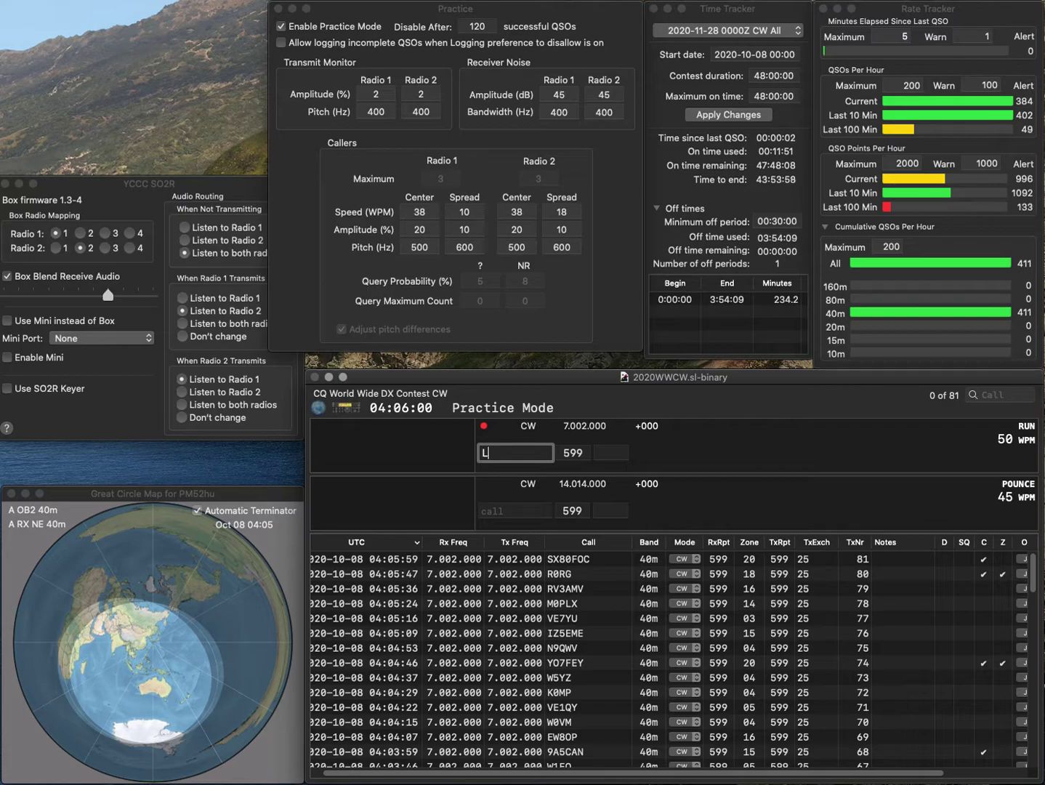
{"action": "type", "text": "33M"}
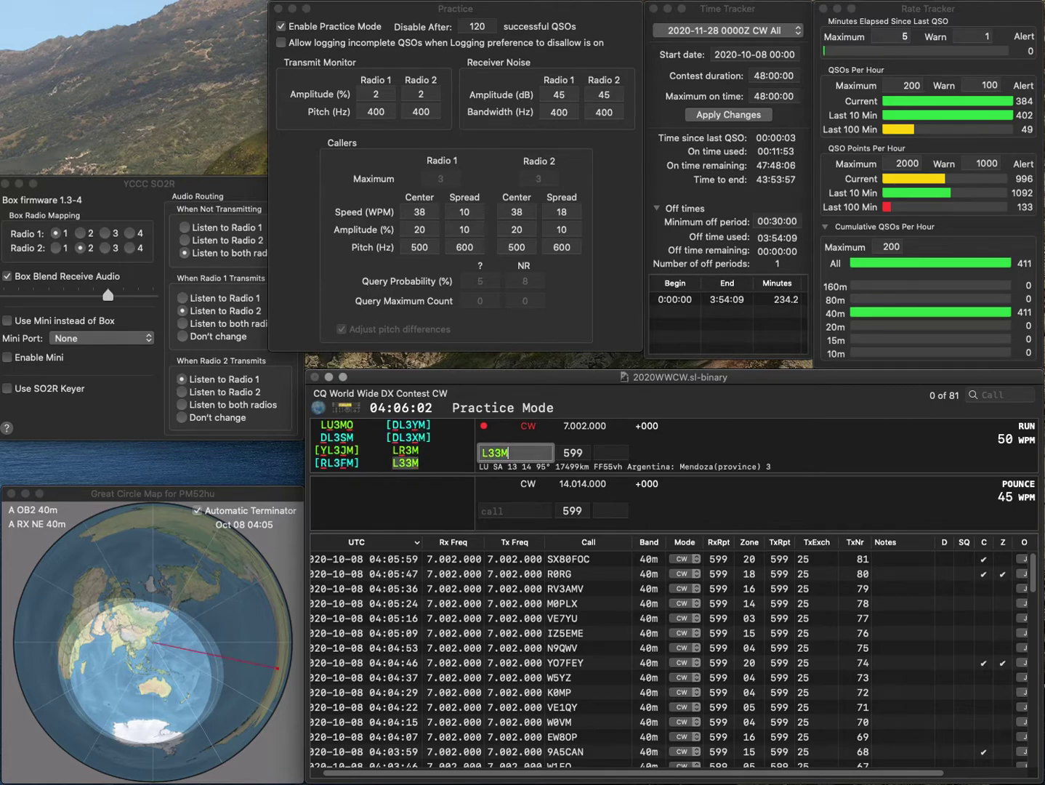
{"action": "key", "text": "space"}
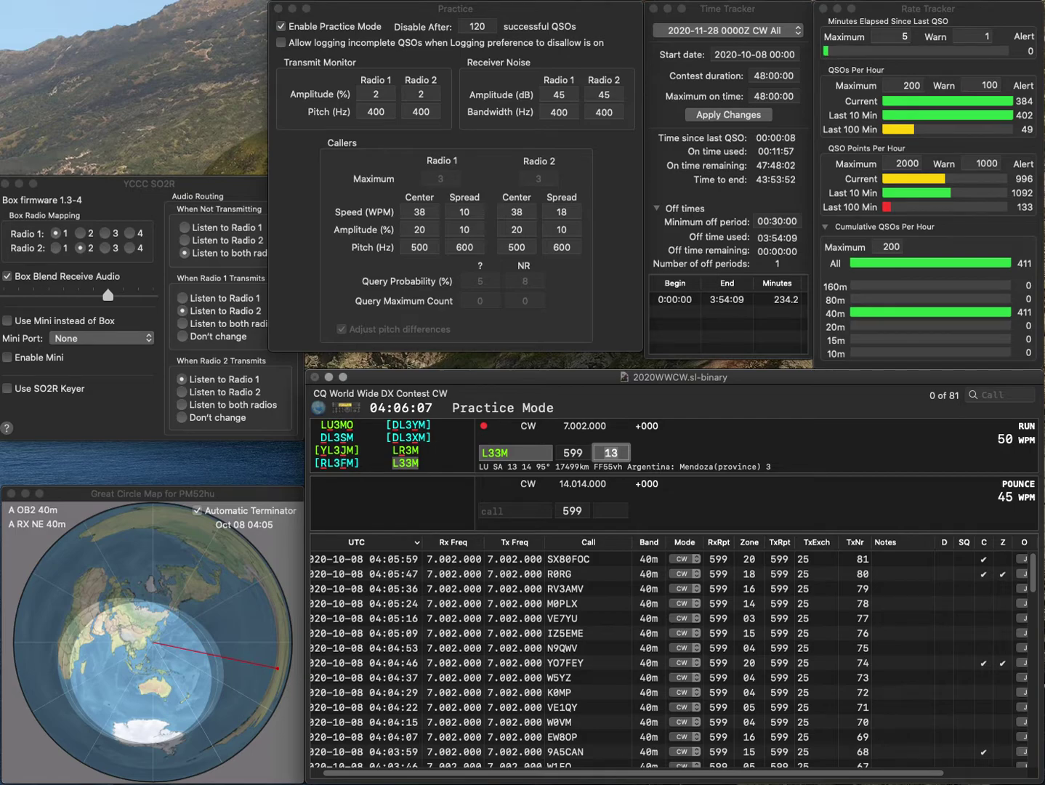
{"action": "key", "text": "Return"}
{"action": "type", "text": "JJ2ONH"}
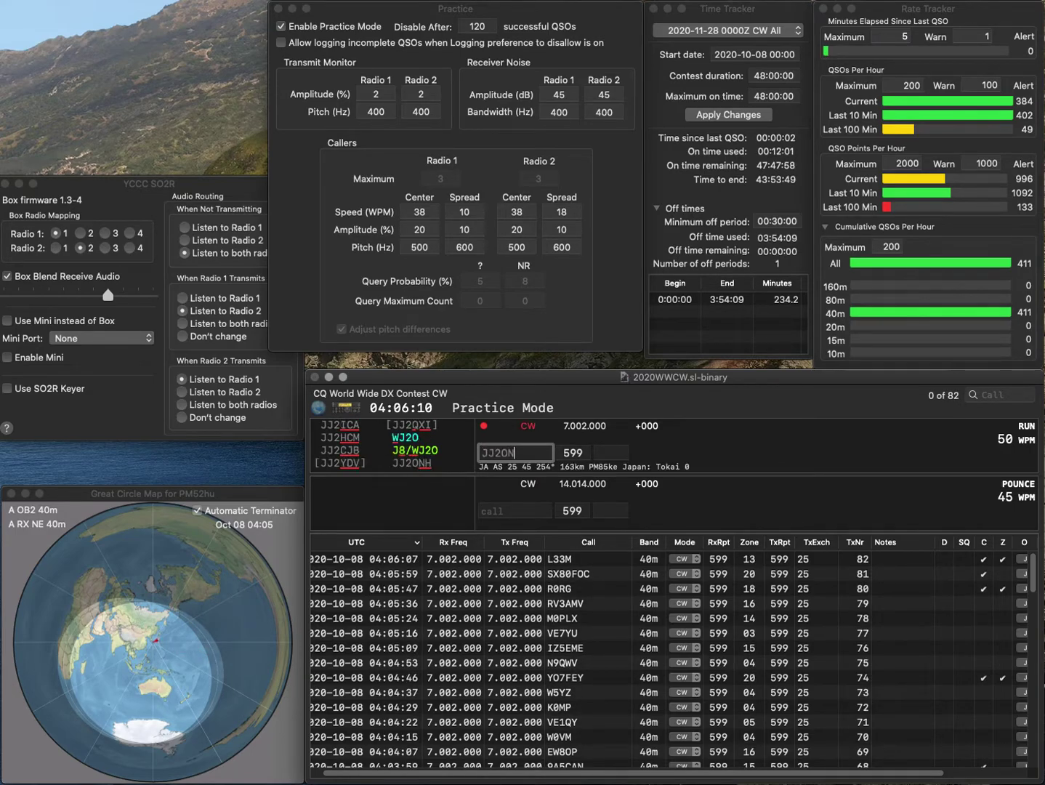
{"action": "key", "text": "Return"}
{"action": "key", "text": "space"}
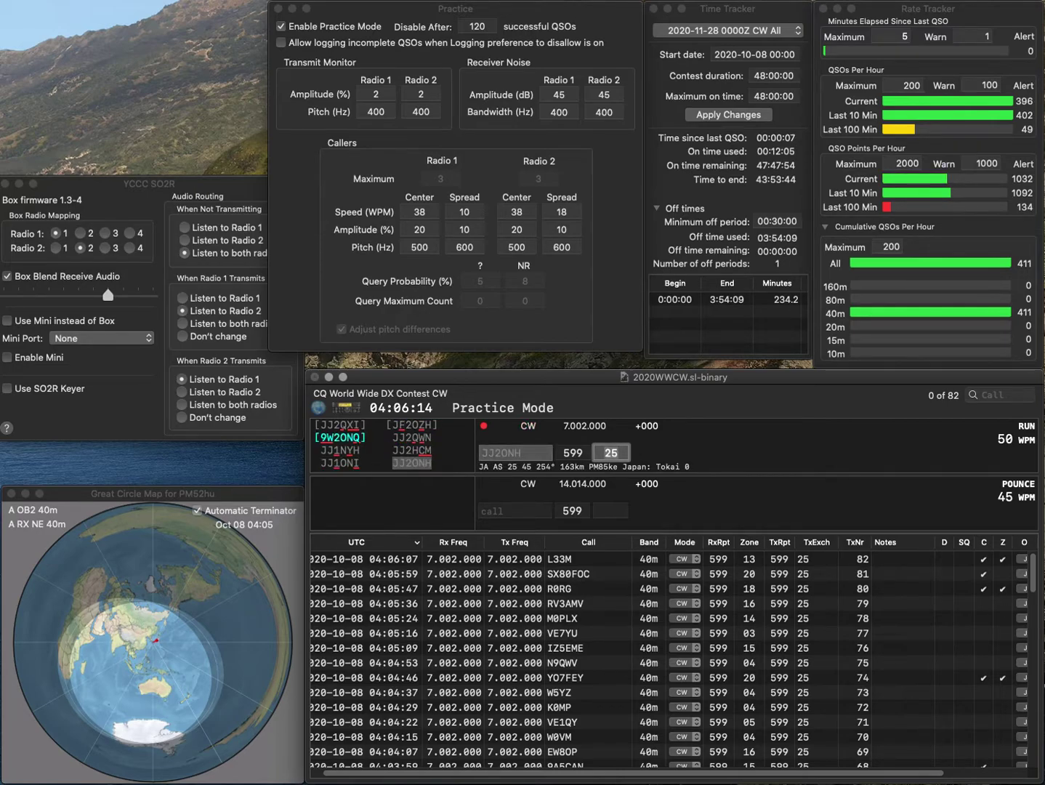
{"action": "key", "text": "Return"}
{"action": "type", "text": "DL4MCA"}
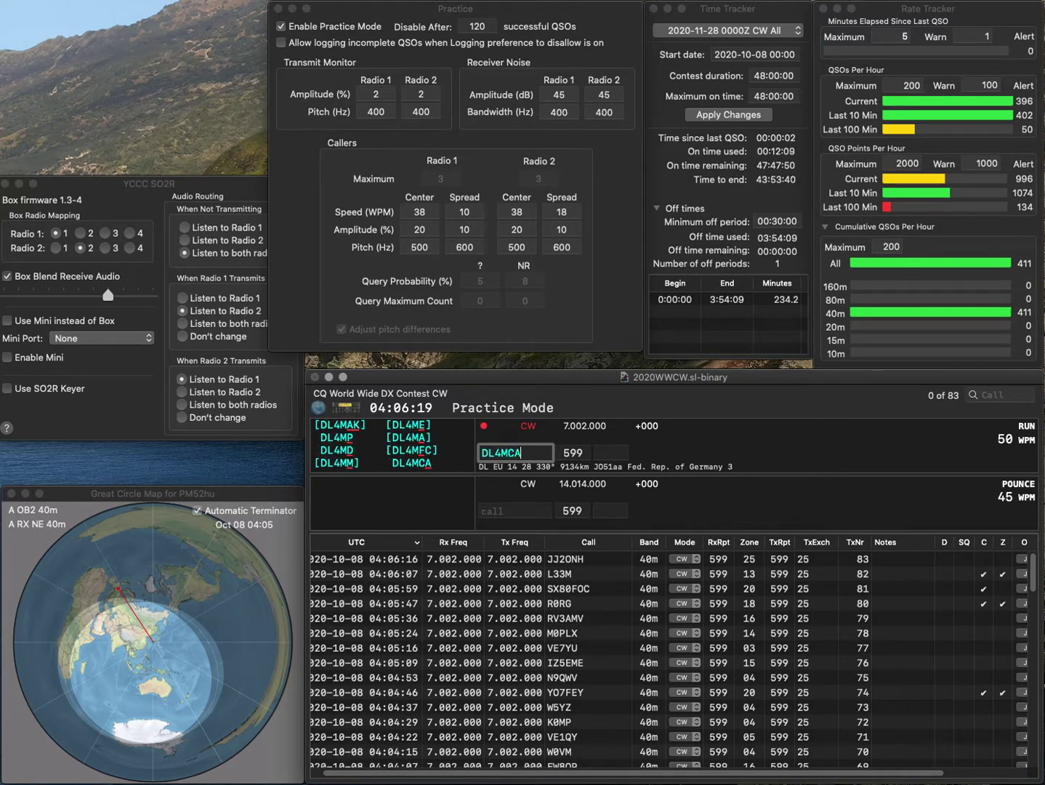
{"action": "key", "text": "space"}
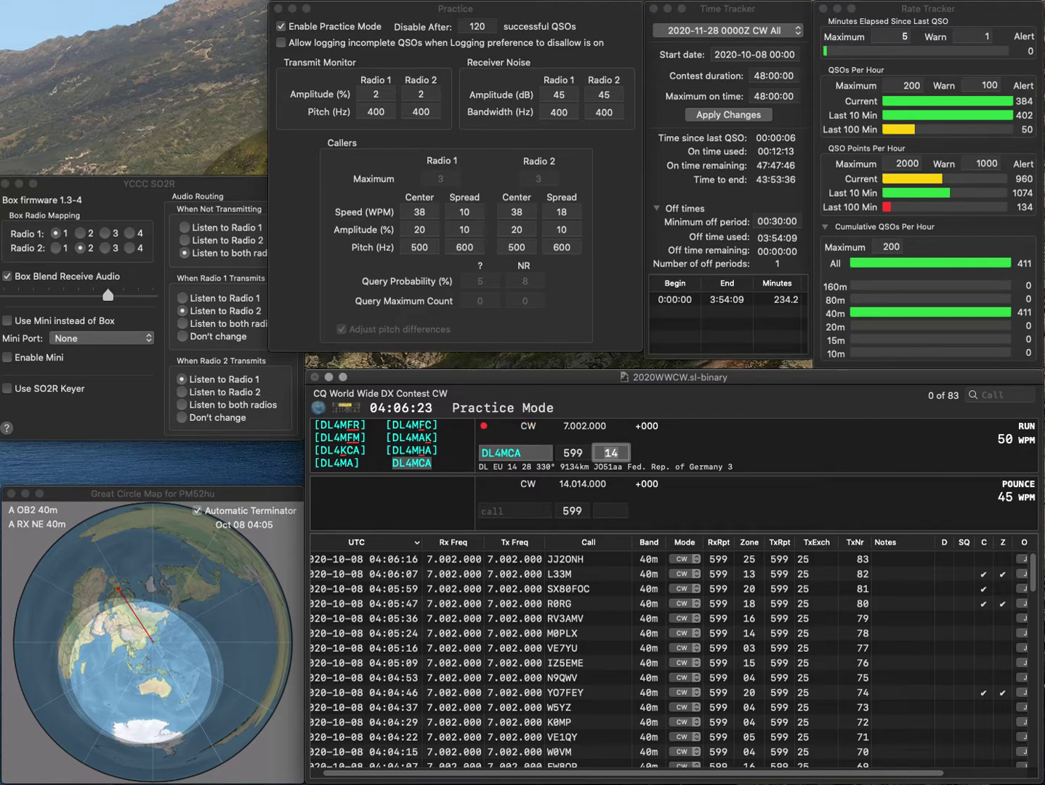
{"action": "key", "text": "Return"}
- Log a Radio 1 contact with NV4G, correcting the copied call before logging it with report 599, zone 05
{"action": "type", "text": "N"}
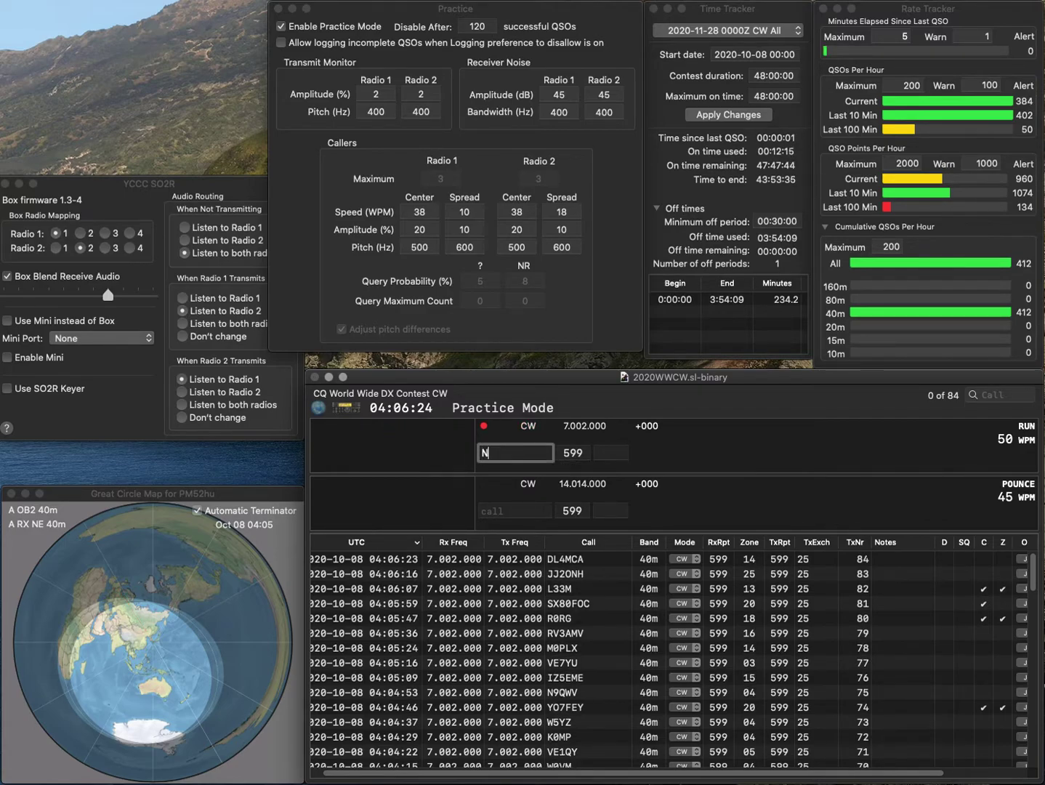
{"action": "type", "text": "4VG"}
{"action": "key", "text": "BackSpace"}
{"action": "key", "text": "Right"}
{"action": "type", "text": "4"}
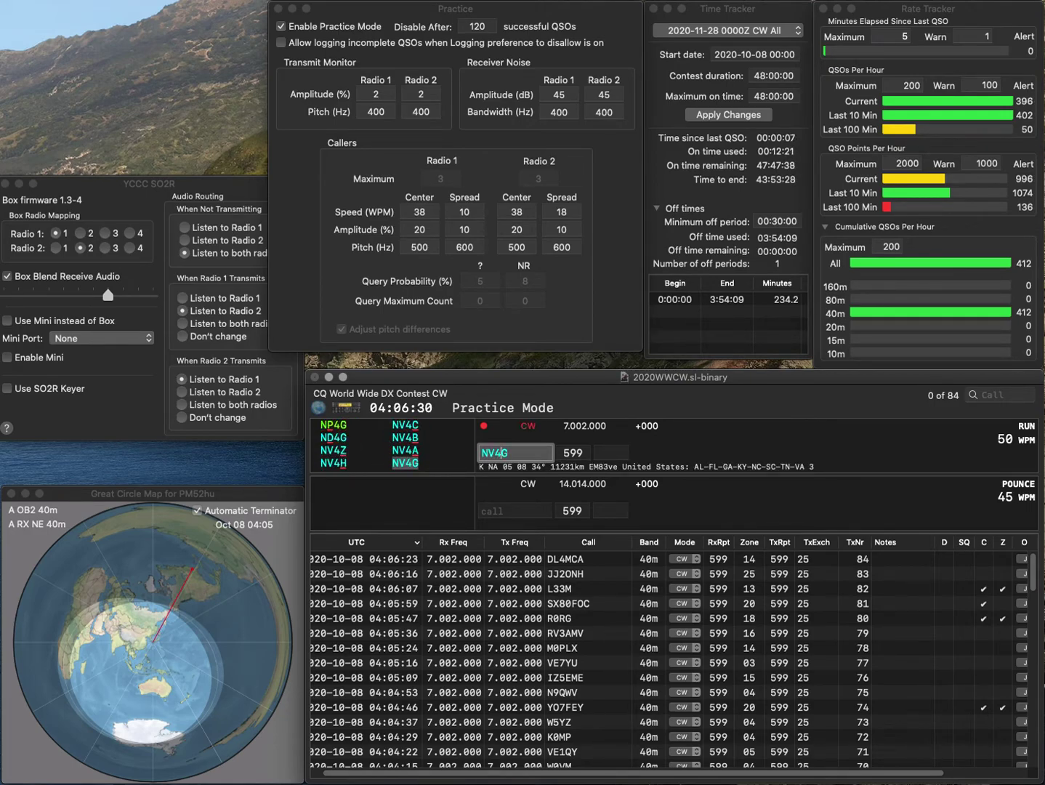
{"action": "key", "text": "Tab"}
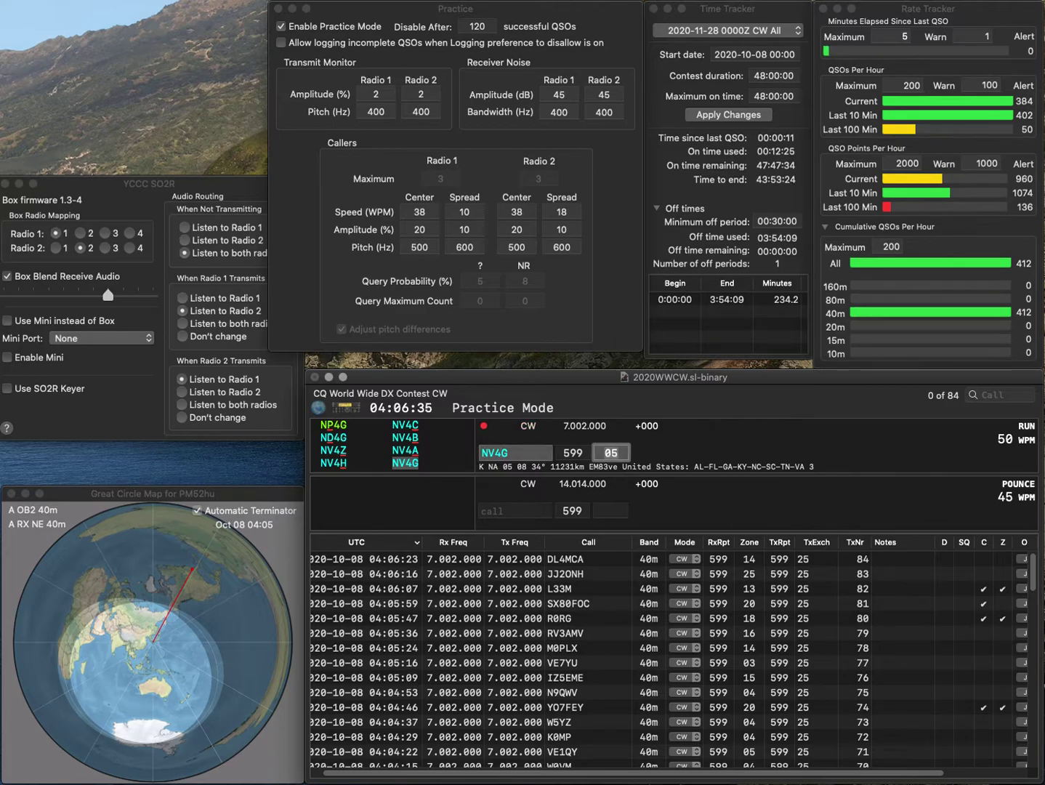
{"action": "key", "text": "Return"}
{"action": "type", "text": "W3"}
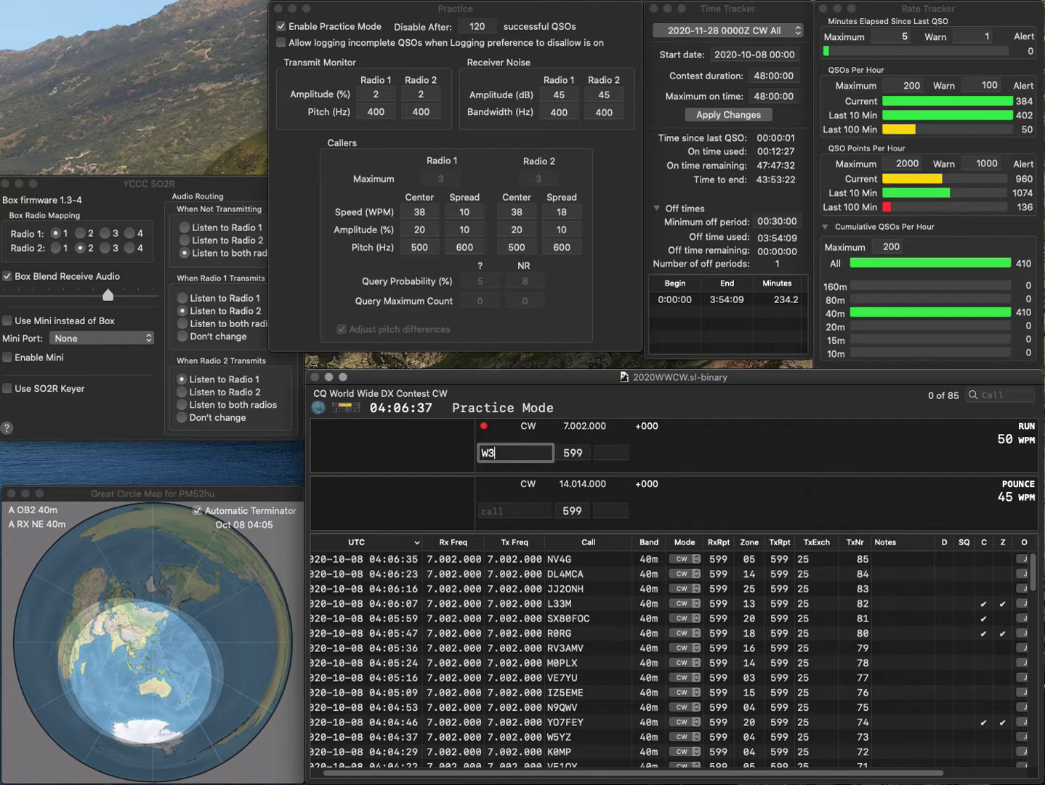
{"action": "type", "text": "XOX"}
{"action": "key", "text": "space"}
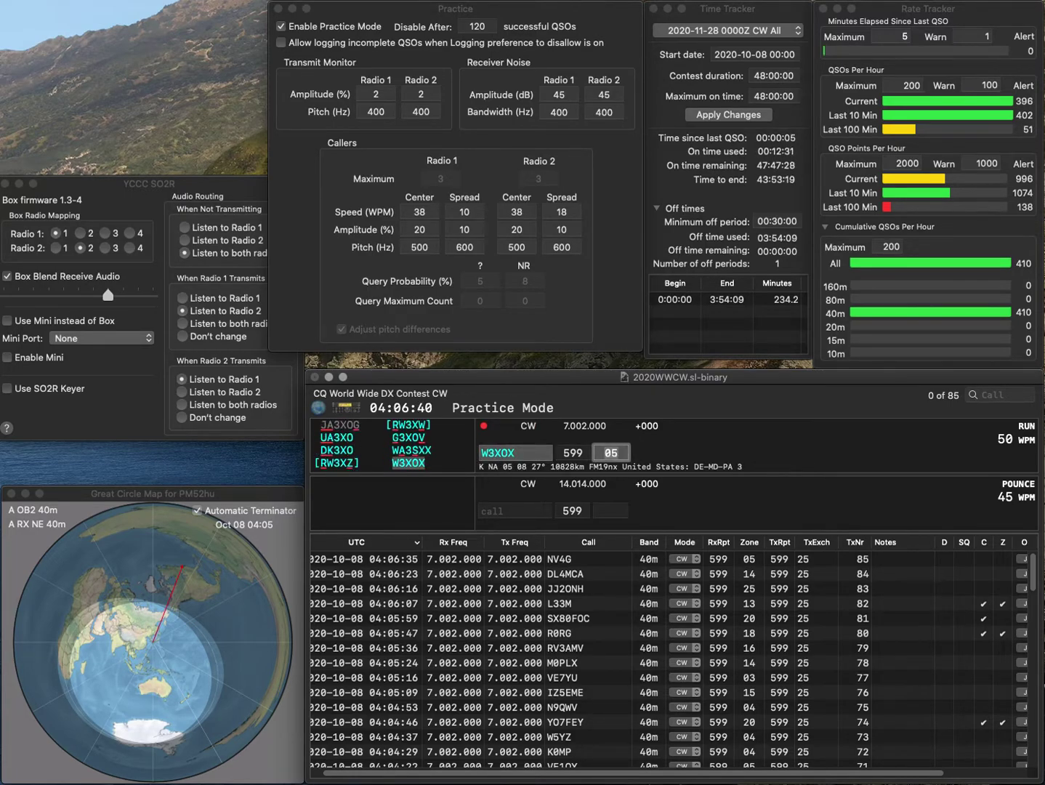
{"action": "key", "text": "Return"}
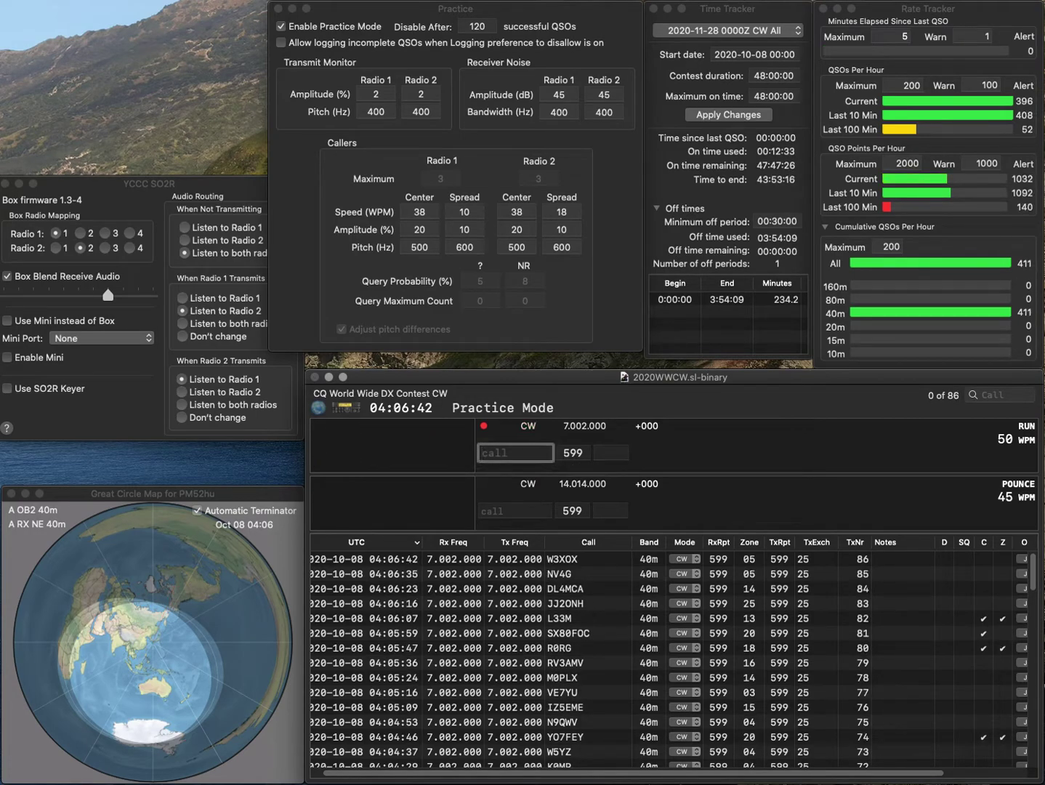
- Log a Radio 1 contact with 9K9A, report 599, zone 21
{"action": "type", "text": "0"}
{"action": "key", "text": "BackSpace"}
{"action": "type", "text": "9K9A"}
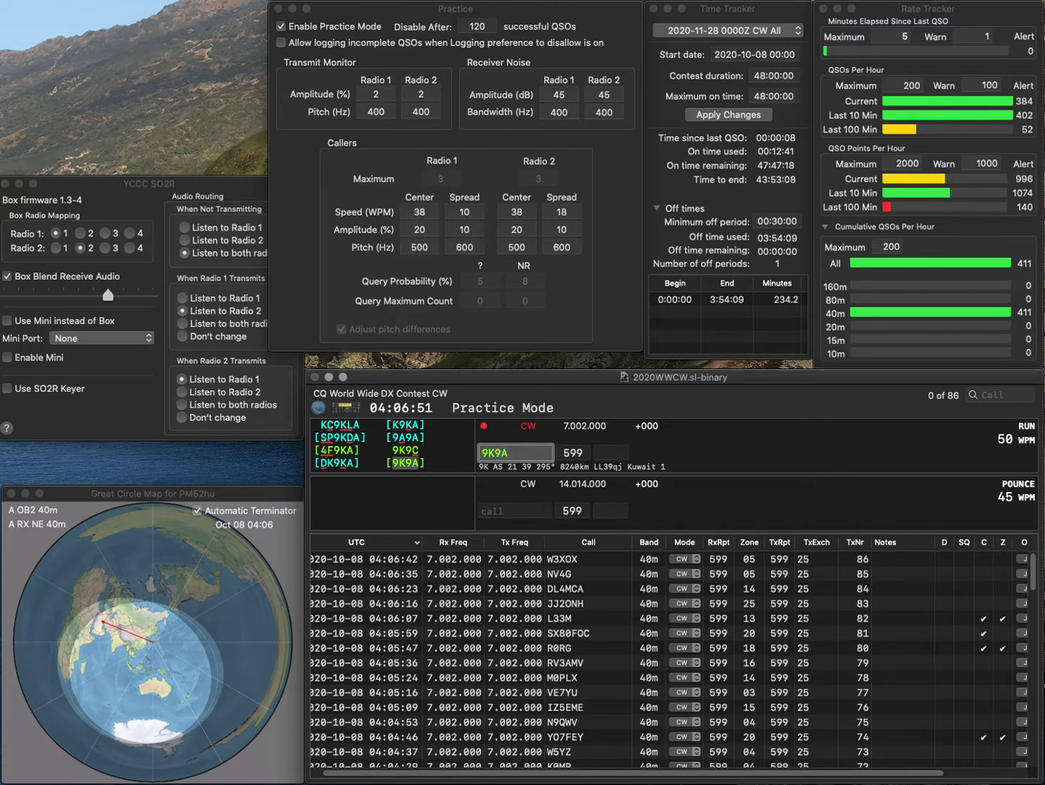
{"action": "key", "text": "Tab"}
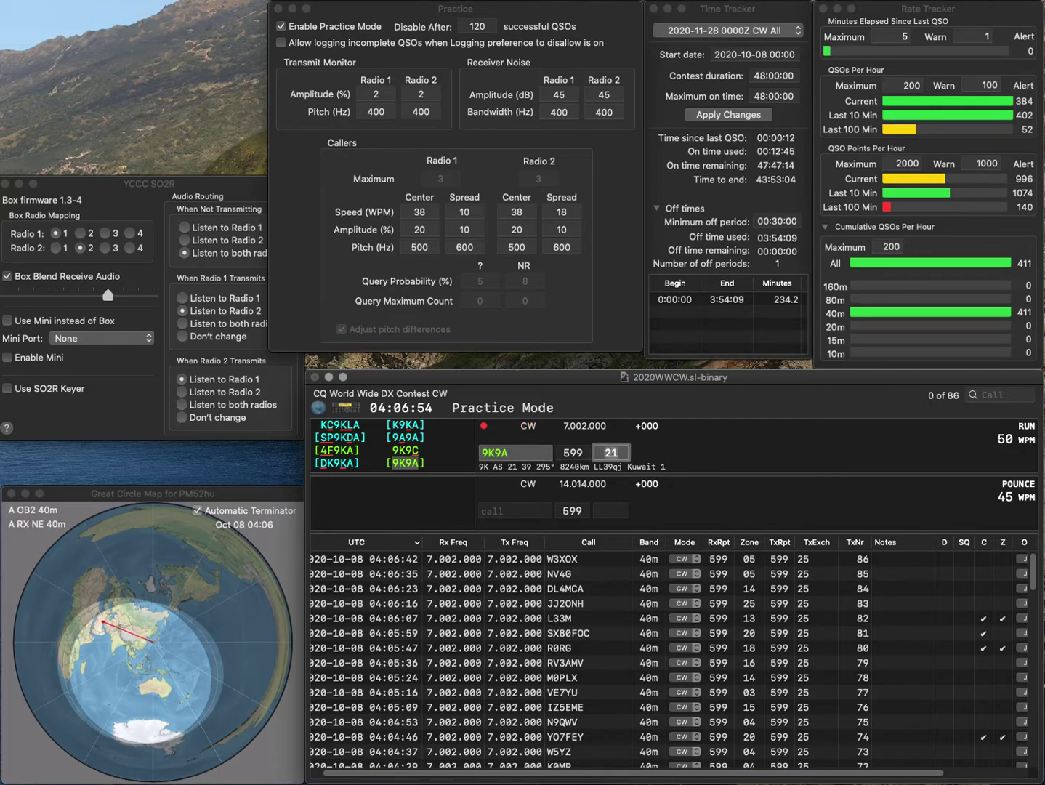
{"action": "key", "text": "Return"}
{"action": "type", "text": "YU5KTM"}
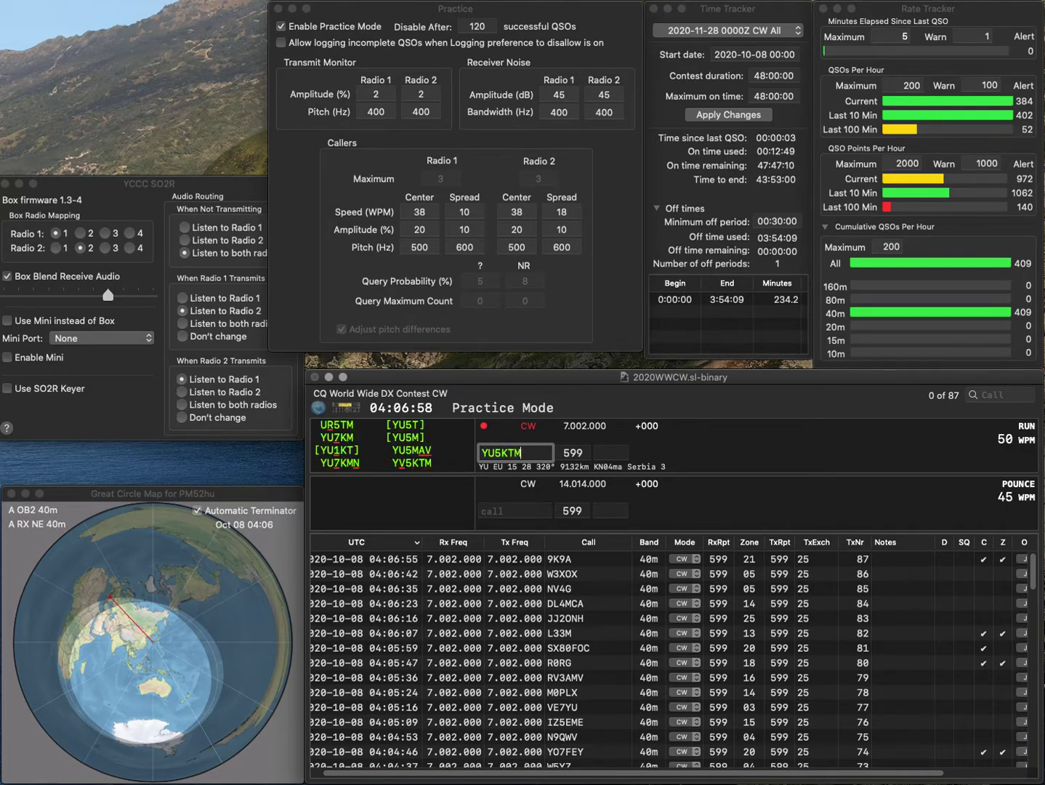
{"action": "left_click", "coordinate": [492, 453]}
{"action": "key", "text": "BackSpace"}
{"action": "type", "text": "V"}
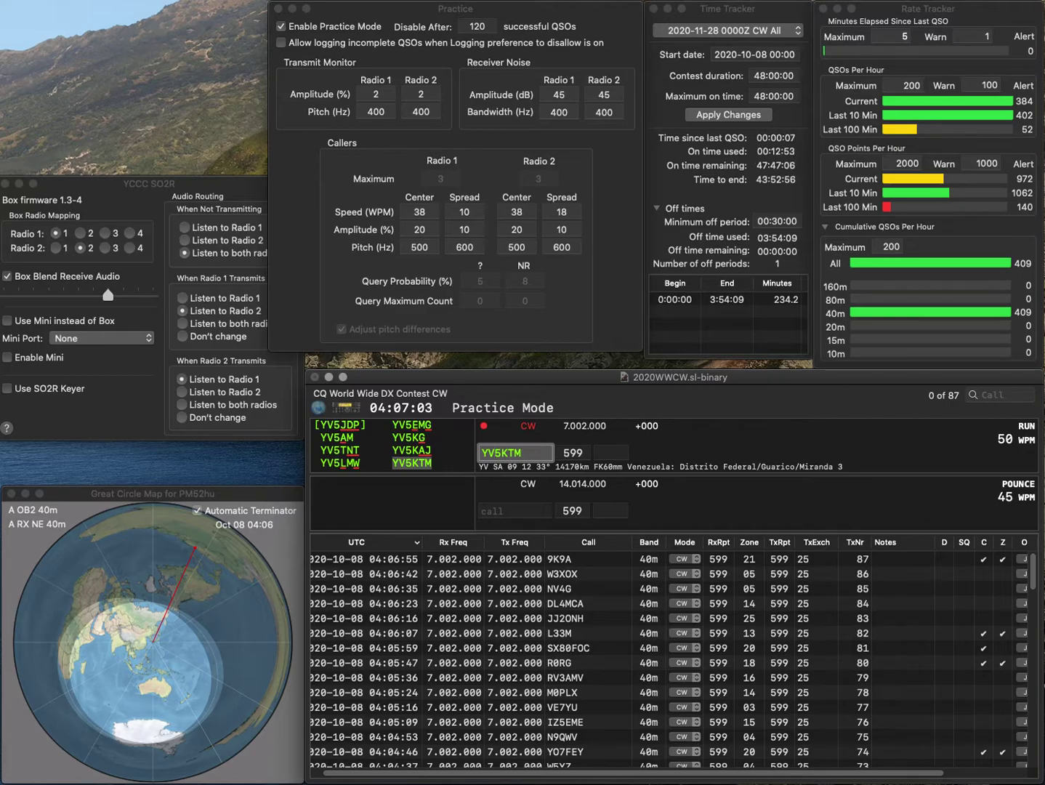
{"action": "key", "text": "space"}
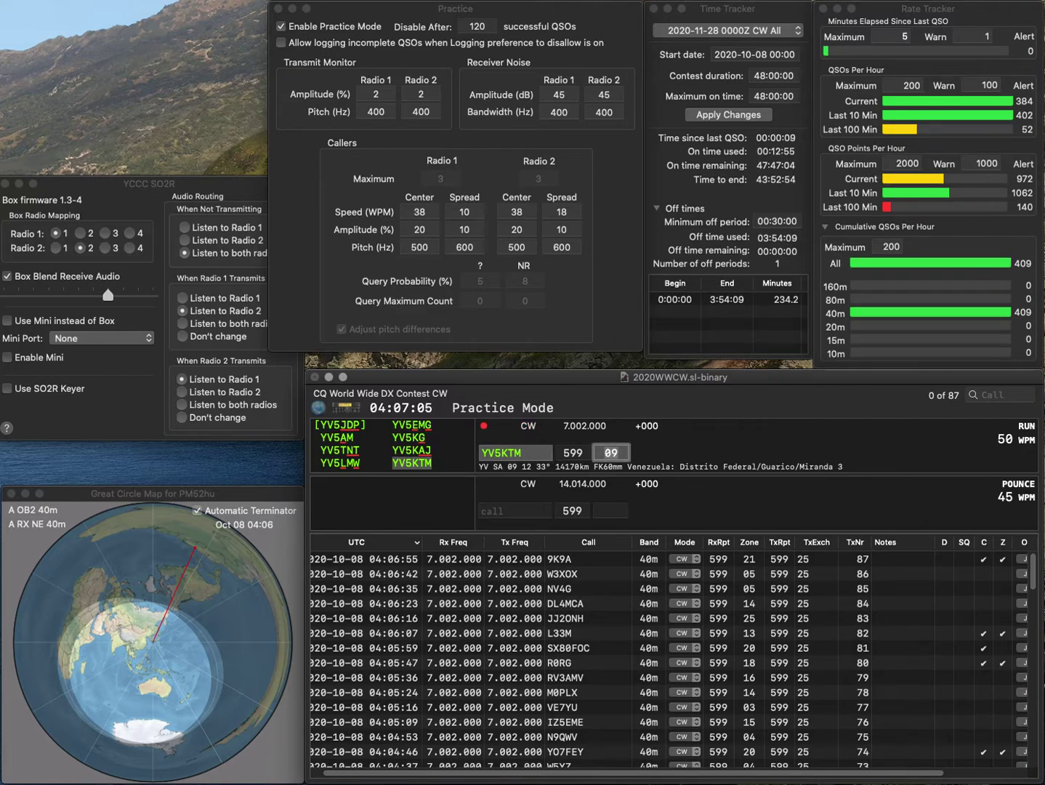
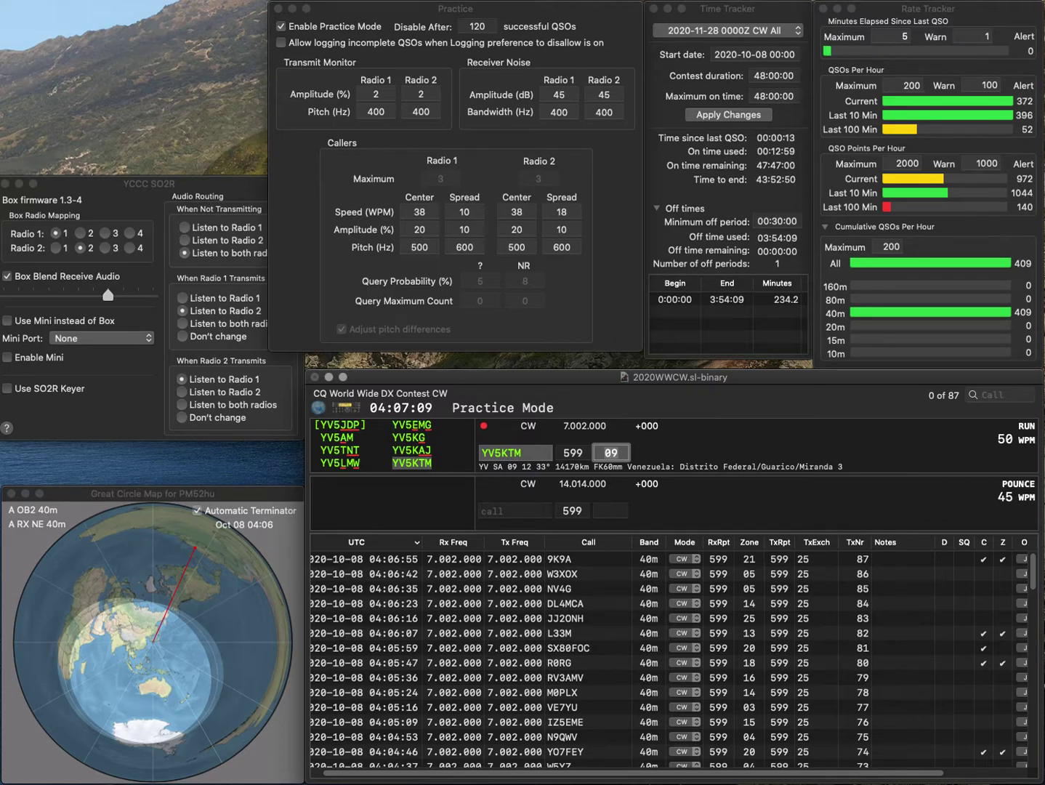
{"action": "key", "text": "Return"}
- Log a Radio 1 contact with DL7BC, report 599, zone 14
{"action": "type", "text": "DL7BC"}
{"action": "key", "text": "space"}
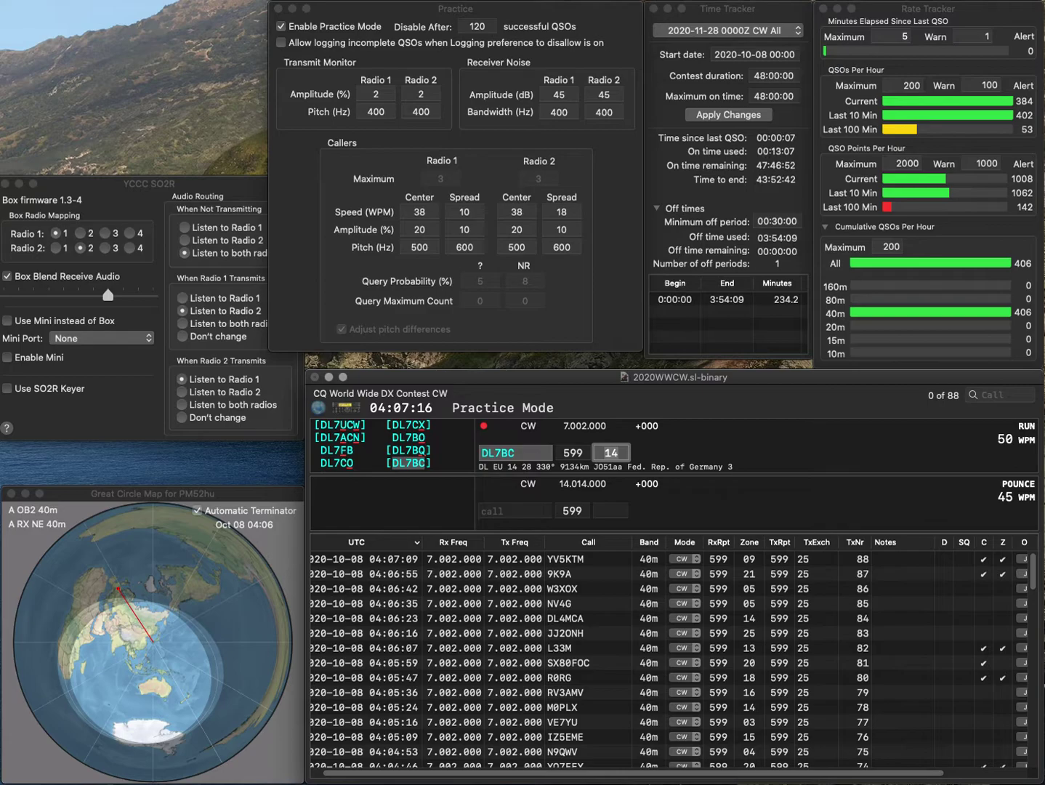
{"action": "key", "text": "Return"}
{"action": "type", "text": "EA8NF"}
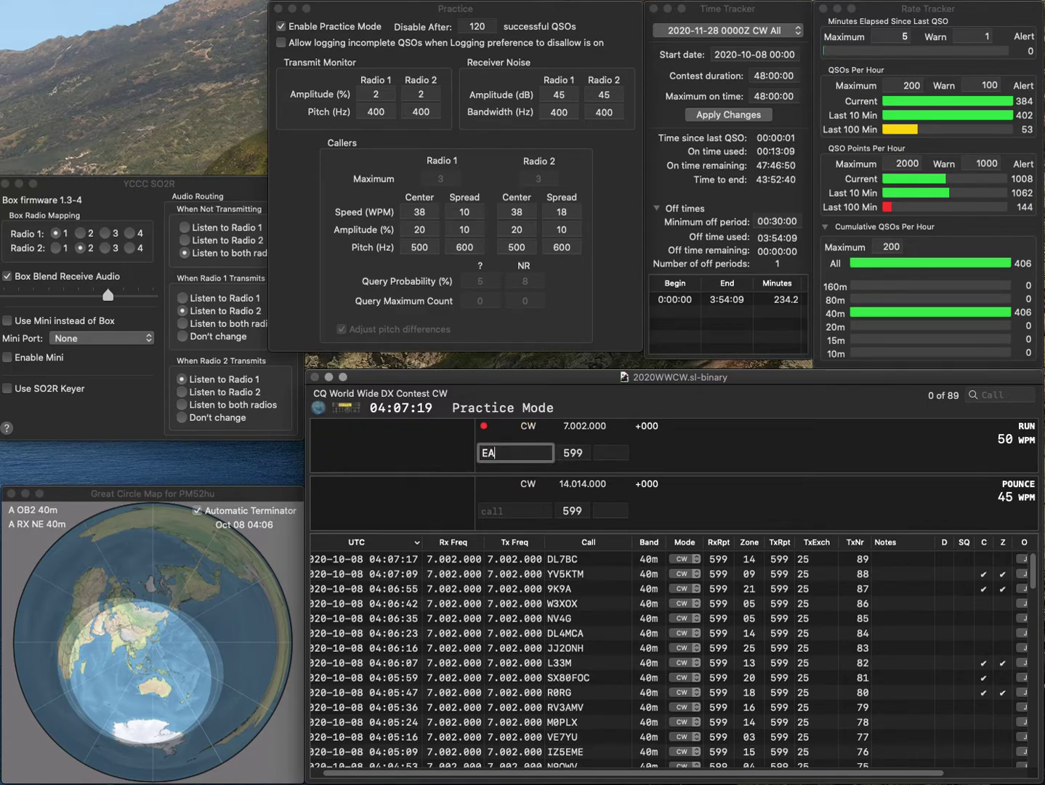
{"action": "key", "text": "Return"}
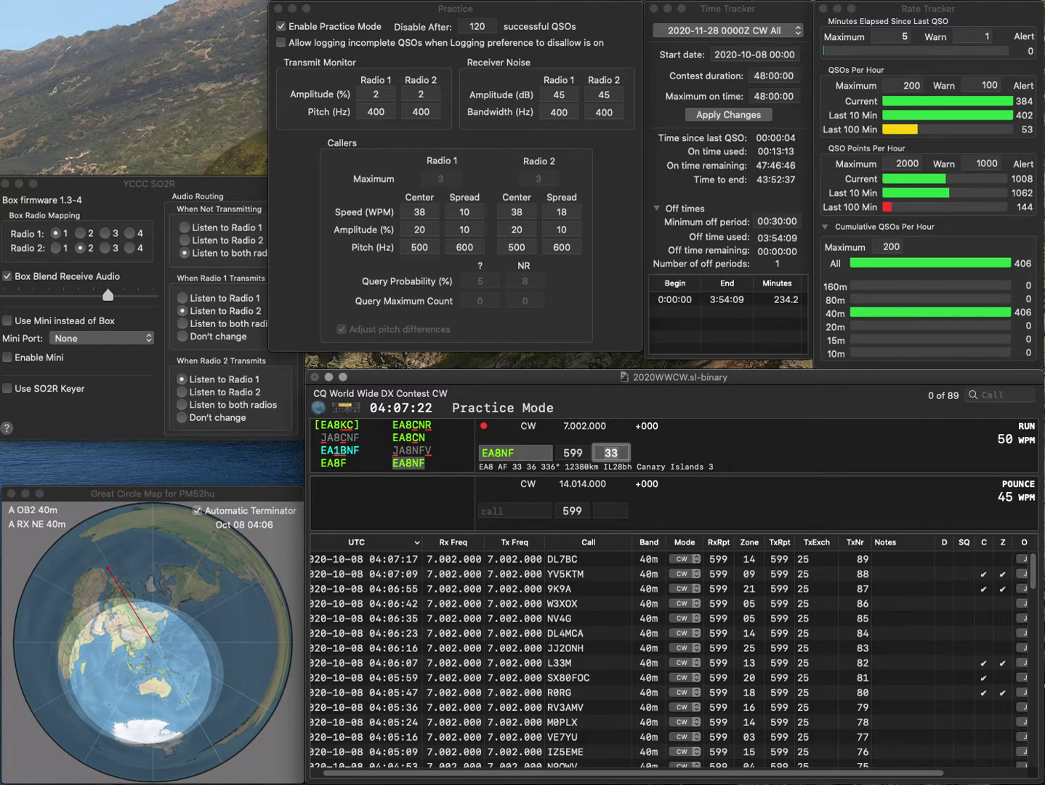
{"action": "key", "text": "Return"}
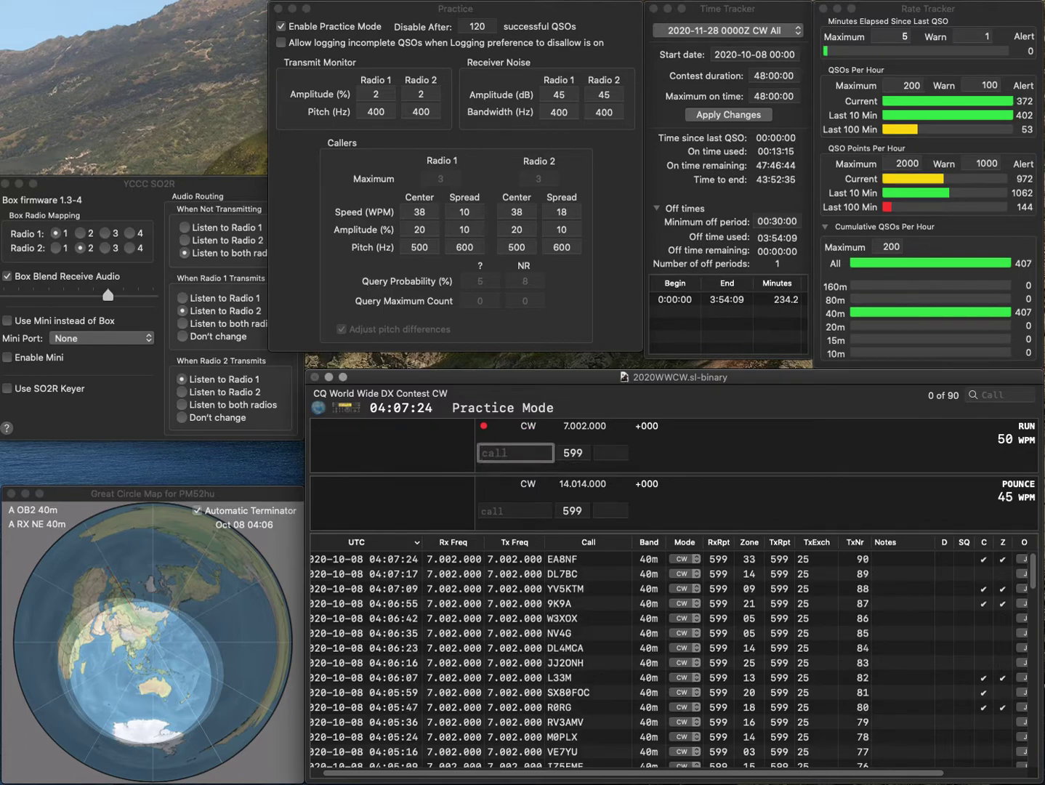
{"action": "type", "text": "UN"}
{"action": "type", "text": "9GD"}
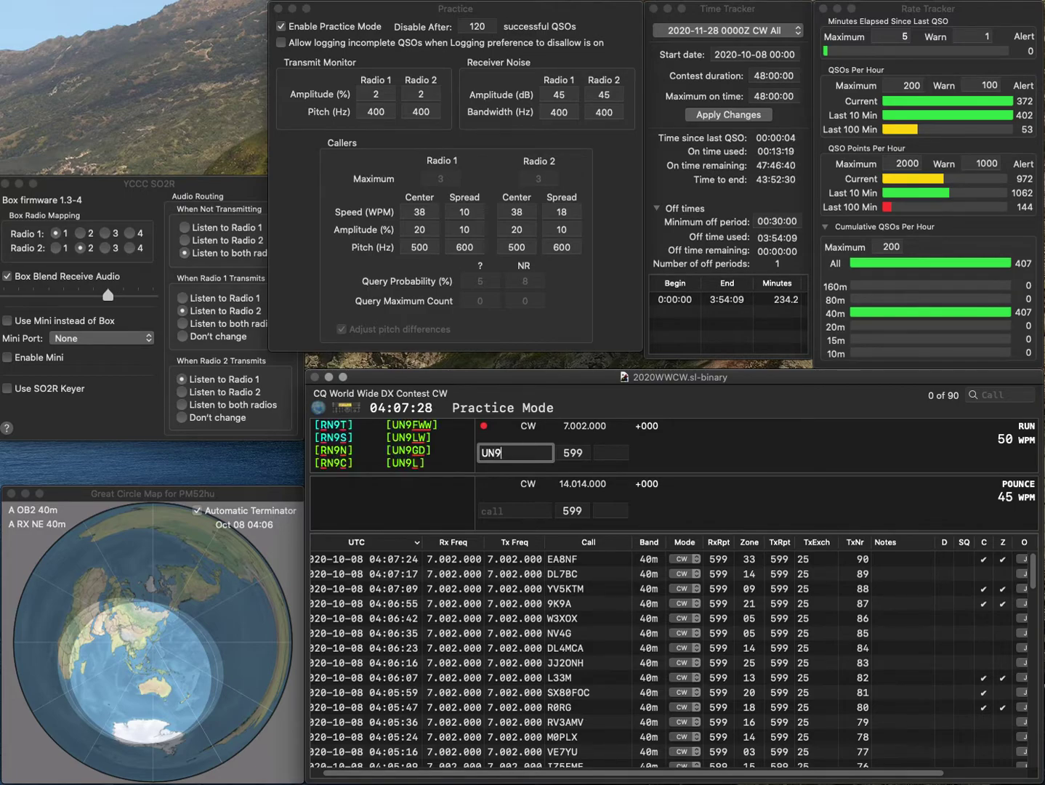
{"action": "key", "text": "Return"}
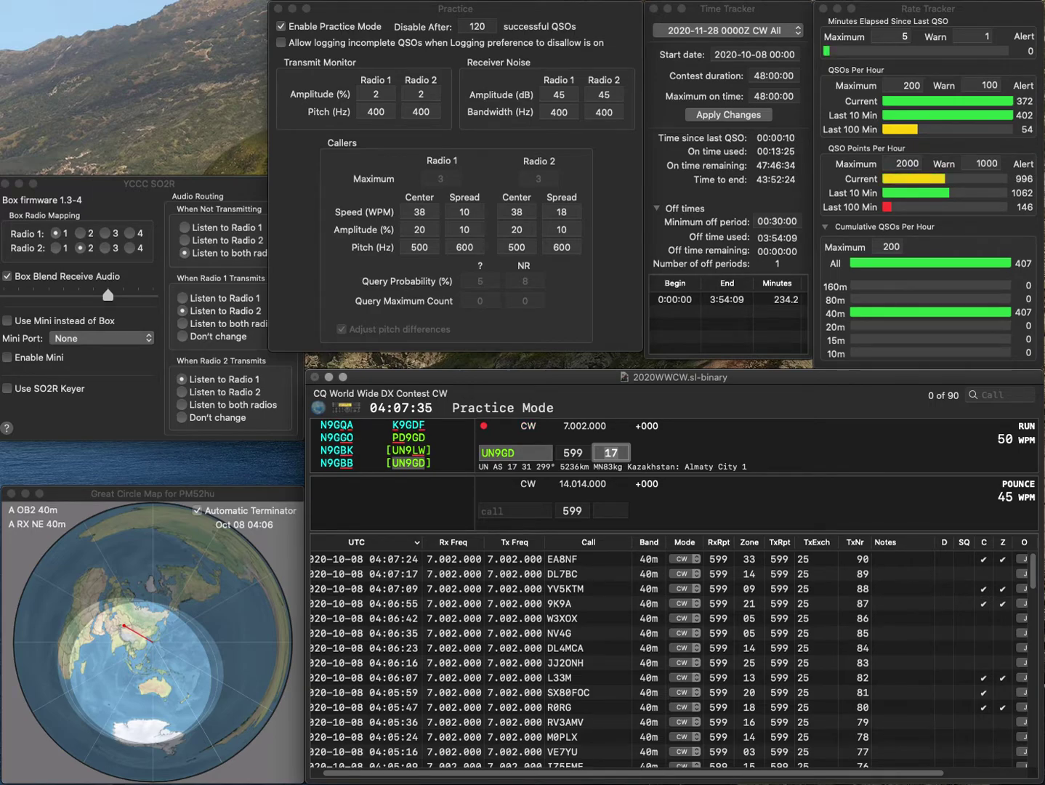
{"action": "key", "text": "Return"}
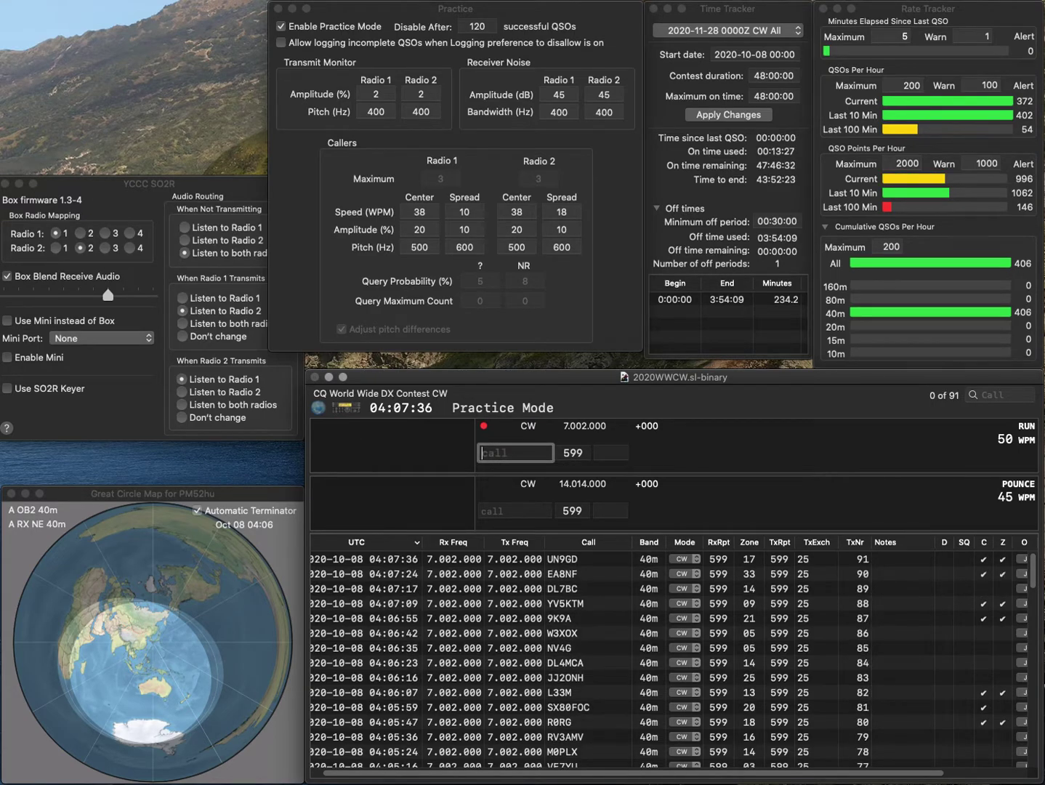
{"action": "type", "text": "OK2T"}
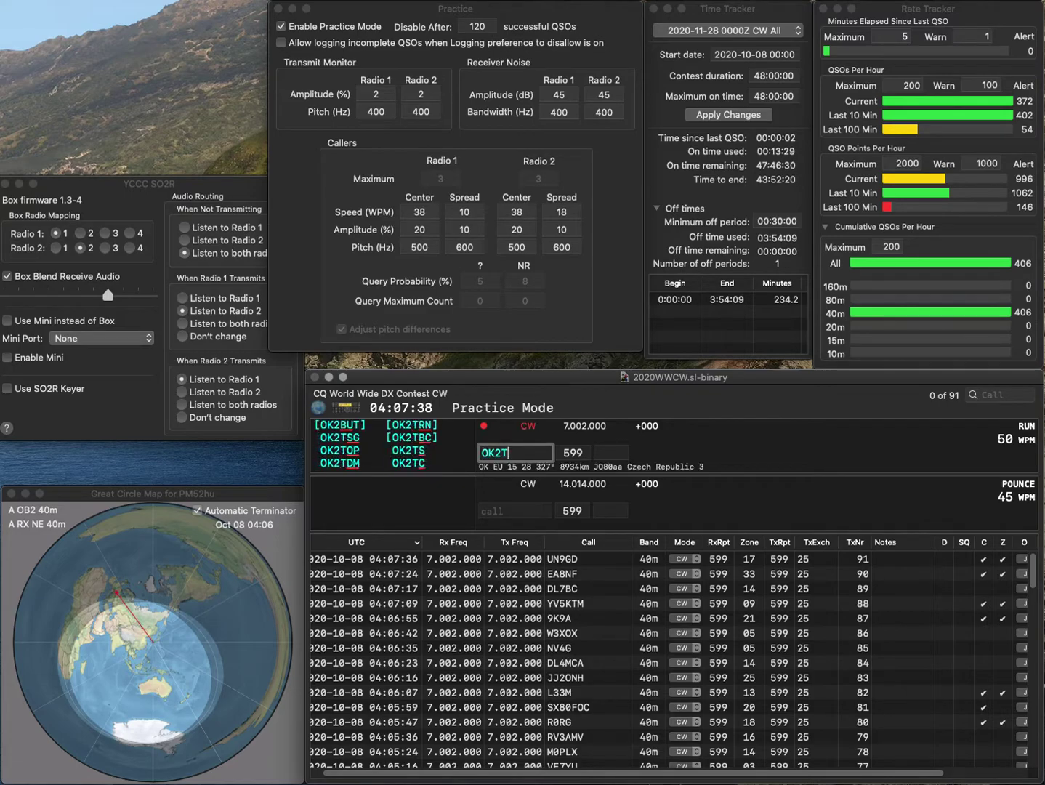
{"action": "type", "text": "SG"}
{"action": "key", "text": "space"}
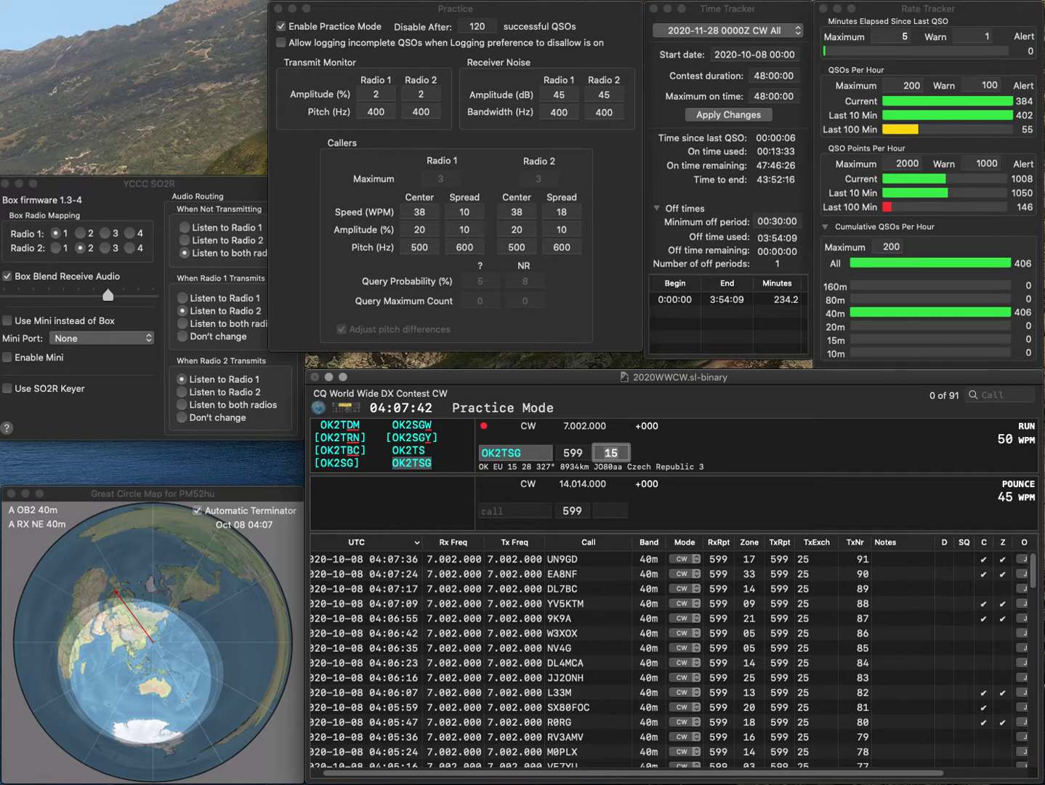
{"action": "key", "text": "Return"}
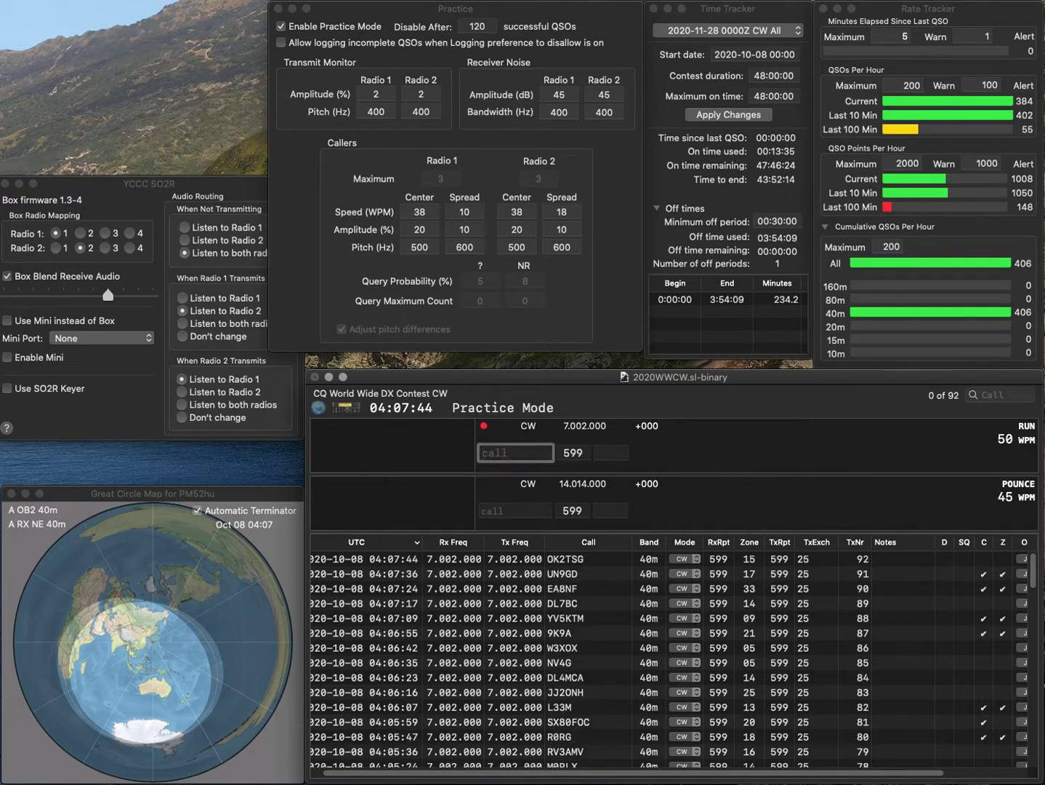
{"action": "type", "text": "K"}
{"action": "key", "text": "BackSpace"}
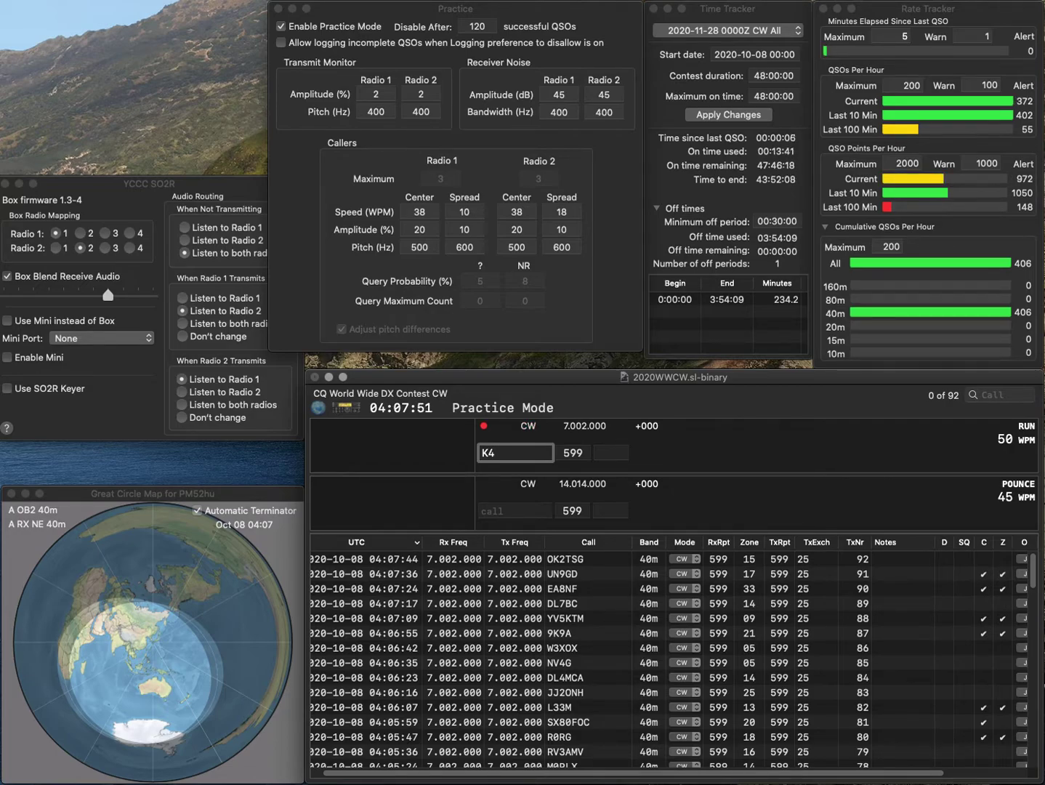
{"action": "type", "text": "ZO"}
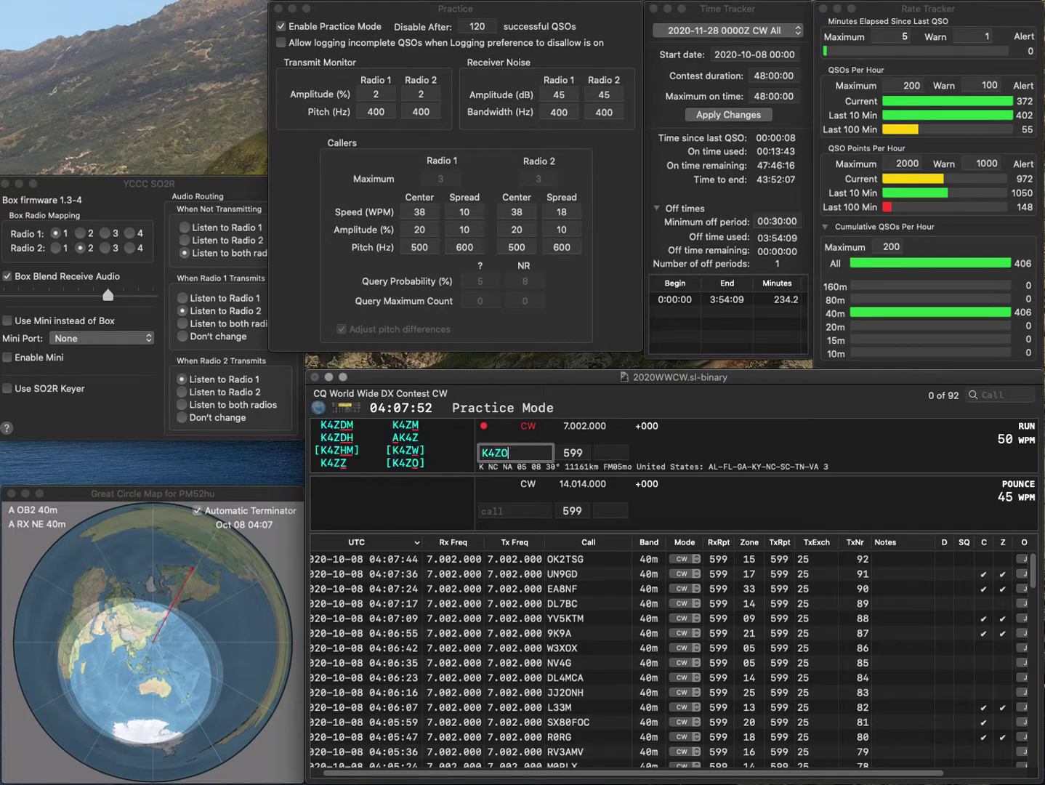
{"action": "key", "text": "Return"}
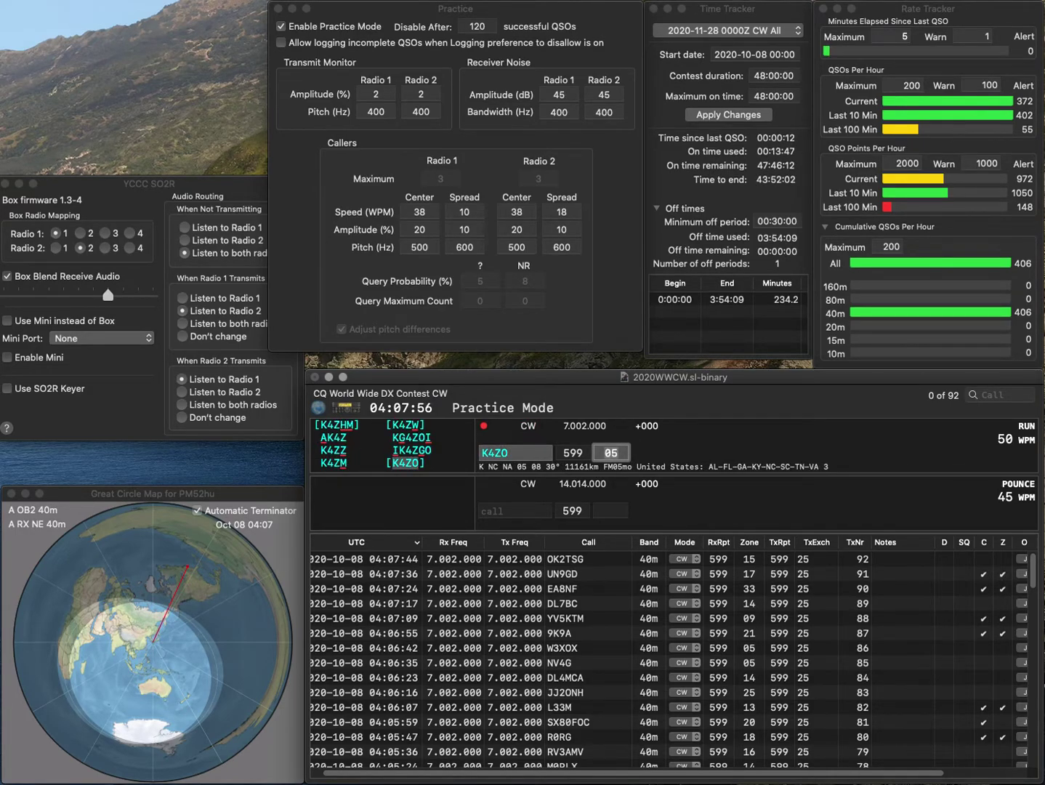
{"action": "key", "text": "Return"}
{"action": "type", "text": "E"}
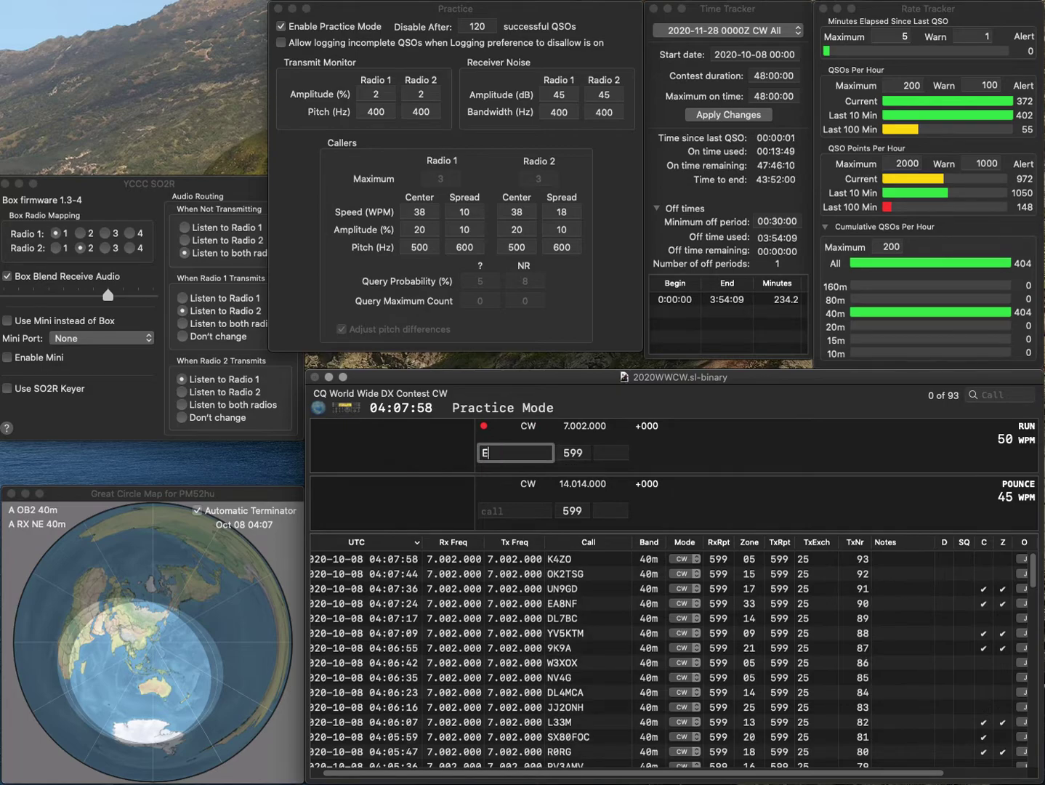
{"action": "type", "text": "I2"}
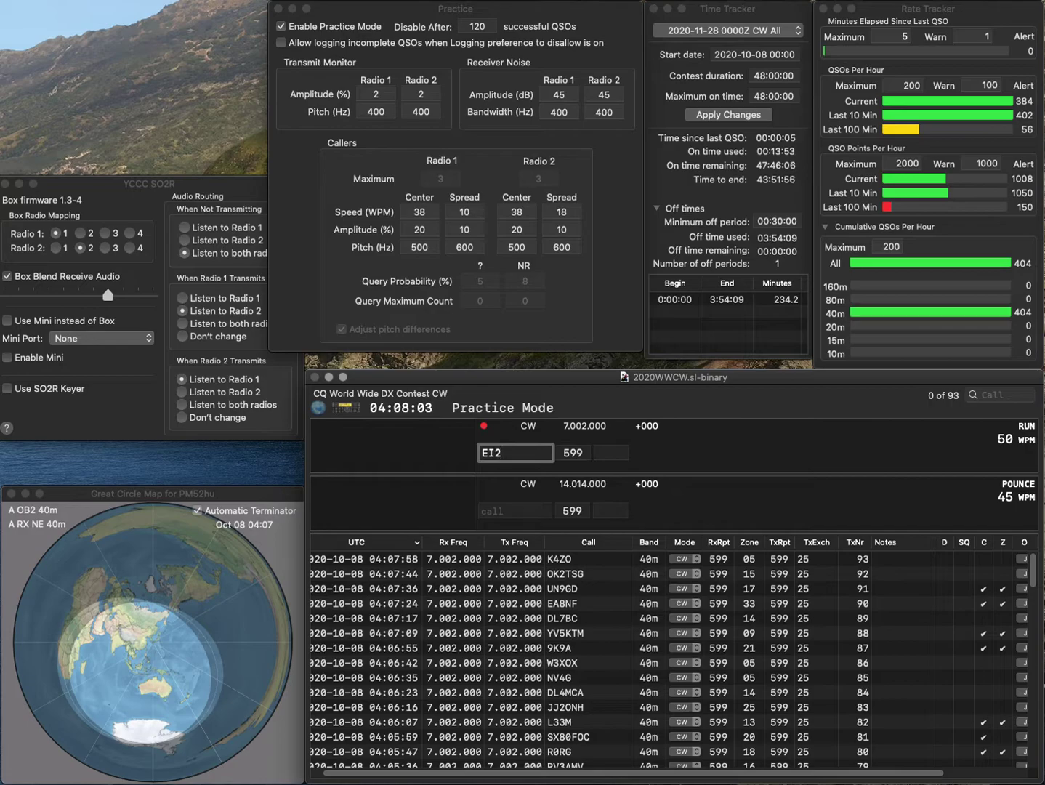
{"action": "type", "text": "DB"}
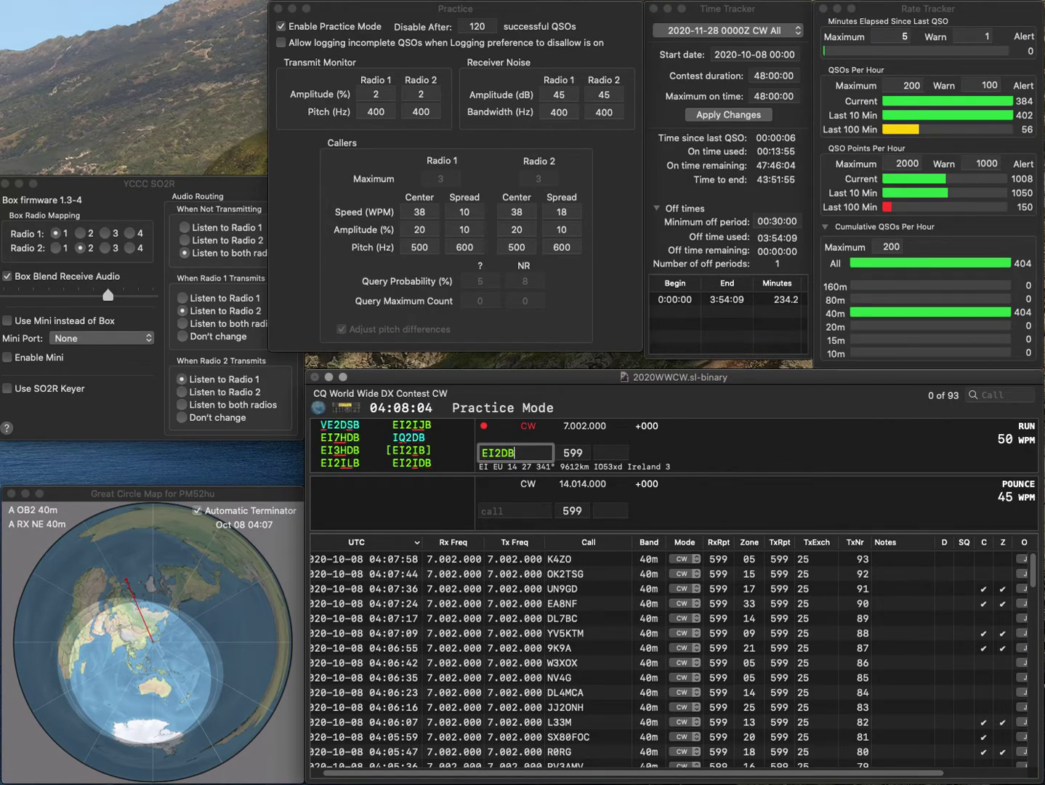
{"action": "key", "text": "Left"}
{"action": "key", "text": "Left"}
{"action": "type", "text": "I"}
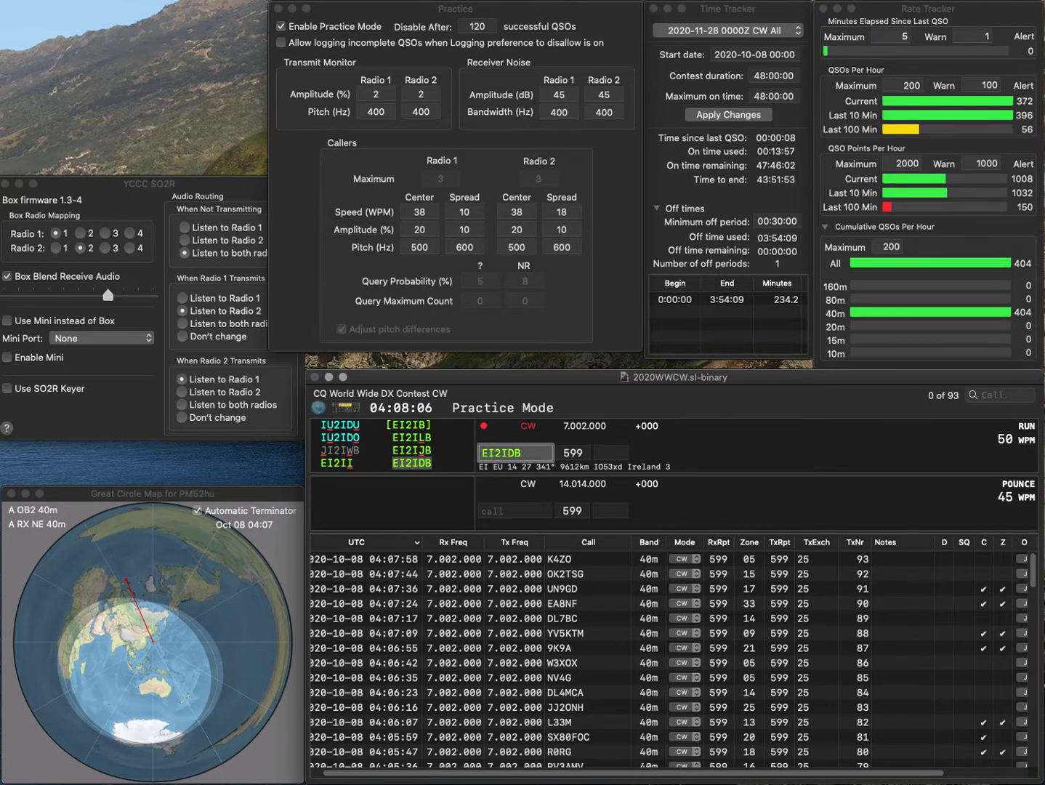
{"action": "key", "text": "Return"}
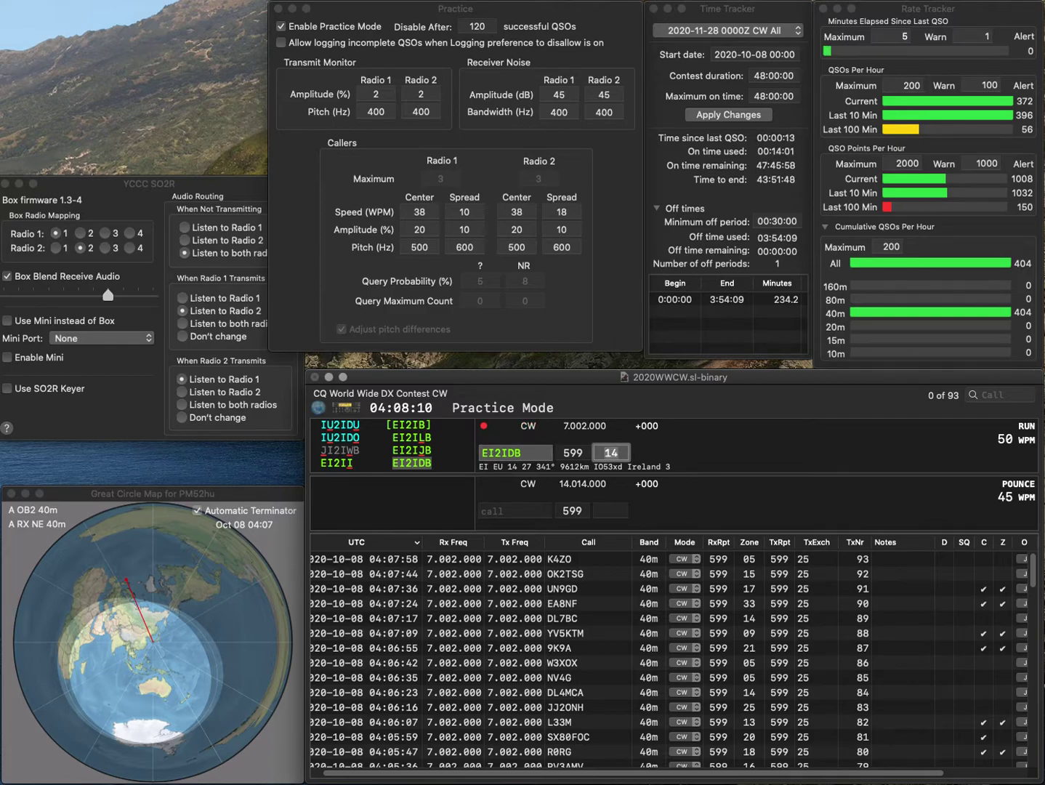
{"action": "key", "text": "Return"}
{"action": "type", "text": "KE4QCM"}
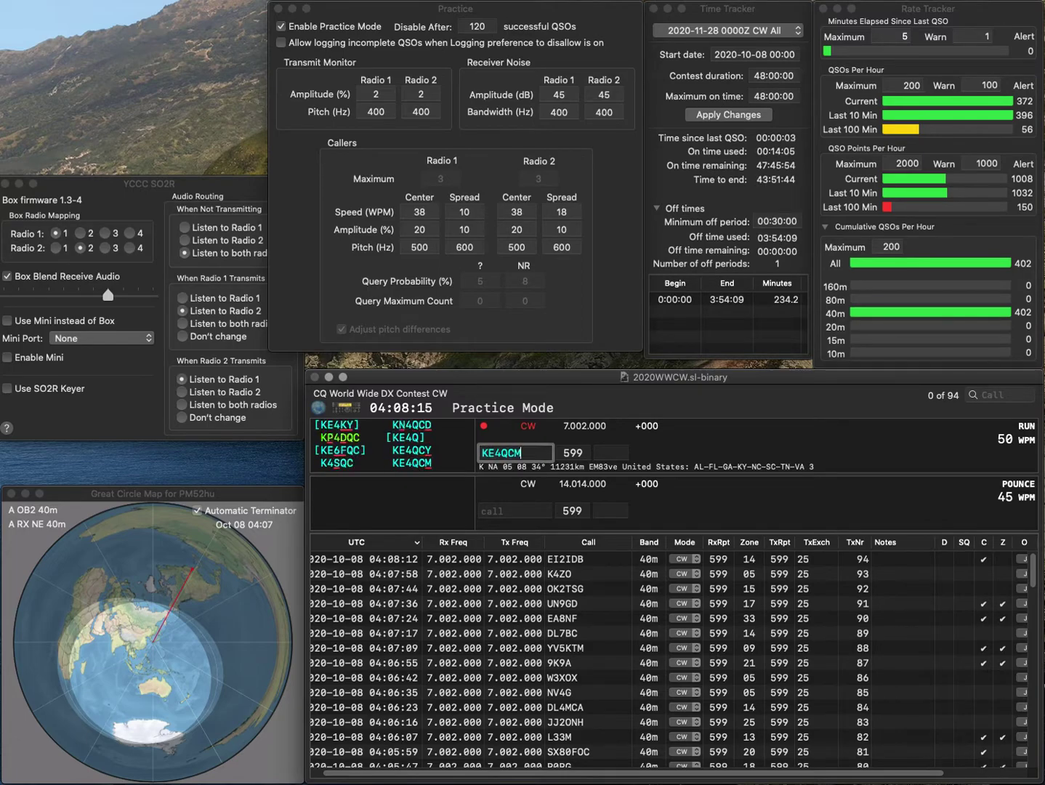
{"action": "key", "text": "Return"}
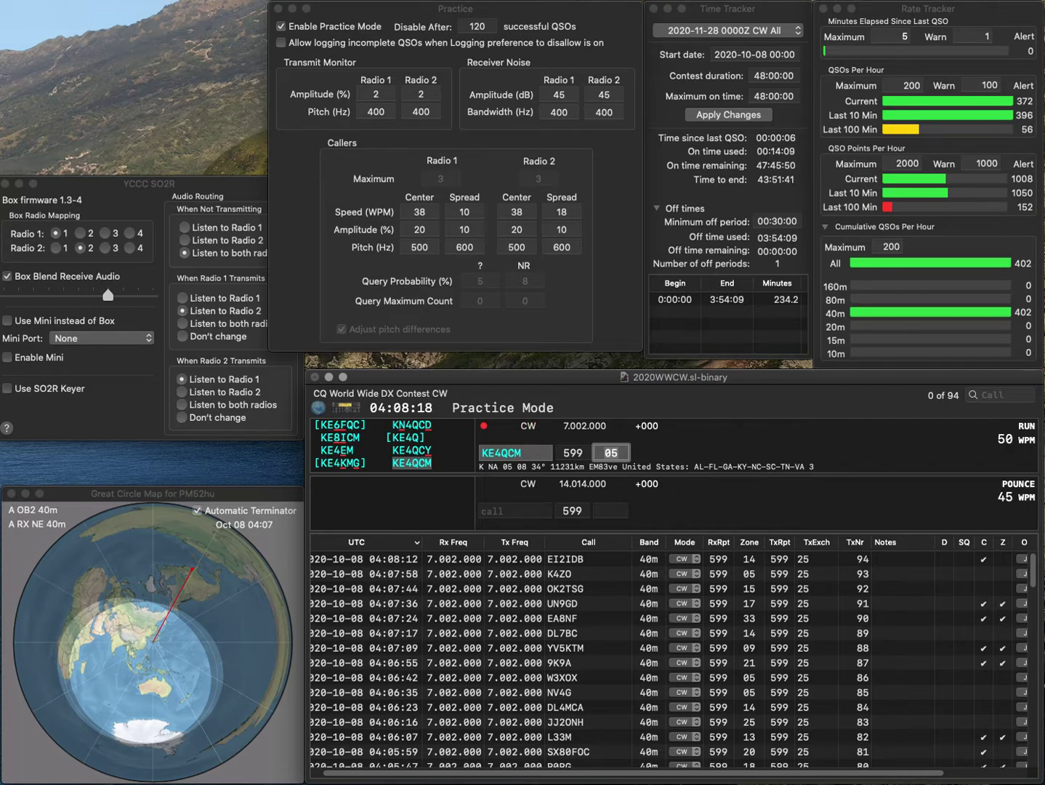
{"action": "key", "text": "Return"}
- Copy the next Radio 1 caller as VSLR, correct the call to US3LR and log it with report 599, zone 16
{"action": "type", "text": "VSLR"}
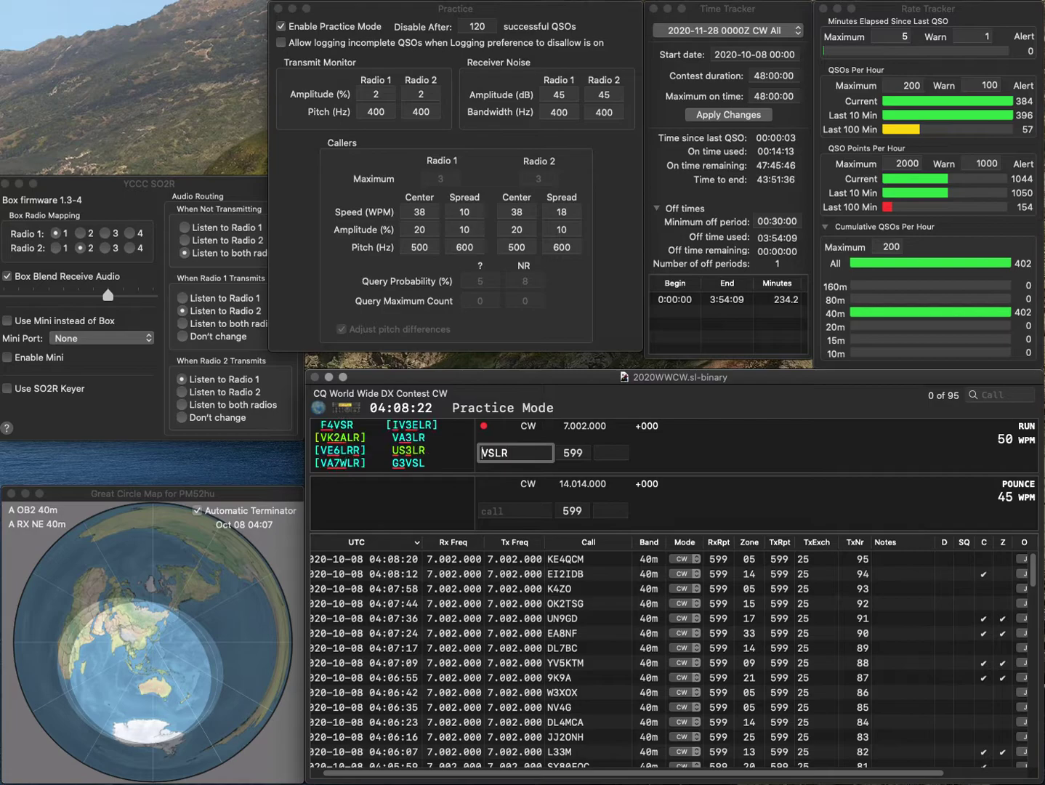
{"action": "key", "text": "BackSpace"}
{"action": "key", "text": "BackSpace"}
{"action": "type", "text": "US3"}
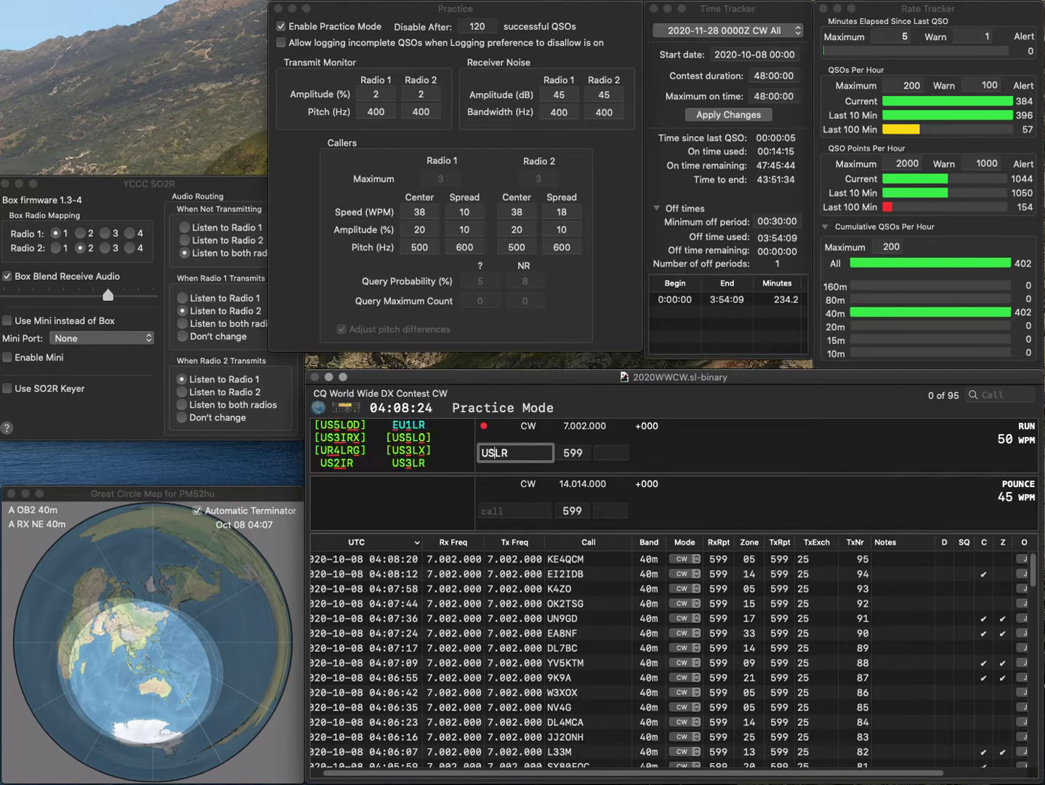
{"action": "key", "text": "Return"}
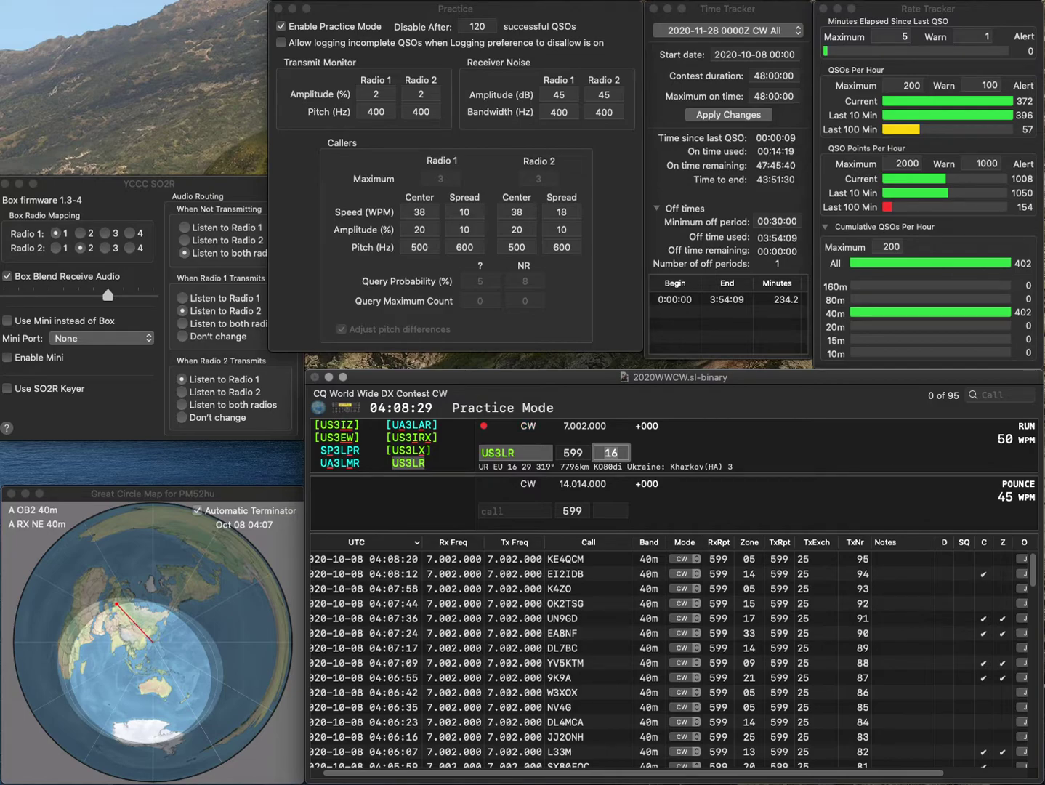
{"action": "key", "text": "Return"}
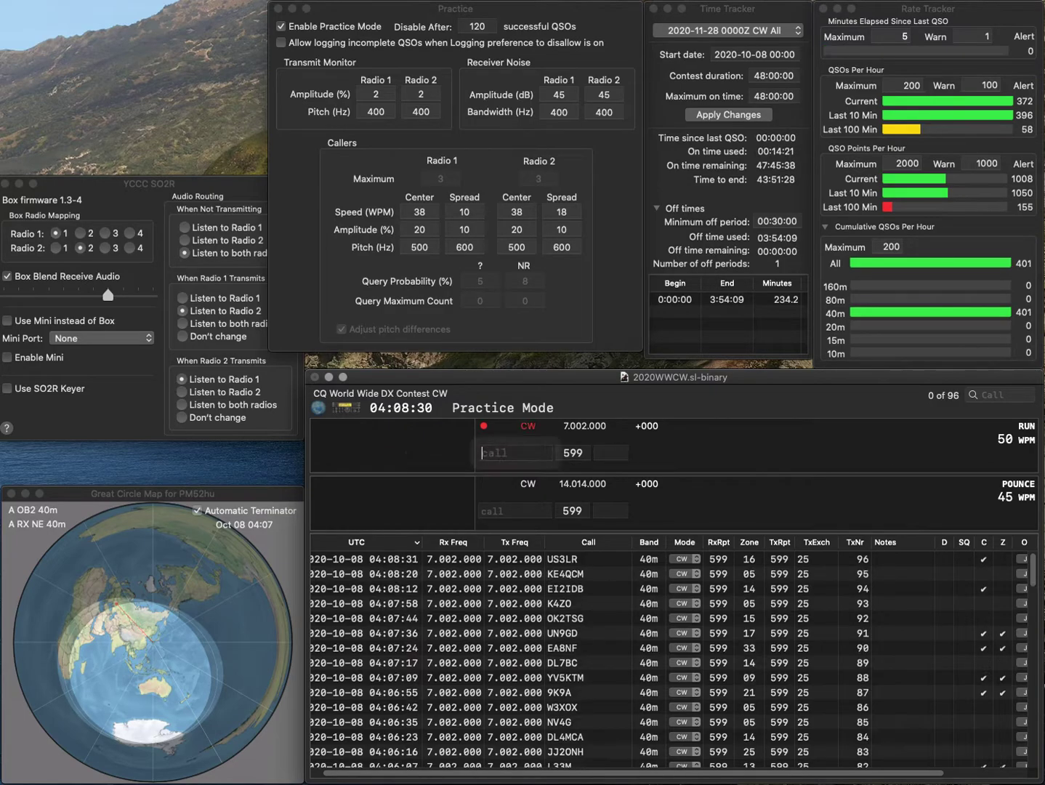
- Log a Radio 1 contact with W9ABK, report 599, zone 04
{"action": "type", "text": "W9A"}
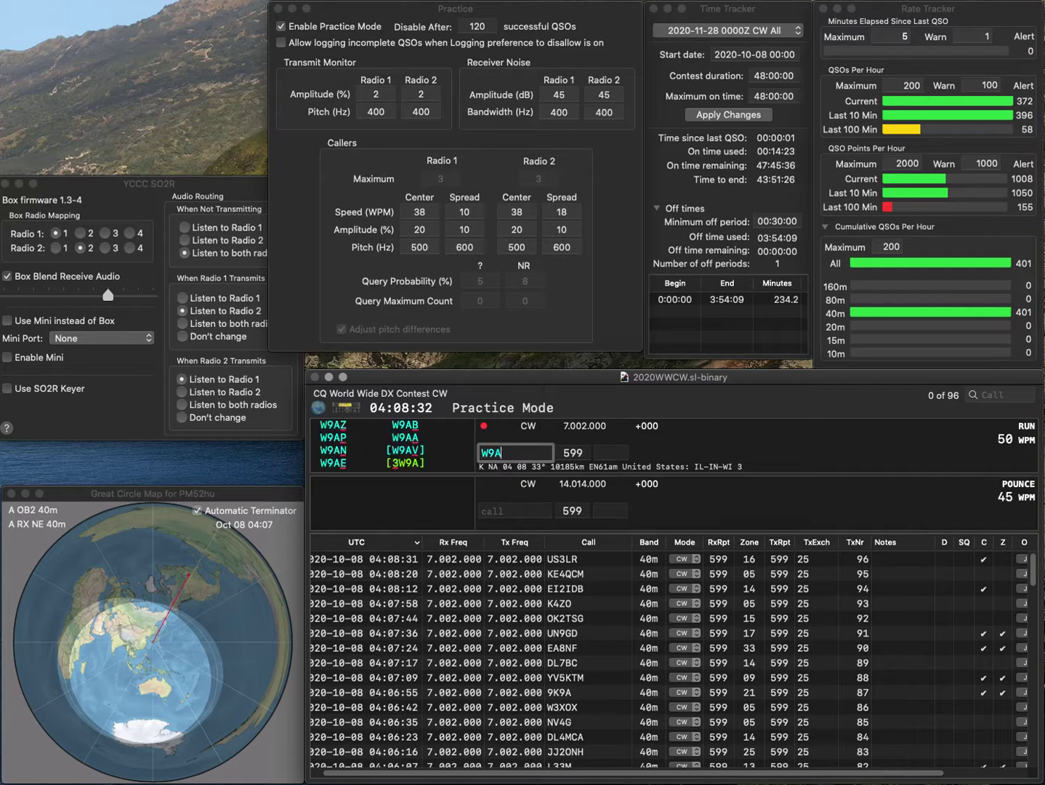
{"action": "type", "text": "BK"}
{"action": "key", "text": "Tab"}
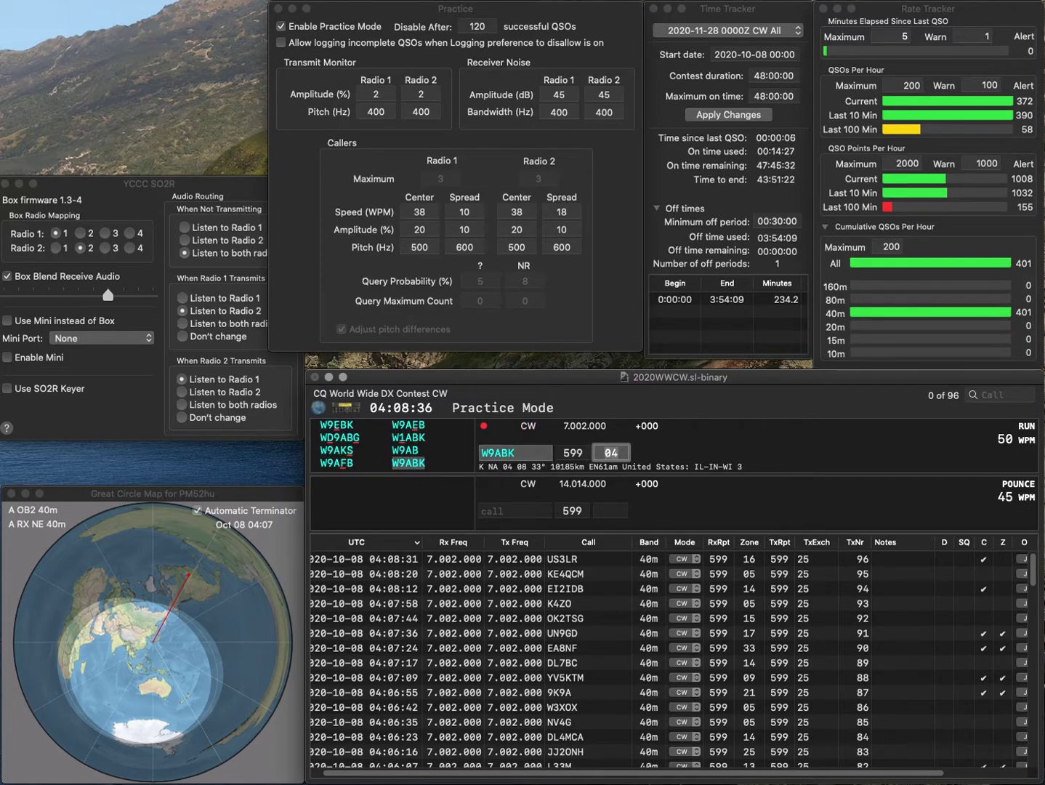
{"action": "key", "text": "Return"}
- Log a Radio 1 contact with CT1EBM, report 599, zone 14
{"action": "type", "text": "K"}
{"action": "key", "text": "BackSpace"}
{"action": "type", "text": "CR"}
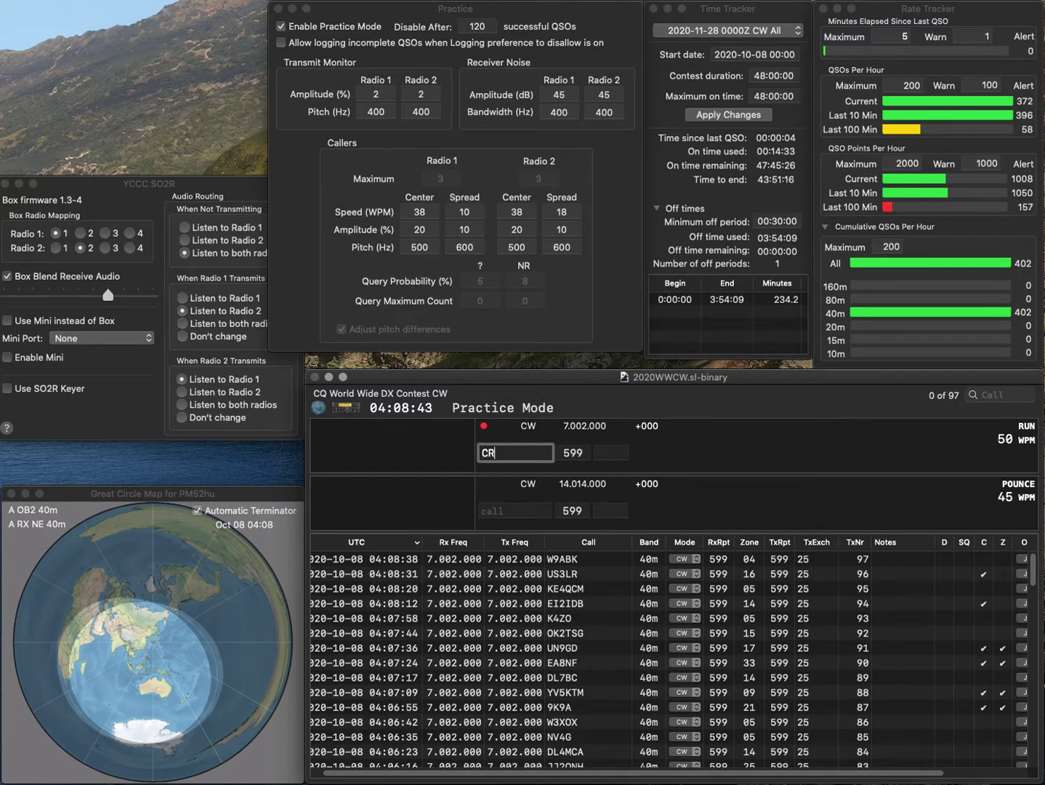
{"action": "key", "text": "BackSpace"}
{"action": "type", "text": "T1EBM"}
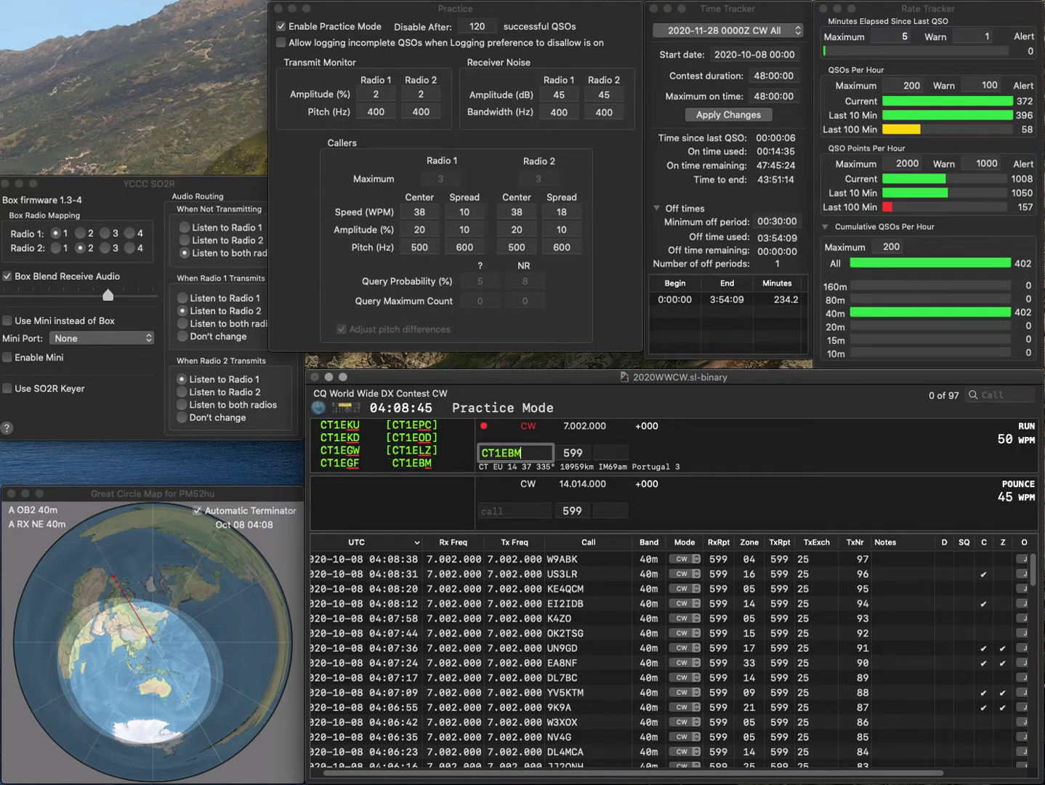
{"action": "key", "text": "Return"}
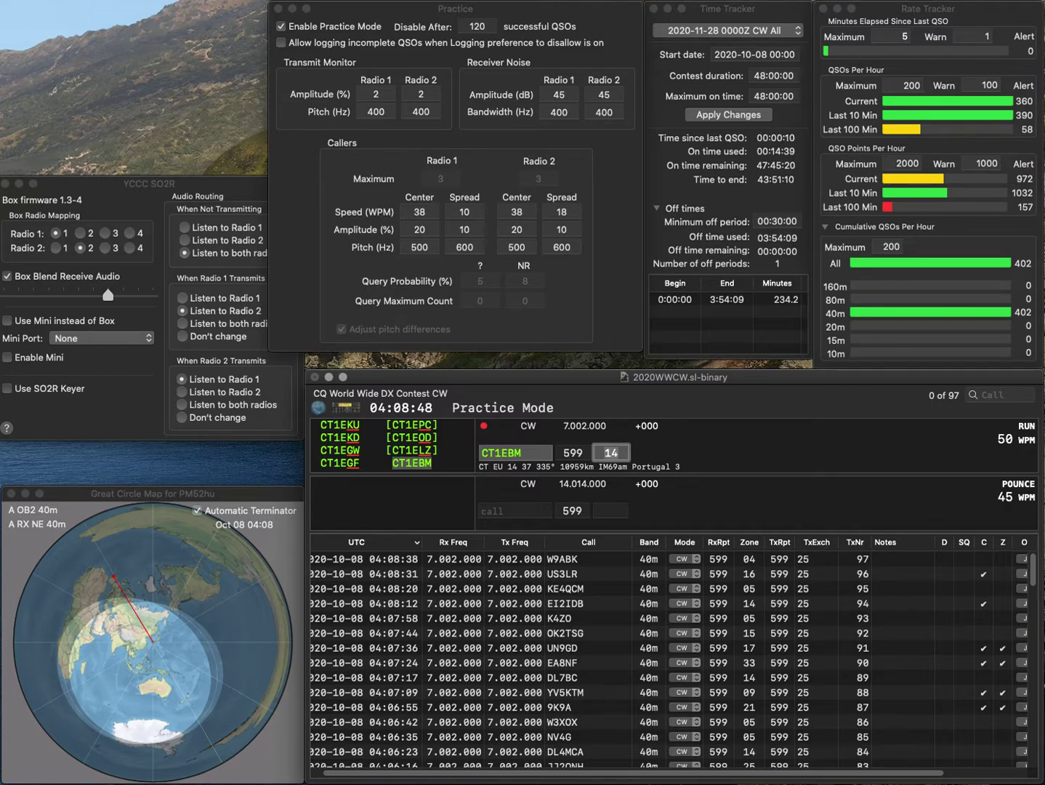
{"action": "key", "text": "Return"}
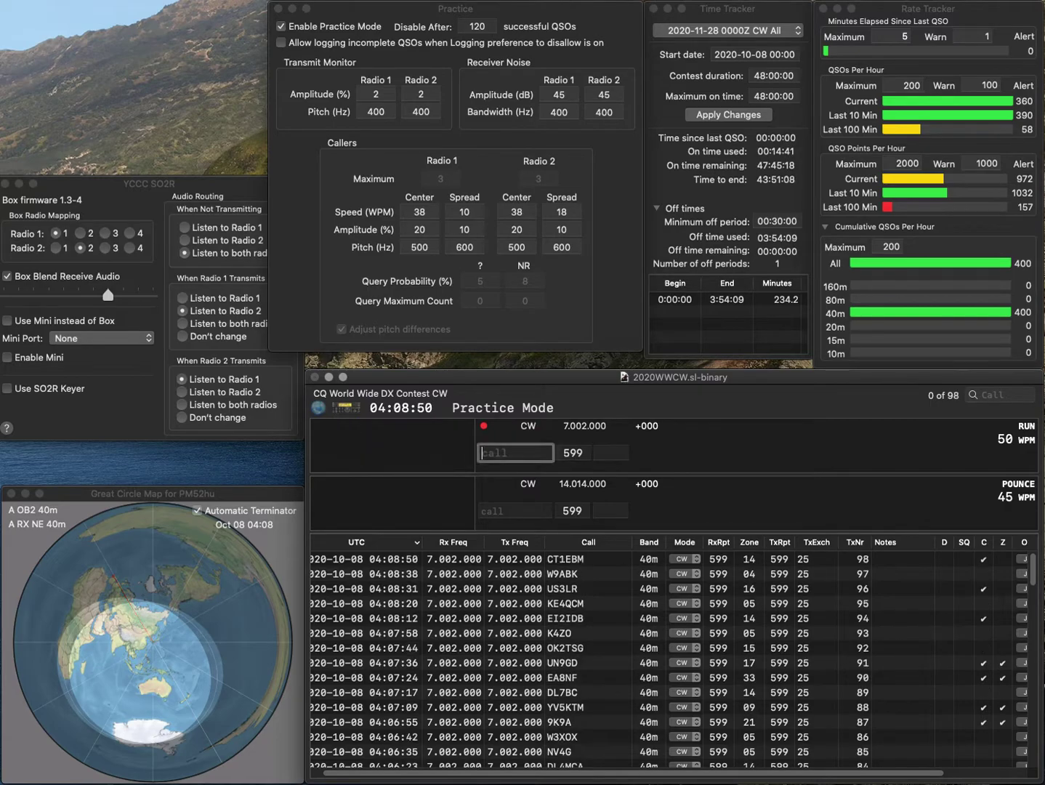
{"action": "type", "text": "OH1WZ"}
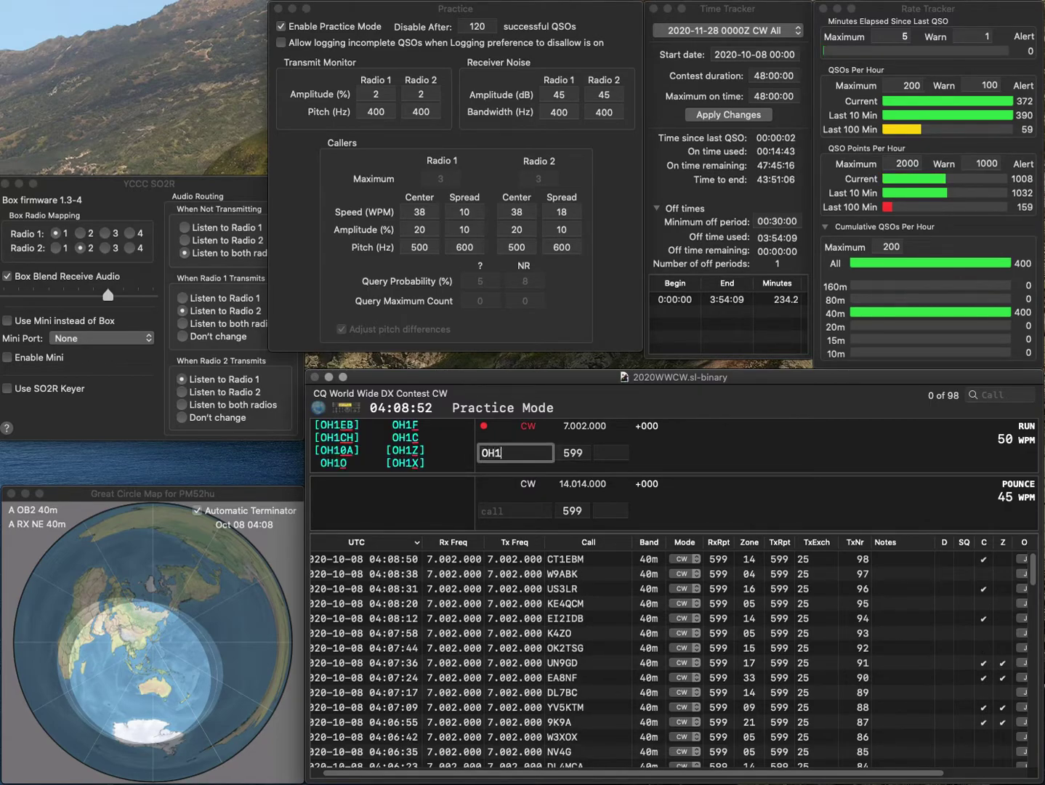
{"action": "key", "text": "Return"}
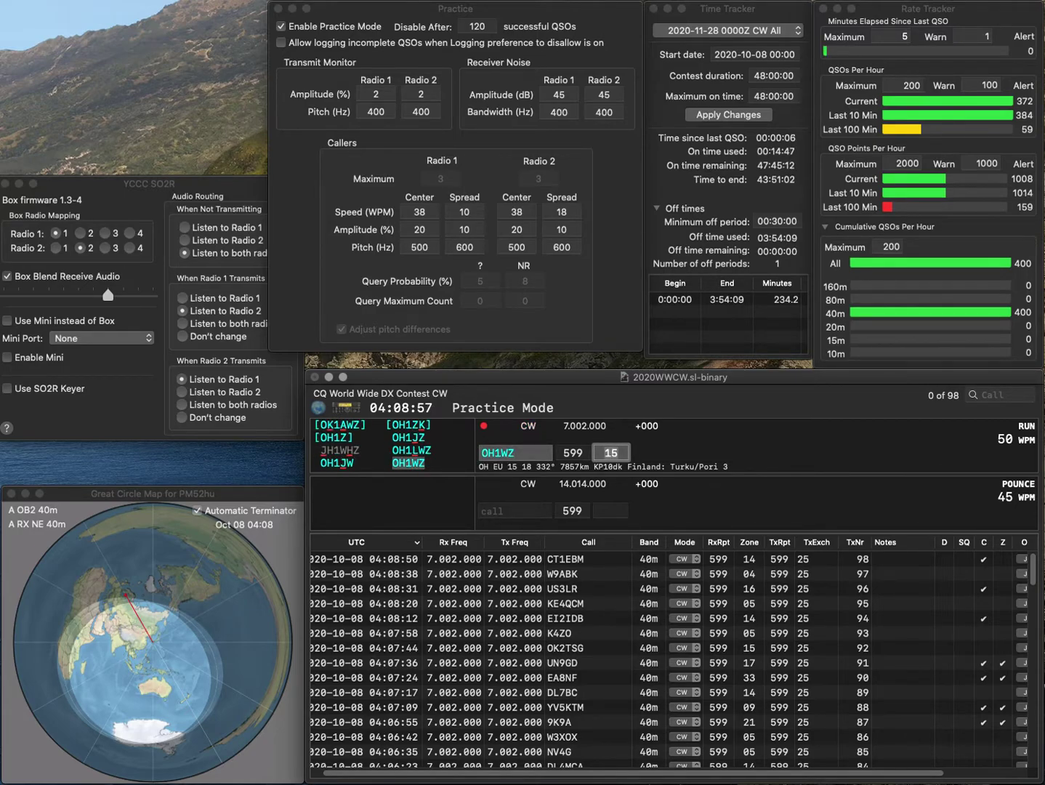
{"action": "key", "text": "Return"}
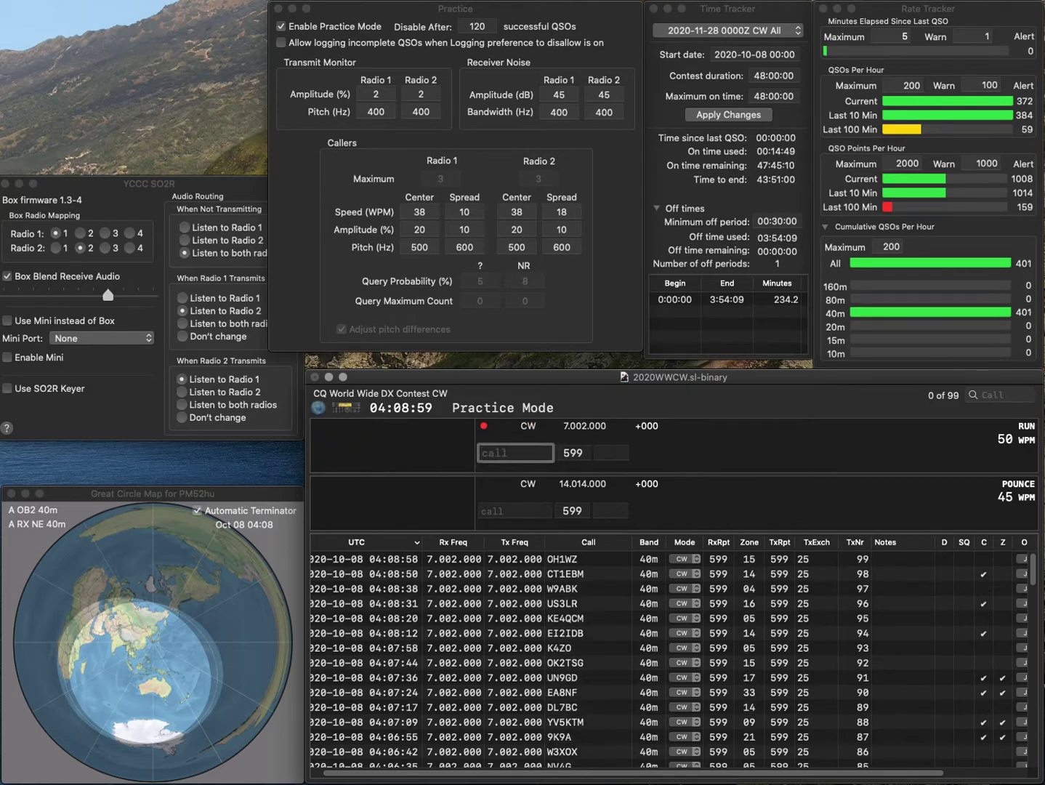
- Copy the next Radio 1 caller from the fragment 1AS, complete it as W1ASB and log it with report 599, zone 05
{"action": "type", "text": "1AS"}
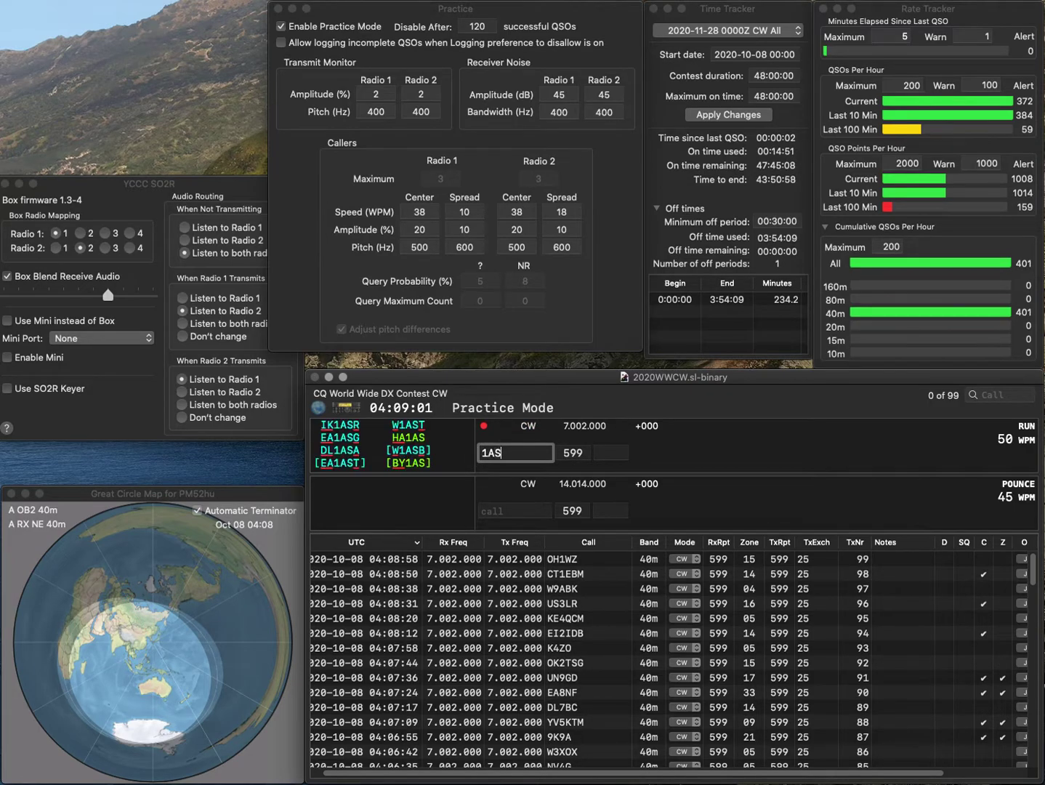
{"action": "type", "text": "BW"}
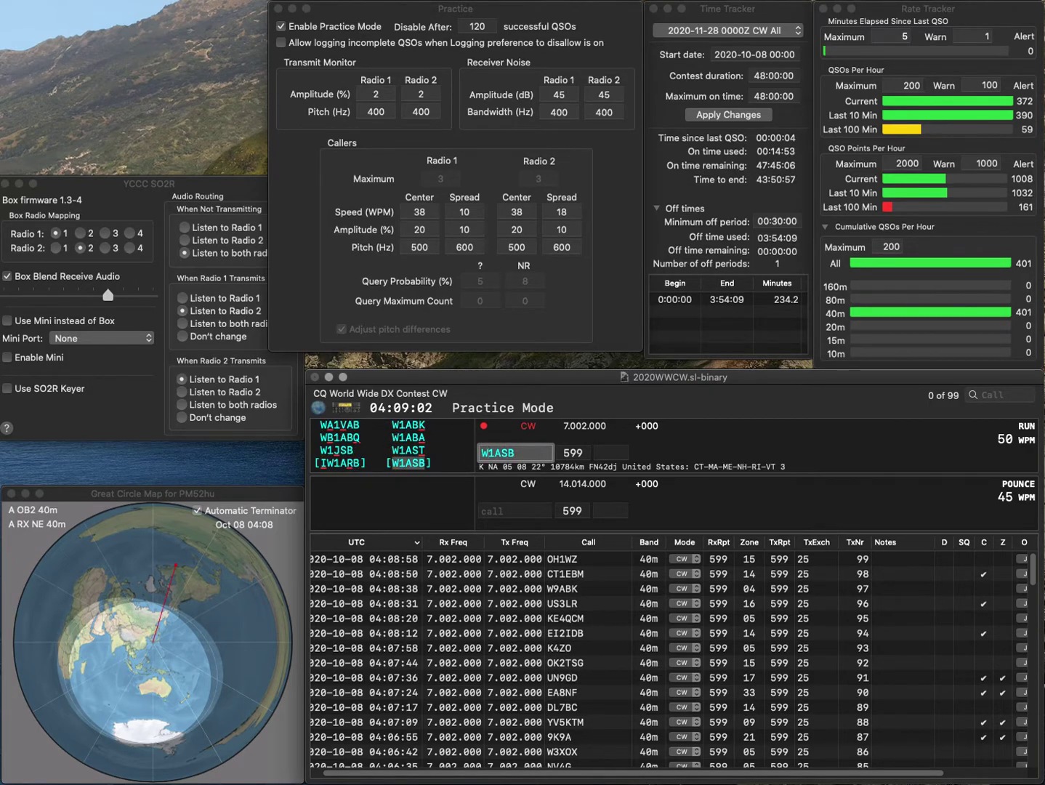
{"action": "key", "text": "Return"}
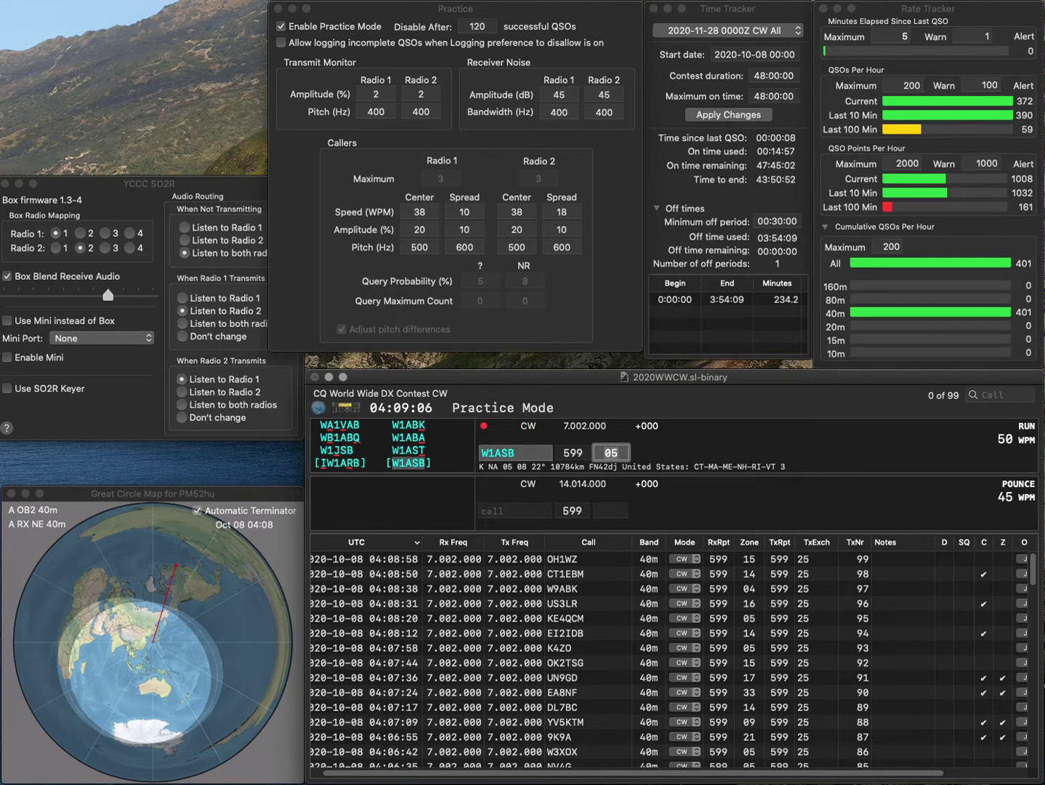
{"action": "key", "text": "Return"}
{"action": "type", "text": "G3YT"}
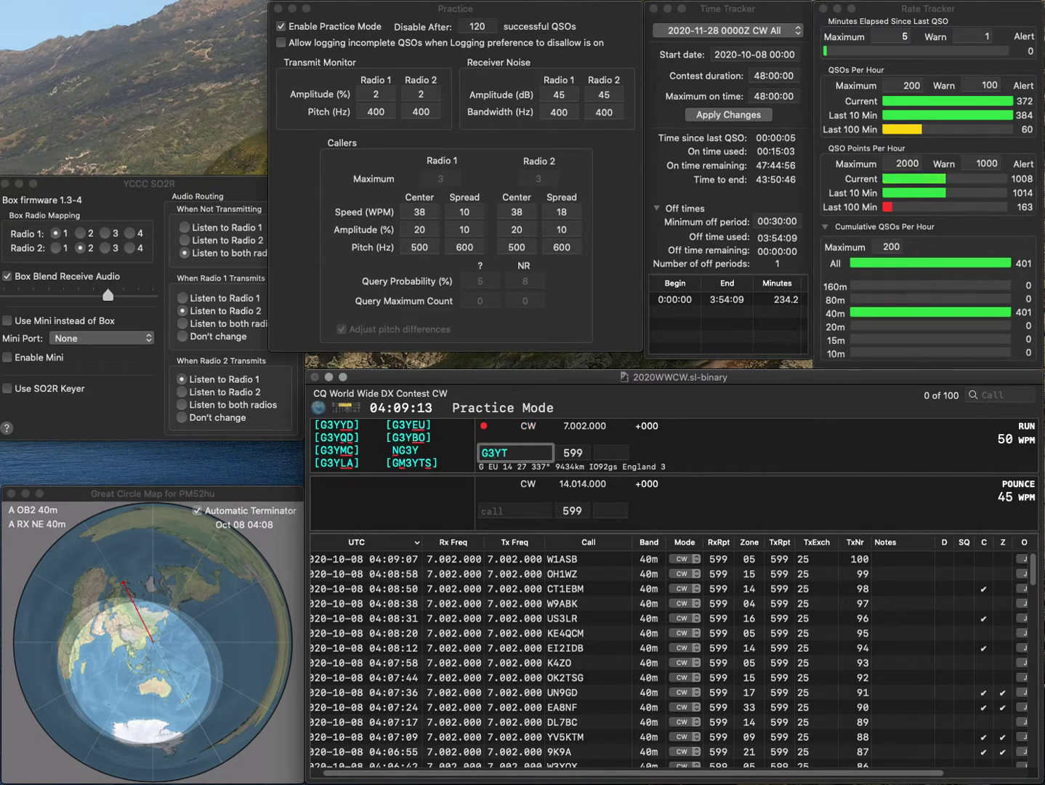
{"action": "key", "text": "Delete"}
{"action": "type", "text": "2"}
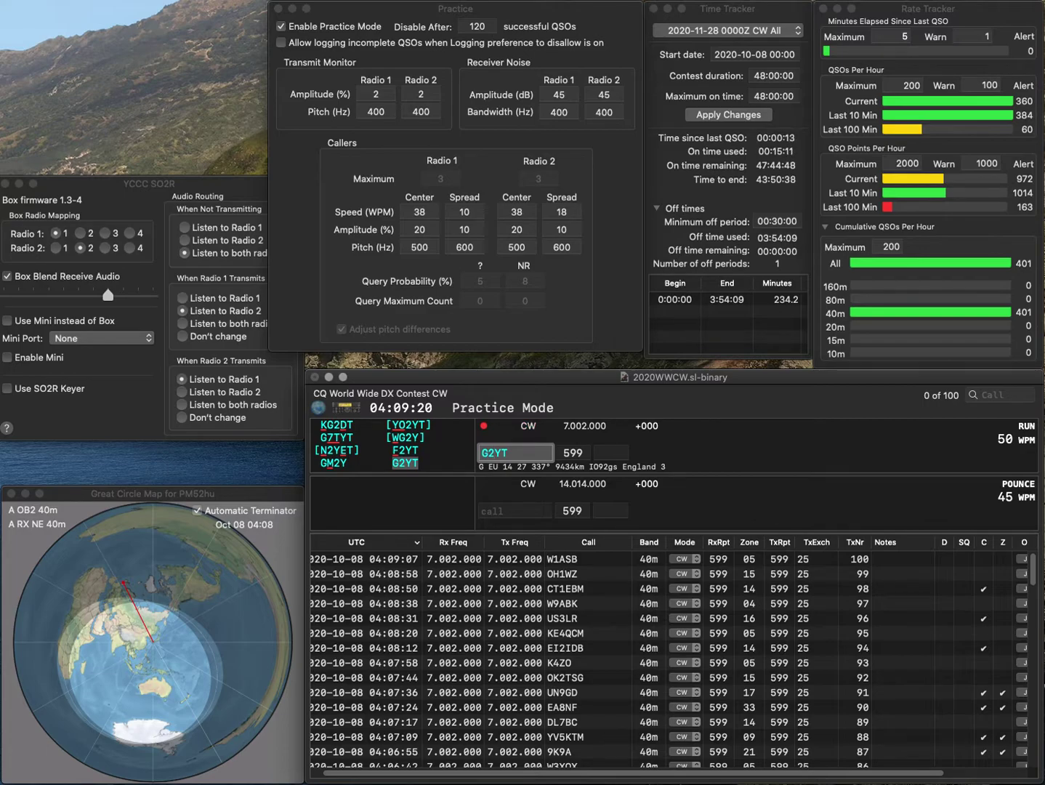
{"action": "key", "text": "Return"}
{"action": "key", "text": "Return"}
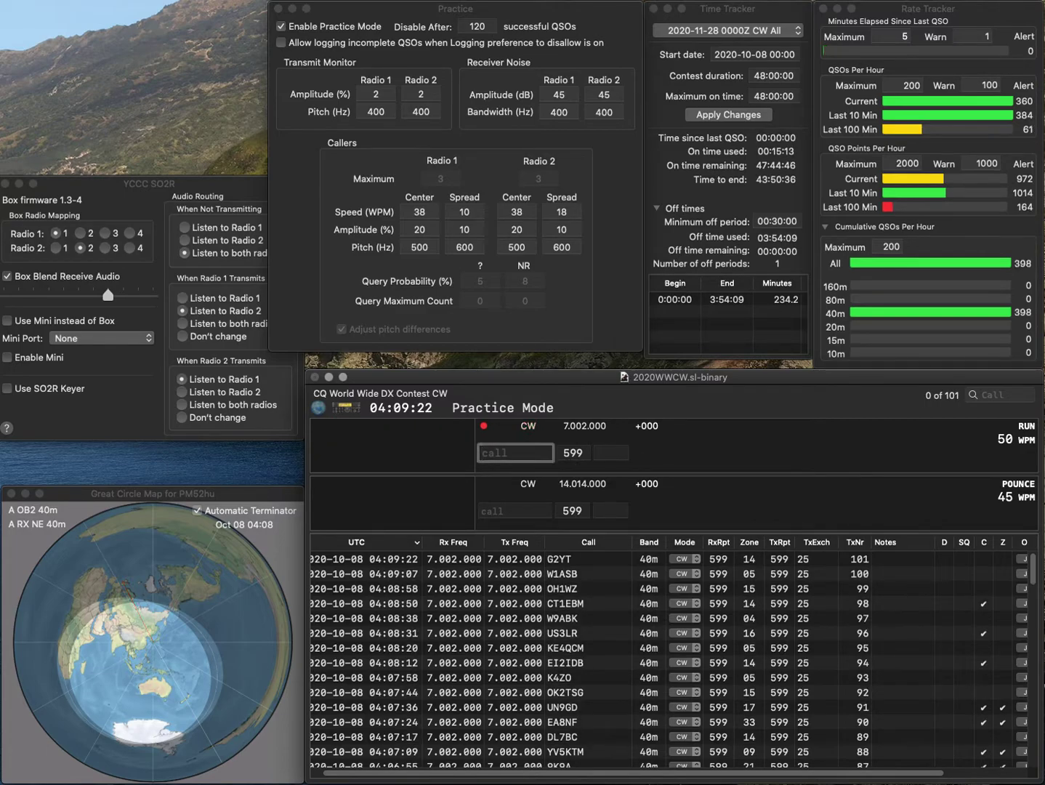
{"action": "type", "text": "KVYB"}
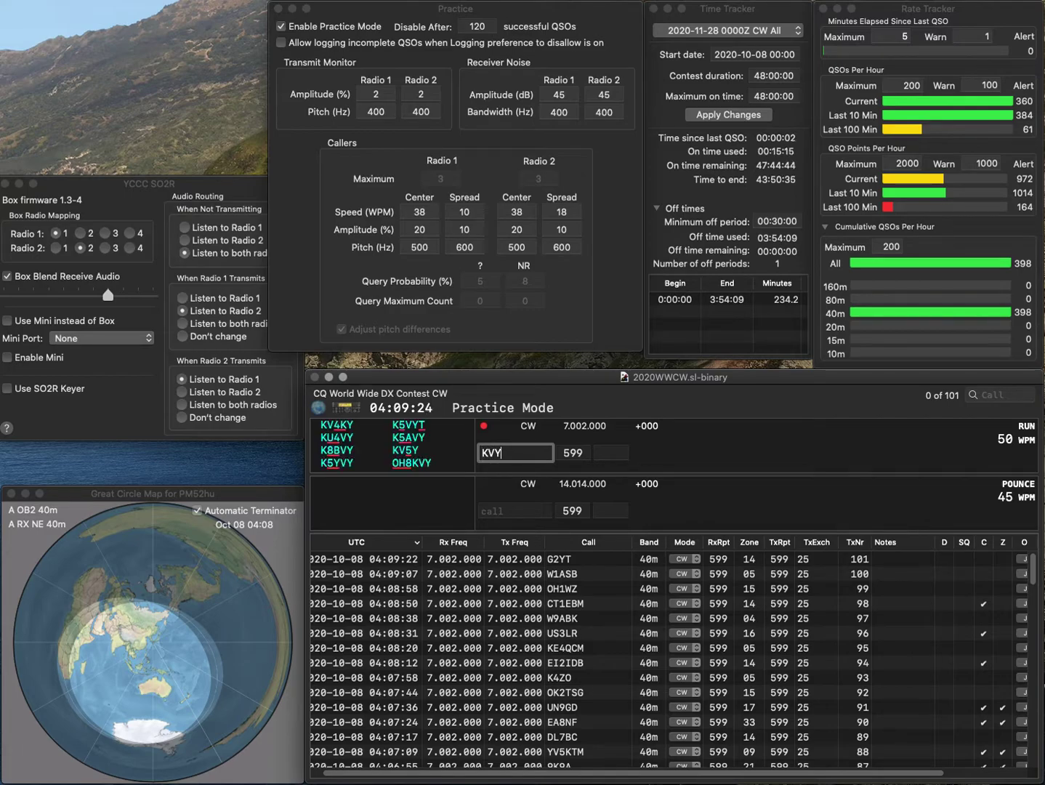
{"action": "key", "text": "BackSpace"}
{"action": "key", "text": "BackSpace"}
{"action": "key", "text": "BackSpace"}
{"action": "key", "text": "BackSpace"}
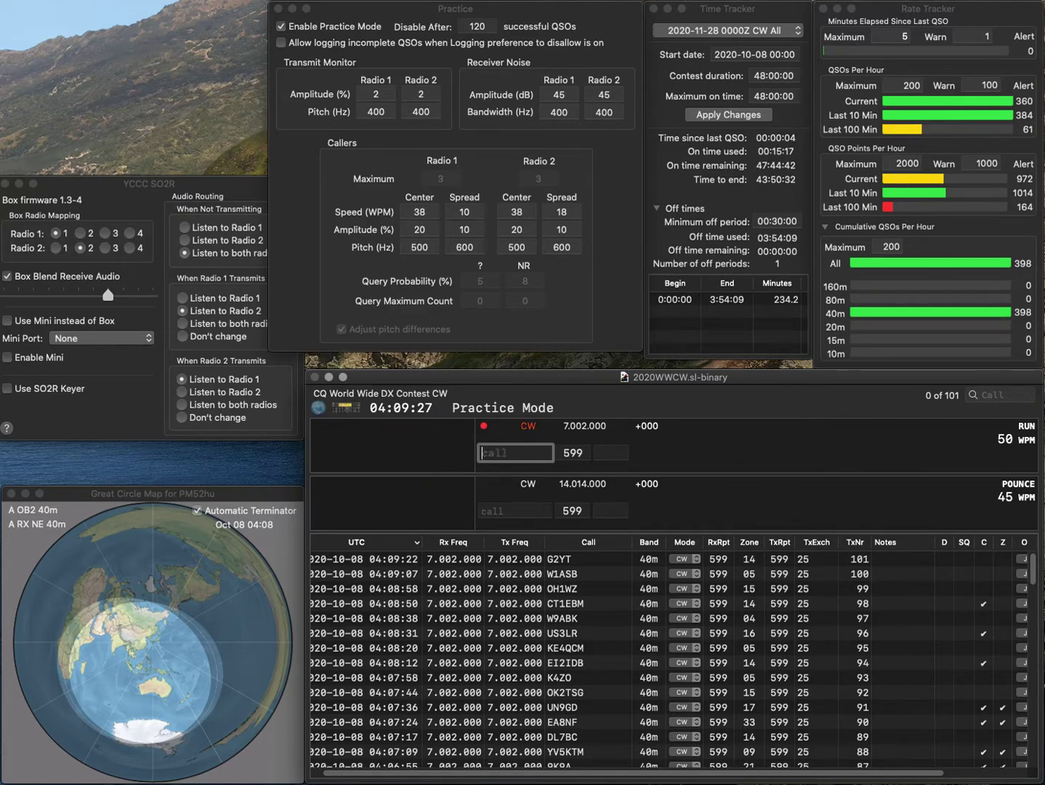
{"action": "type", "text": "K3YBN"}
{"action": "key", "text": "Return"}
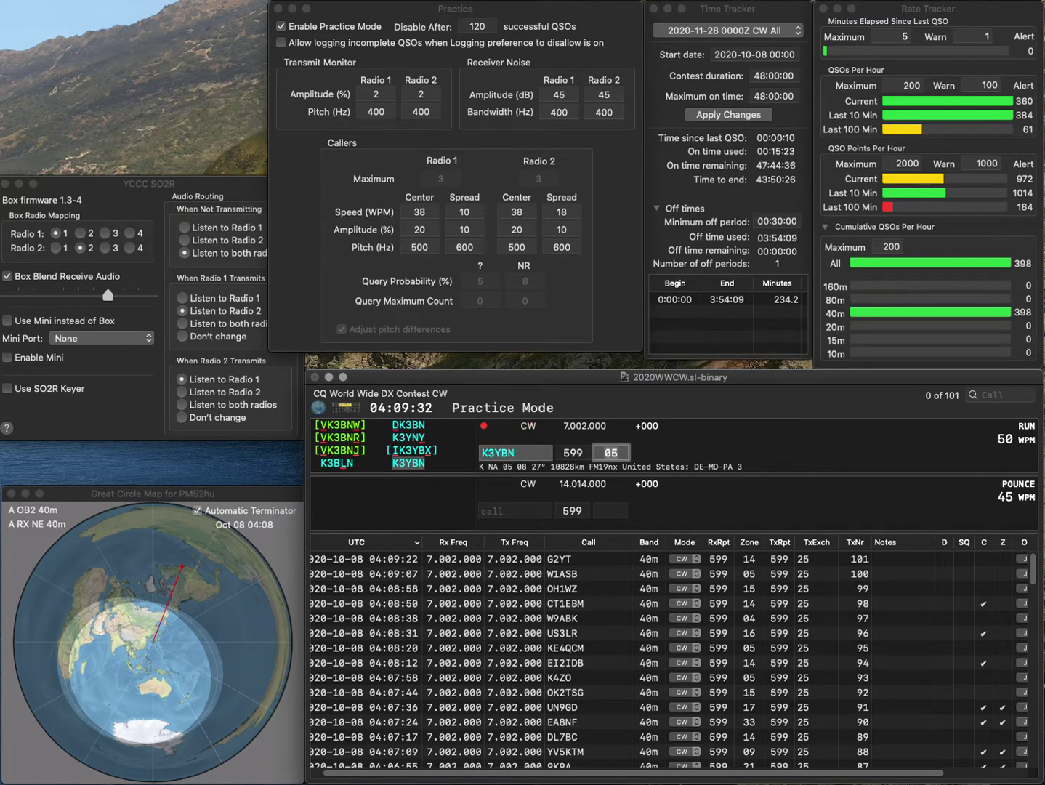
{"action": "key", "text": "Return"}
{"action": "type", "text": "EA2X"}
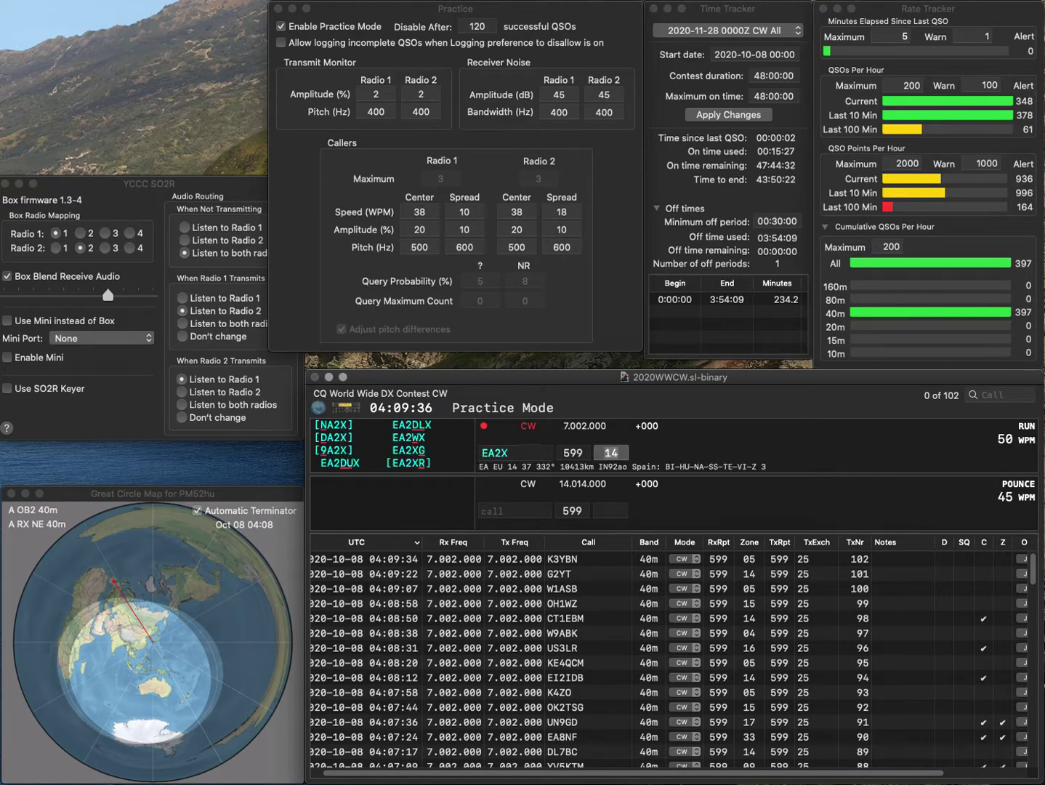
{"action": "key", "text": "Left"}
{"action": "key", "text": "BackSpace"}
{"action": "type", "text": "3"}
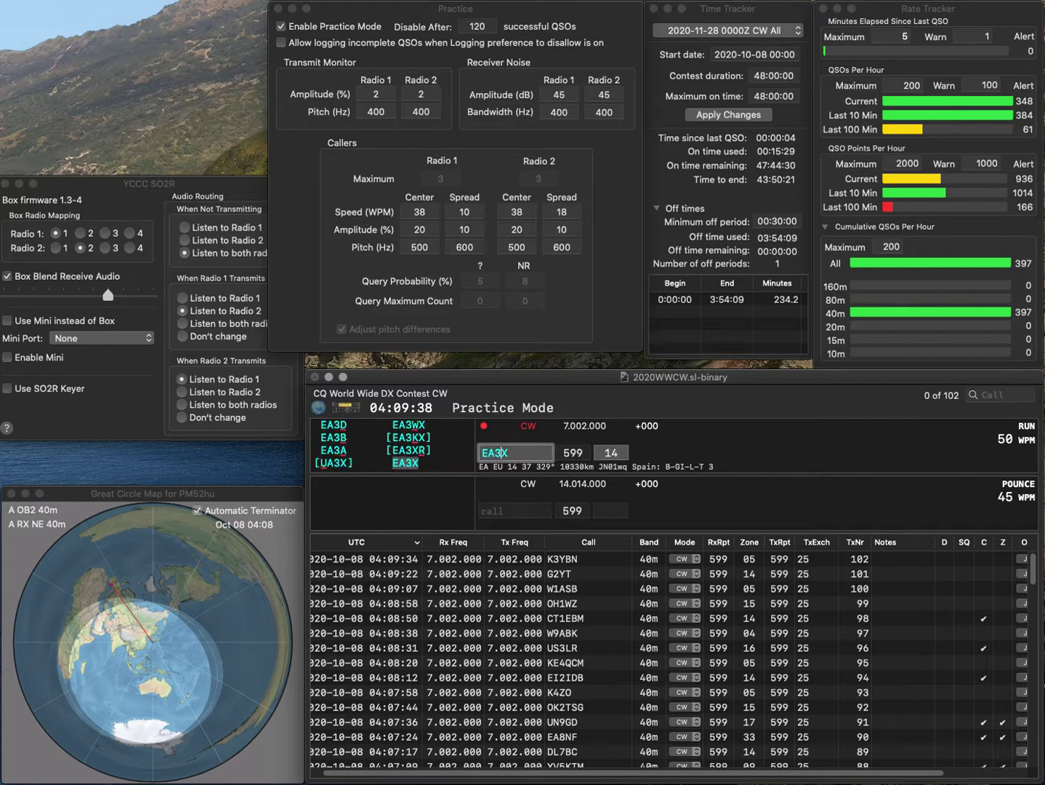
{"action": "key", "text": "Return"}
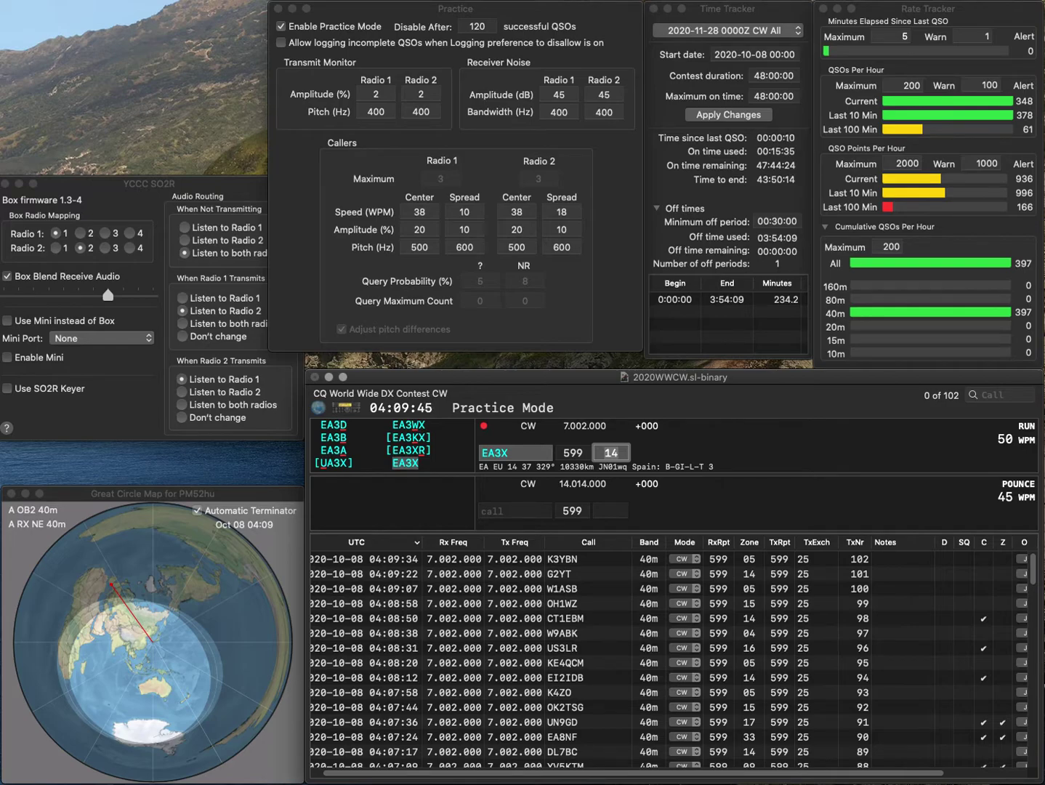
{"action": "key", "text": "Return"}
{"action": "type", "text": "OH1TX"}
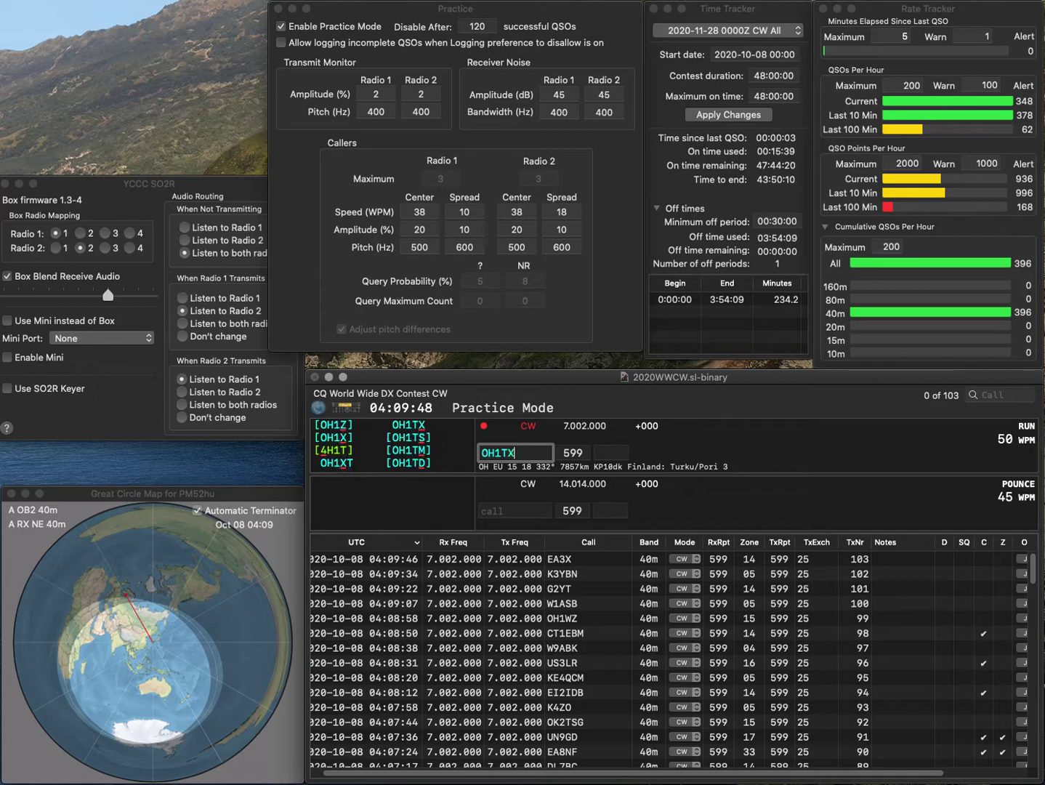
{"action": "key", "text": "space"}
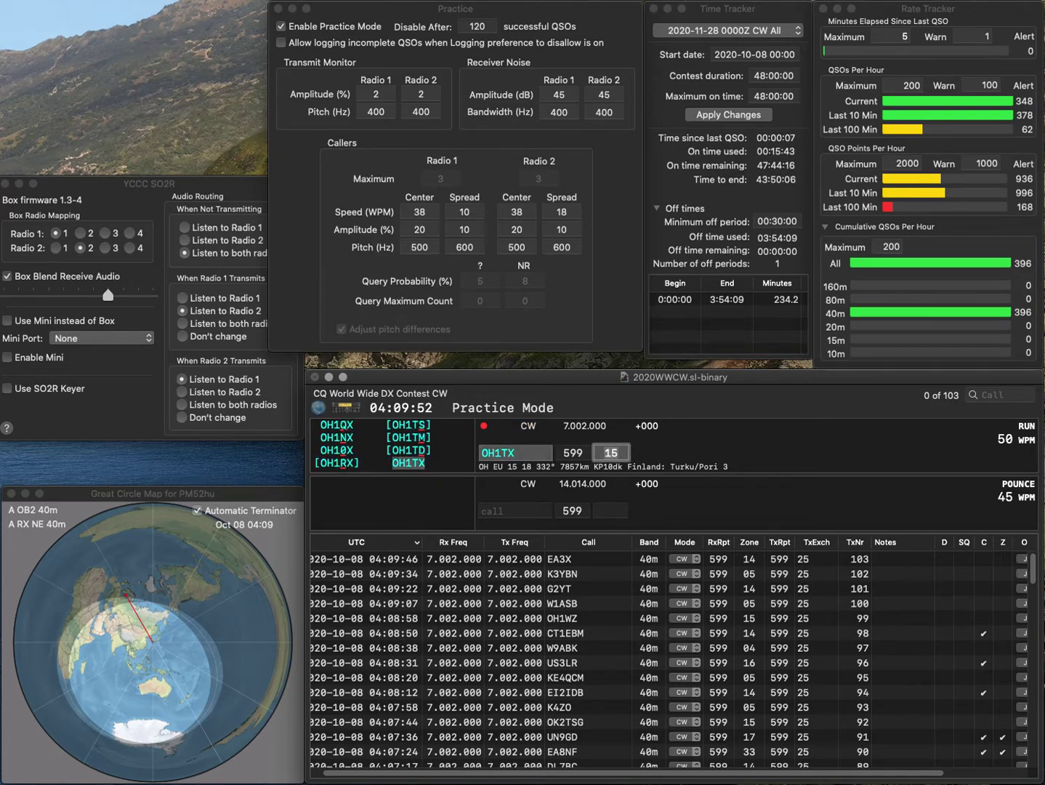
{"action": "key", "text": "Return"}
- Log a Radio 1 contact with YP9J, report 599, zone 20
{"action": "type", "text": "YP9J"}
{"action": "key", "text": "space"}
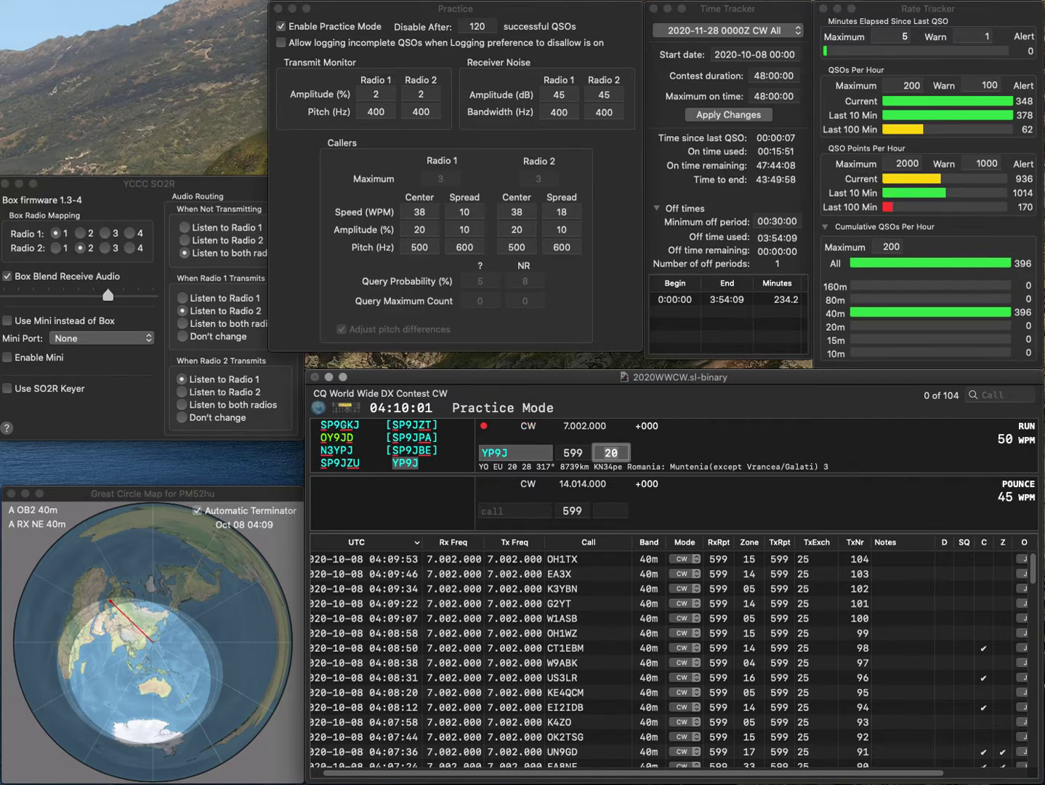
{"action": "key", "text": "Return"}
{"action": "type", "text": "SP8GSC"}
{"action": "key", "text": "Return"}
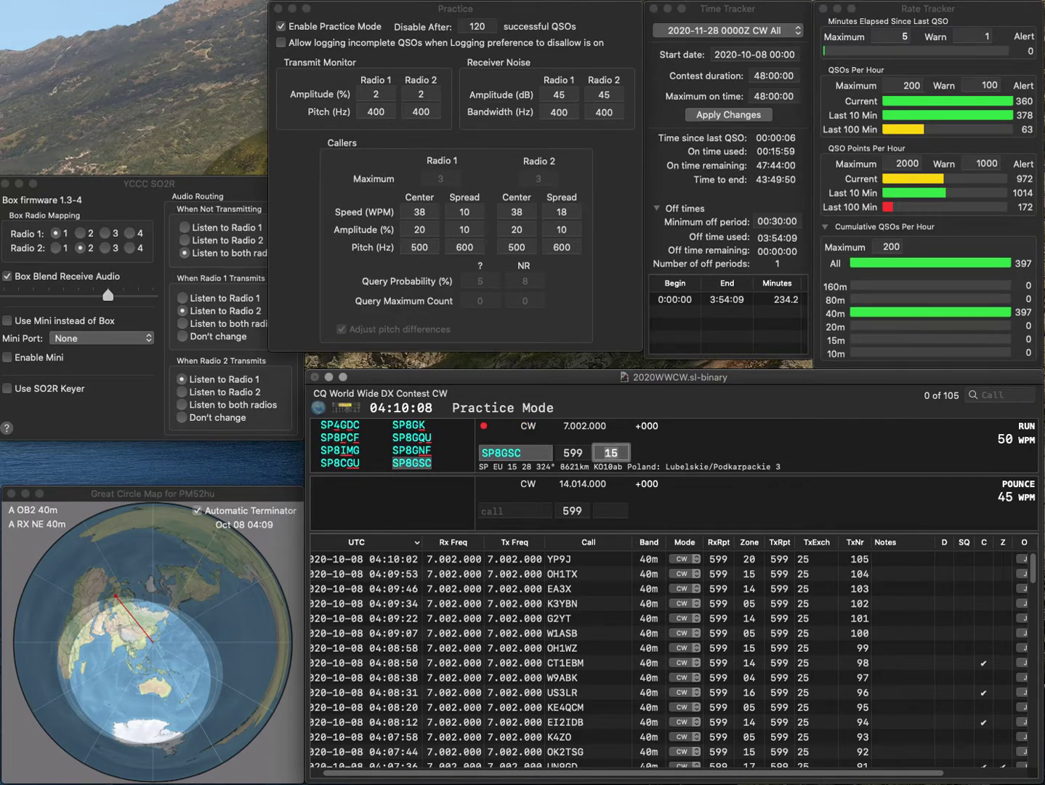
{"action": "key", "text": "Return"}
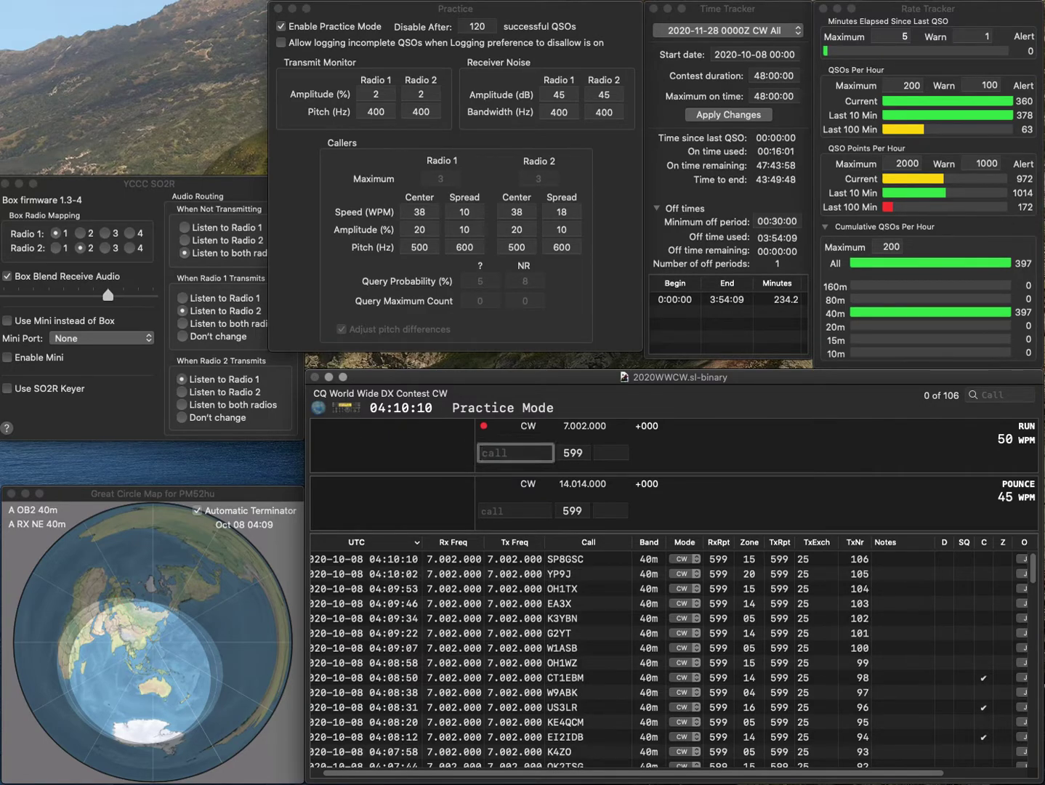
{"action": "type", "text": "5X"}
{"action": "key", "text": "Home"}
{"action": "type", "text": "HA"}
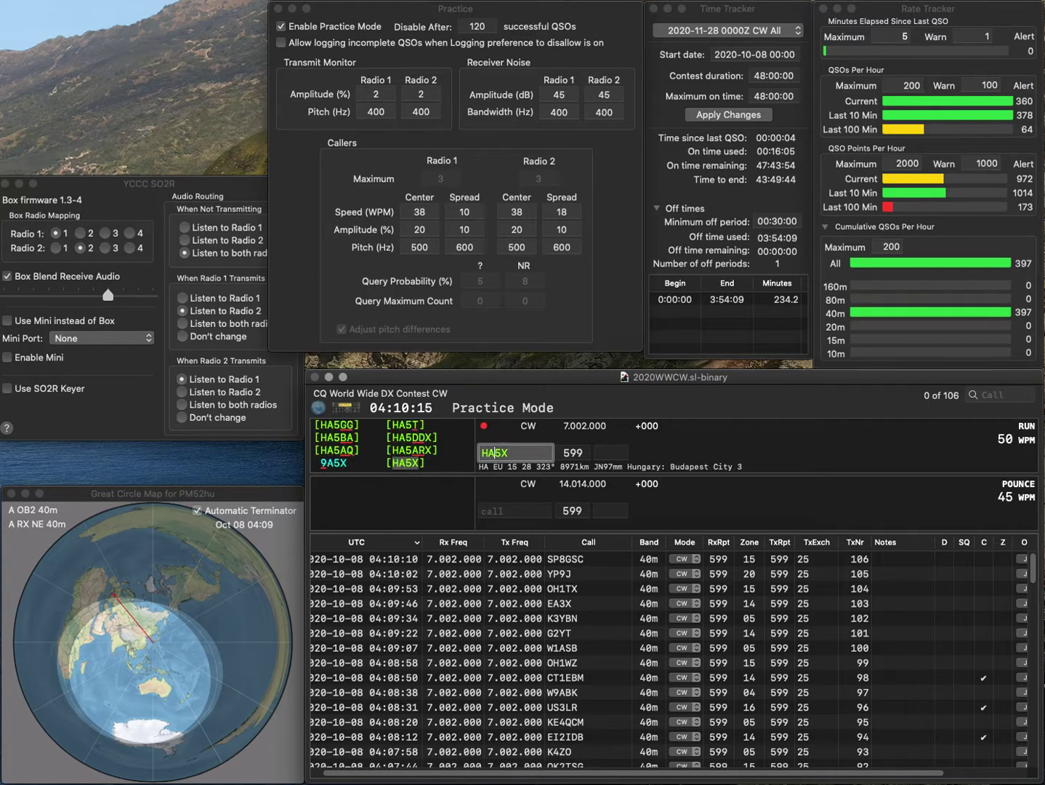
{"action": "key", "text": "space"}
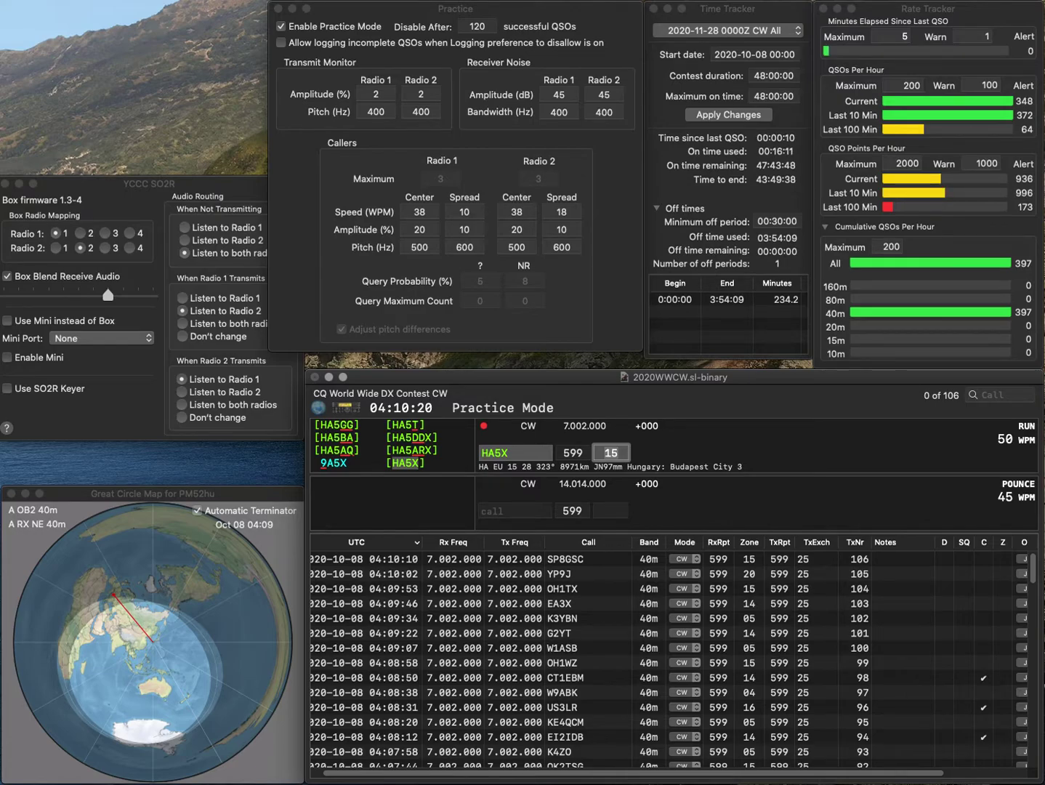
{"action": "key", "text": "Return"}
- Log a Radio 1 contact with HA9PP, report 599, zone 15
{"action": "type", "text": "HA9"}
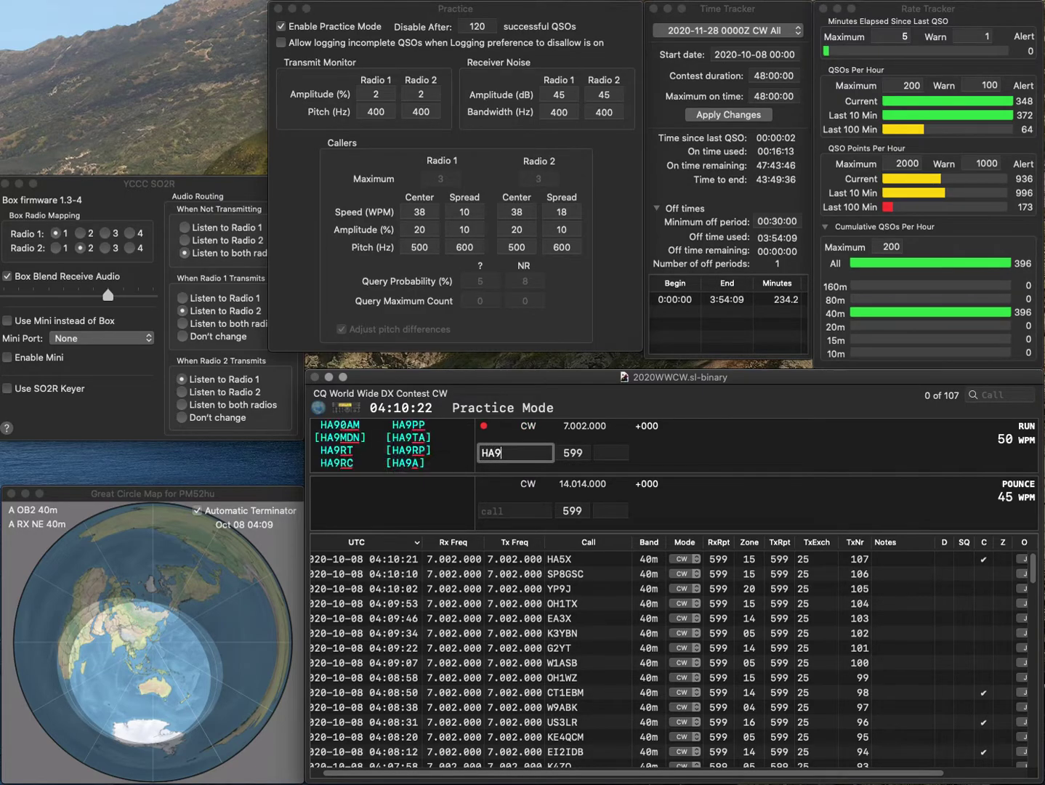
{"action": "type", "text": "PP"}
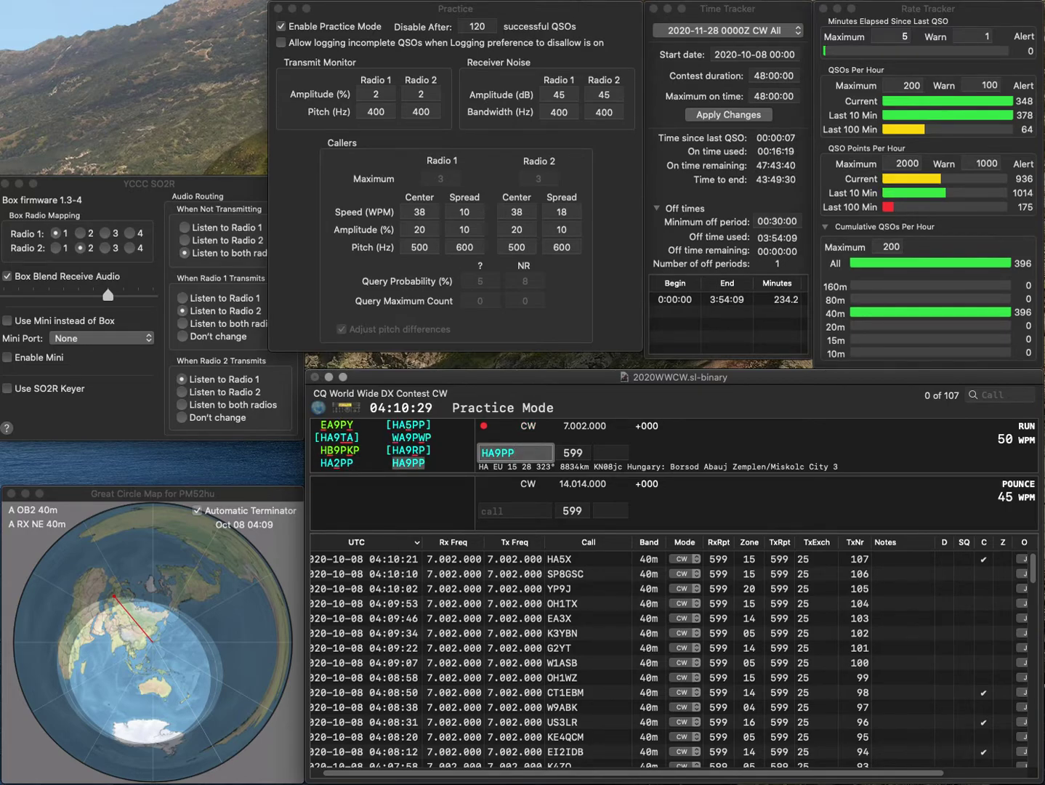
{"action": "key", "text": "Return"}
{"action": "key", "text": "Return"}
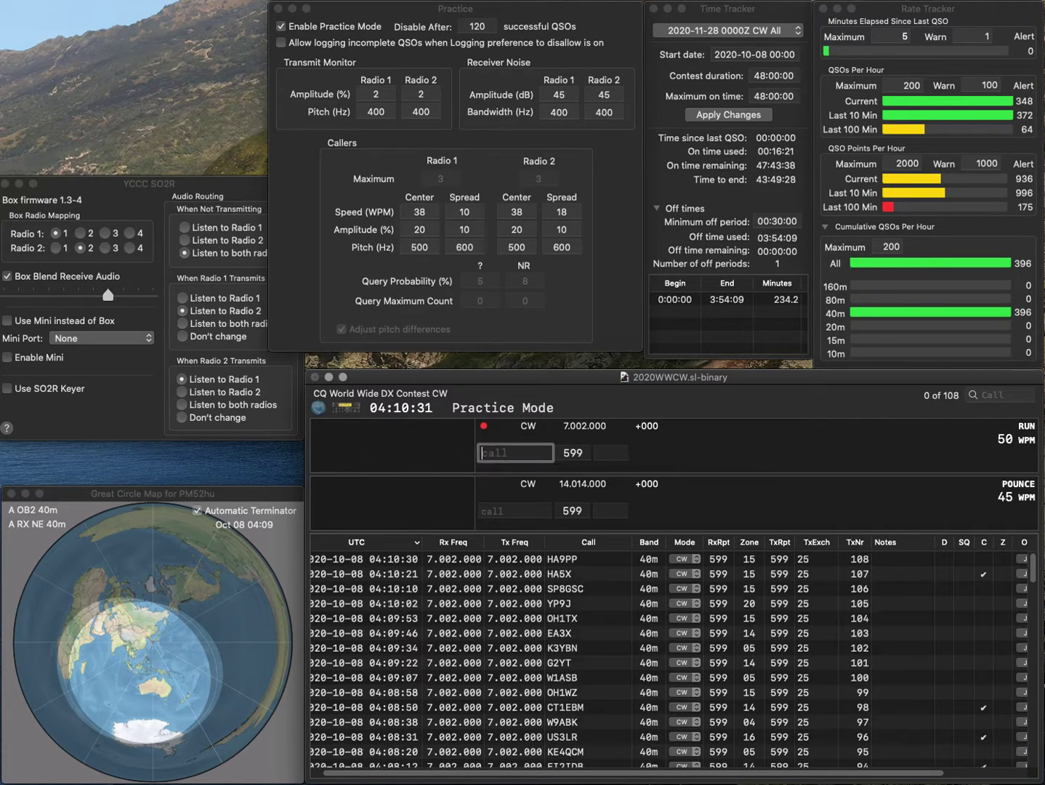
{"action": "type", "text": "W"}
{"action": "key", "text": "BackSpace"}
{"action": "type", "text": "K2AEI"}
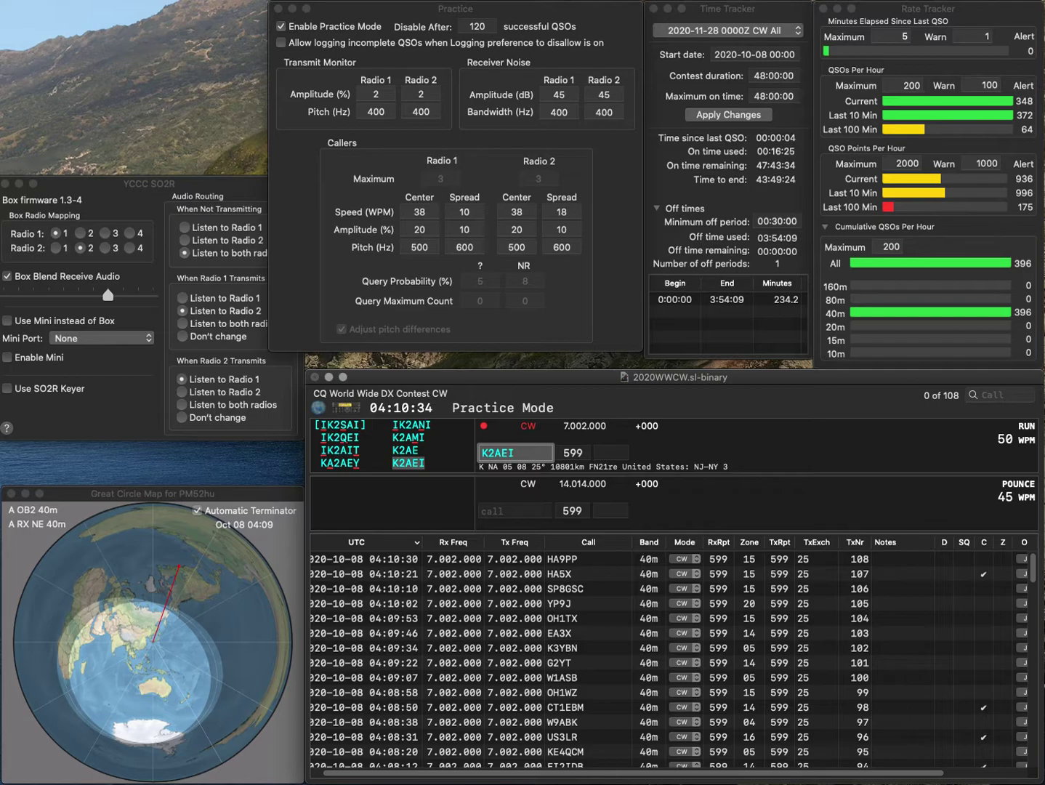
{"action": "key", "text": "space"}
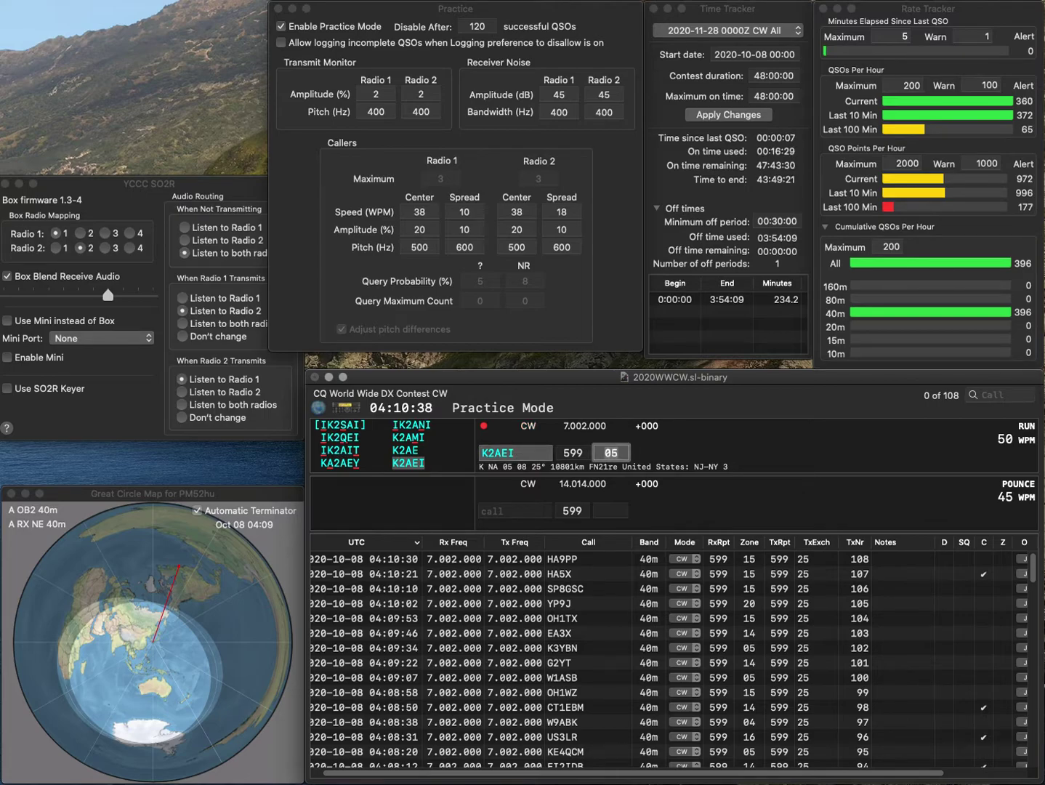
{"action": "key", "text": "Return"}
- Log a Radio 1 contact with W9AKS, report 599, zone 04
{"action": "type", "text": "W9"}
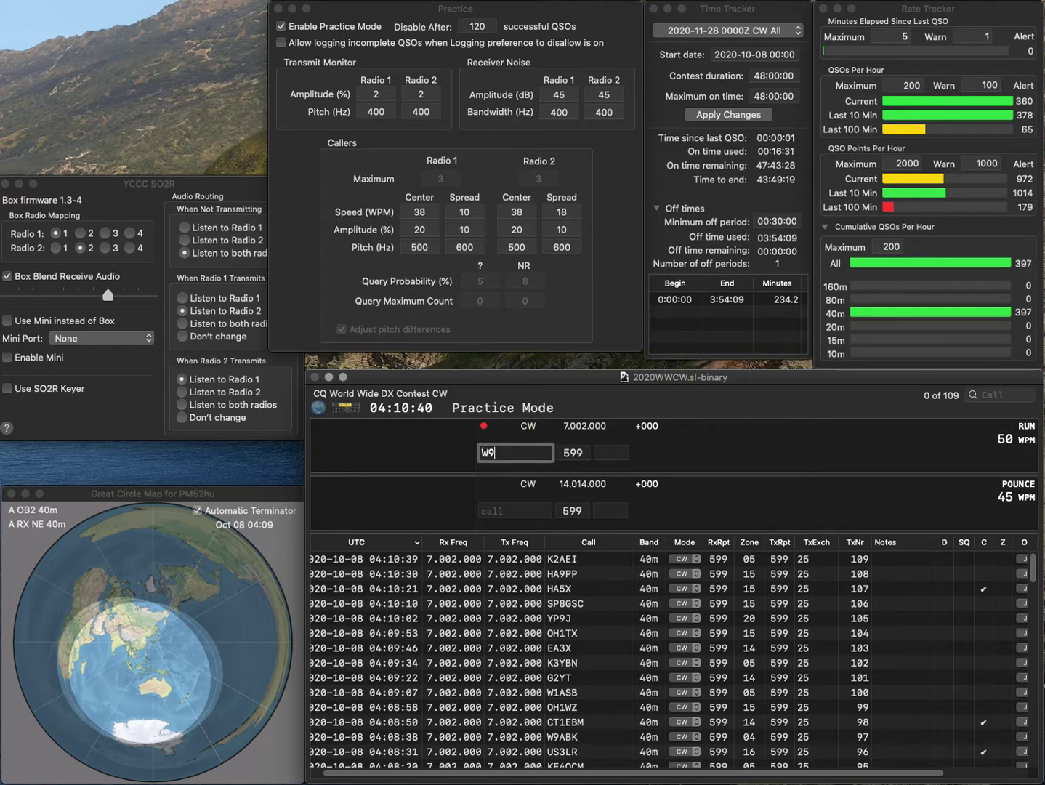
{"action": "type", "text": "AKS"}
{"action": "key", "text": "Return"}
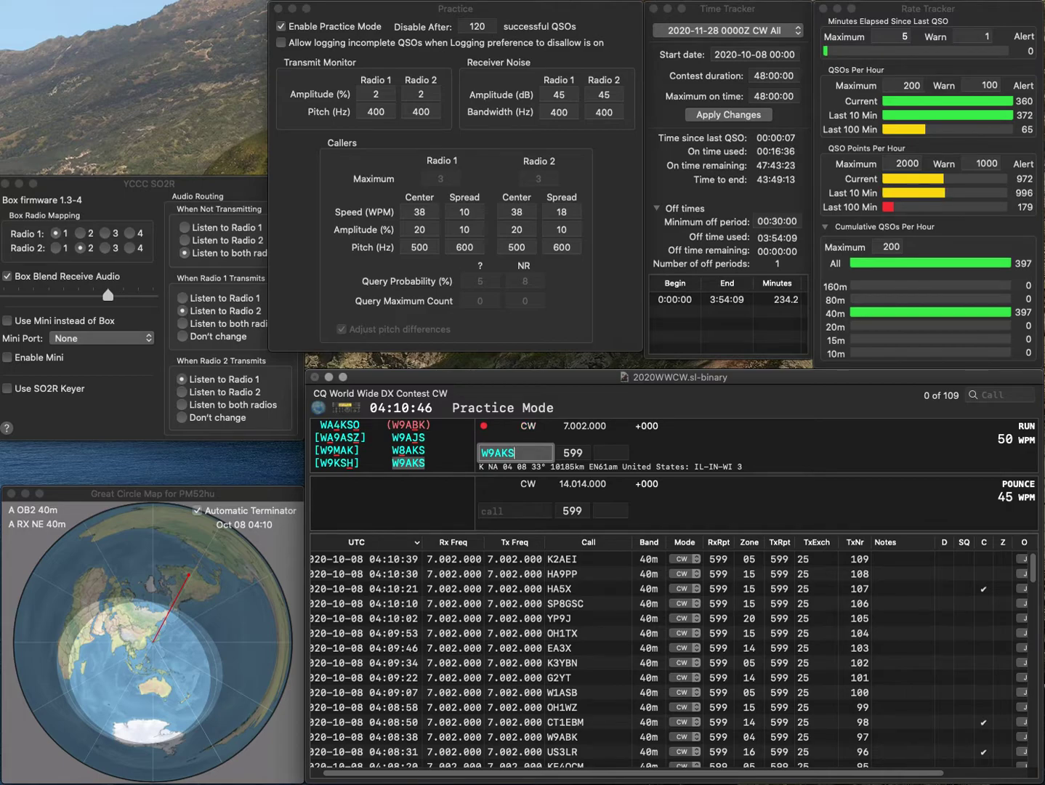
{"action": "key", "text": "Return"}
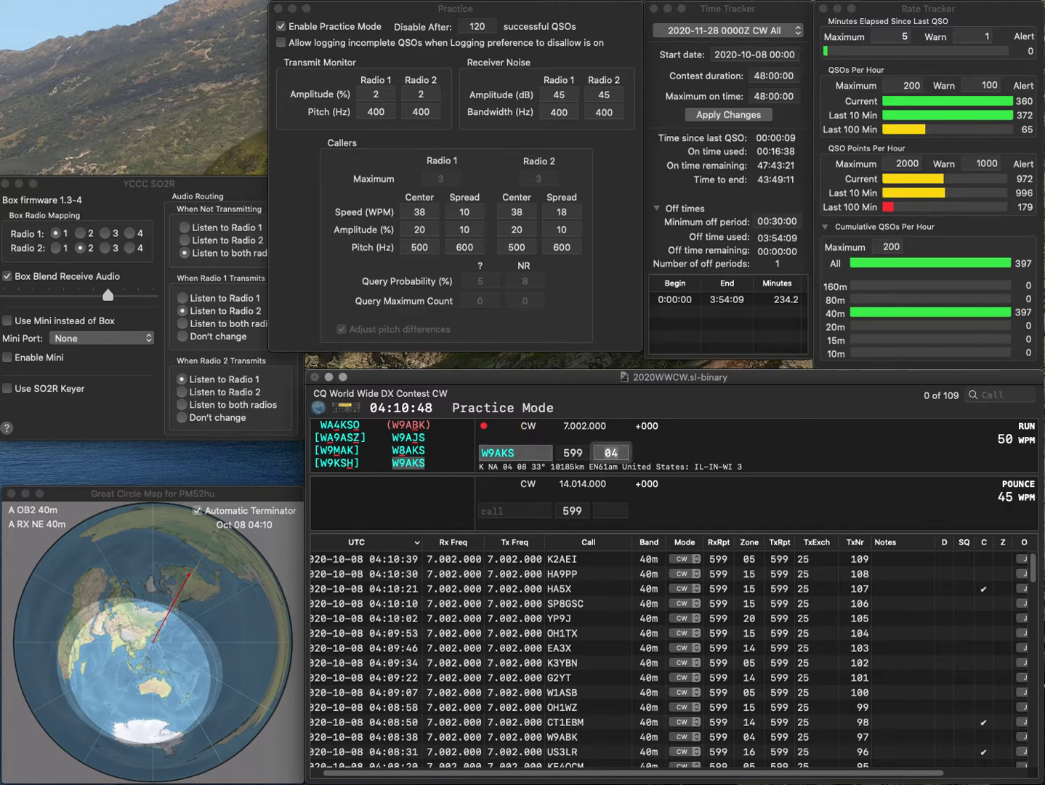
{"action": "key", "text": "Return"}
- Copy the next Radio 1 caller's partial call and edit it to BG5AA
{"action": "type", "text": "BGT"}
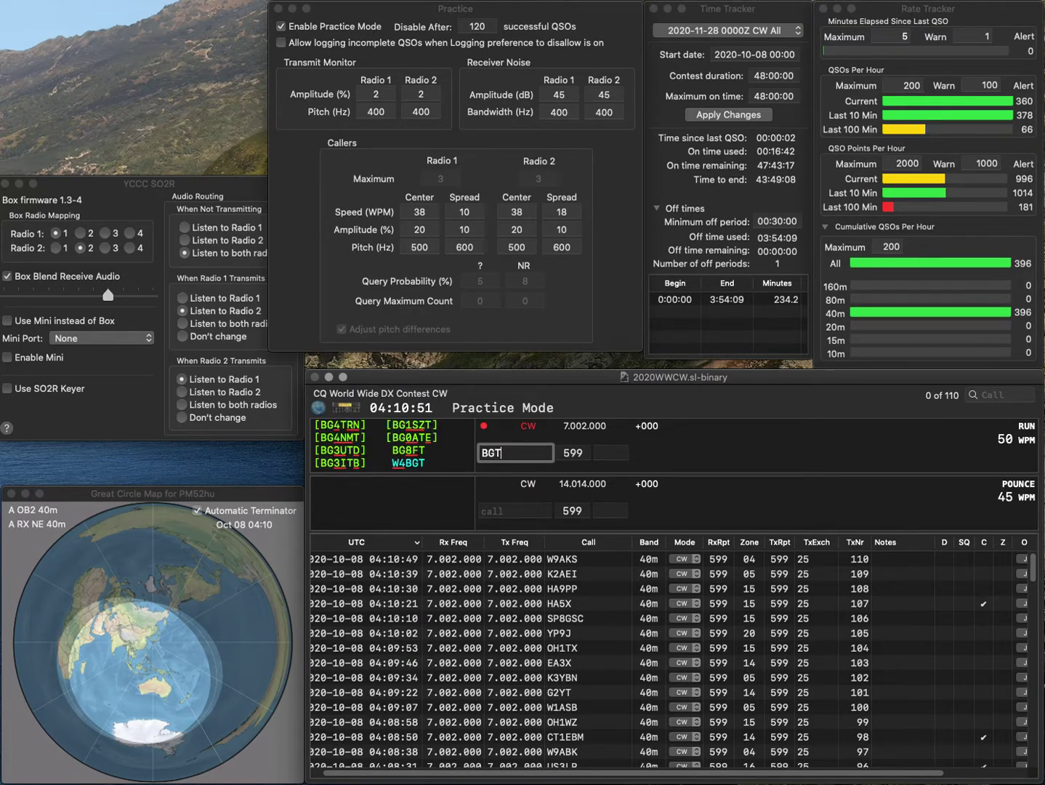
{"action": "key", "text": "BackSpace"}
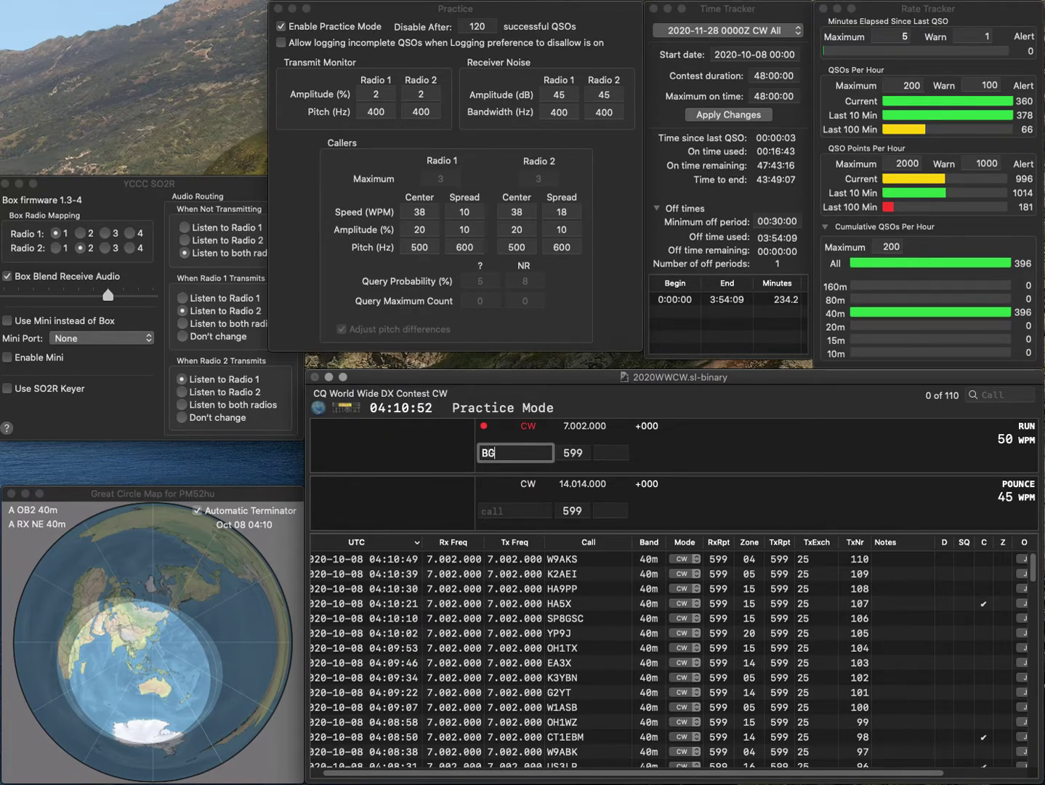
{"action": "type", "text": "BAA"}
{"action": "key", "text": "Left"}
{"action": "key", "text": "Left"}
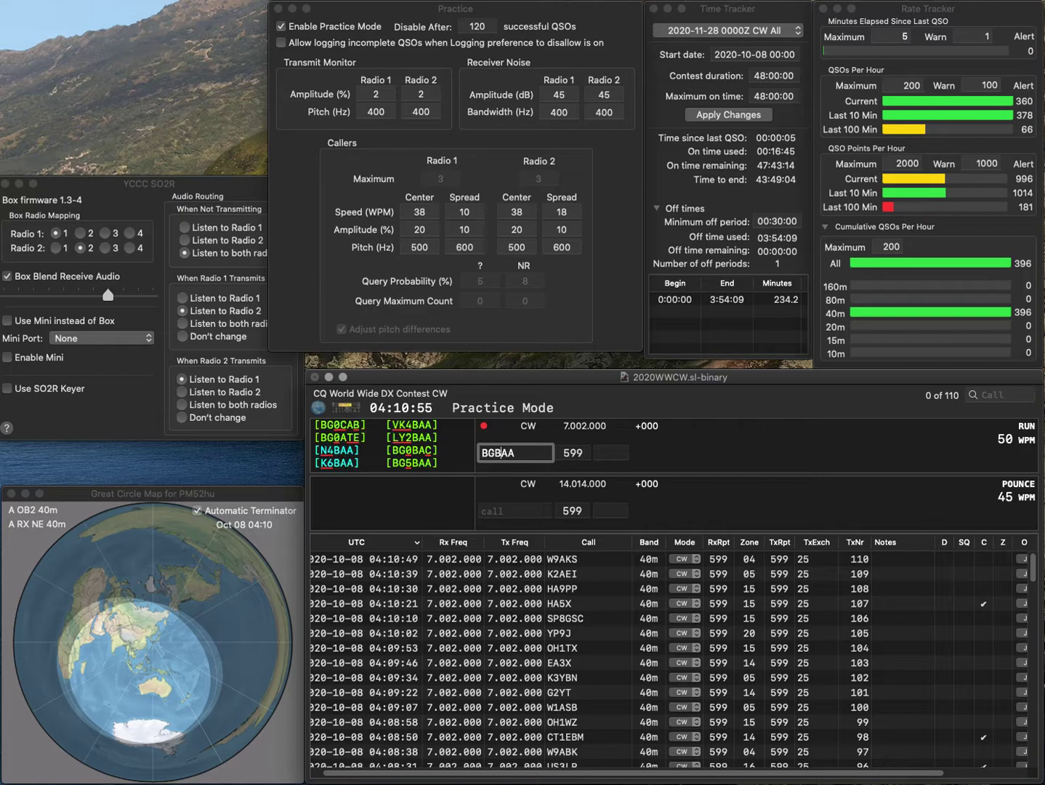
{"action": "key", "text": "BackSpace"}
{"action": "type", "text": "5"}
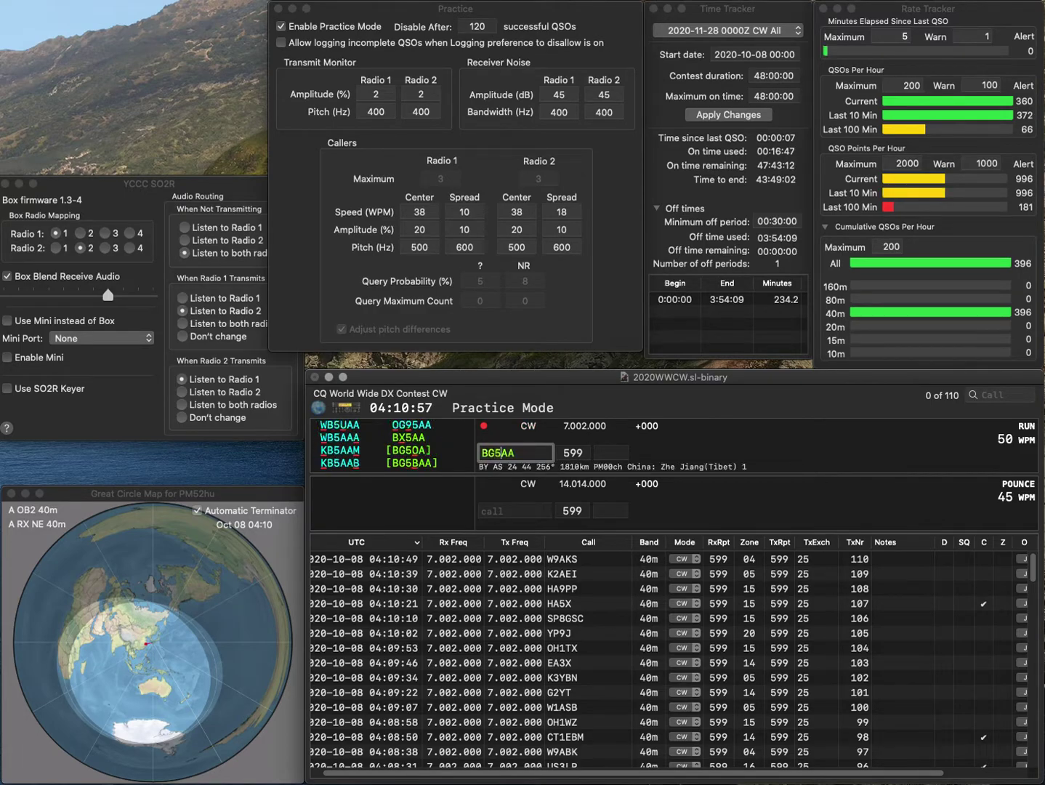
{"action": "type", "text": "G"}
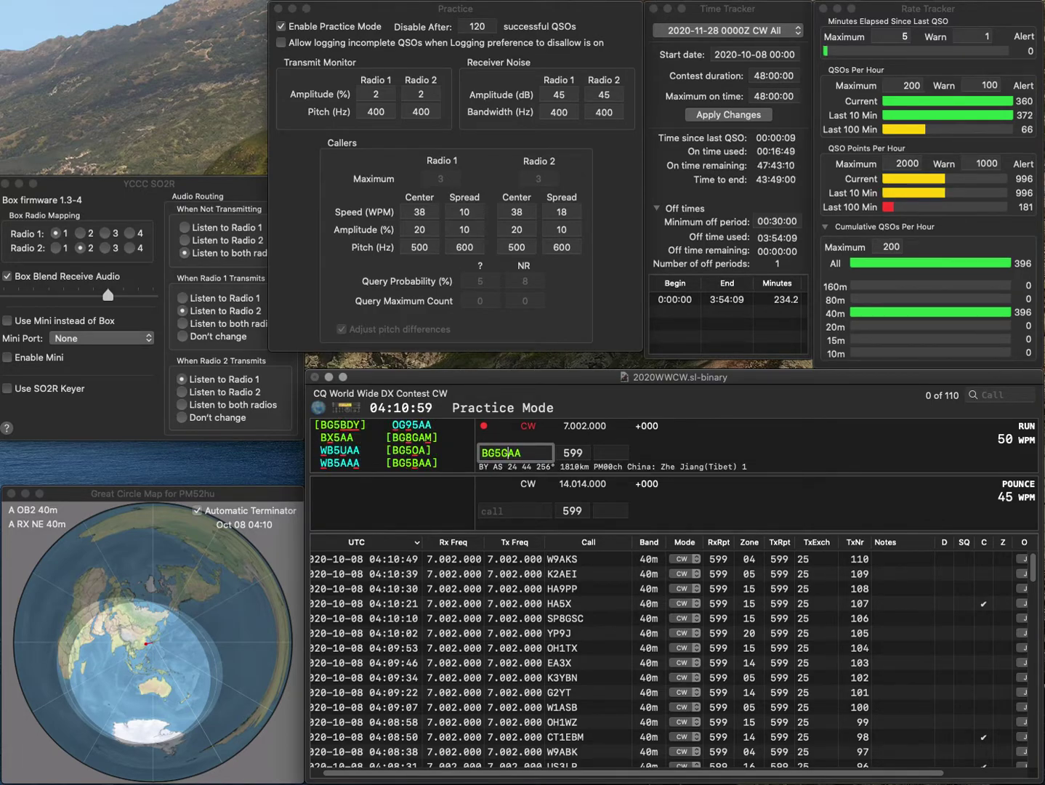
{"action": "type", "text": "B"}
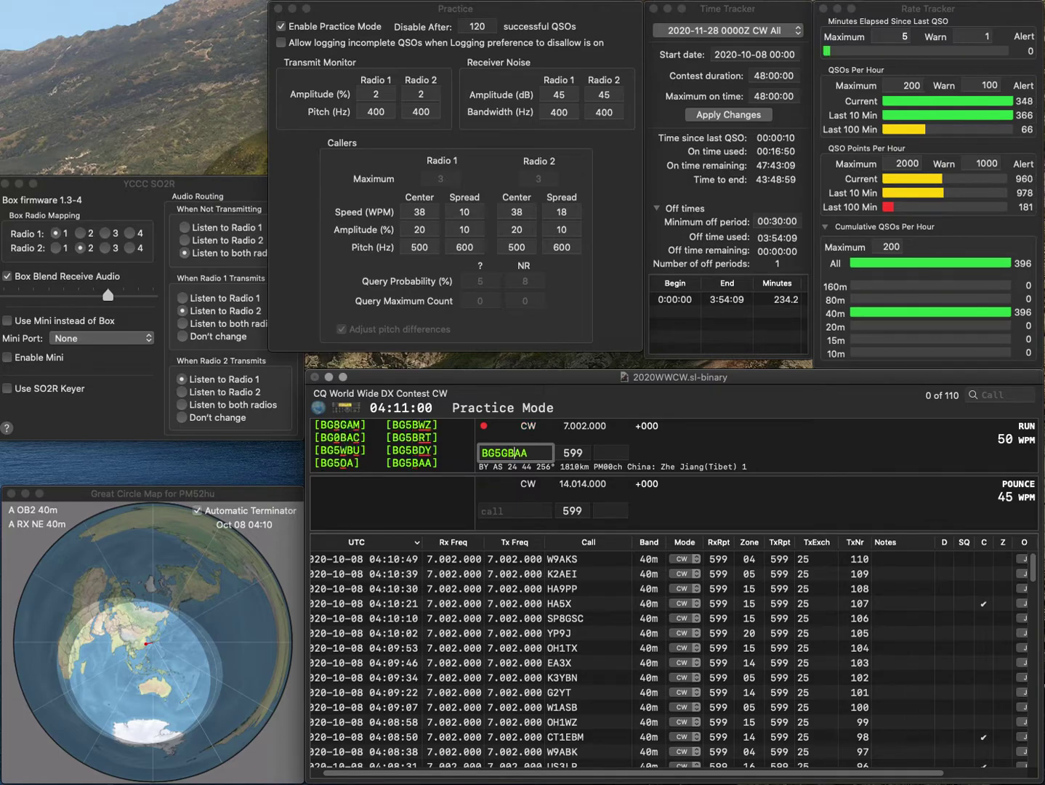
{"action": "key", "text": "Left"}
{"action": "key", "text": "BackSpace"}
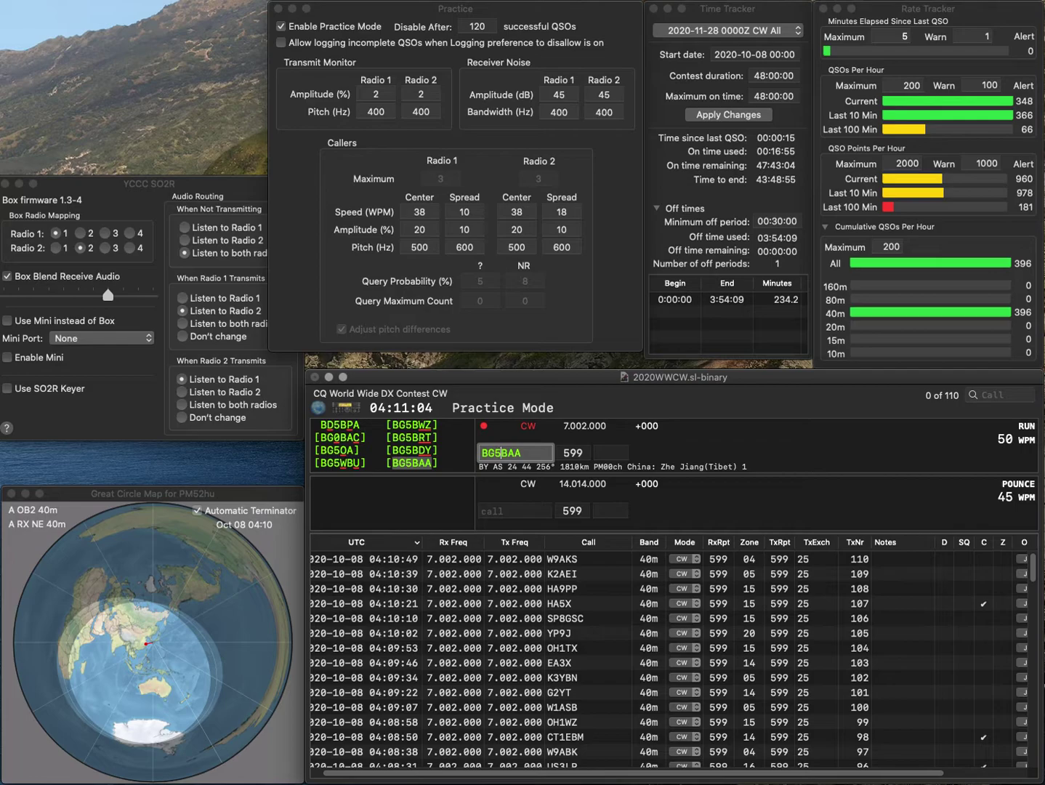
{"action": "key", "text": "Tab"}
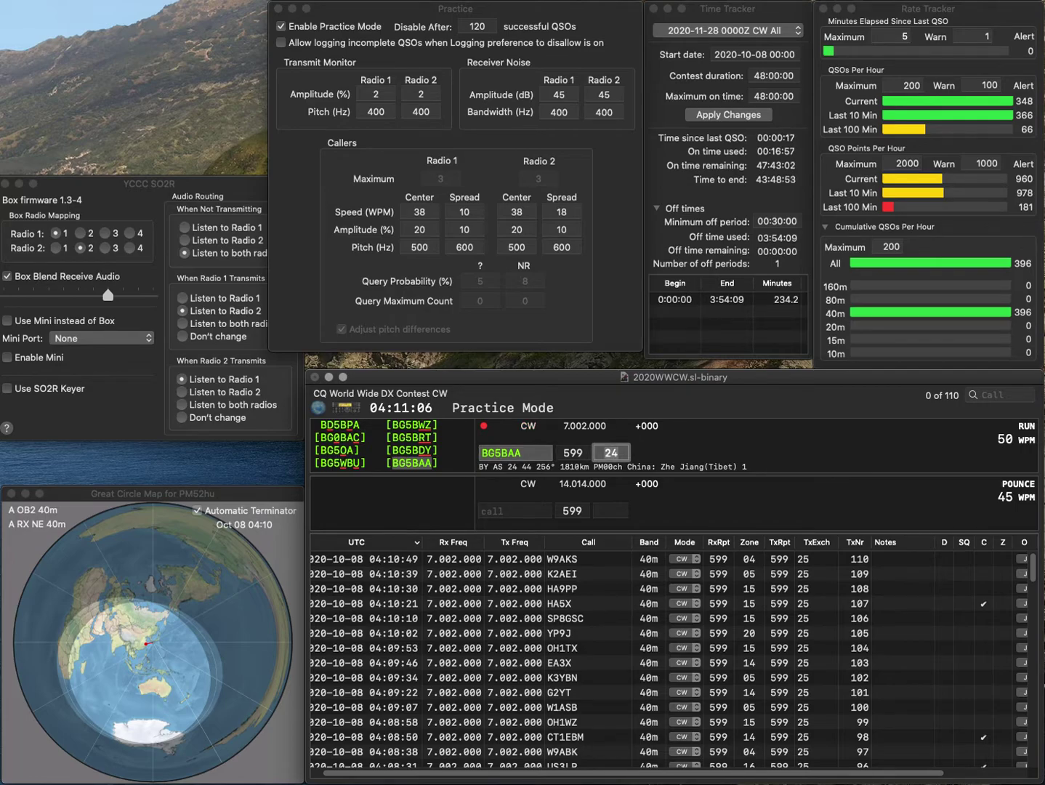
{"action": "key", "text": "Return"}
{"action": "type", "text": "WK7P"}
{"action": "key", "text": "Tab"}
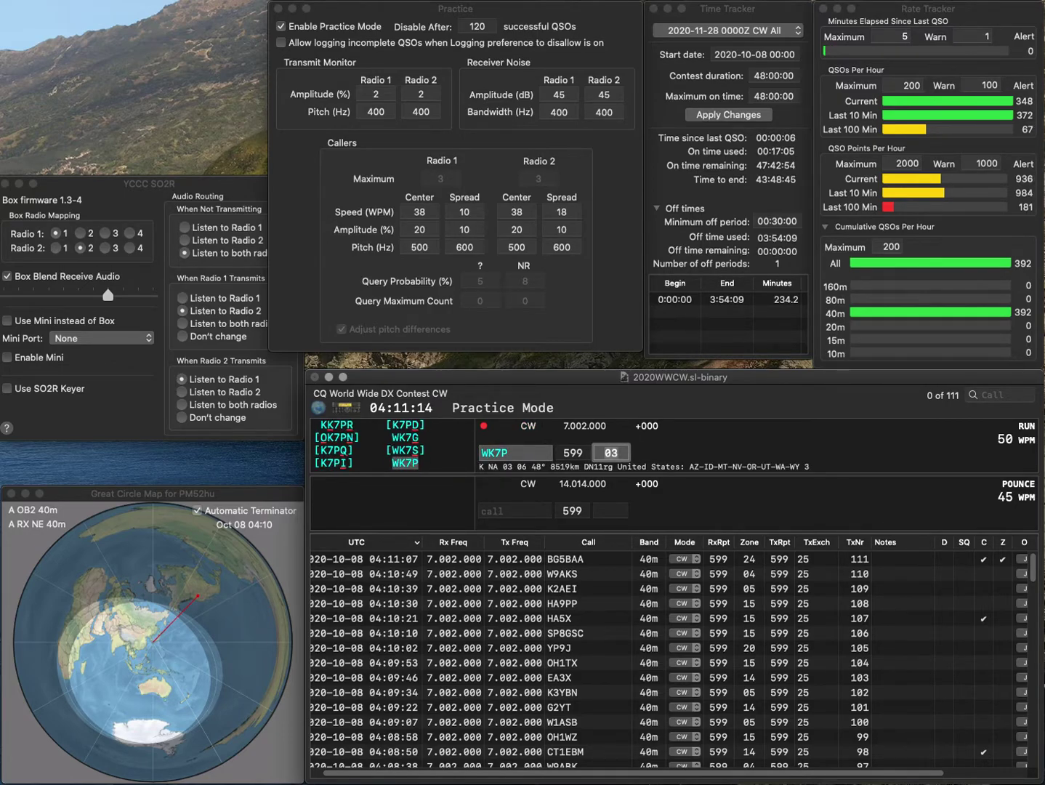
{"action": "key", "text": "Return"}
{"action": "type", "text": "NU"}
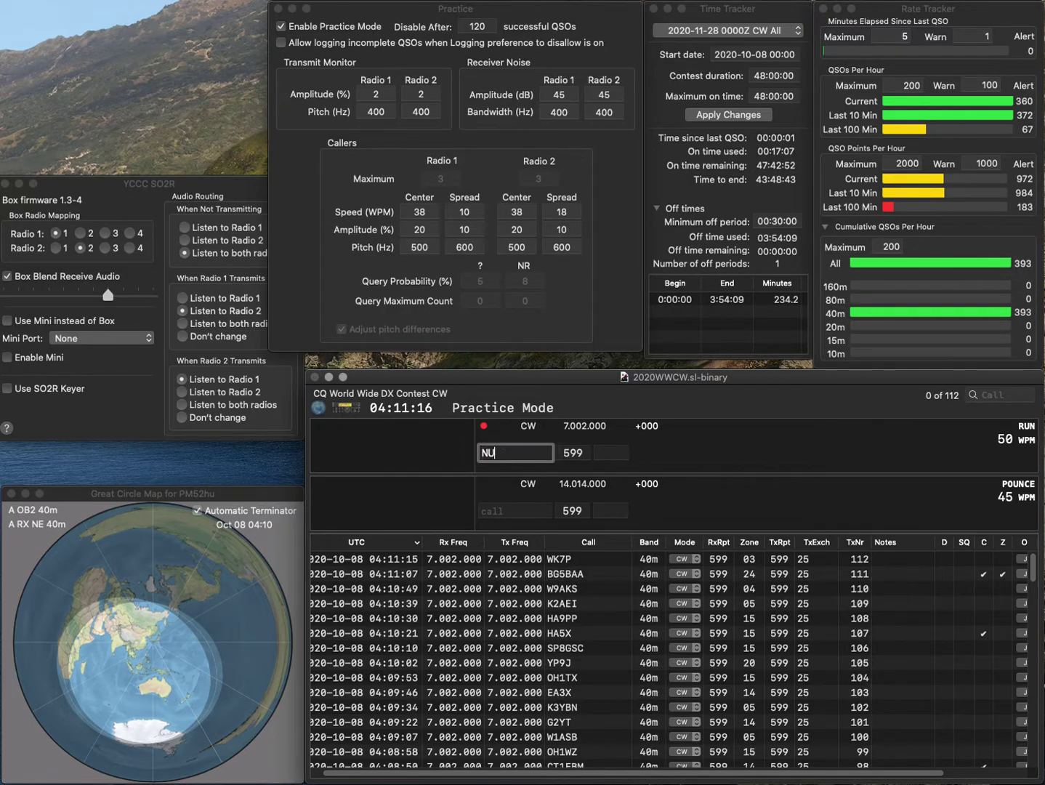
{"action": "type", "text": "1N"}
{"action": "key", "text": "Return"}
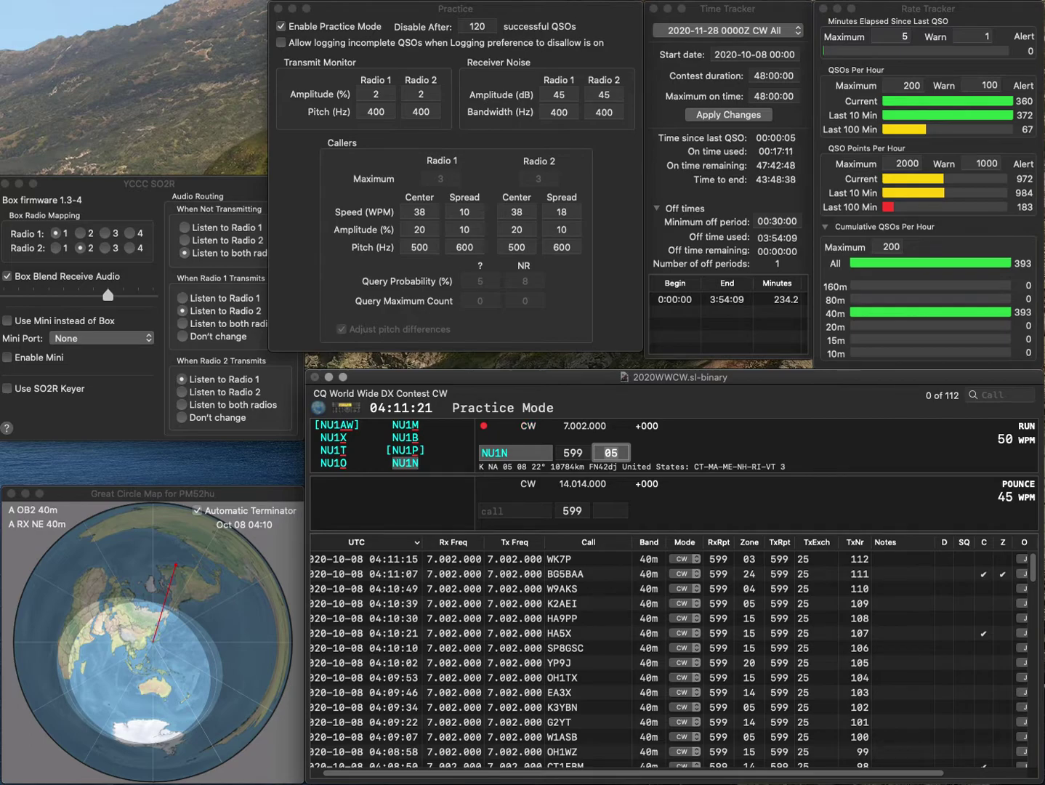
{"action": "key", "text": "Return"}
- Log a Radio 1 contact with WQ6X, report 599, zone 03
{"action": "type", "text": "WQ6X"}
{"action": "key", "text": "Return"}
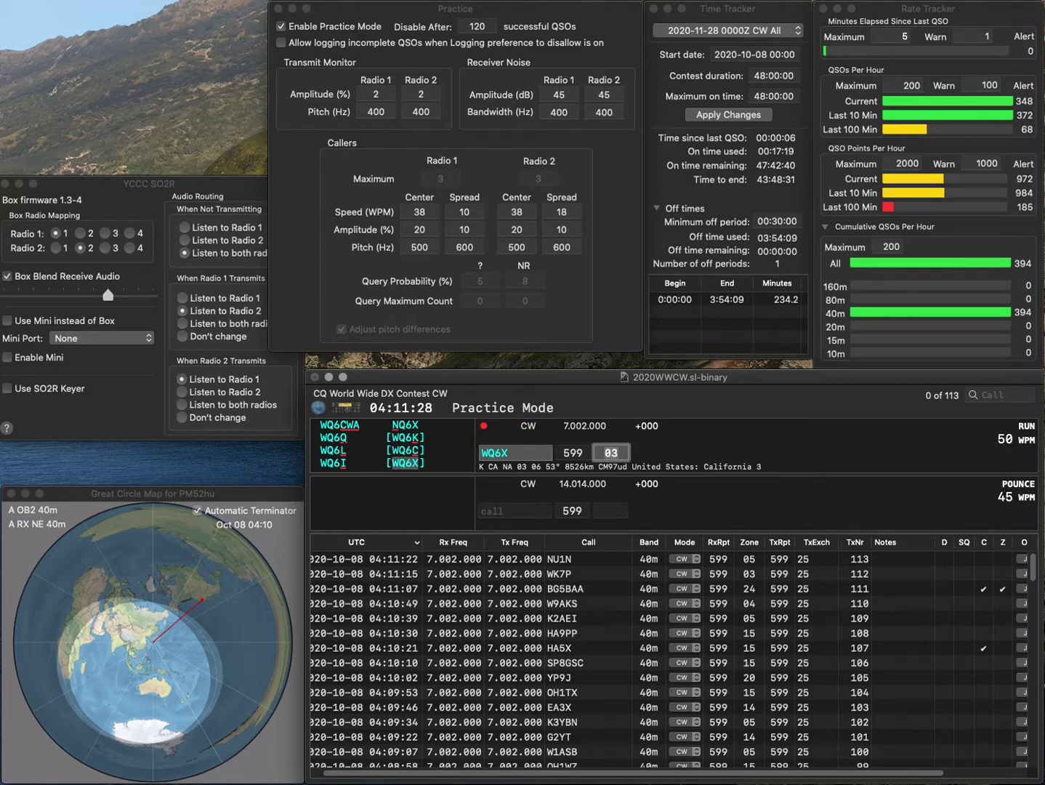
{"action": "key", "text": "Return"}
{"action": "type", "text": "LU8DP"}
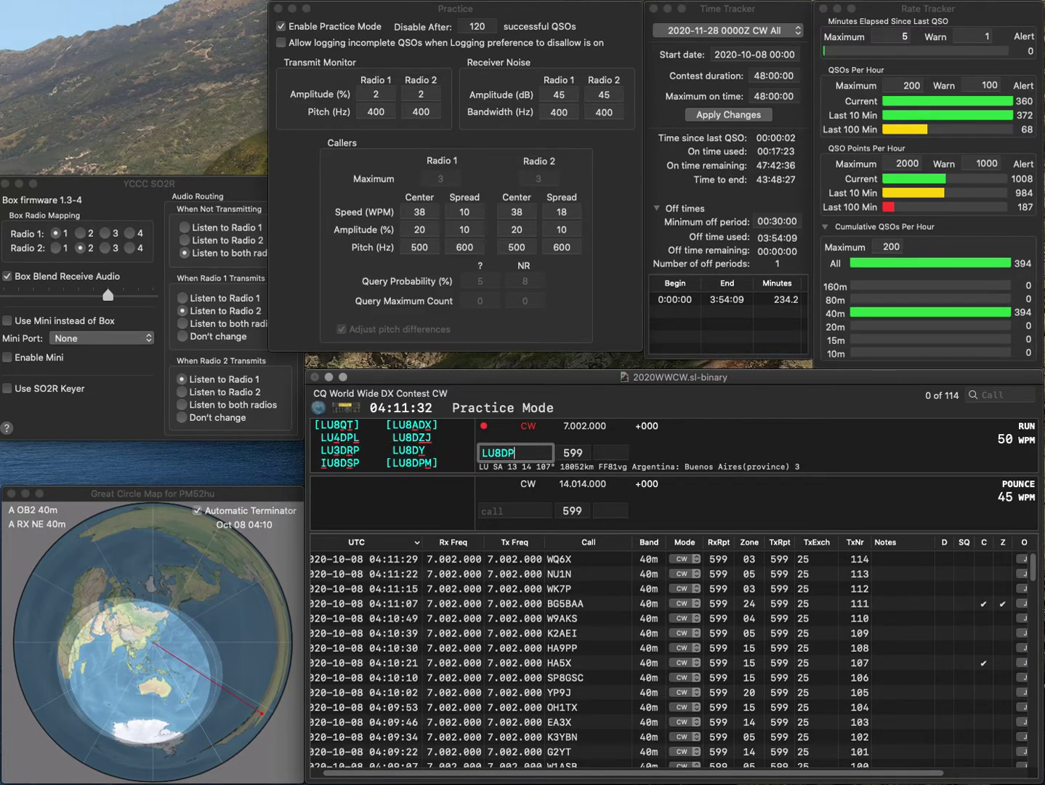
{"action": "type", "text": "M"}
{"action": "key", "text": "space"}
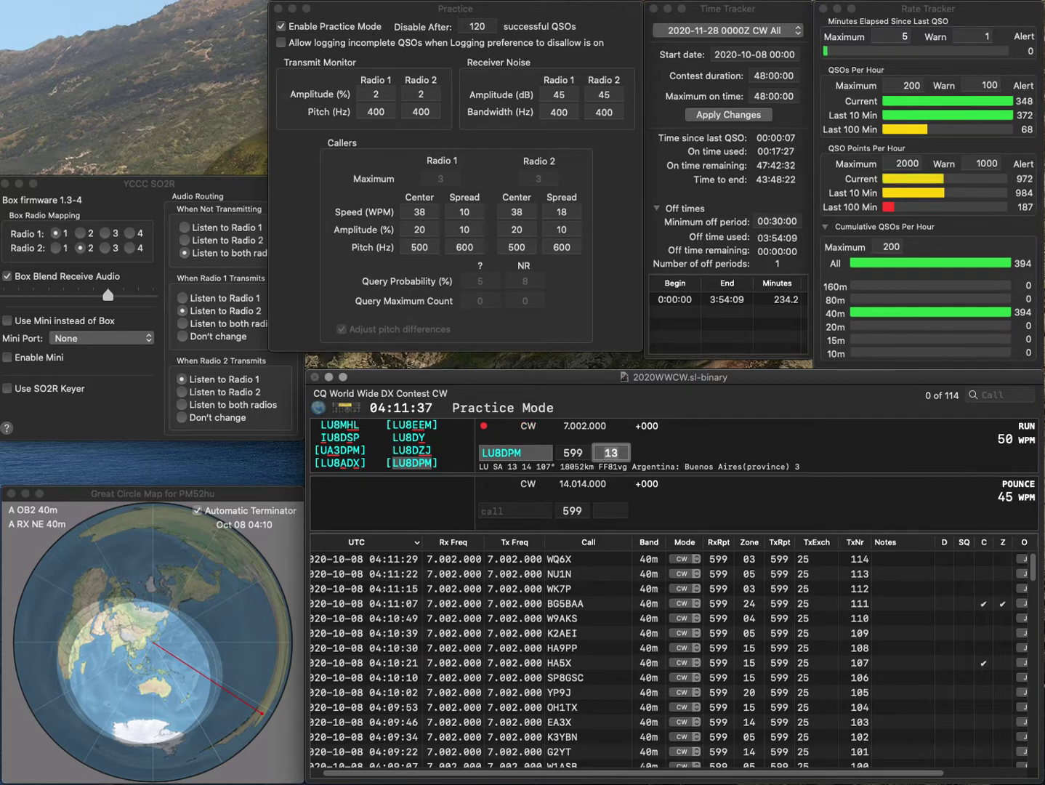
{"action": "key", "text": "Return"}
{"action": "type", "text": "KB8RJ"}
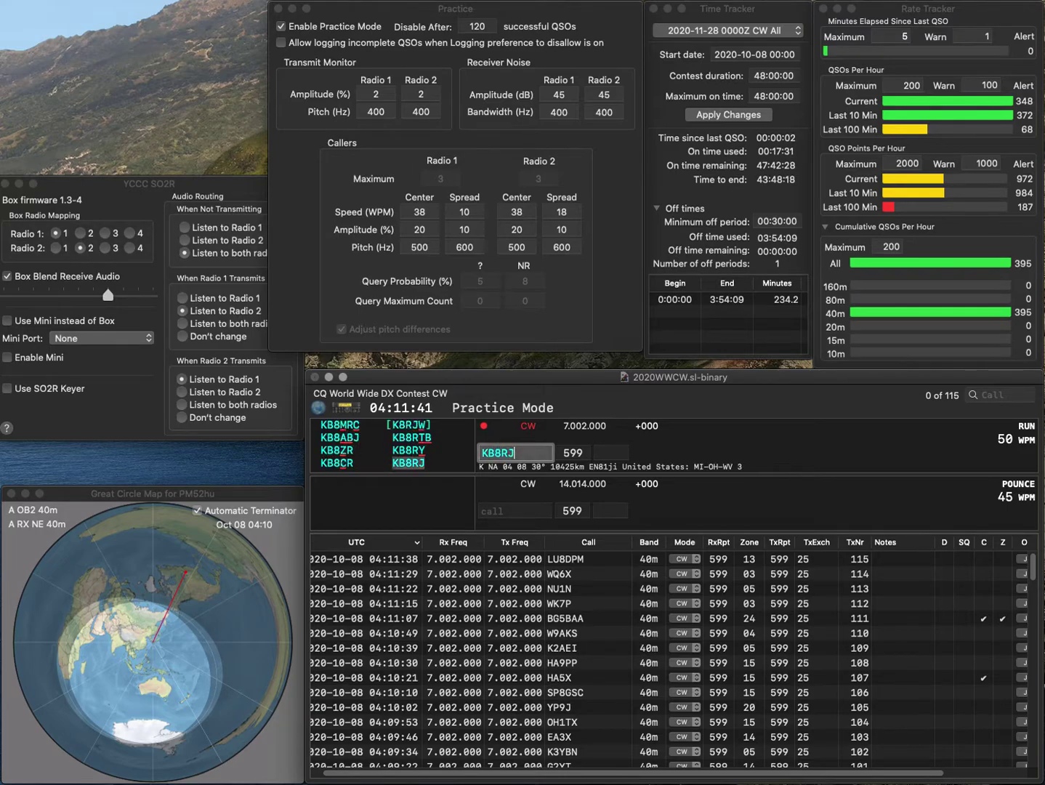
{"action": "key", "text": "Return"}
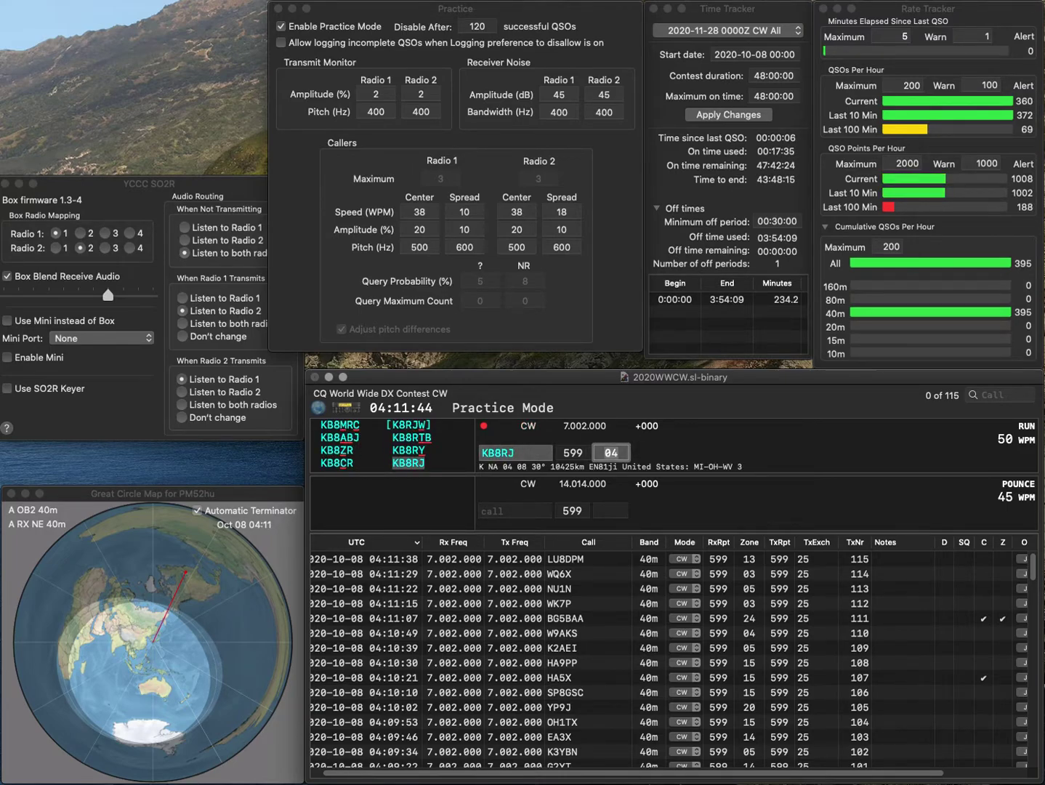
{"action": "key", "text": "Return"}
- Copy the next Radio 1 caller, correct the call to NP4RA and log it with report 599, zone 08
{"action": "type", "text": "NP4A"}
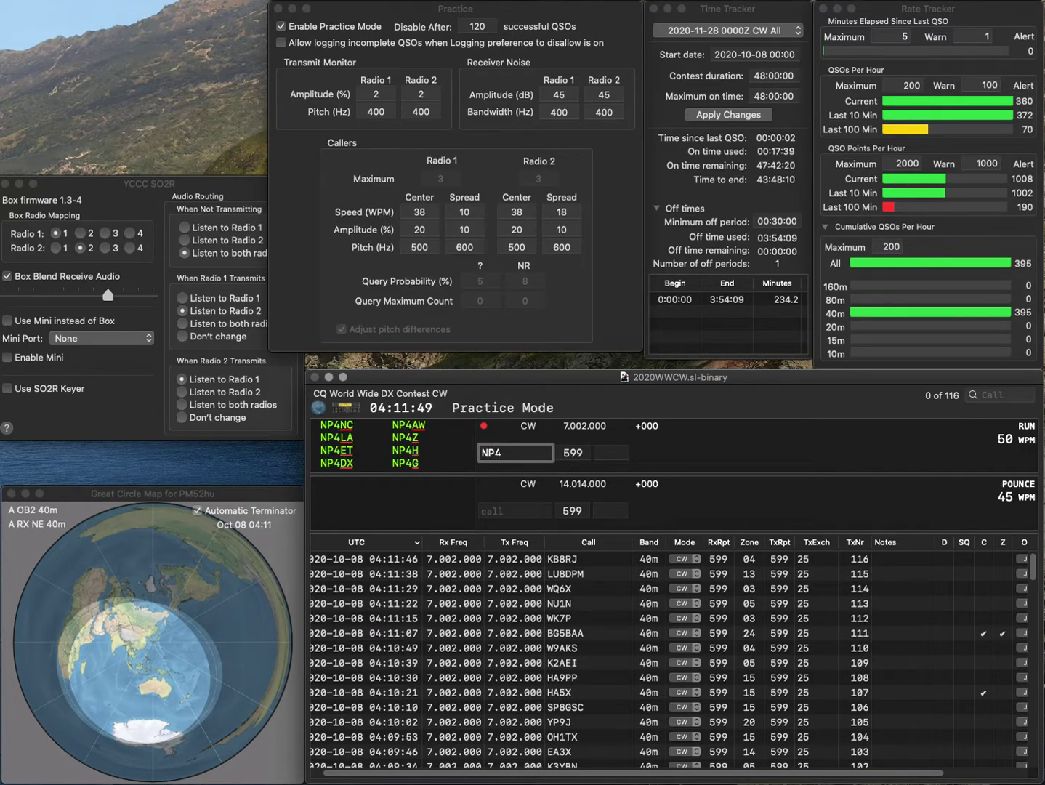
{"action": "key", "text": "BackSpace"}
{"action": "key", "text": "BackSpace"}
{"action": "type", "text": "4RA"}
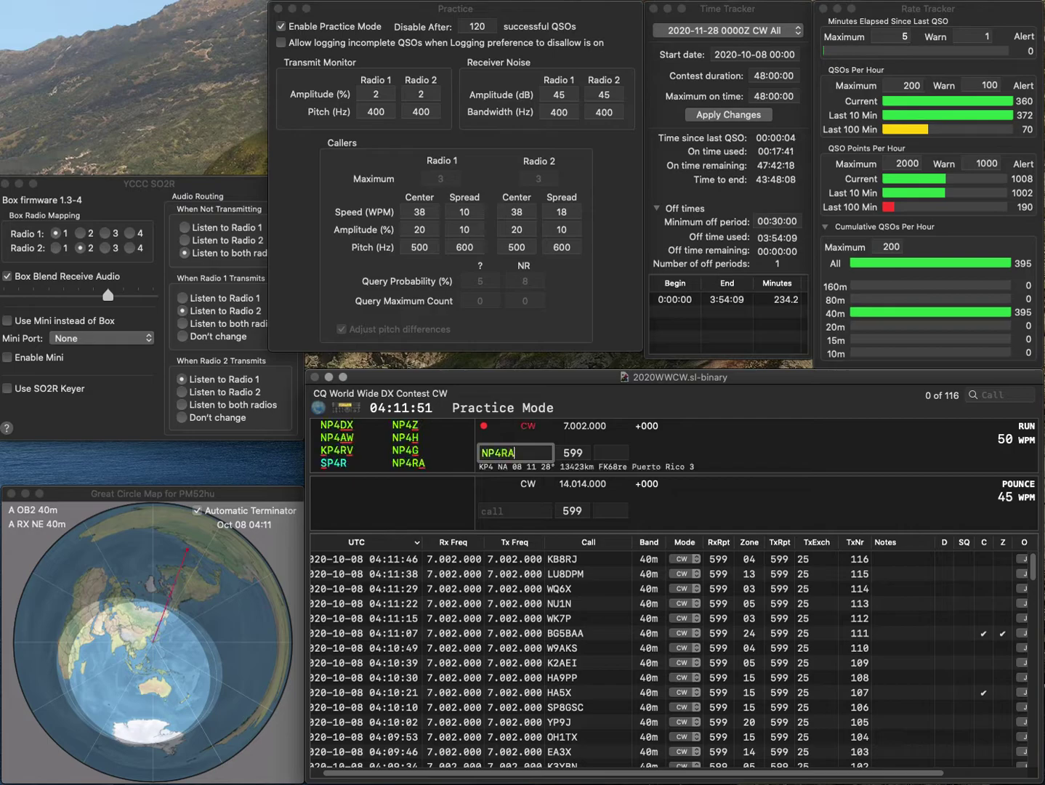
{"action": "key", "text": "Return"}
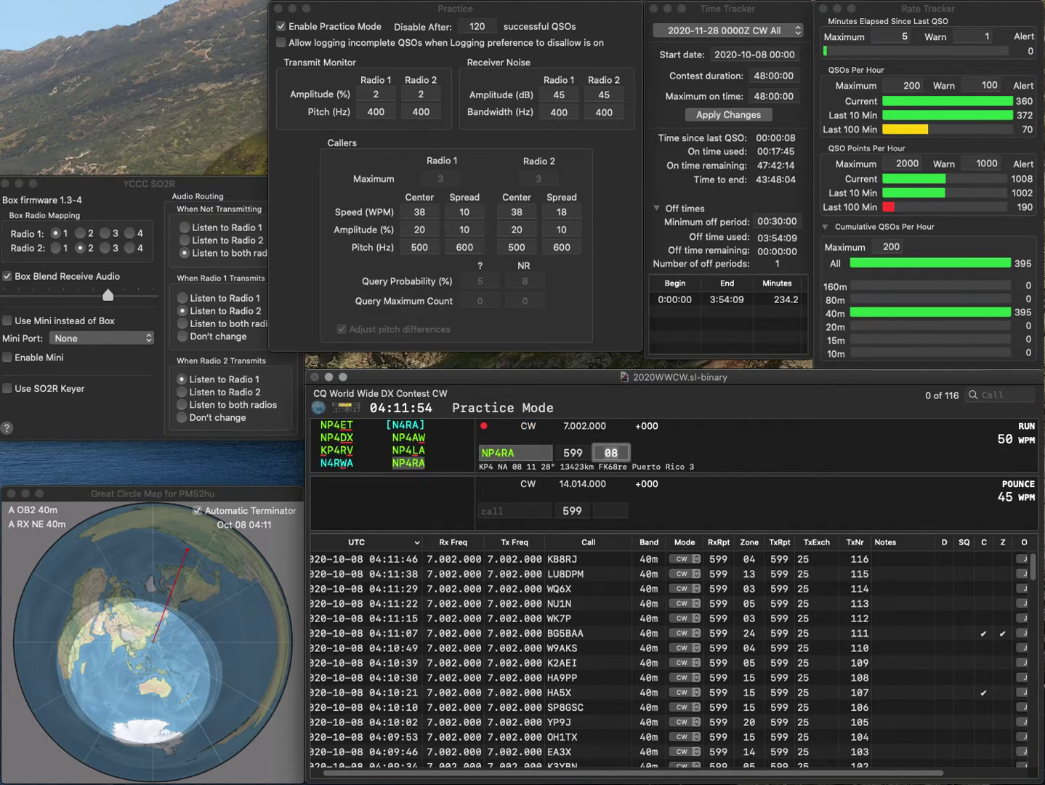
{"action": "key", "text": "Return"}
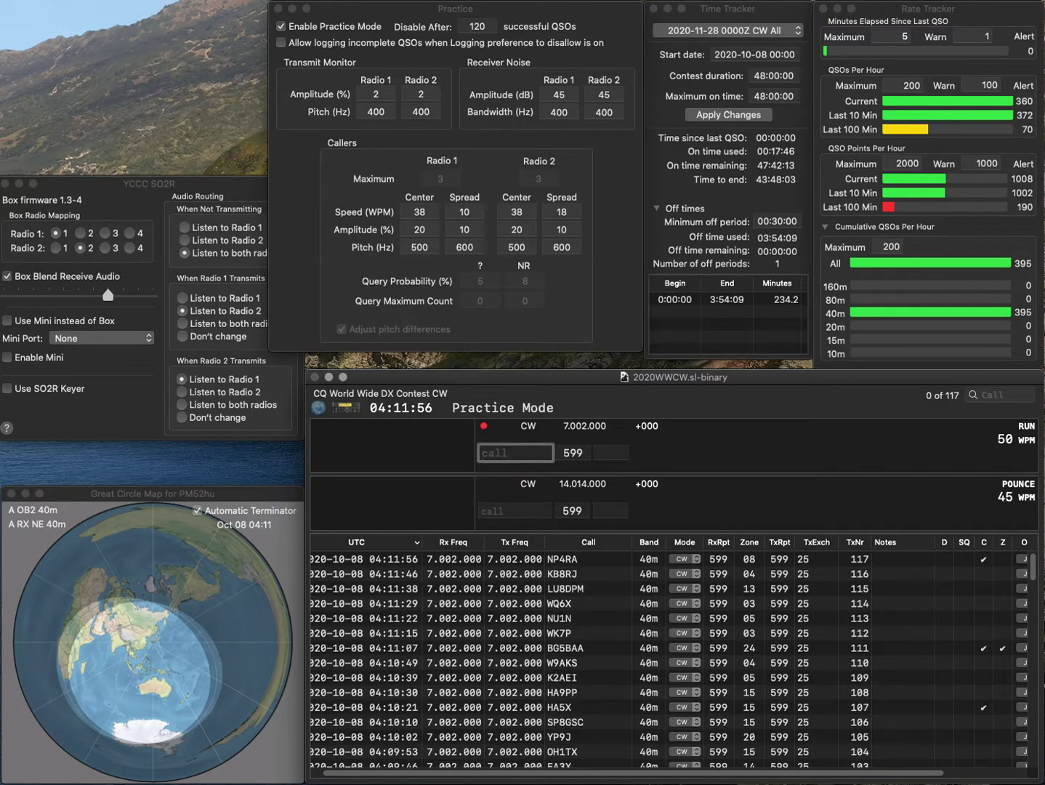
{"action": "type", "text": "Z"}
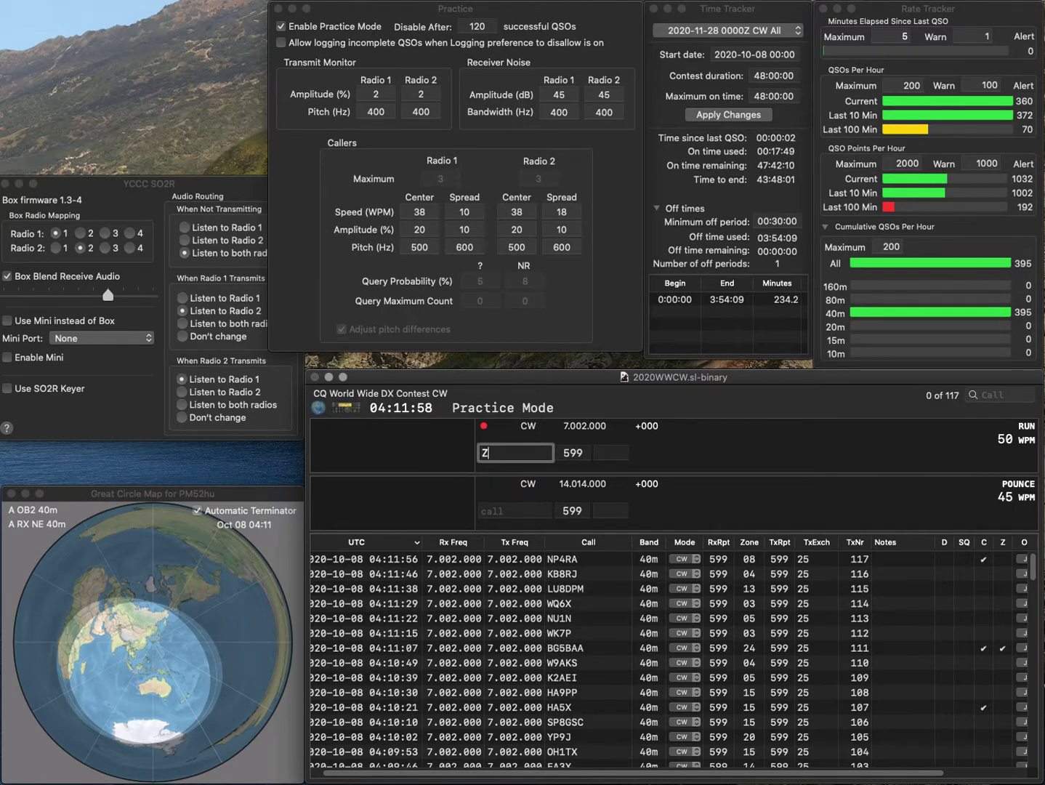
{"action": "type", "text": "Z0"}
{"action": "key", "text": "Escape"}
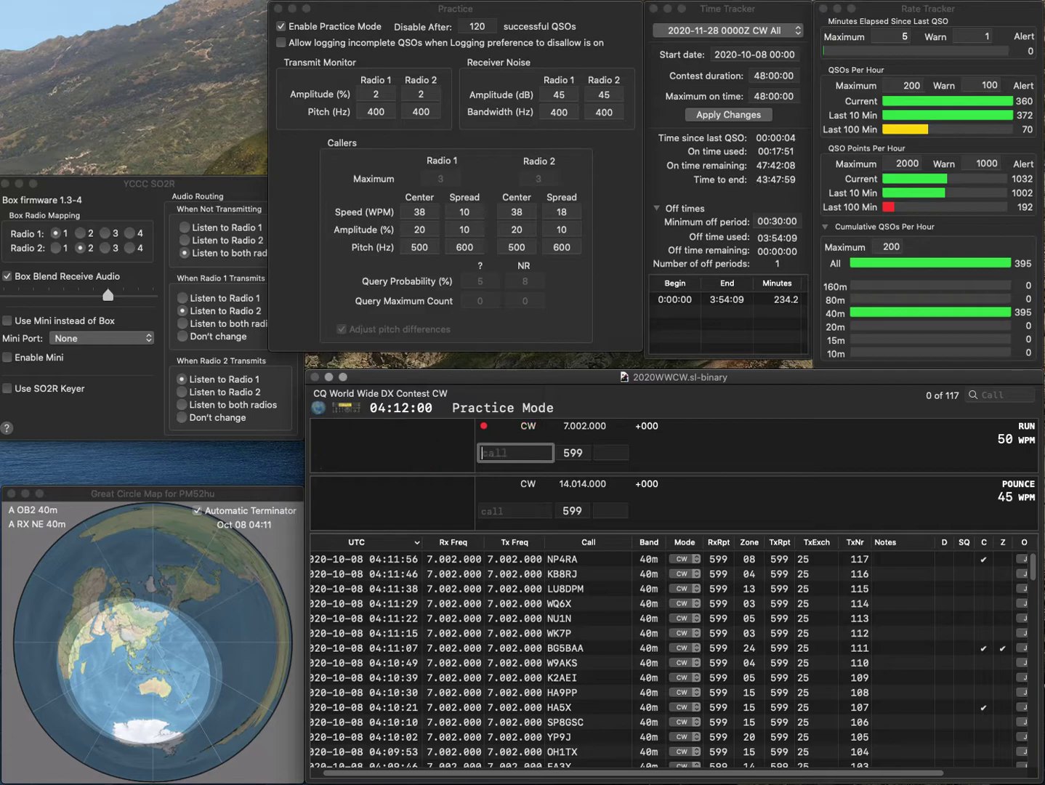
- Log a Radio 1 contact with G4GZG, report 599, zone 14
{"action": "type", "text": "G4GZG"}
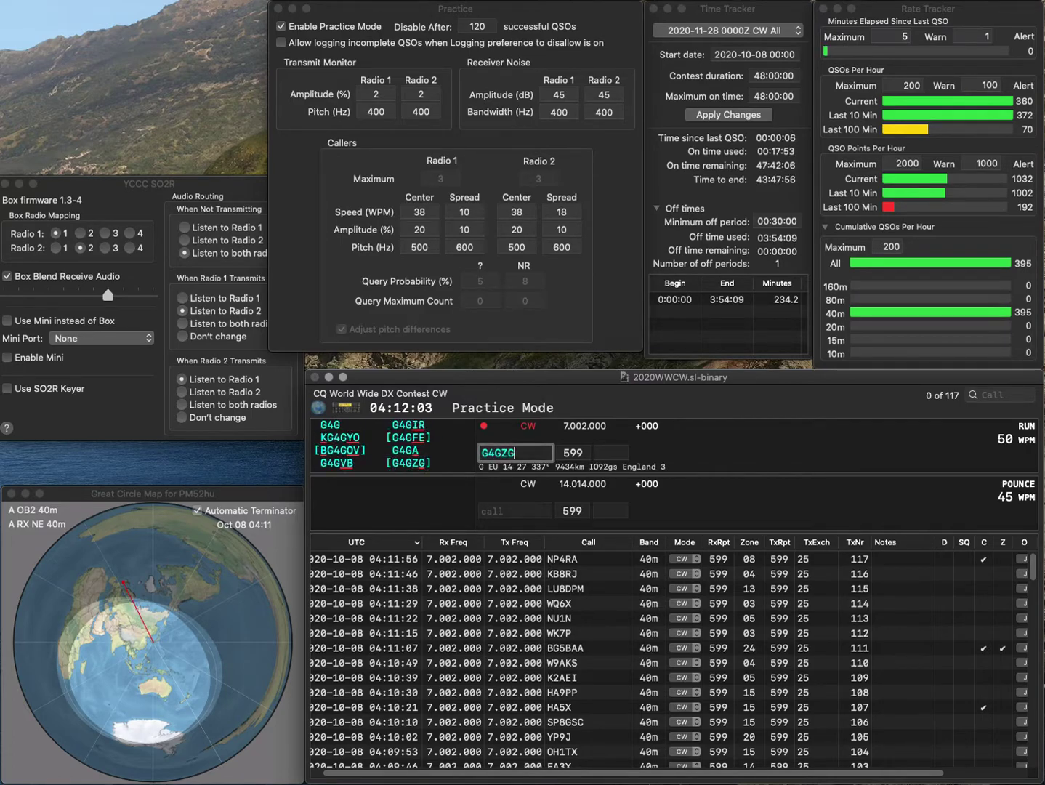
{"action": "key", "text": "Return"}
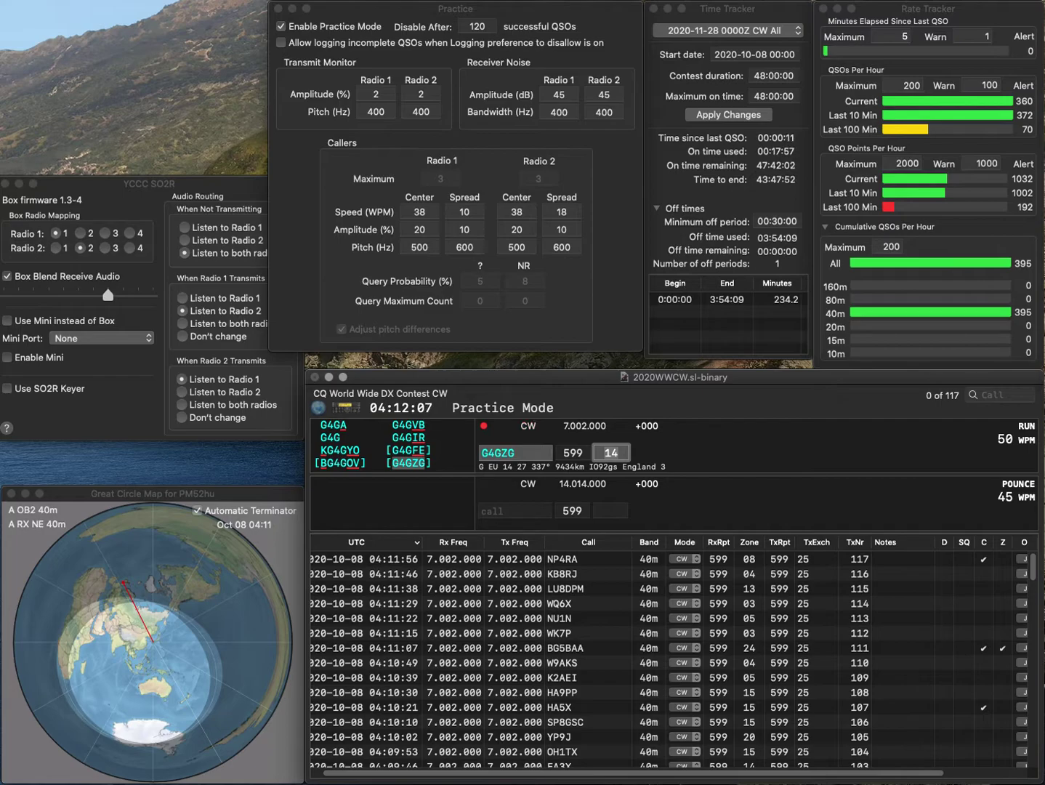
{"action": "key", "text": "Return"}
{"action": "type", "text": "KM6T"}
{"action": "key", "text": "Return"}
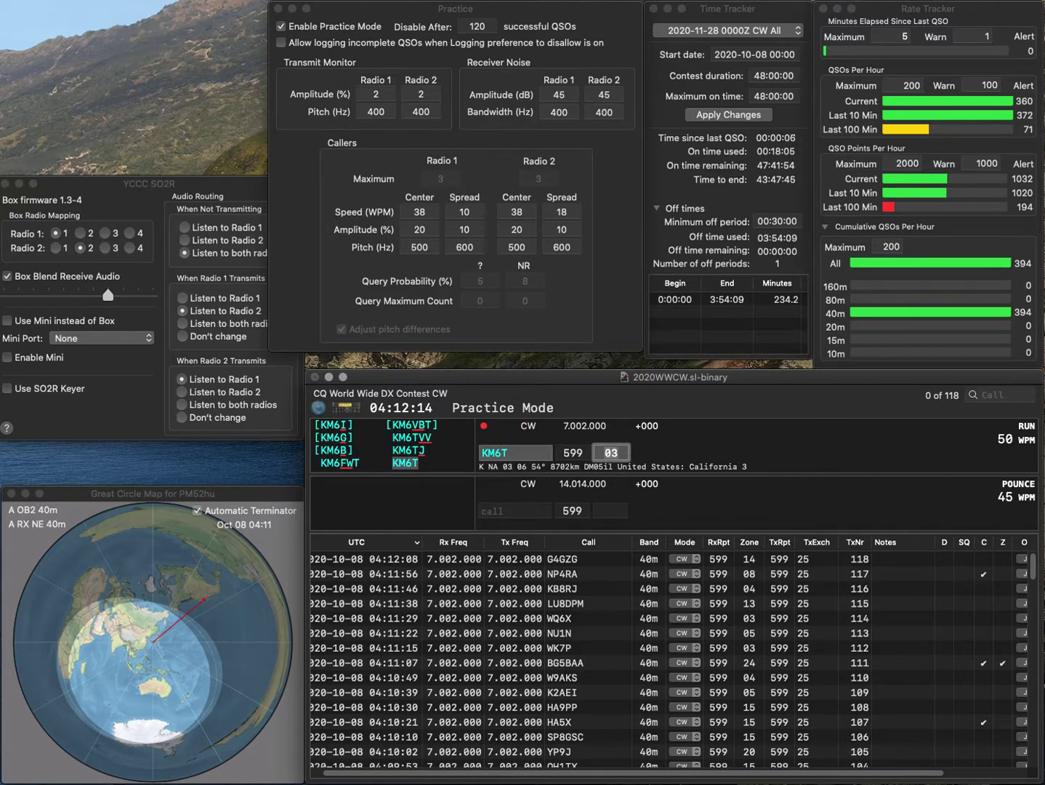
{"action": "key", "text": "Return"}
{"action": "type", "text": "HA1DD"}
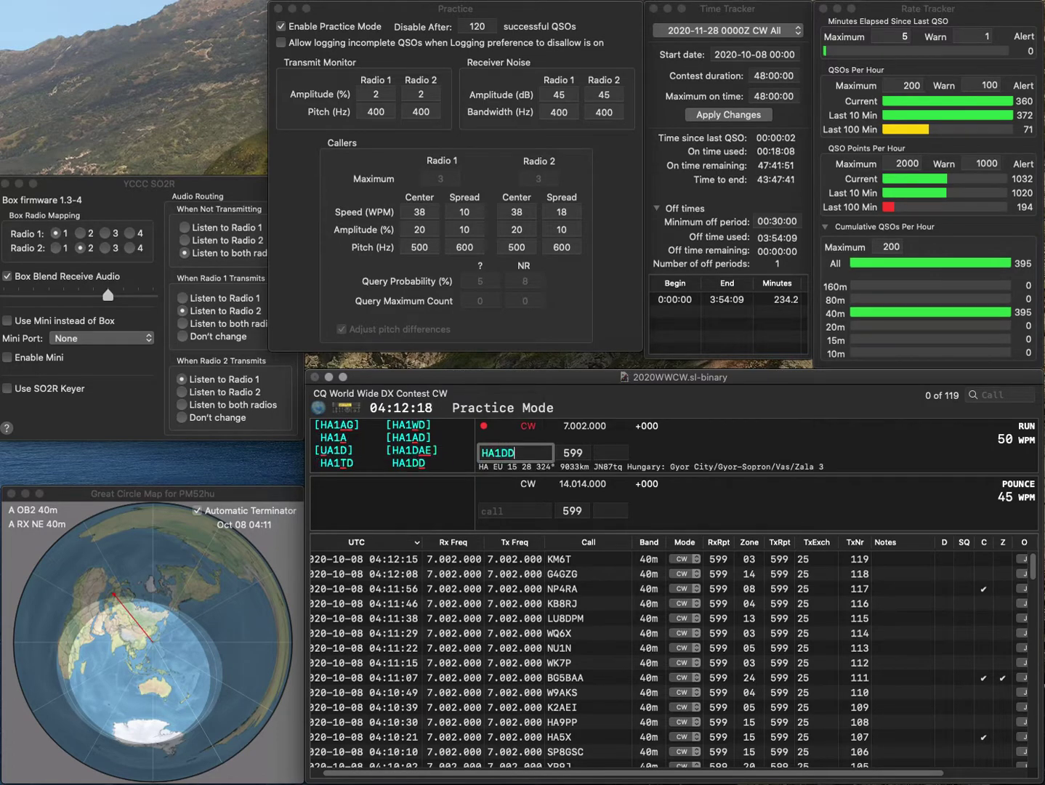
{"action": "key", "text": "Tab"}
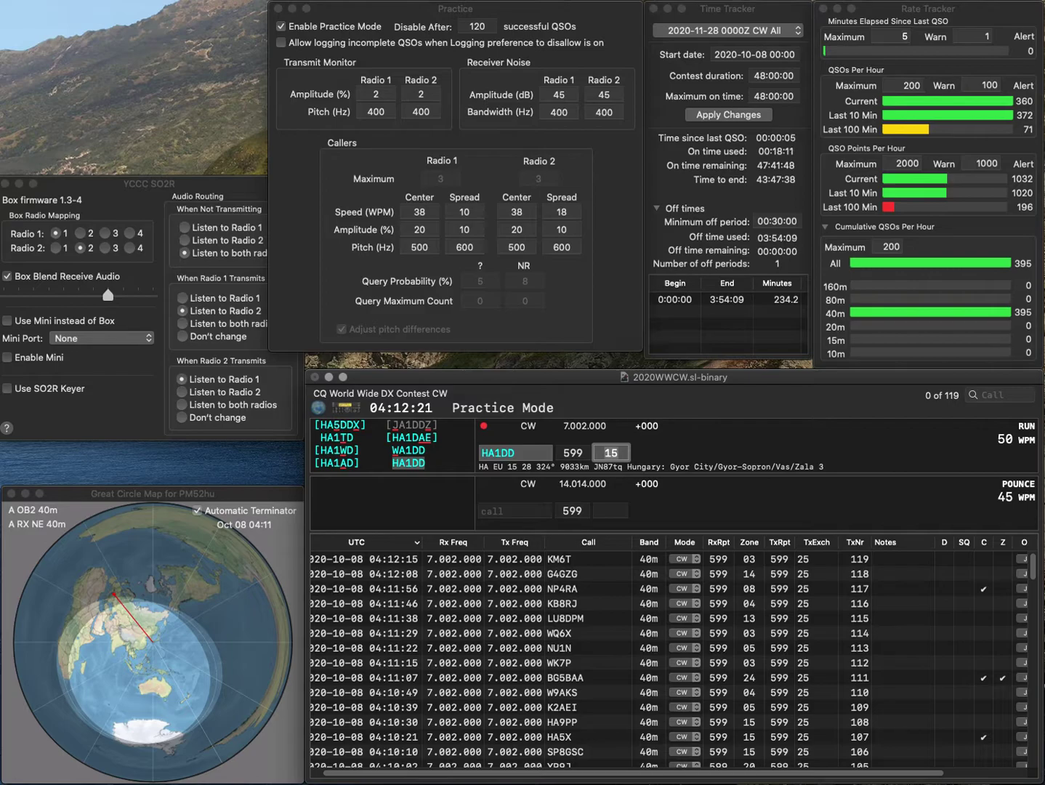
{"action": "key", "text": "Return"}
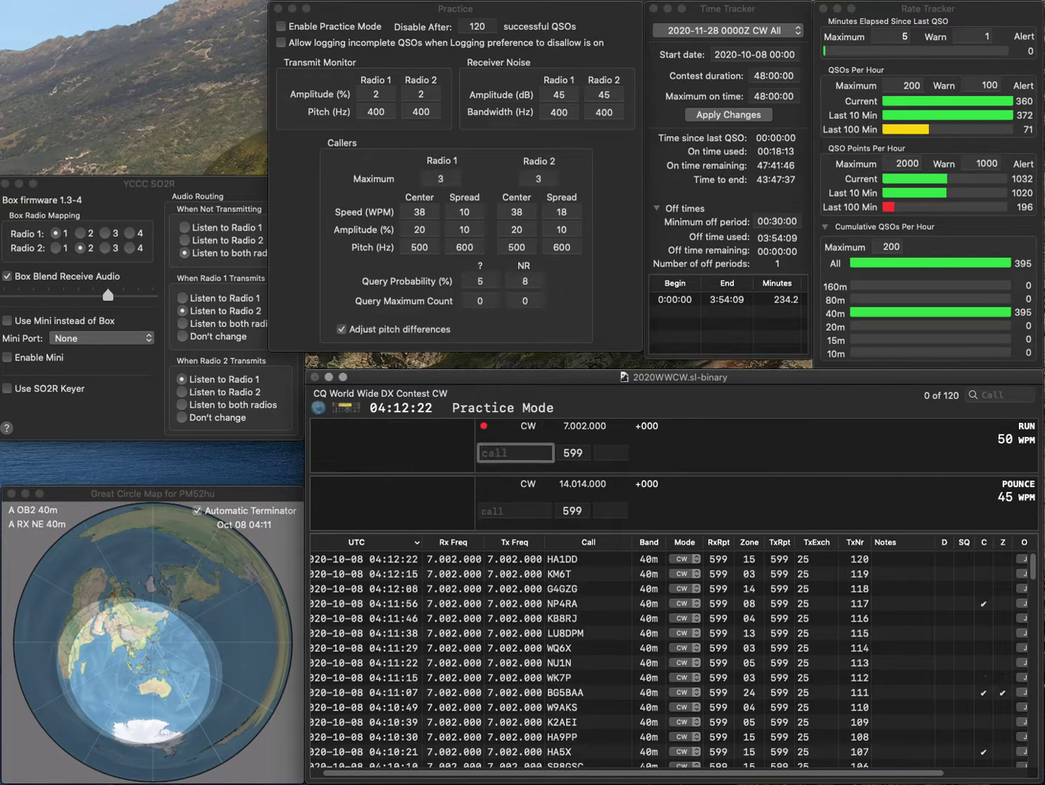